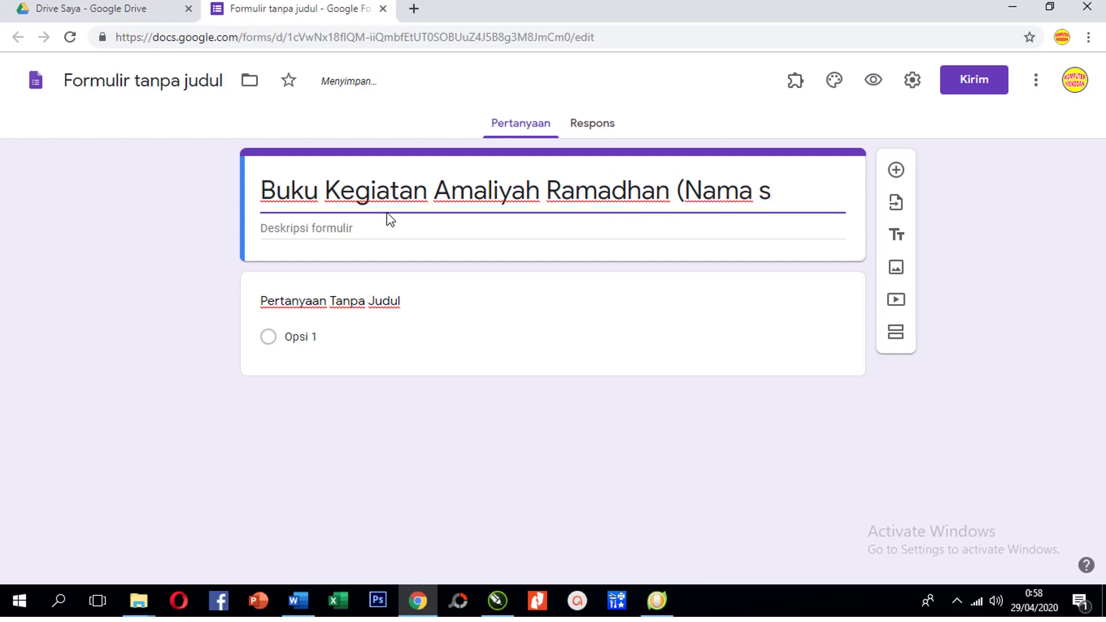
Correct the form title to end in '(Nama Sekolah)' and name the file after the title
double_click(386, 218)
type("Sekolah)")
left_click(326, 190)
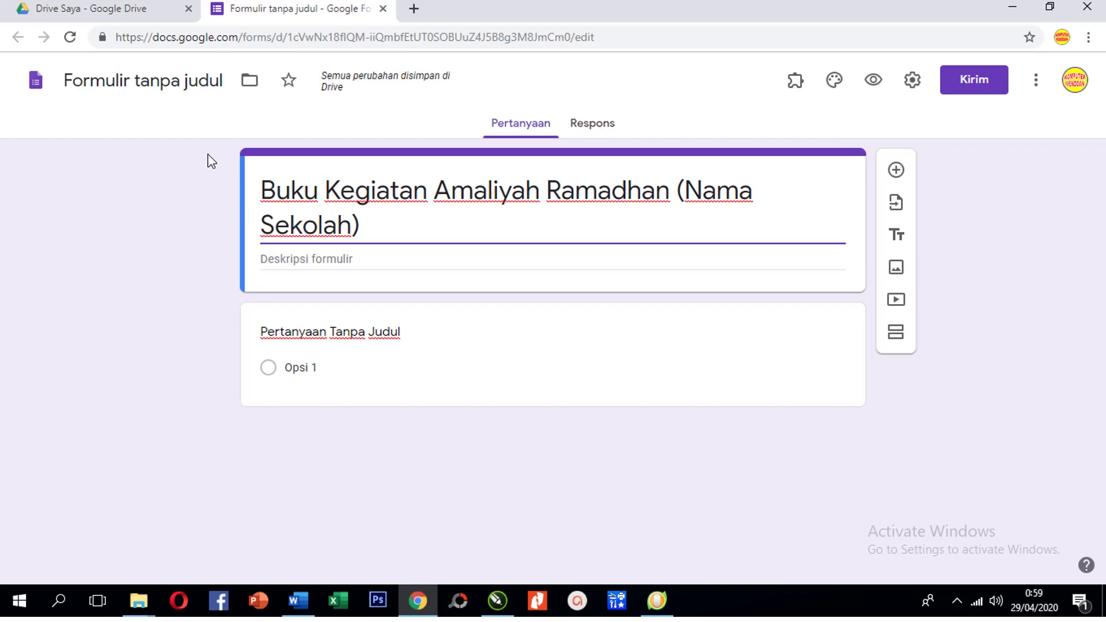
left_click(154, 83)
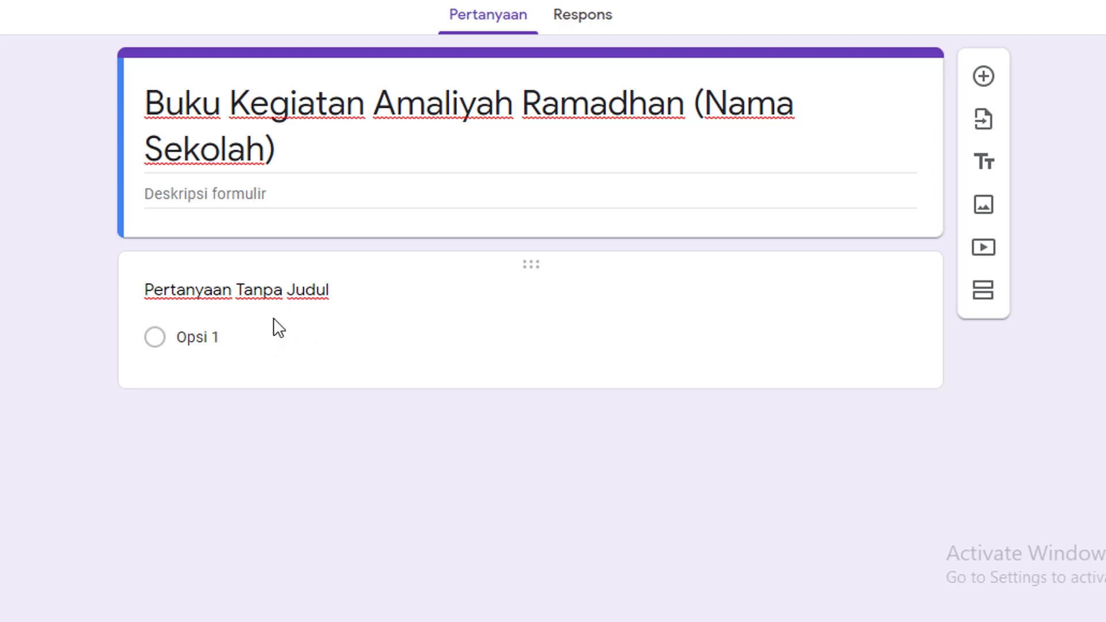
Title the first question 'Nama Siswa' as a short answer and mark it required
left_click(259, 348)
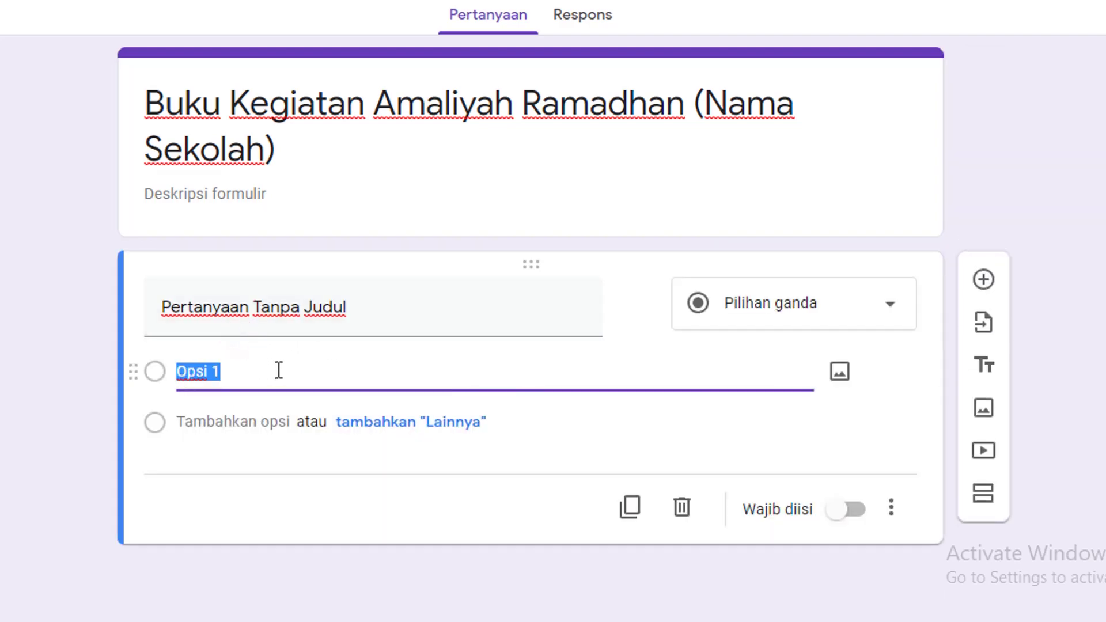
left_click(284, 330)
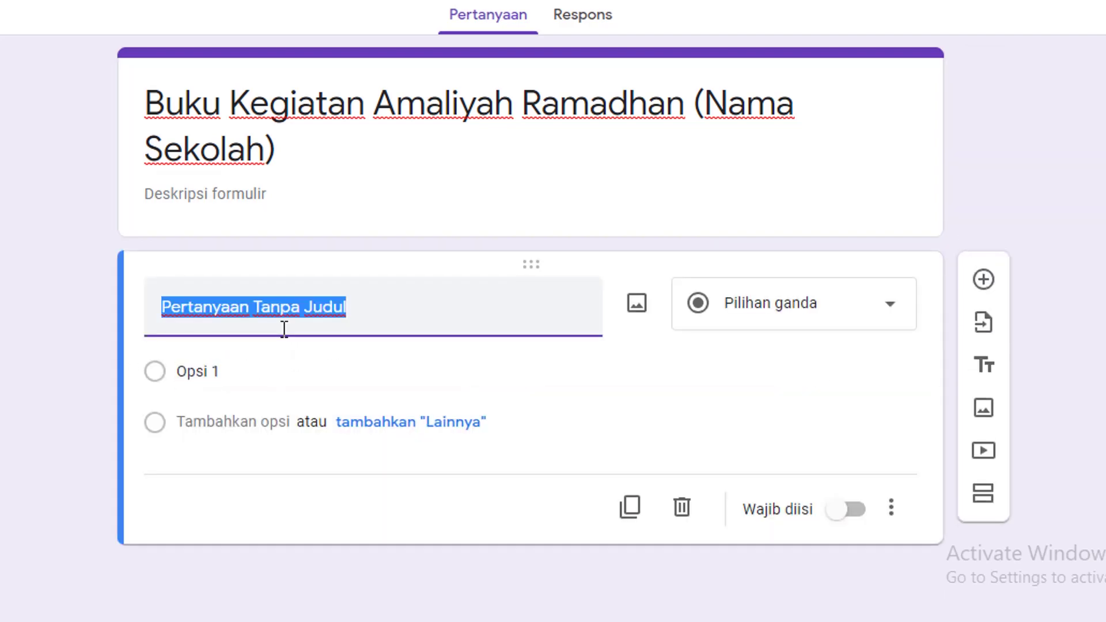
type("Nama Siswa")
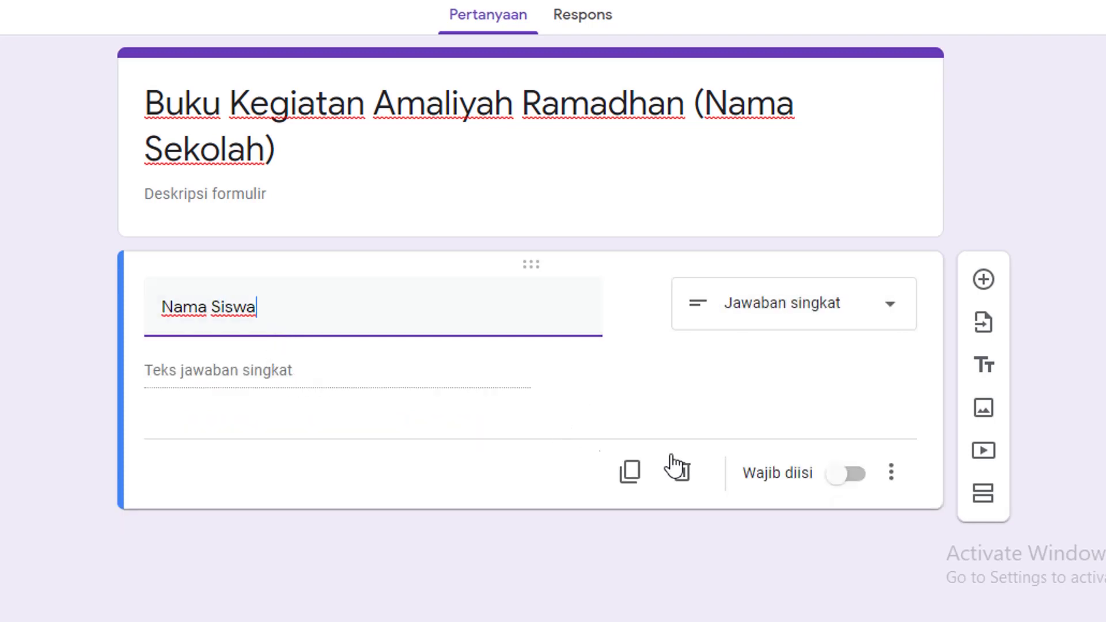
left_click(850, 476)
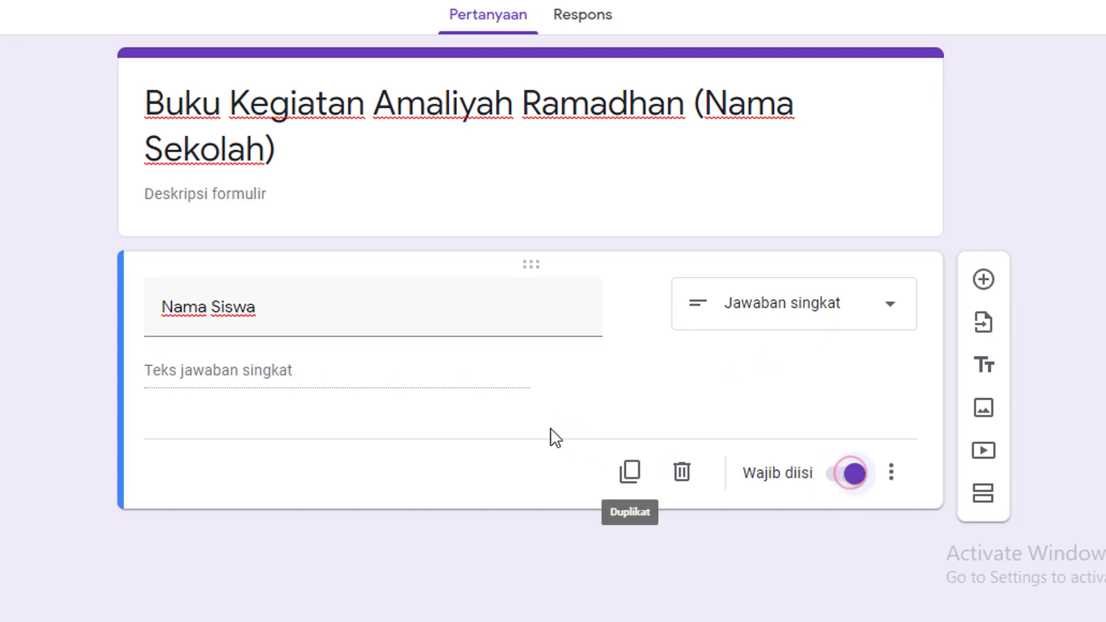
Add a new question titled 'Kelas' and make it a drop-down
left_click(983, 280)
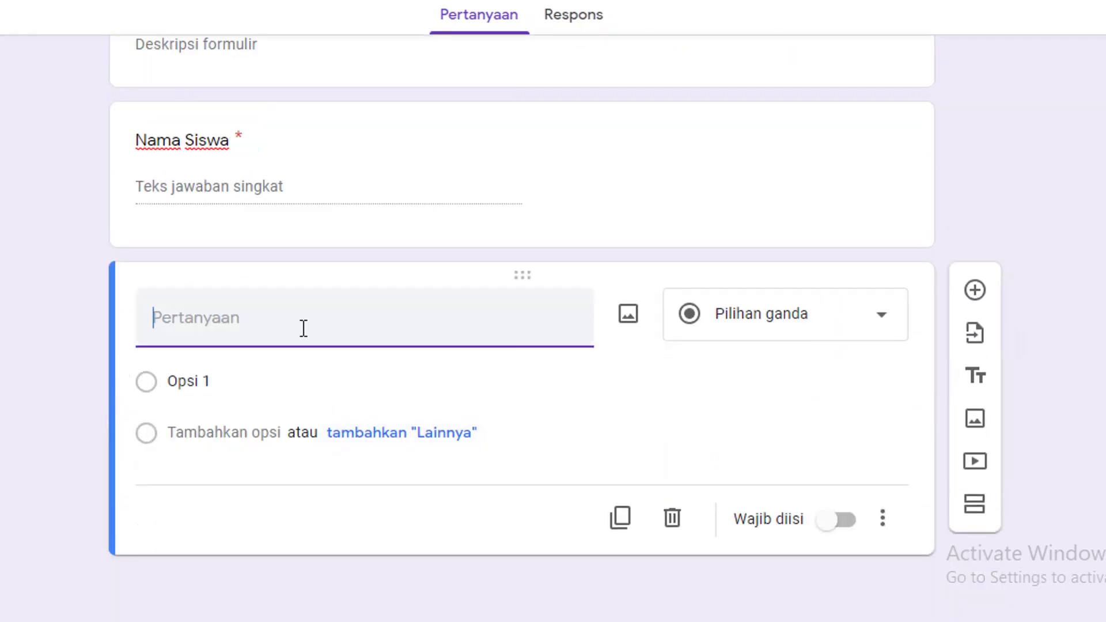
type("Kelas")
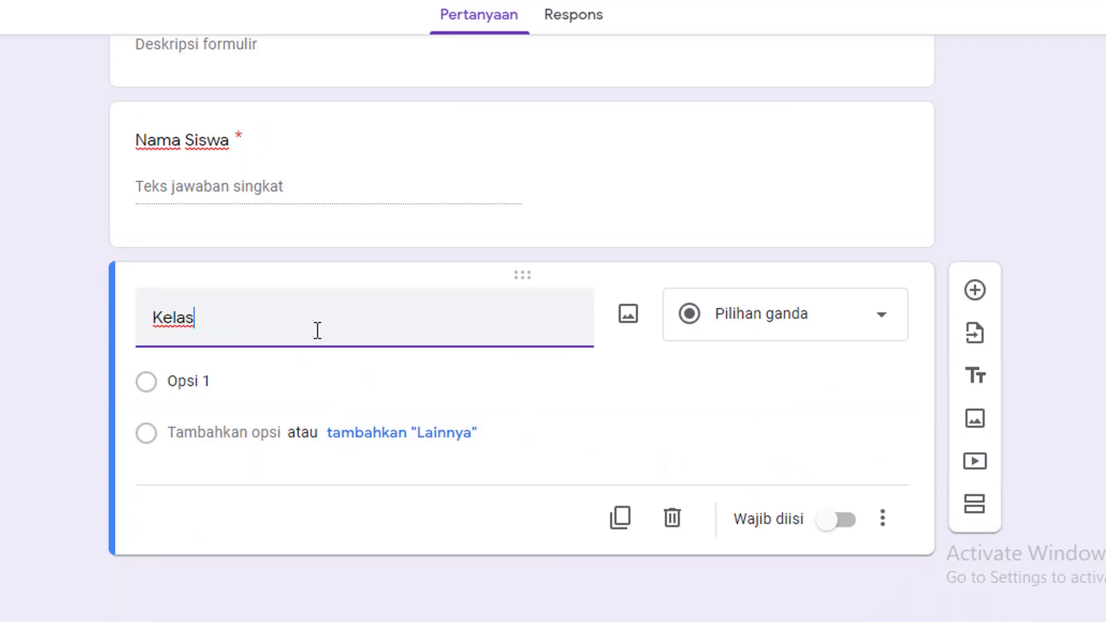
left_click(883, 317)
left_click(774, 210)
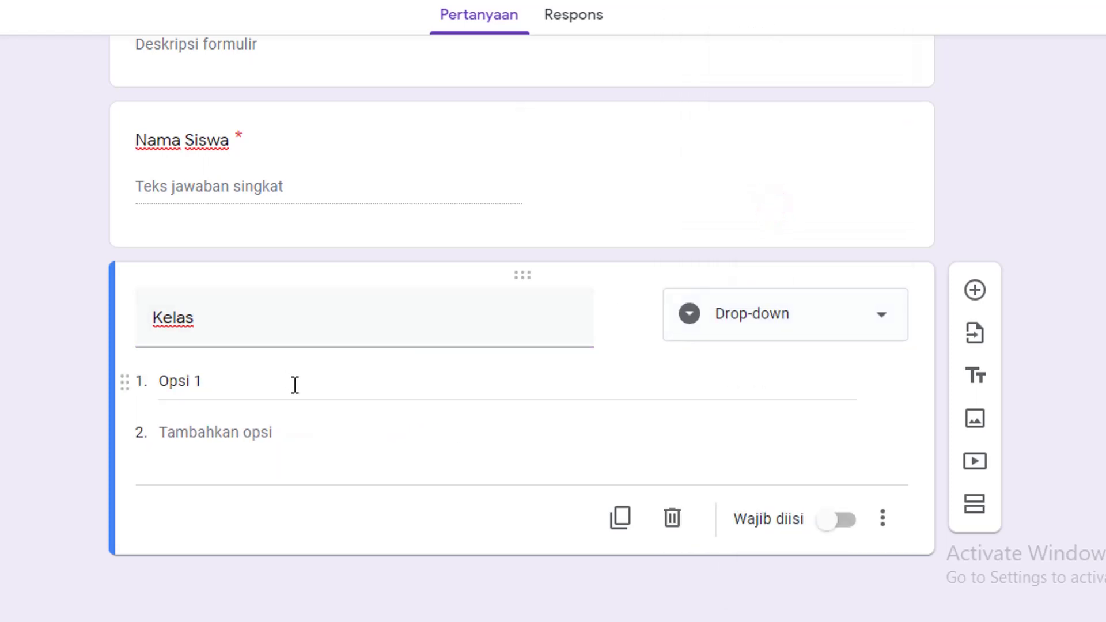
Enter the Kelas class options, from 7 A through 9 B
left_click(200, 383)
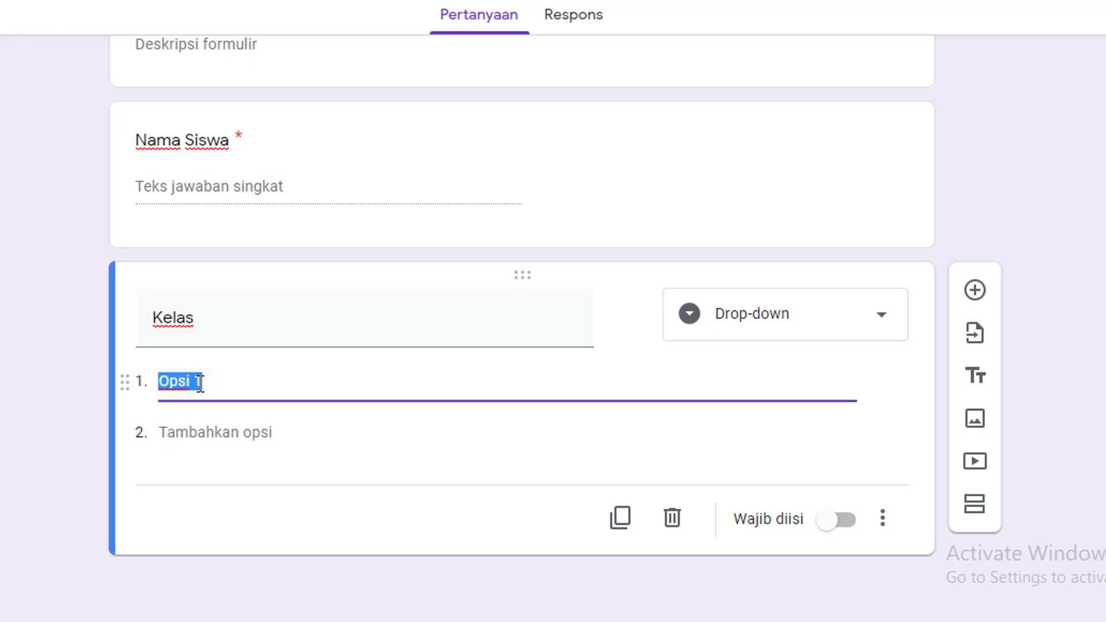
type("7 a")
key("BackSpace")
type("A")
key("Return")
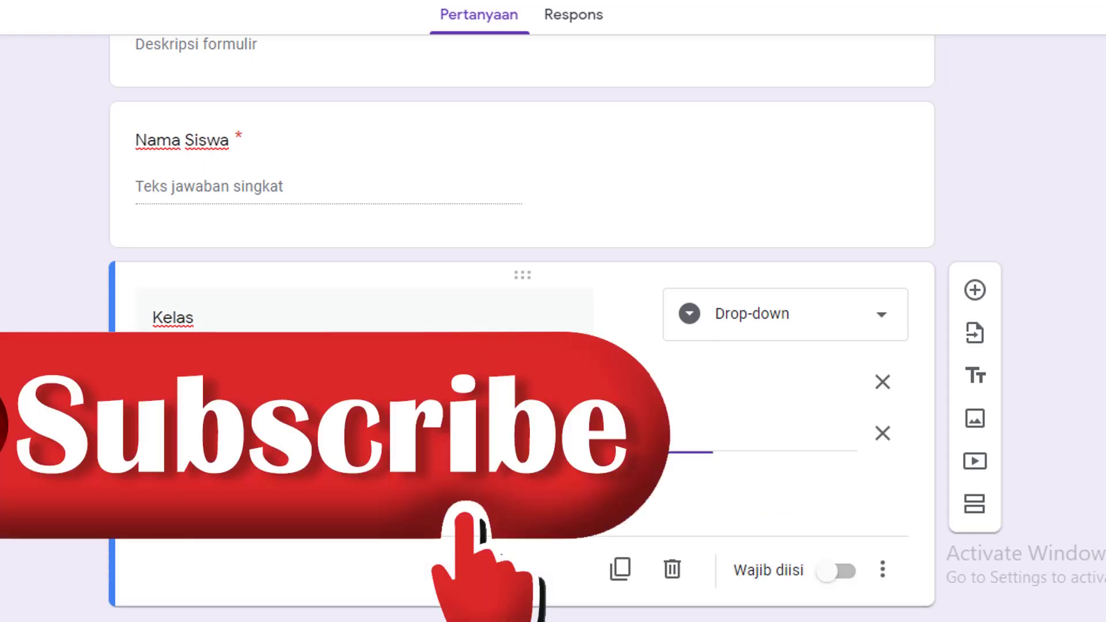
type("7 B")
key("Return")
type("7 C")
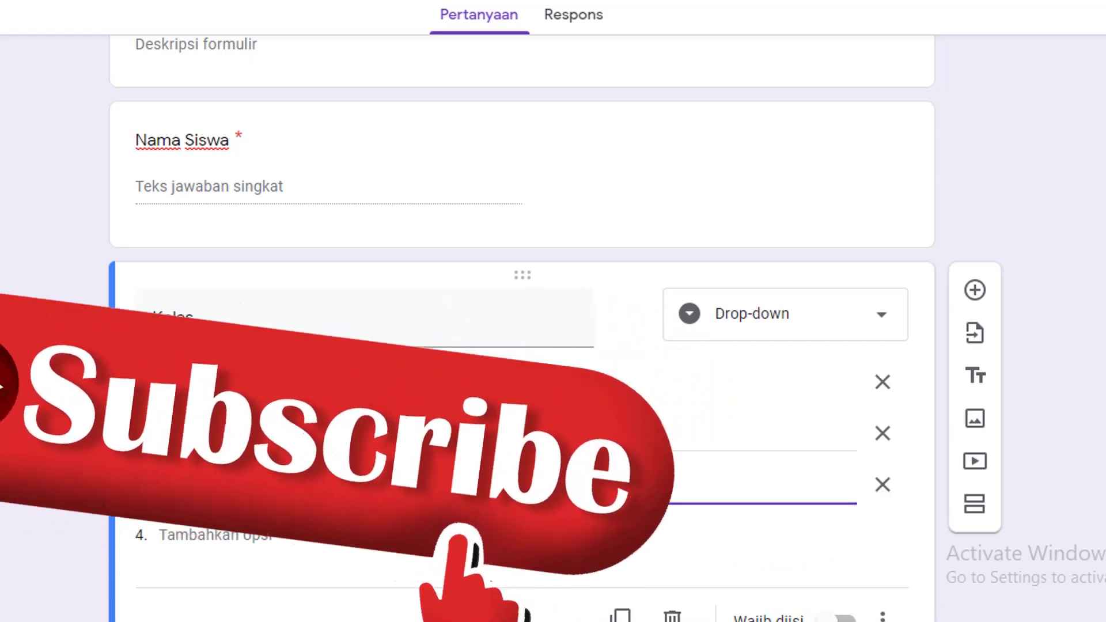
key("Return")
type("8 B")
key("Return")
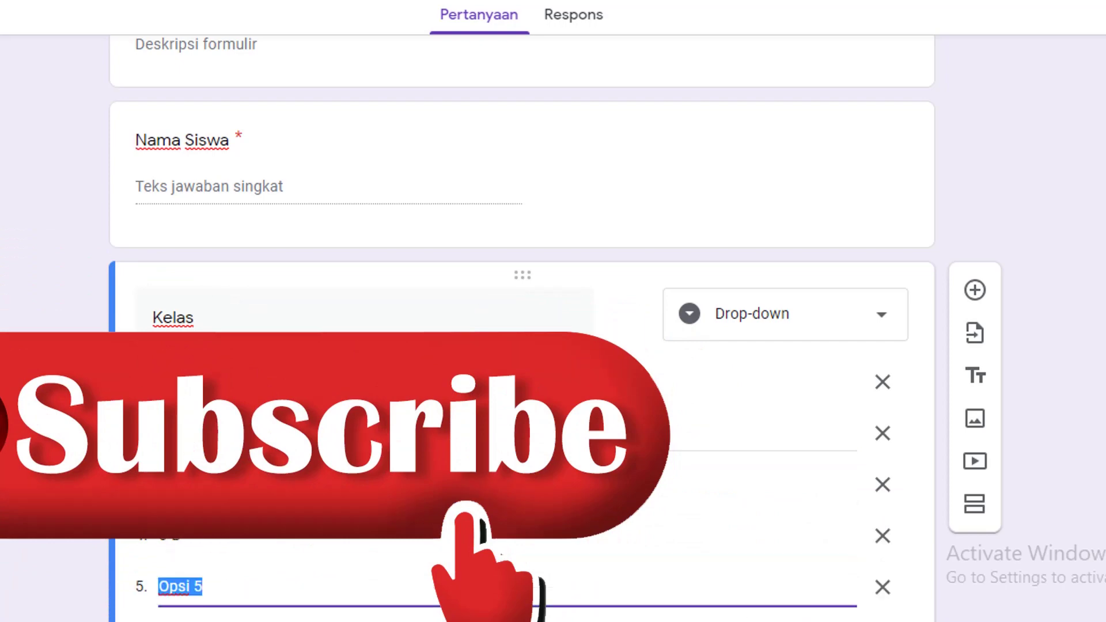
type("9 A")
key("Return")
type("9 B")
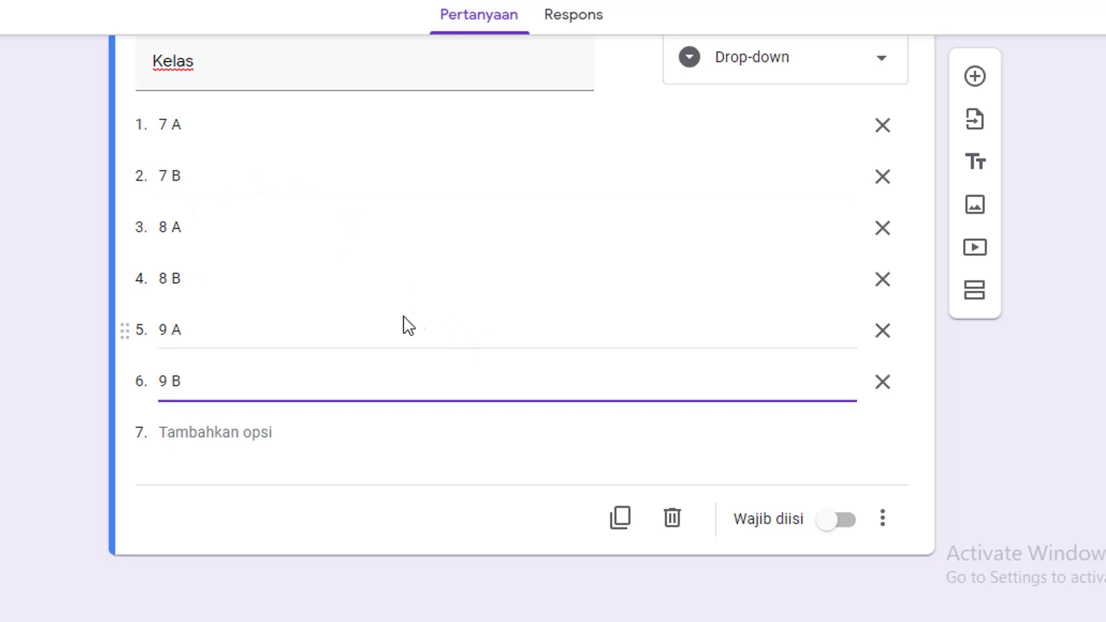
Mark Kelas as required and insert another question below it
left_click(849, 526)
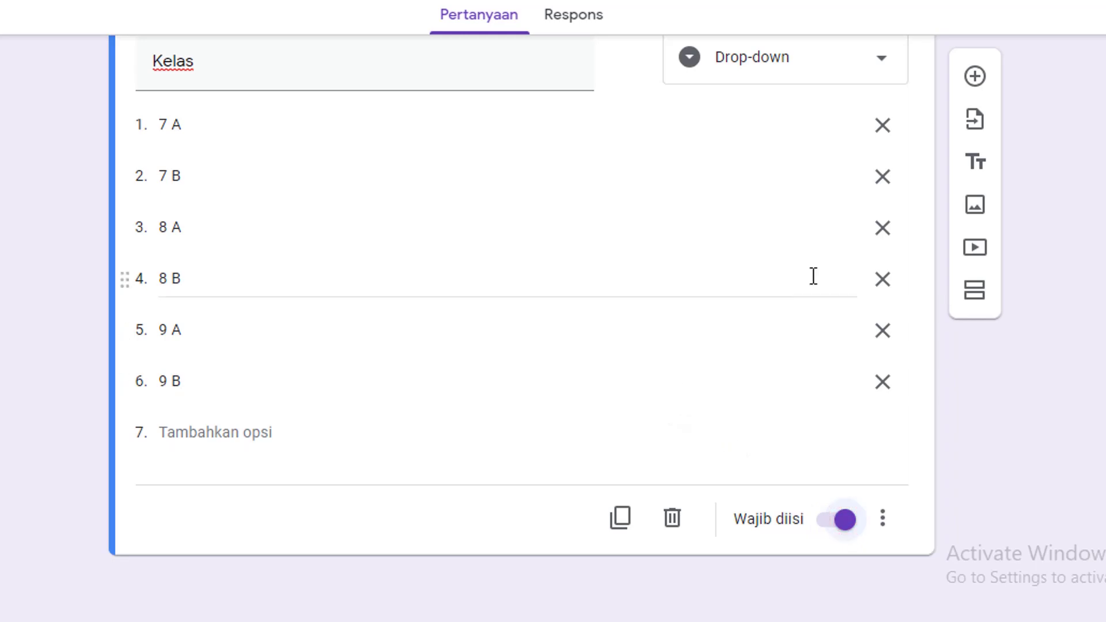
scroll(736, 181, "up", 5)
scroll(731, 197, "down", 5)
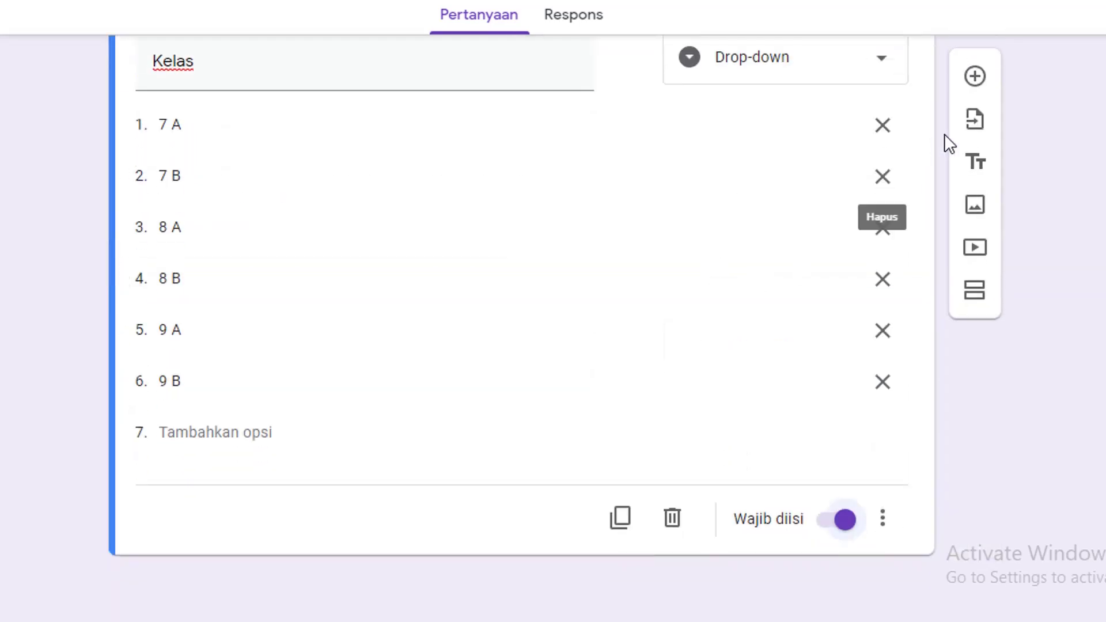
left_click(976, 80)
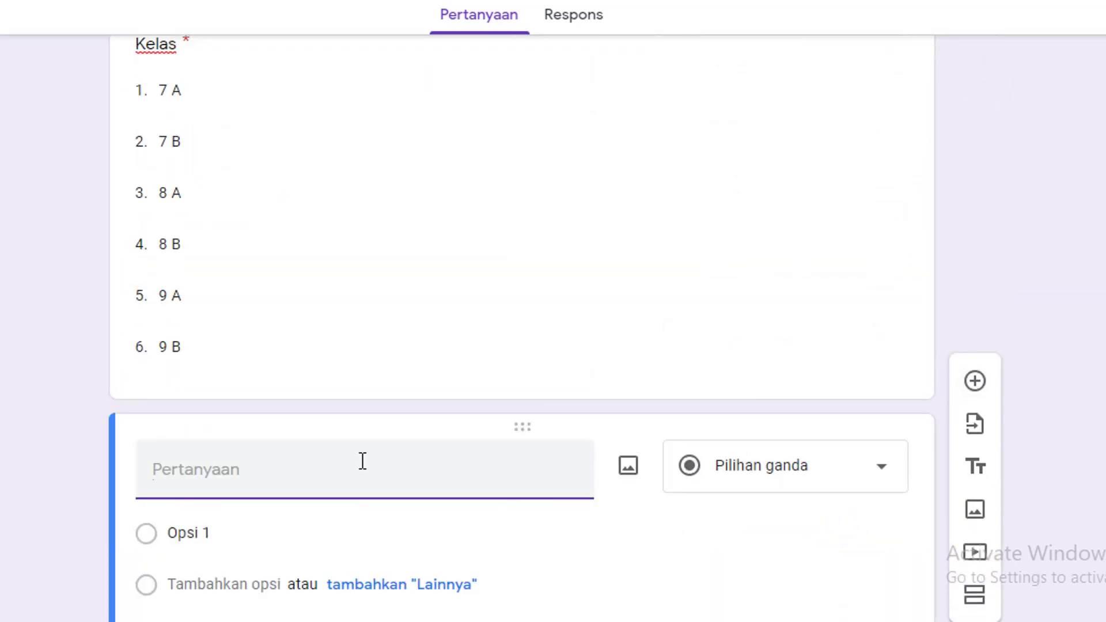
Title the new question 'Nomor Absen'
type("nOMOR")
key("ctrl+a")
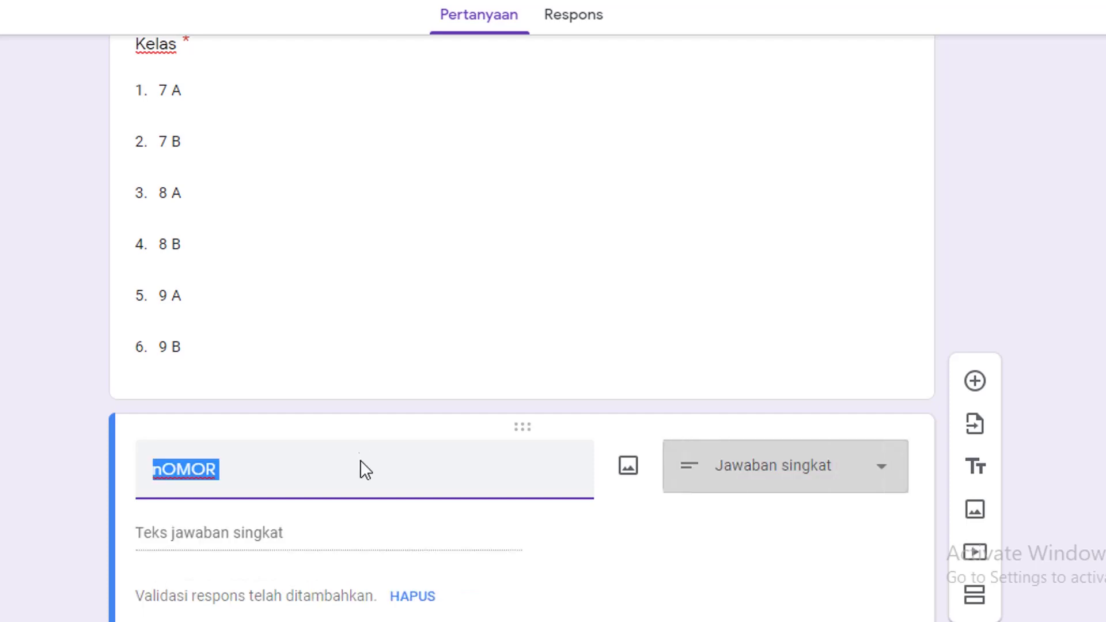
key("ctrl+z")
key("ctrl+y")
type("Nomor Absen")
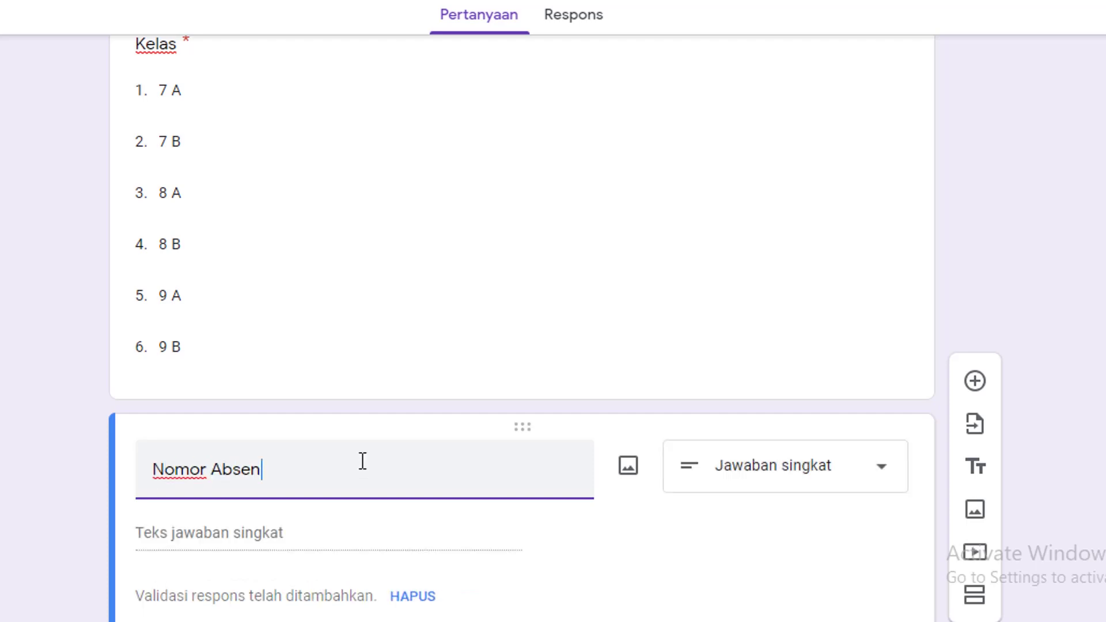
Restrict Nomor Absen answers to whole numbers (Angka > Bilangan bulat) and make it required
scroll(551, 480, "down", 3)
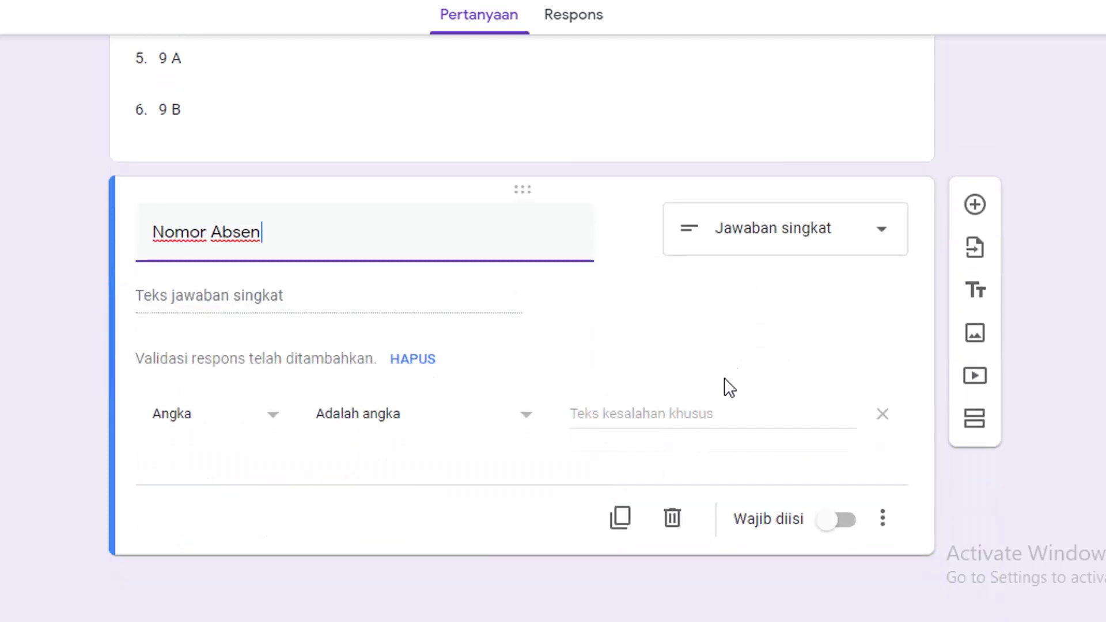
left_click(266, 418)
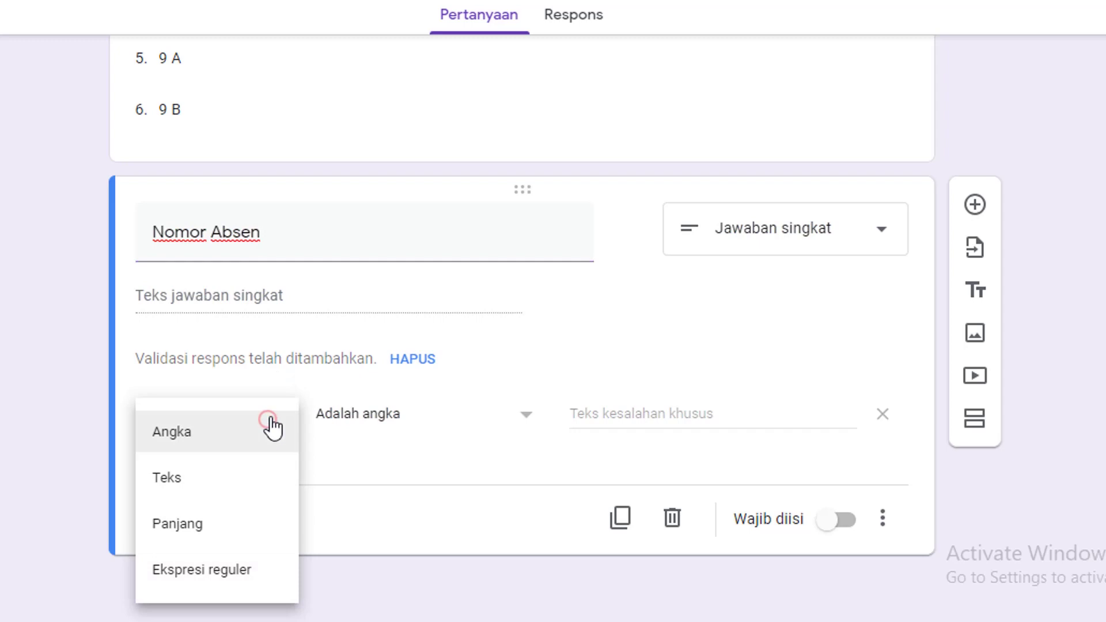
left_click(229, 443)
left_click(431, 416)
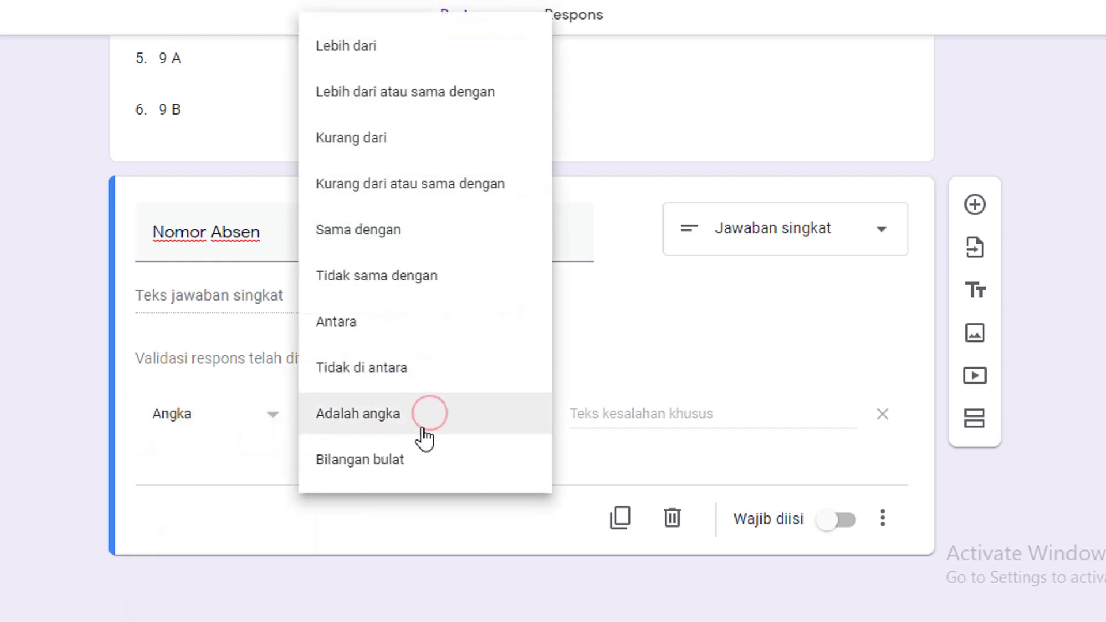
left_click(398, 460)
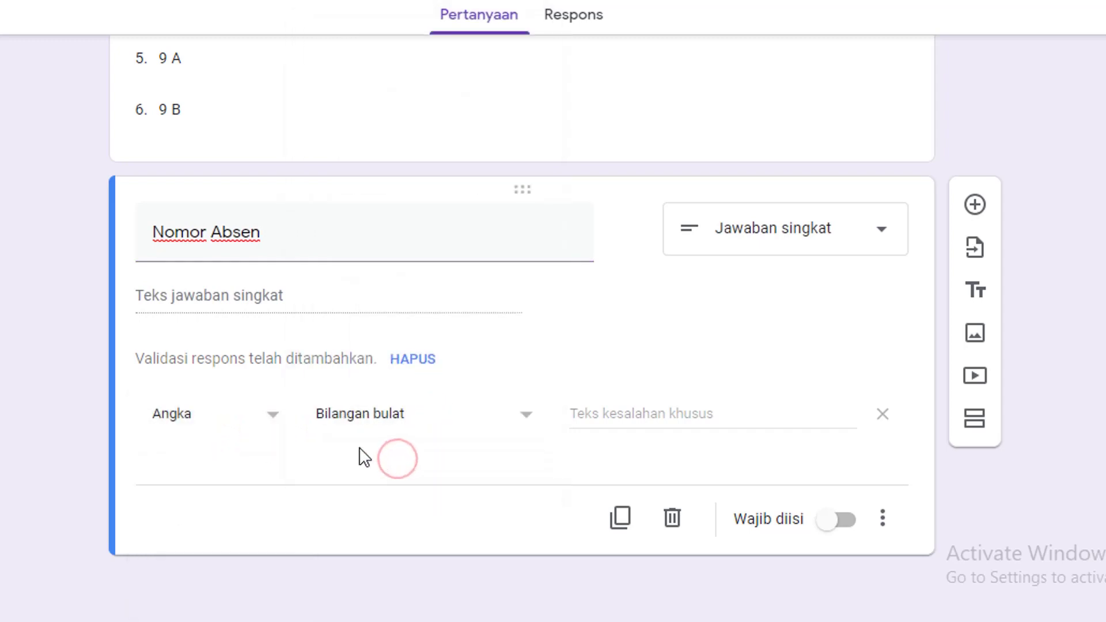
left_click(842, 530)
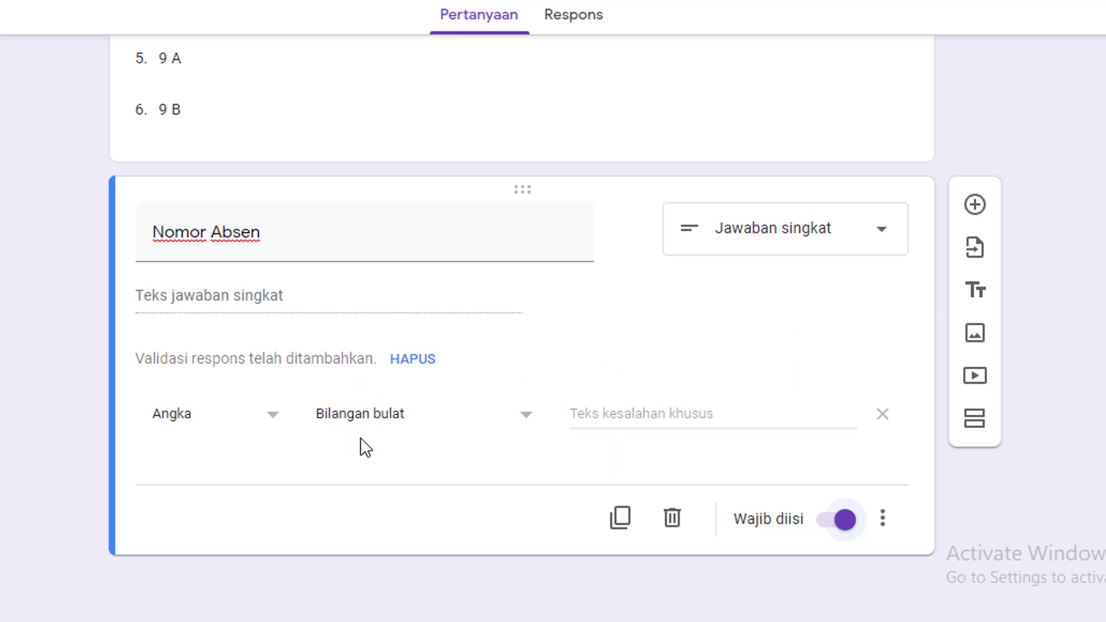
Add a second section titled 'Ibadah Puasa Ramadhan'
left_click(974, 422)
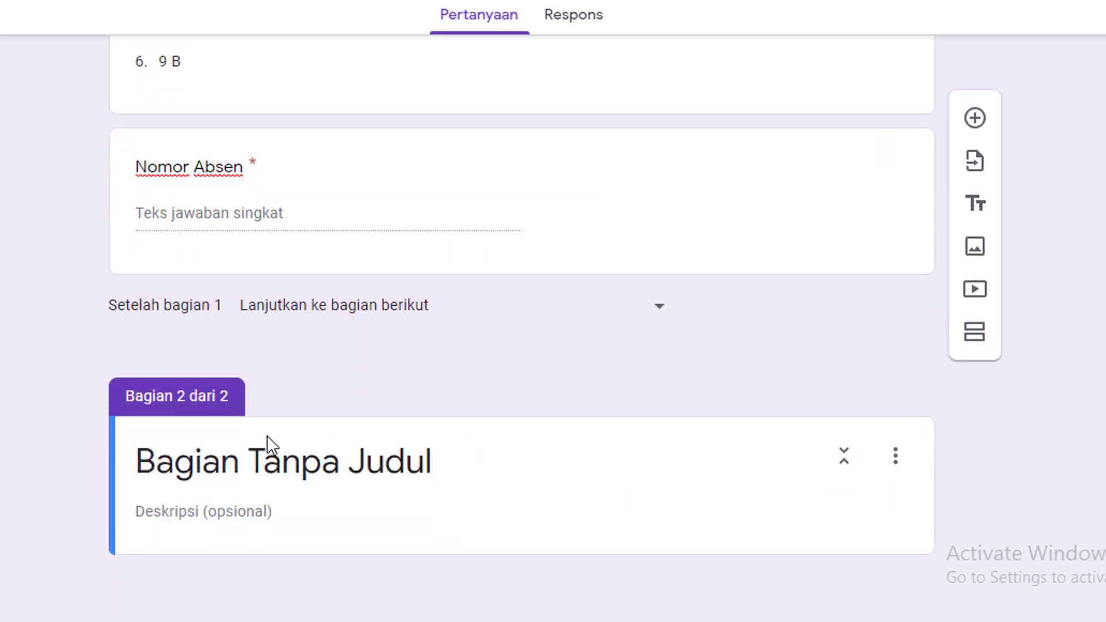
left_click(247, 469)
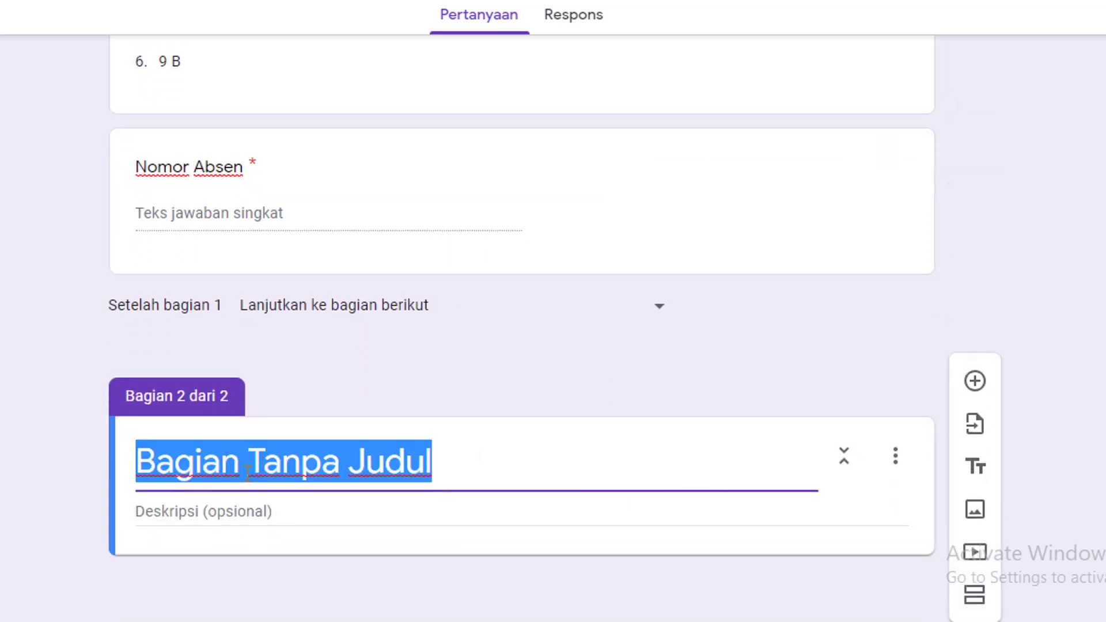
type("Ibadah ")
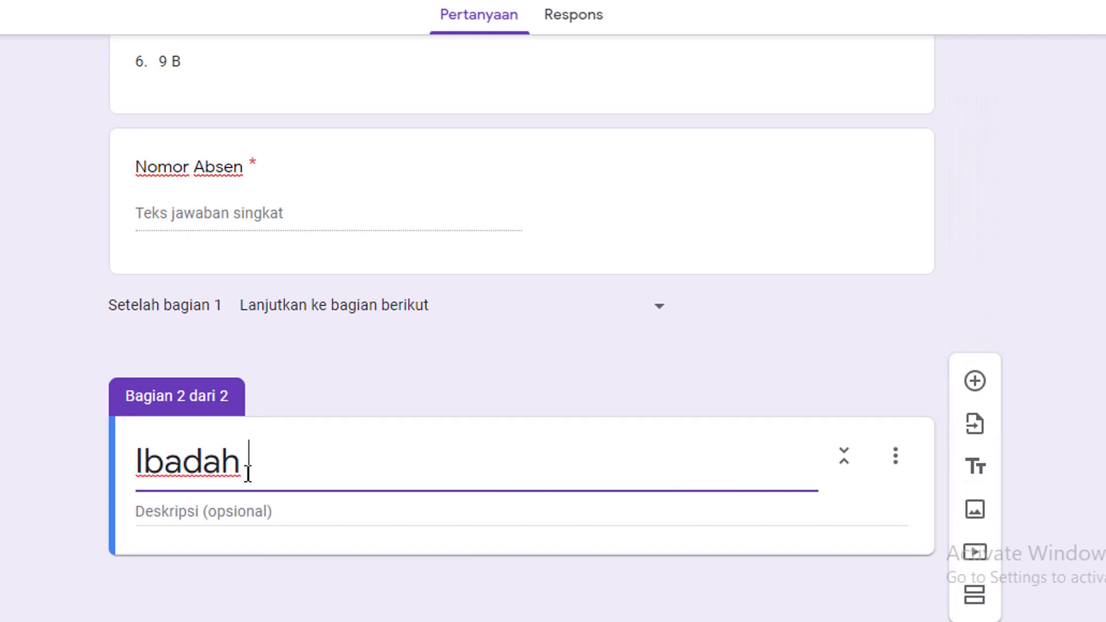
type("Puasa Ramadhan")
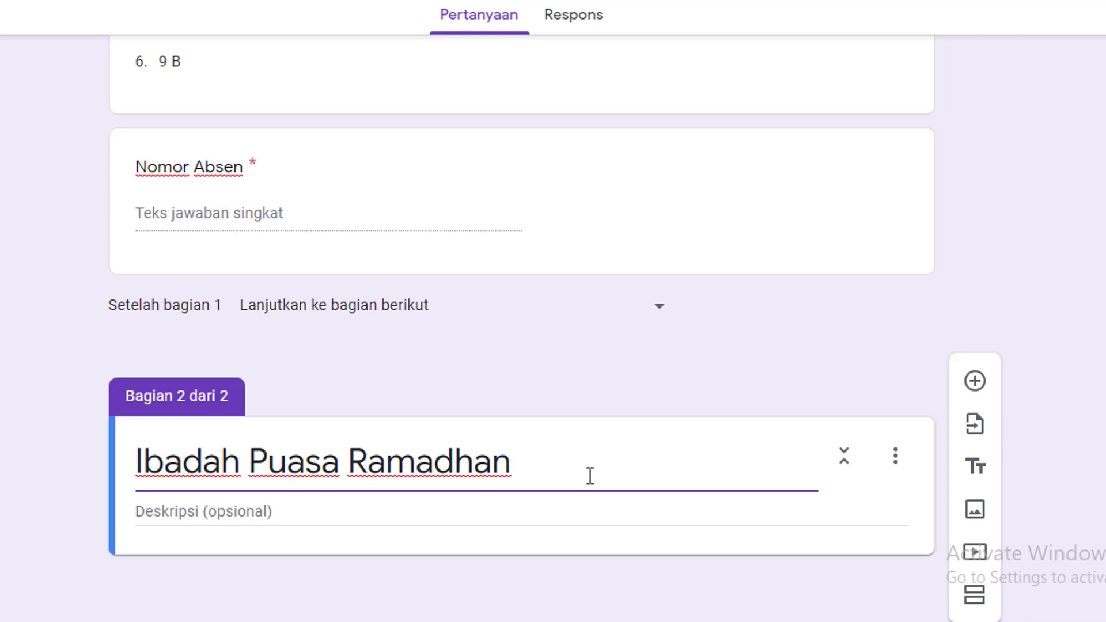
Add a drop-down question 'Ibadah Puasa Harai Ke' to the new section
left_click(977, 387)
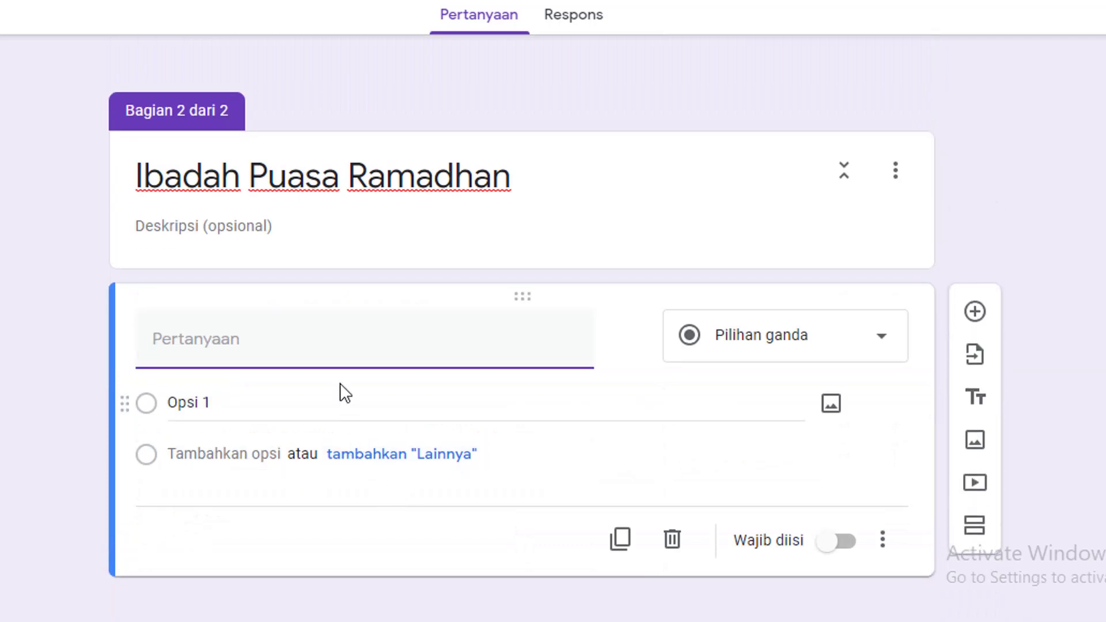
type("Ibadah")
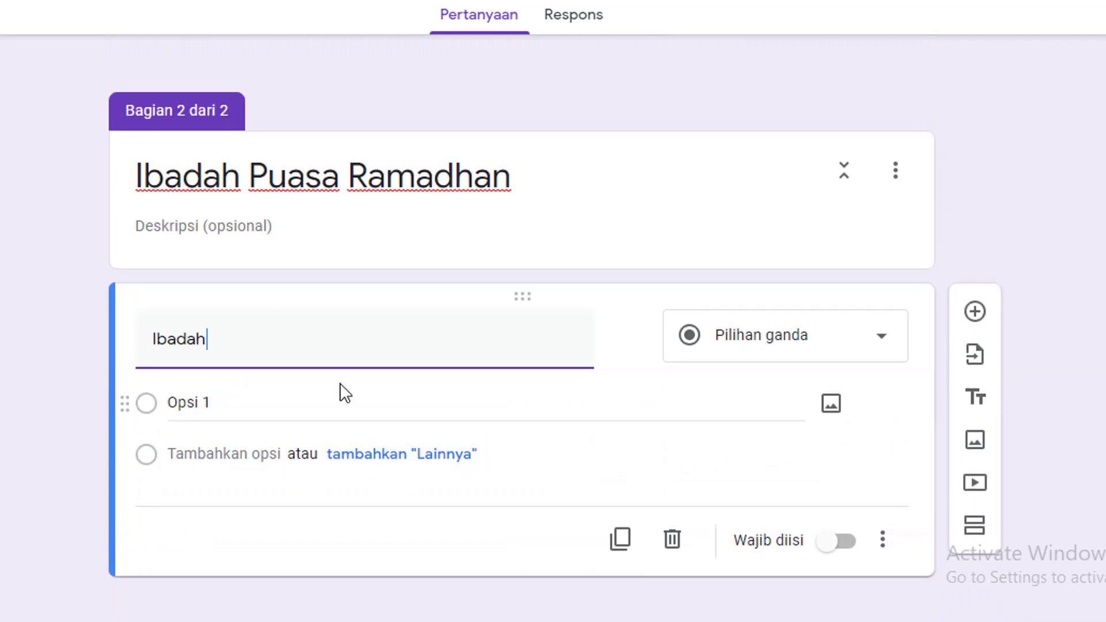
type(" Puasa Harai Ke")
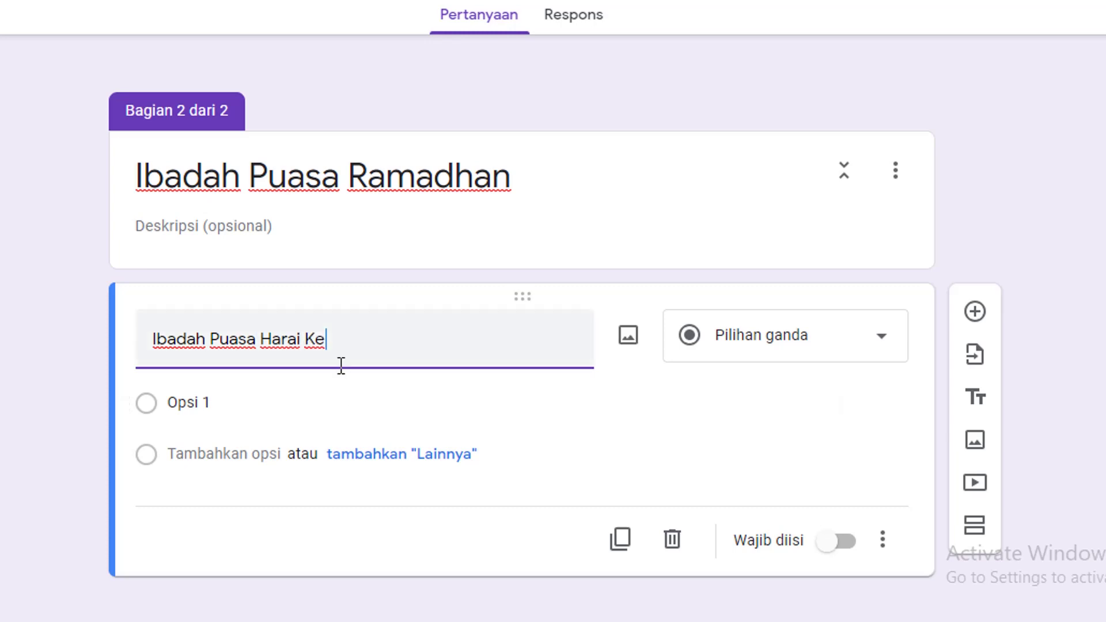
left_click(873, 344)
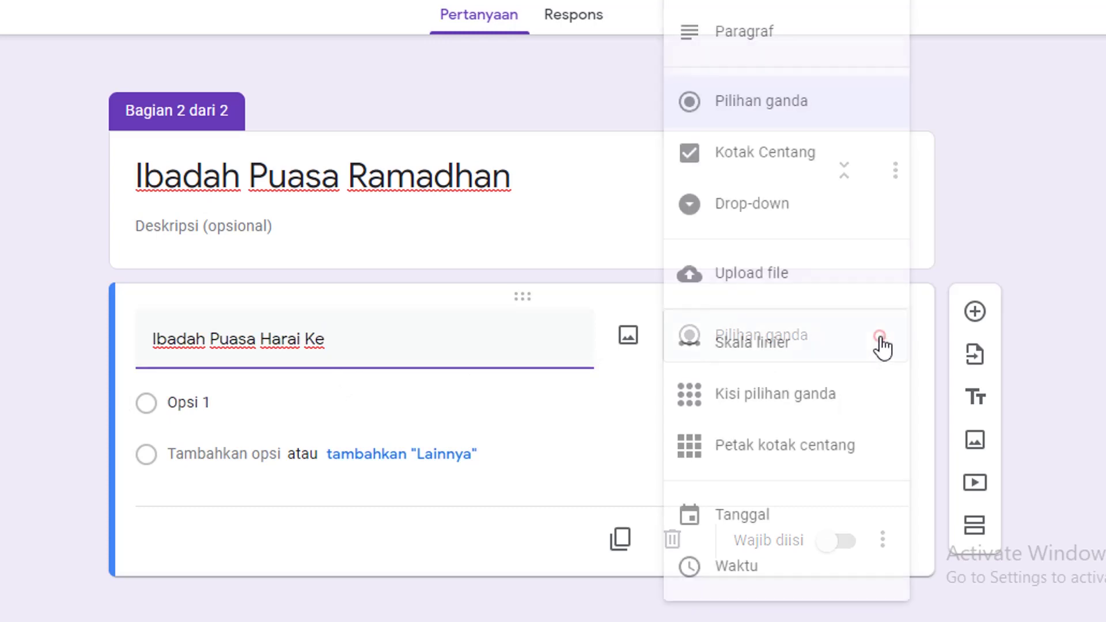
left_click(764, 204)
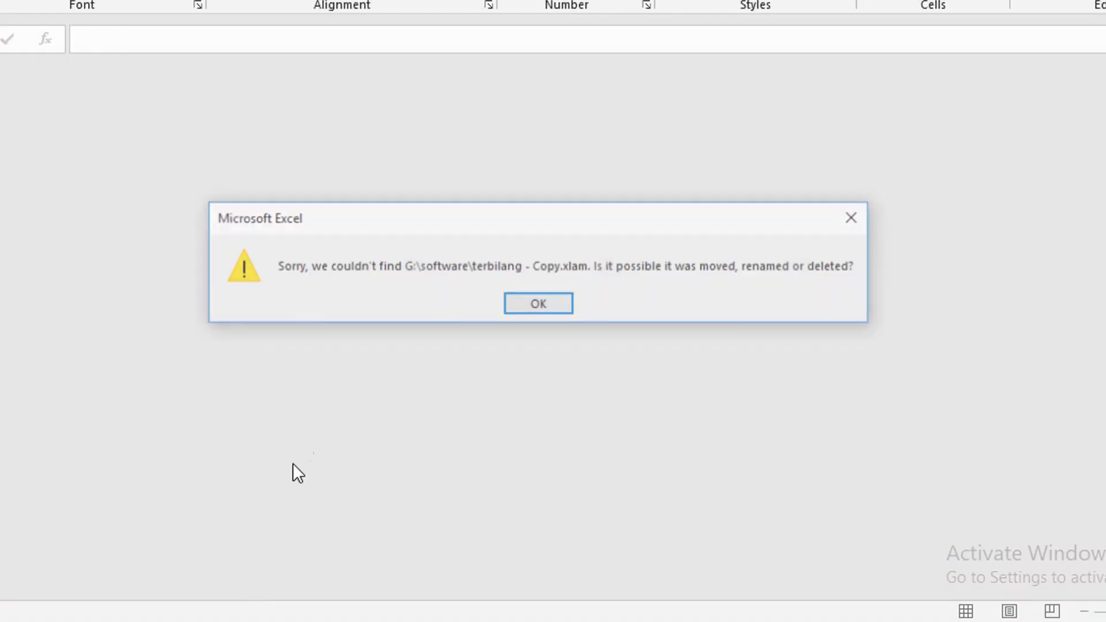
Dismiss the add-in error, open the recent workbook, and enter 1 in D4 and =+D4+1 in D5
left_click(536, 304)
left_click(378, 345)
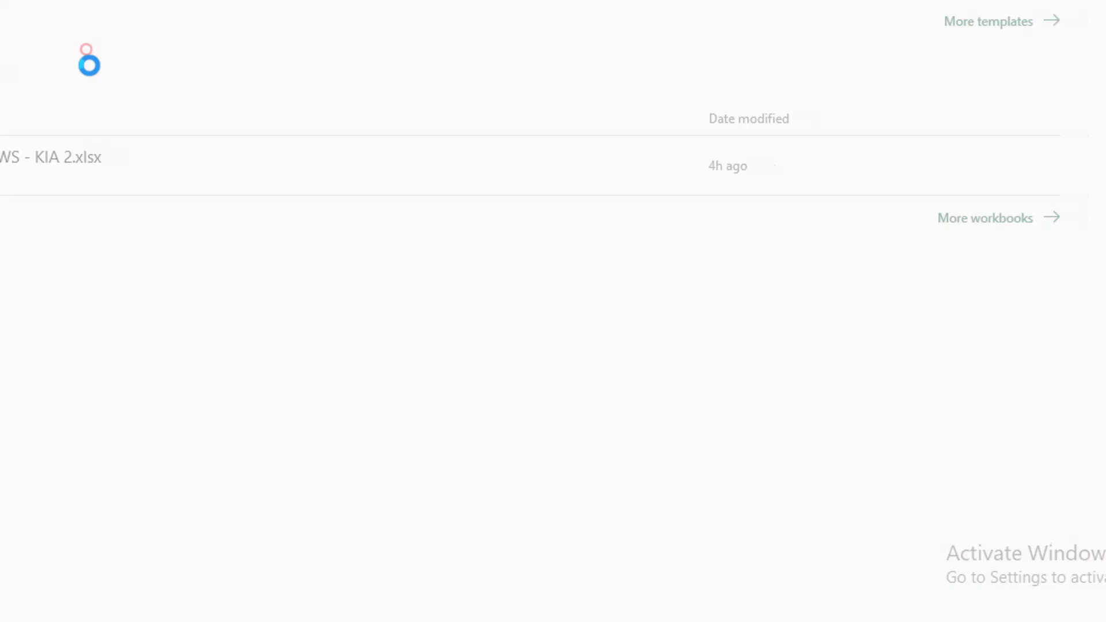
type("1")
key("Return")
type("+")
left_click(92, 164)
type("+1")
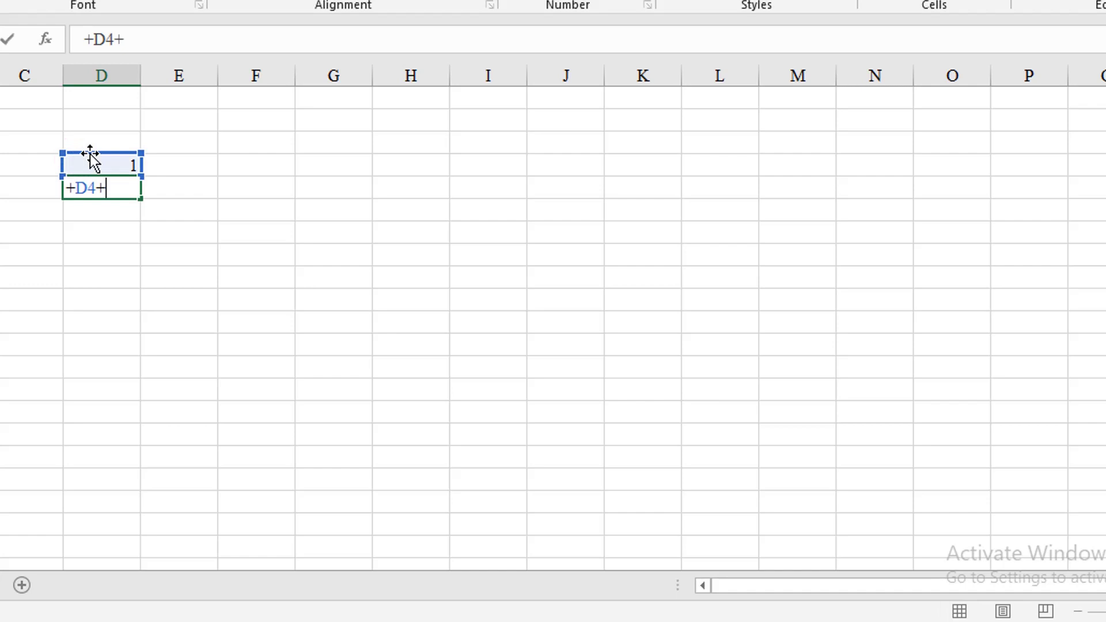
key("ctrl+Return")
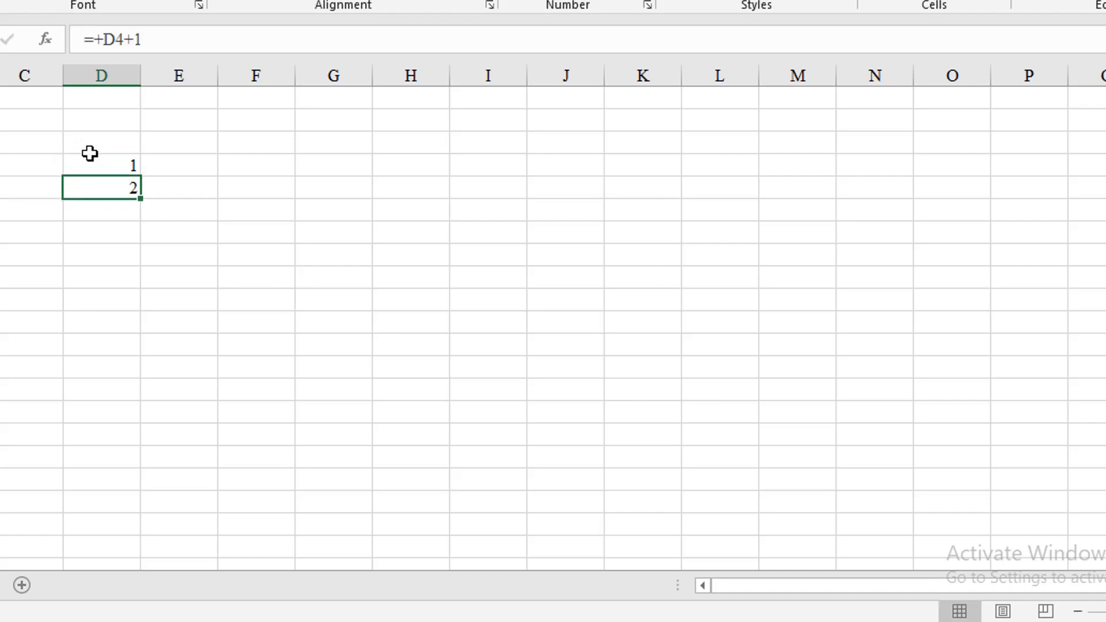
Fill the formula down column D and copy the numbers 1 to 30
key("ctrl+c")
key("ctrl+shift+Down")
key("ctrl+v")
left_click(89, 154)
key("ctrl+shift+Down")
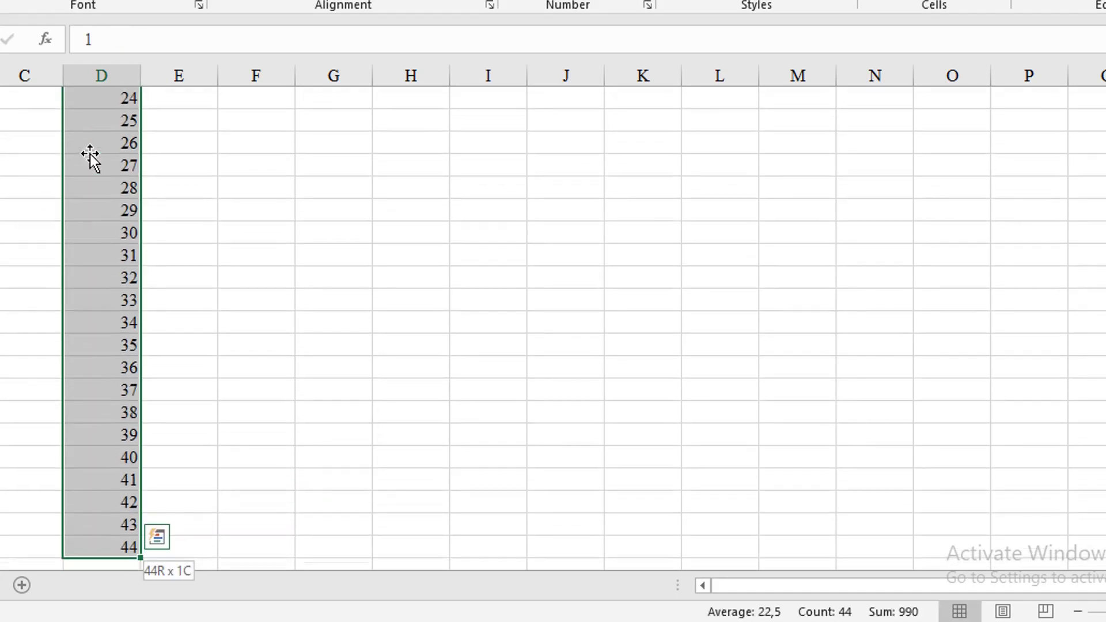
key("ctrl+c")
left_click(124, 101, "shift")
key("ctrl+c")
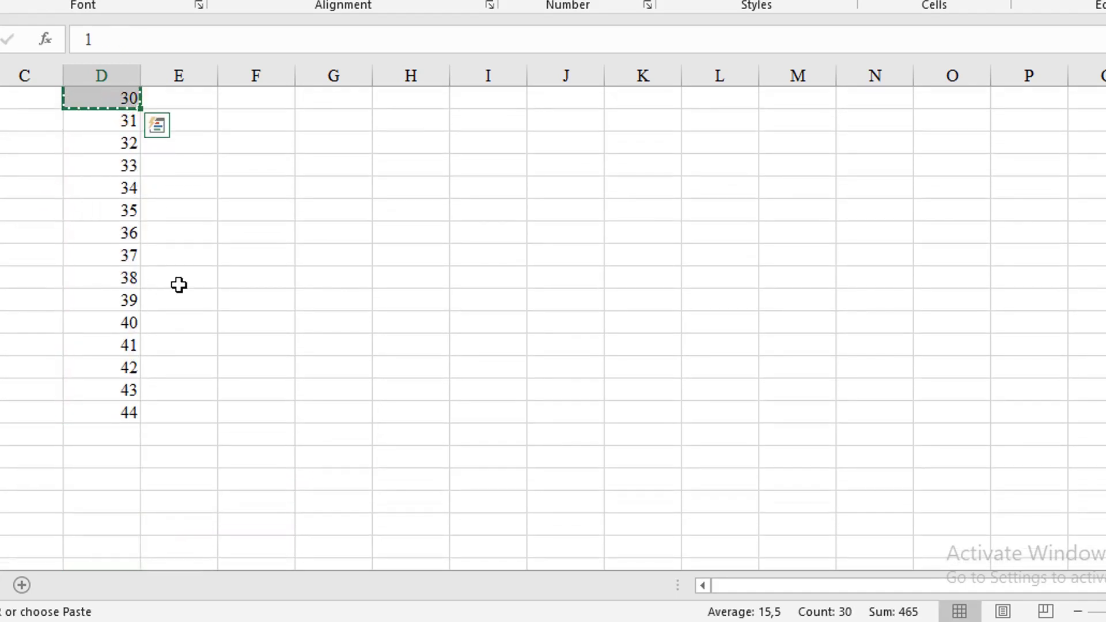
left_click(299, 588)
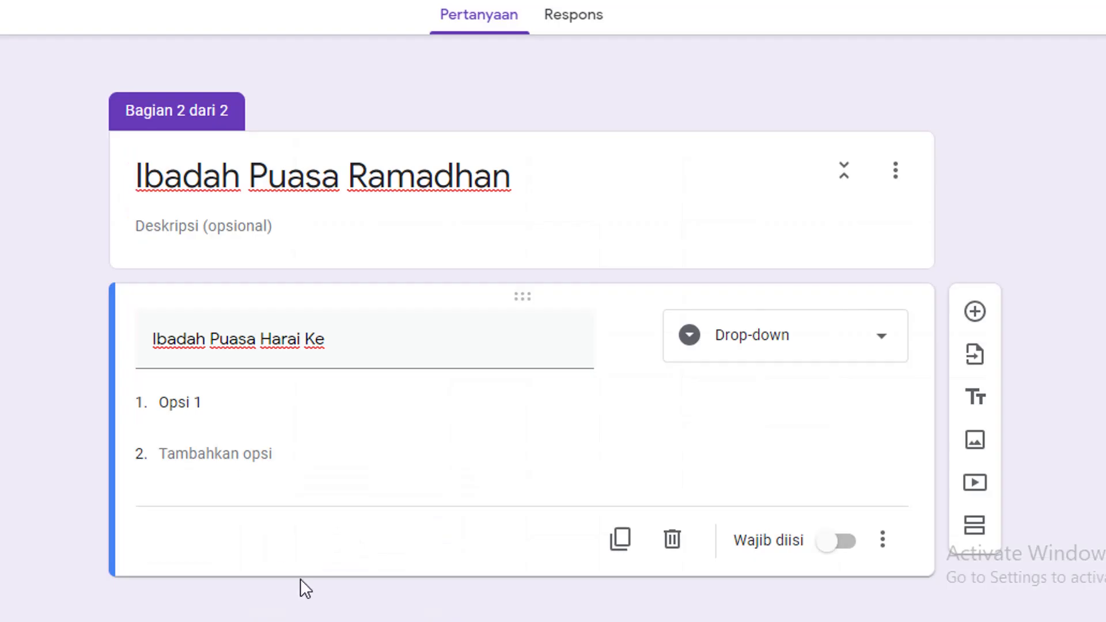
Paste 1–30 as the drop-down options, mark it required, and add a new question
left_click(207, 393)
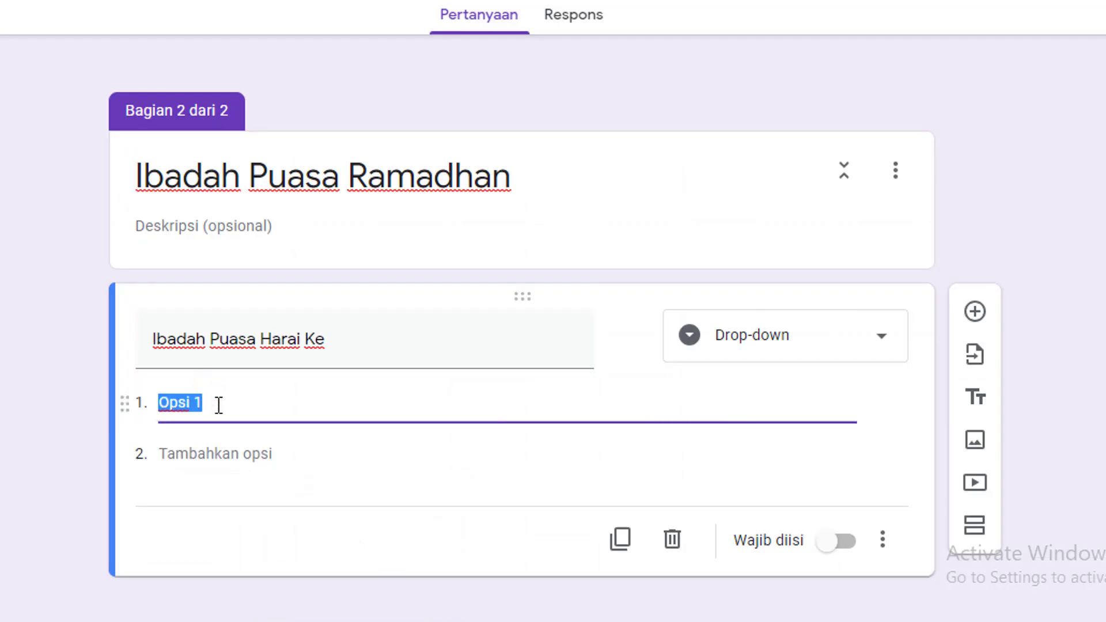
key("ctrl+v")
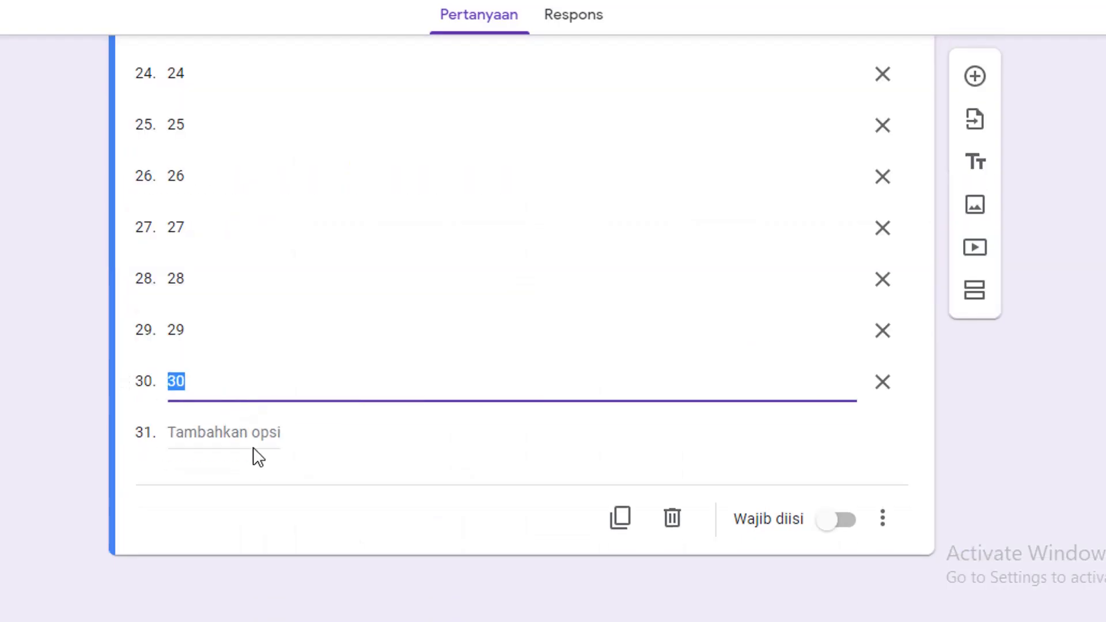
scroll(316, 409, "up", 15)
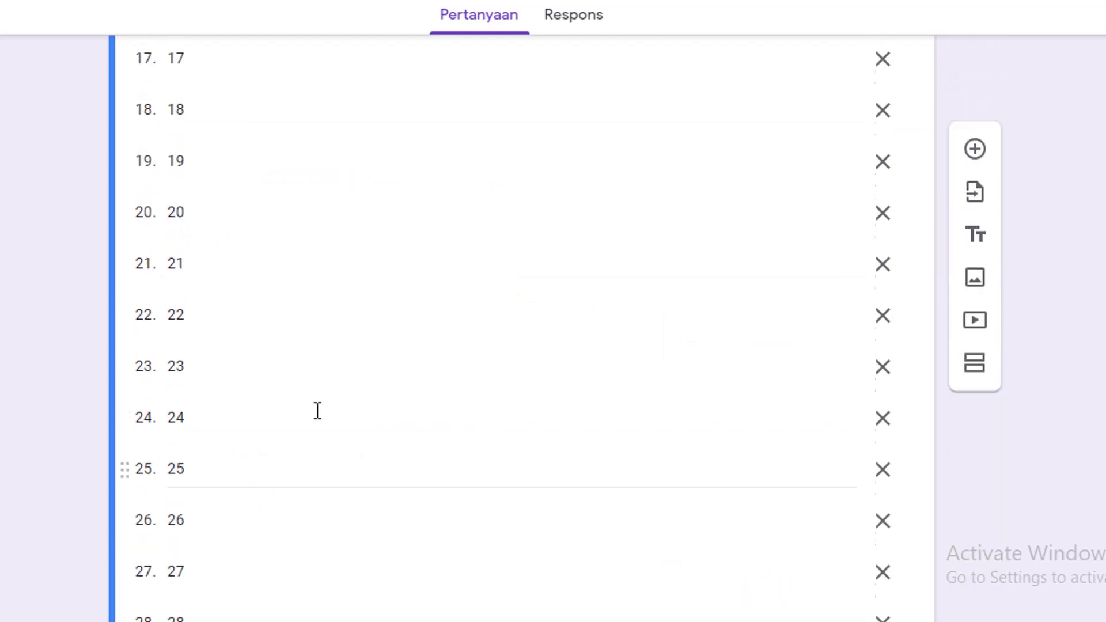
scroll(317, 409, "up", 8)
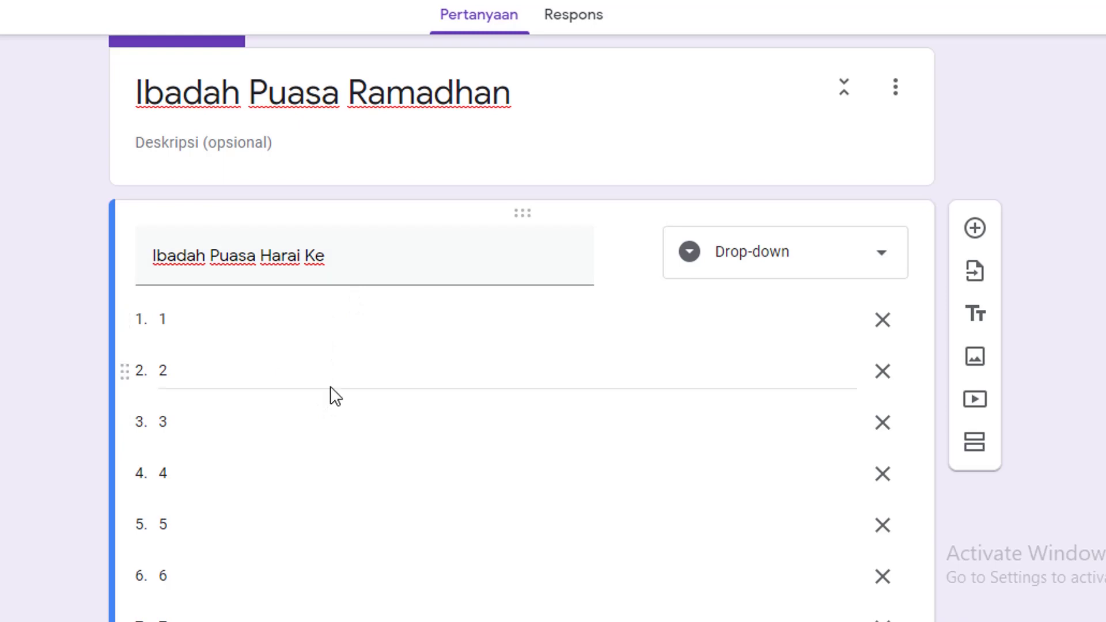
scroll(566, 413, "down", 20)
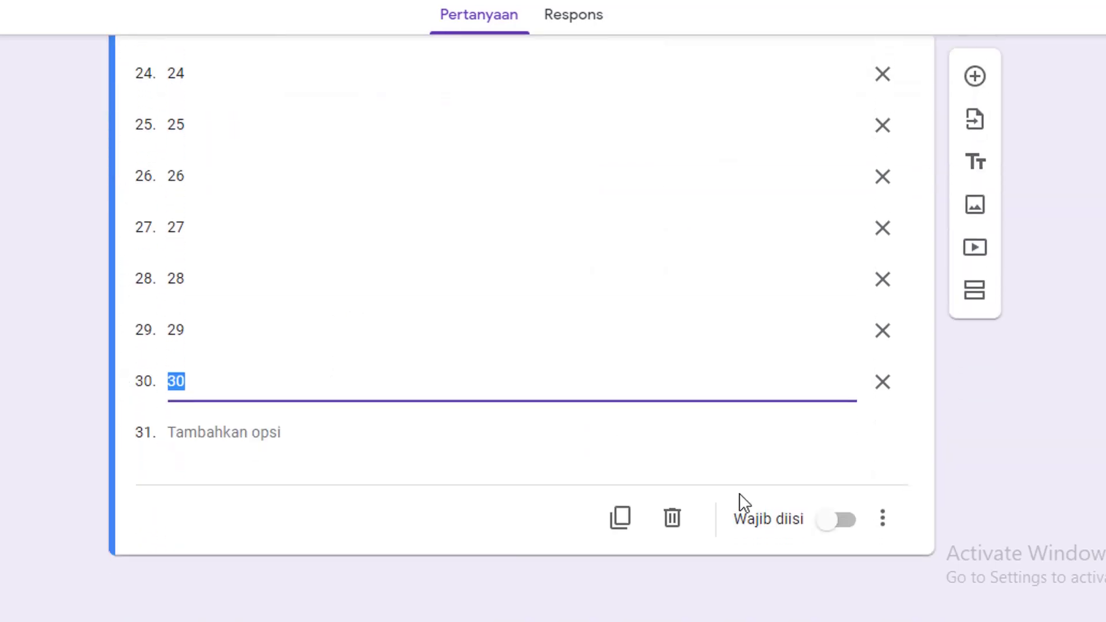
left_click(841, 520)
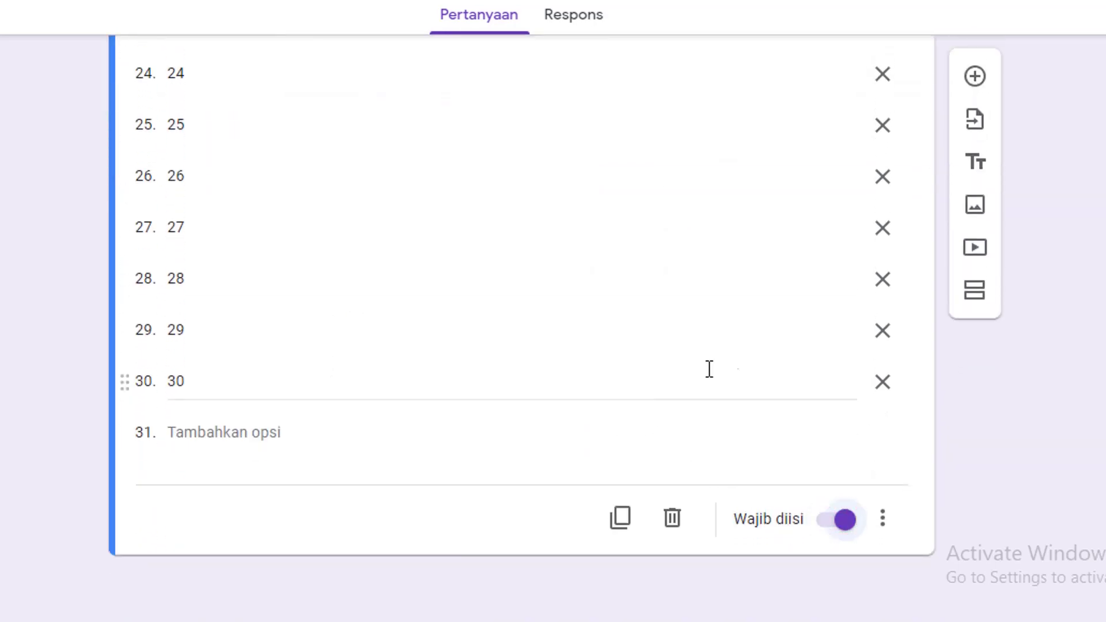
scroll(720, 366, "up", 10)
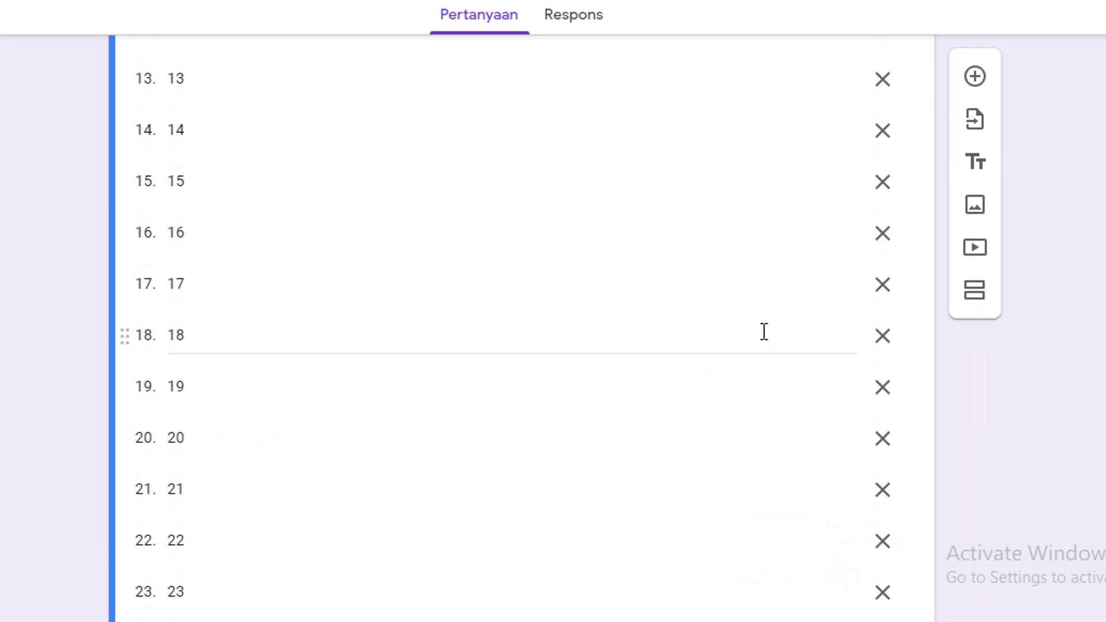
scroll(754, 375, "up", 11)
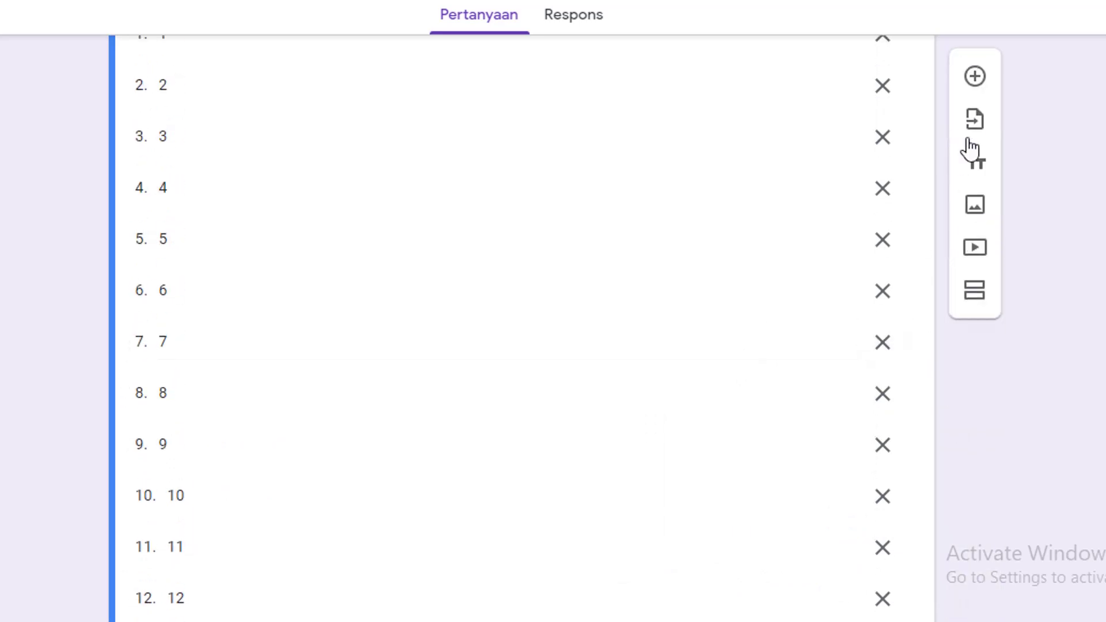
scroll(969, 149, "up", 5)
left_click(977, 227)
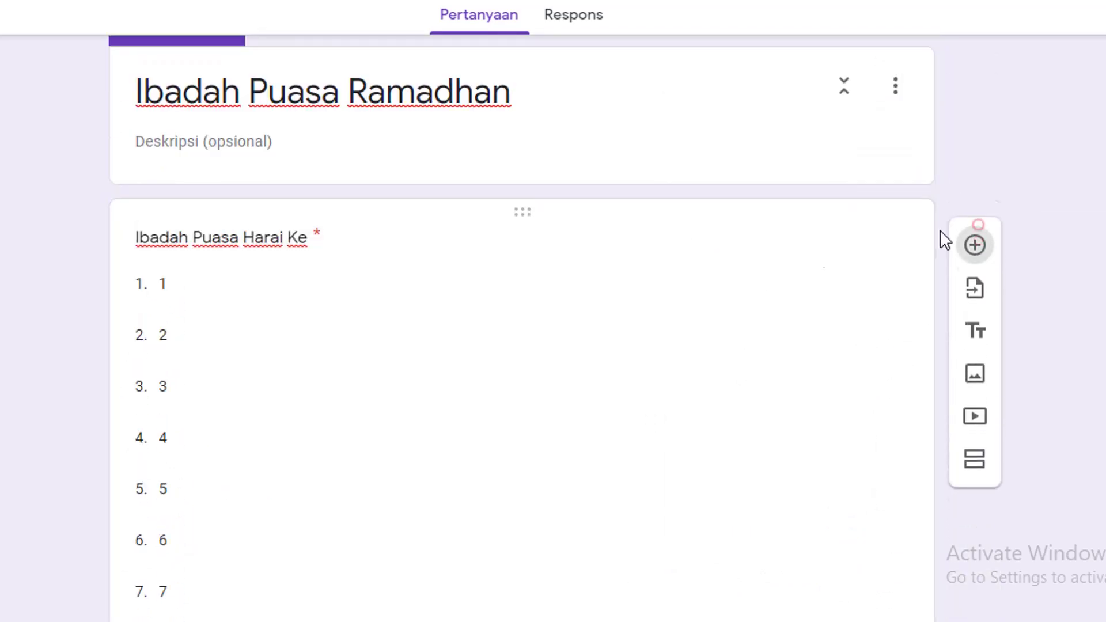
Title the new question 'Pelaksanaan Ibadah Puasa'
scroll(620, 378, "down", 15)
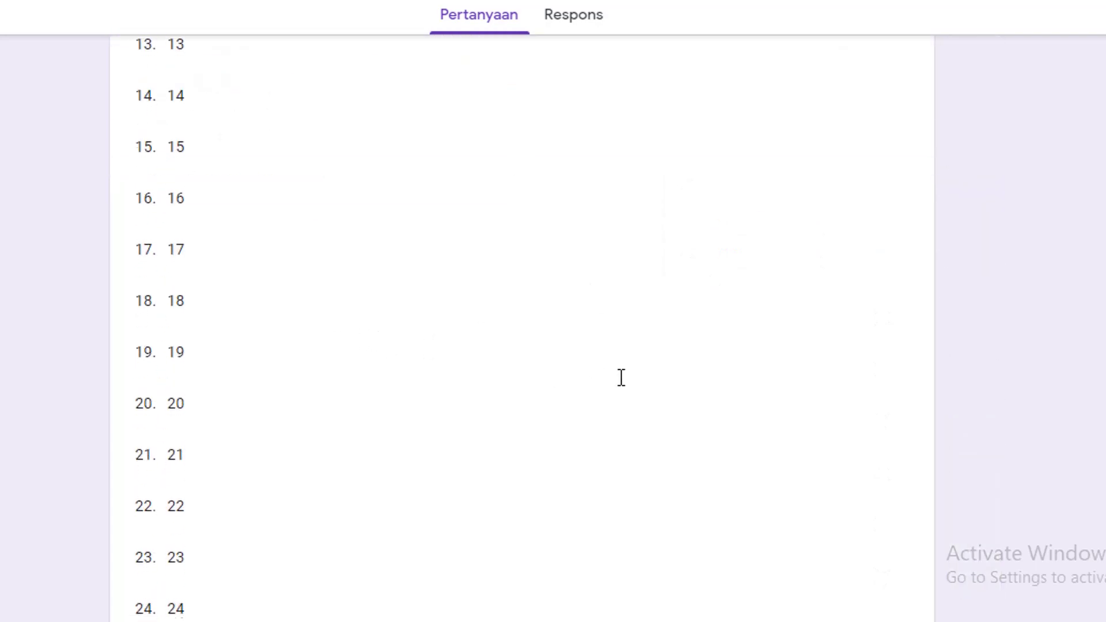
scroll(621, 378, "down", 10)
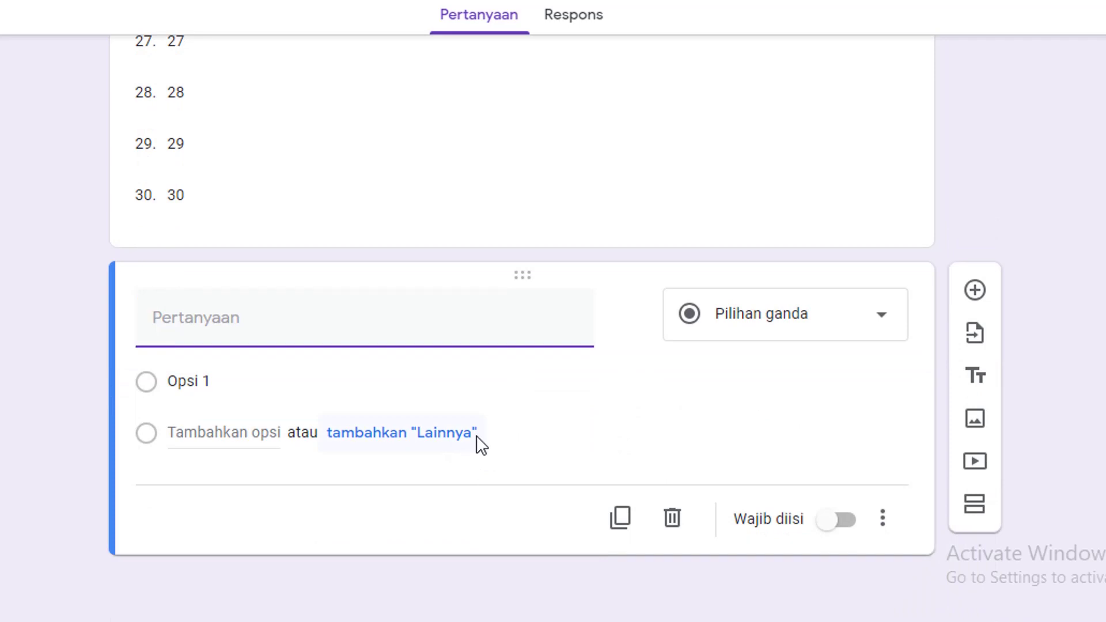
type("Pelaksanaan Puasa")
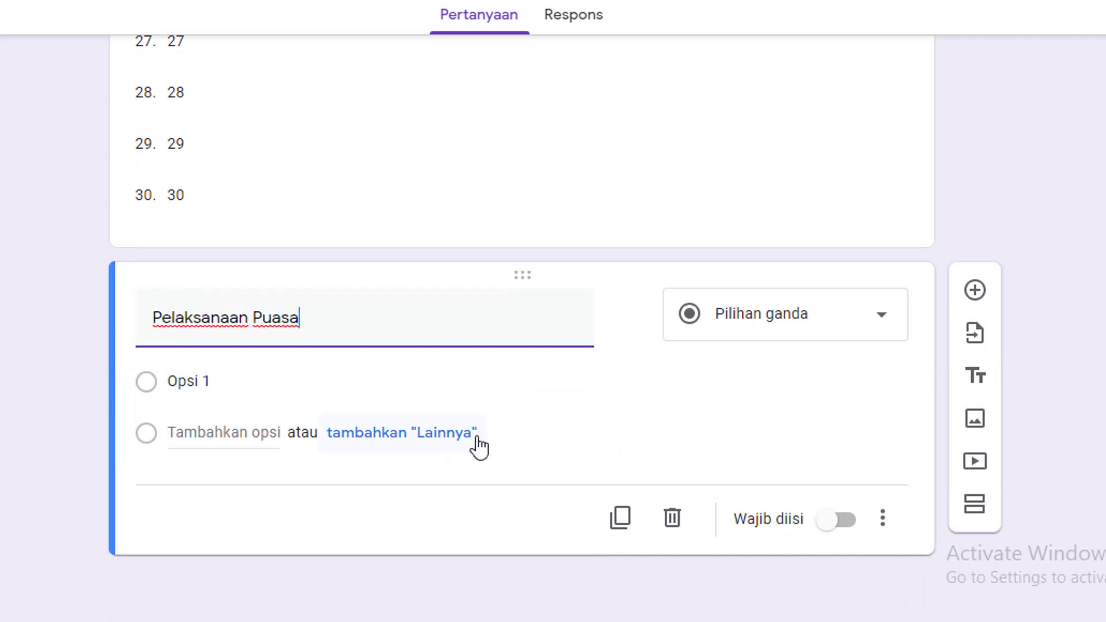
key("ctrl+Left")
type("Ibadah")
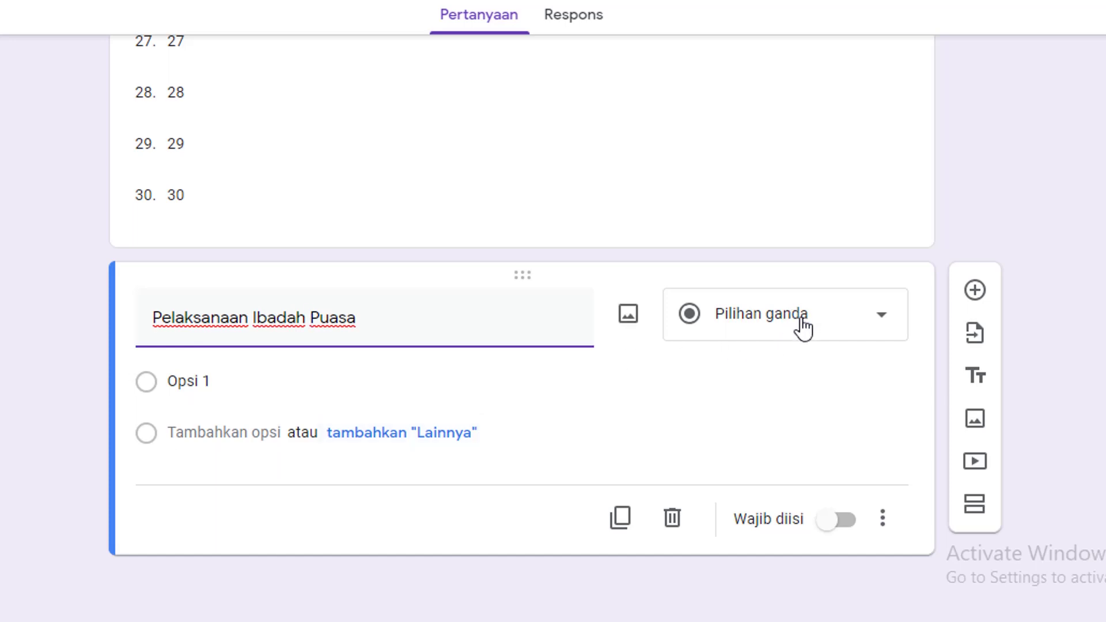
Give it options Ya and Tidak, mark it required, and add another question
left_click(259, 387)
type("Ya")
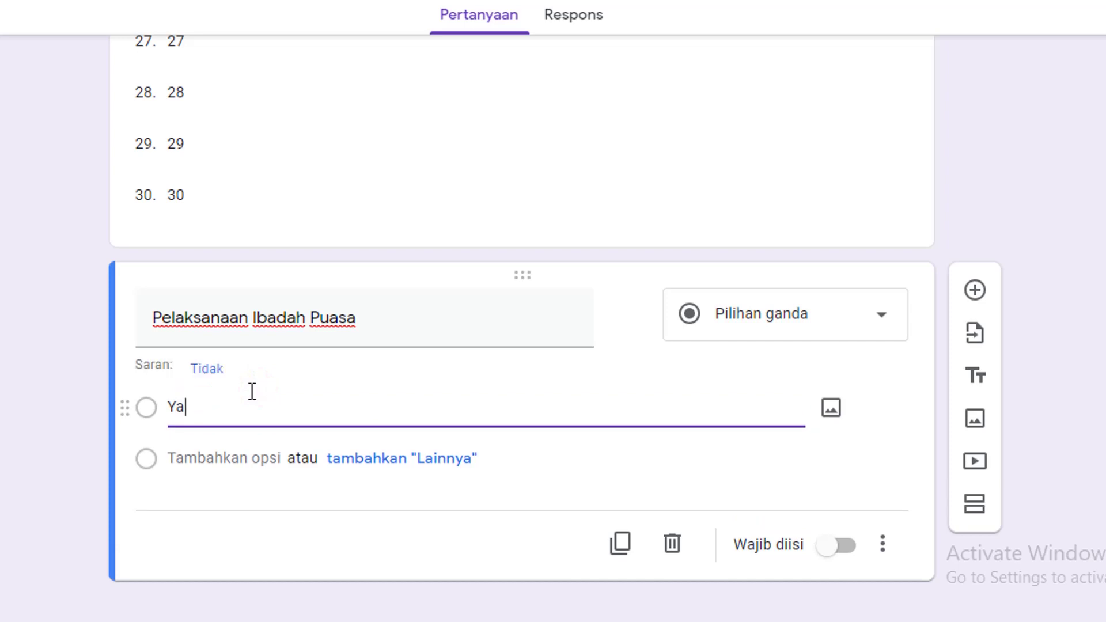
left_click(234, 459)
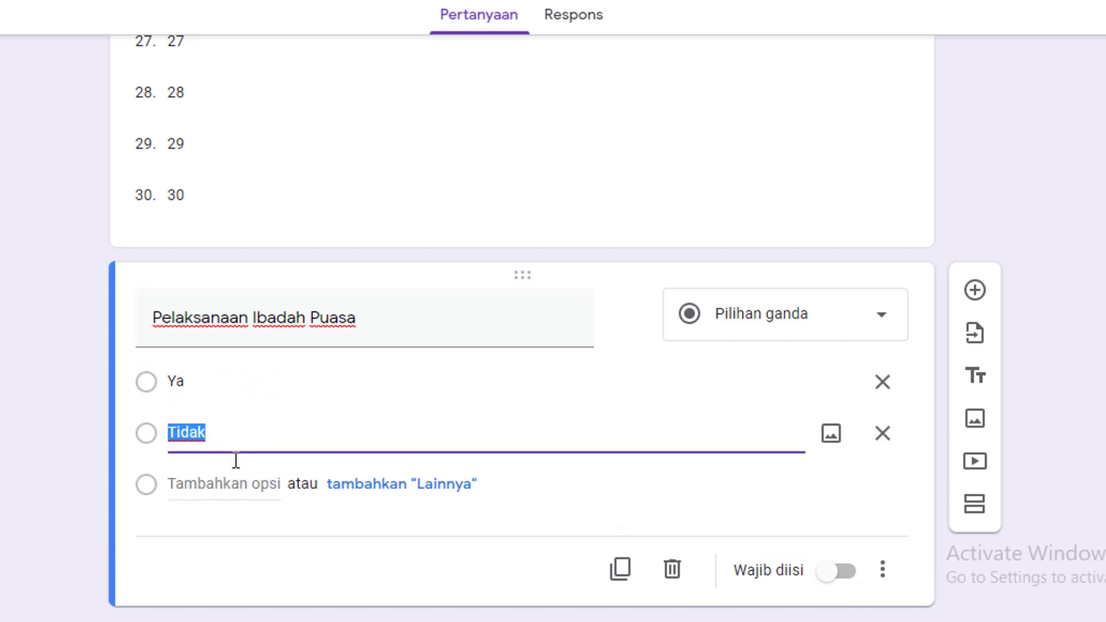
left_click(849, 575)
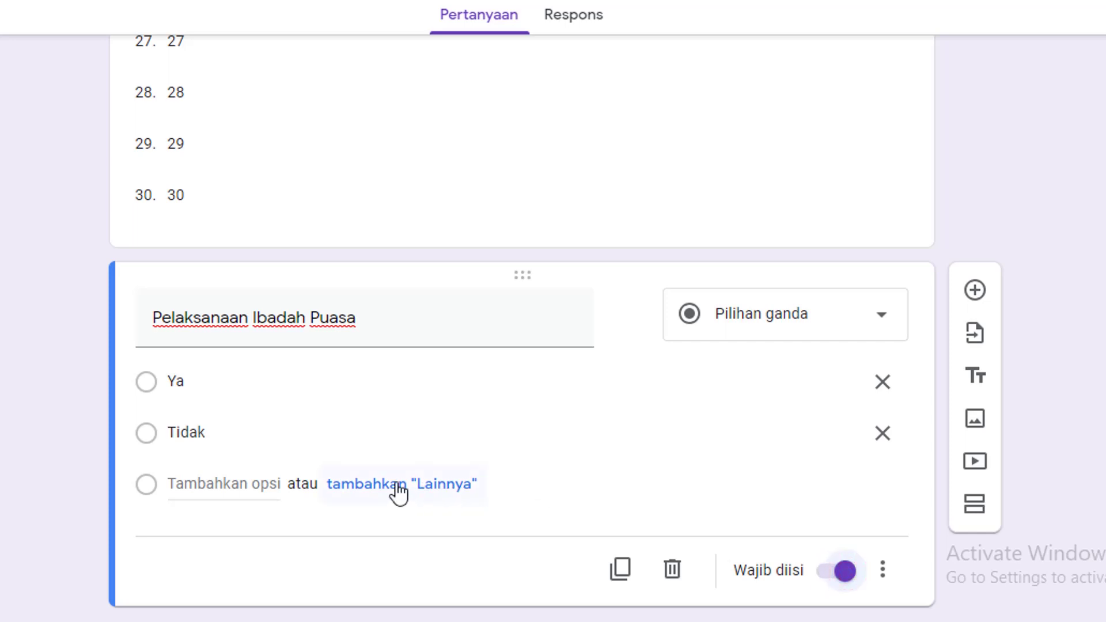
scroll(398, 492, "down", 1)
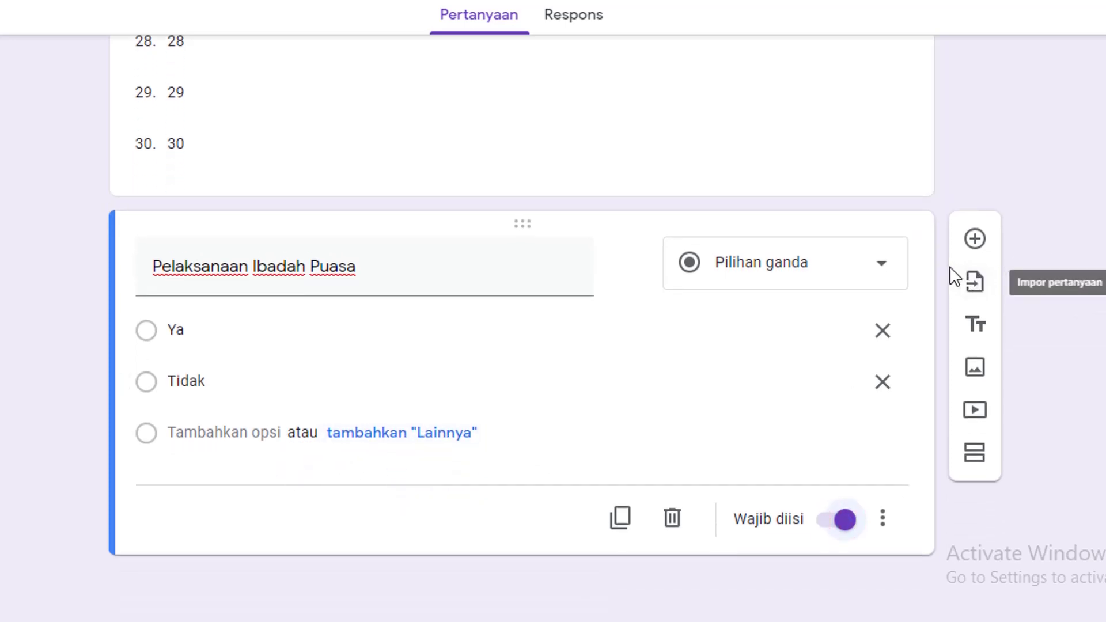
left_click(975, 238)
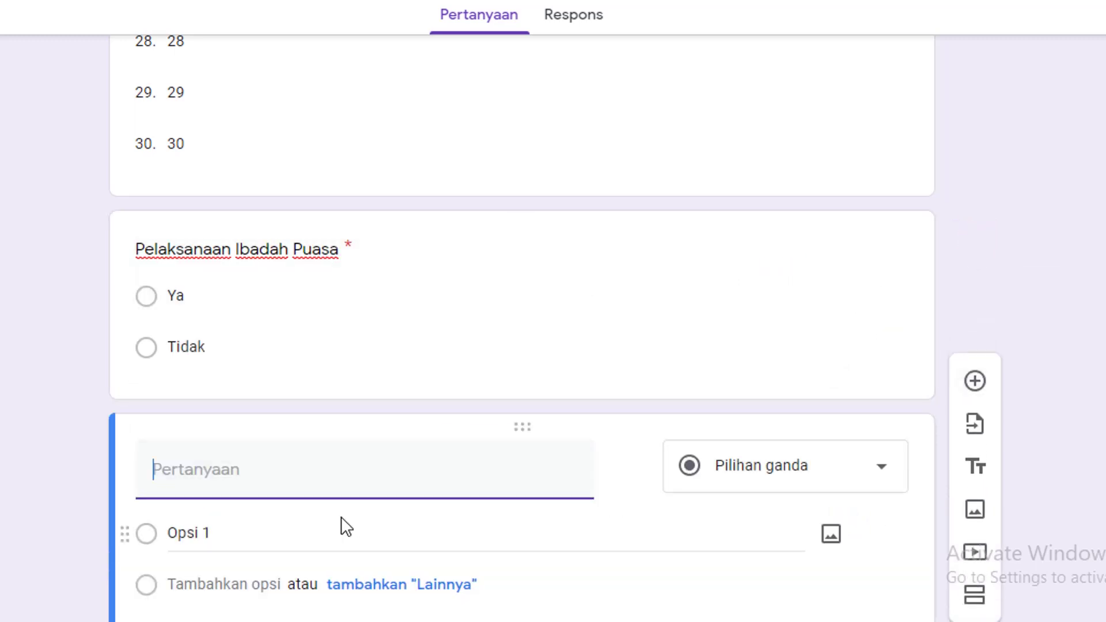
Title the new question 'Alasan Tidak Berpuasa', fixing the capital E typo
type("Alasan Tidak  BErpuasa")
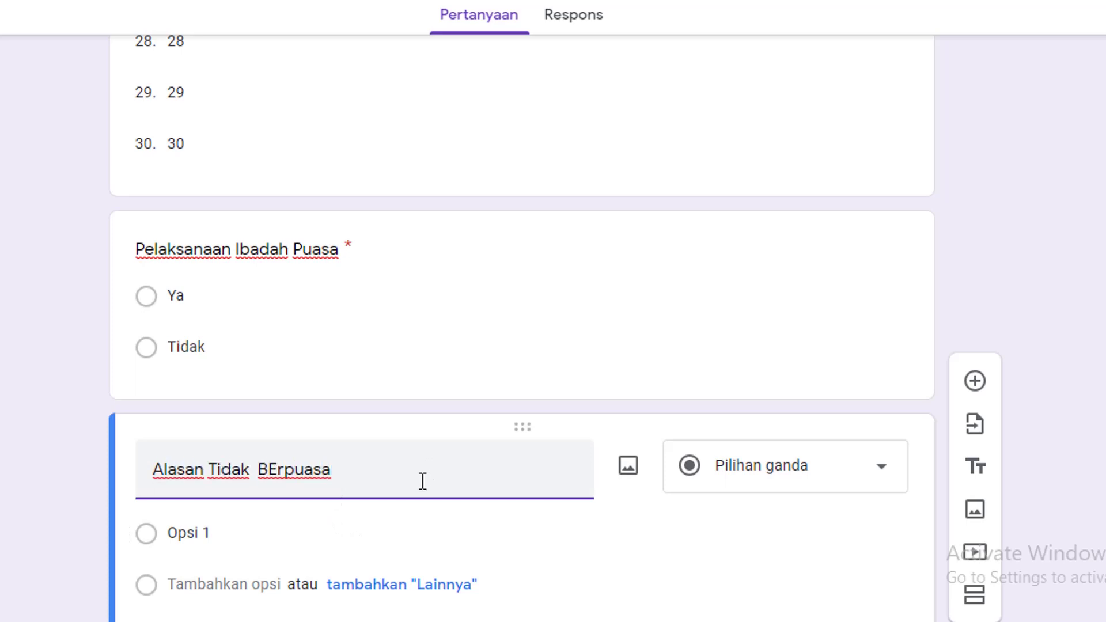
key("ctrl+Left")
key("Right")
key("shift+Right")
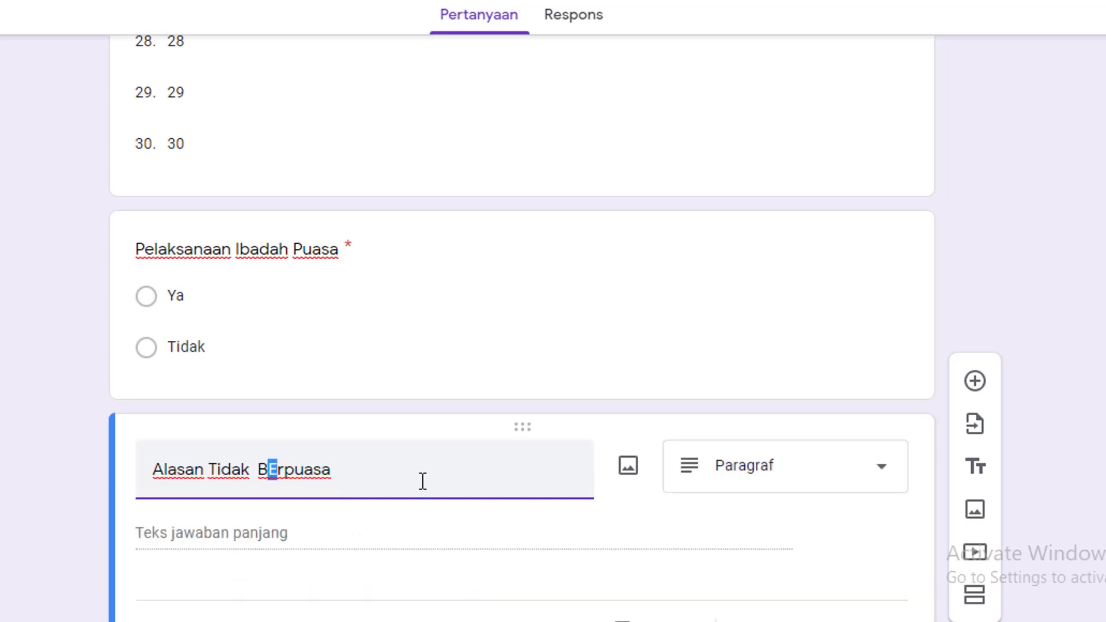
type("e")
Make it a short-answer question and add a third section
scroll(548, 497, "down", 2)
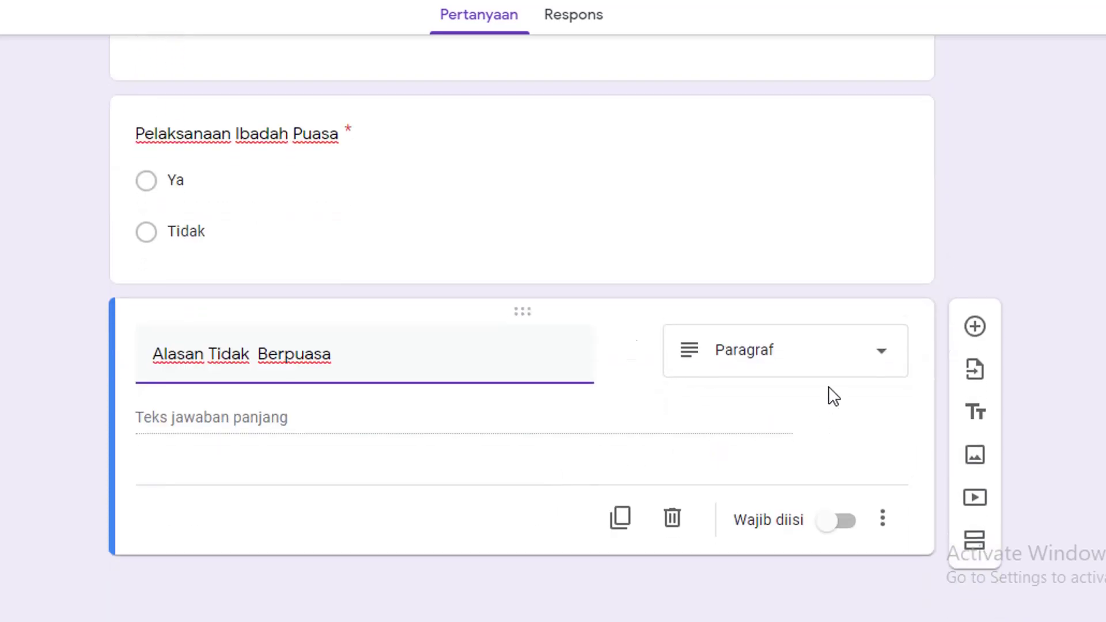
left_click(830, 358)
left_click(766, 5)
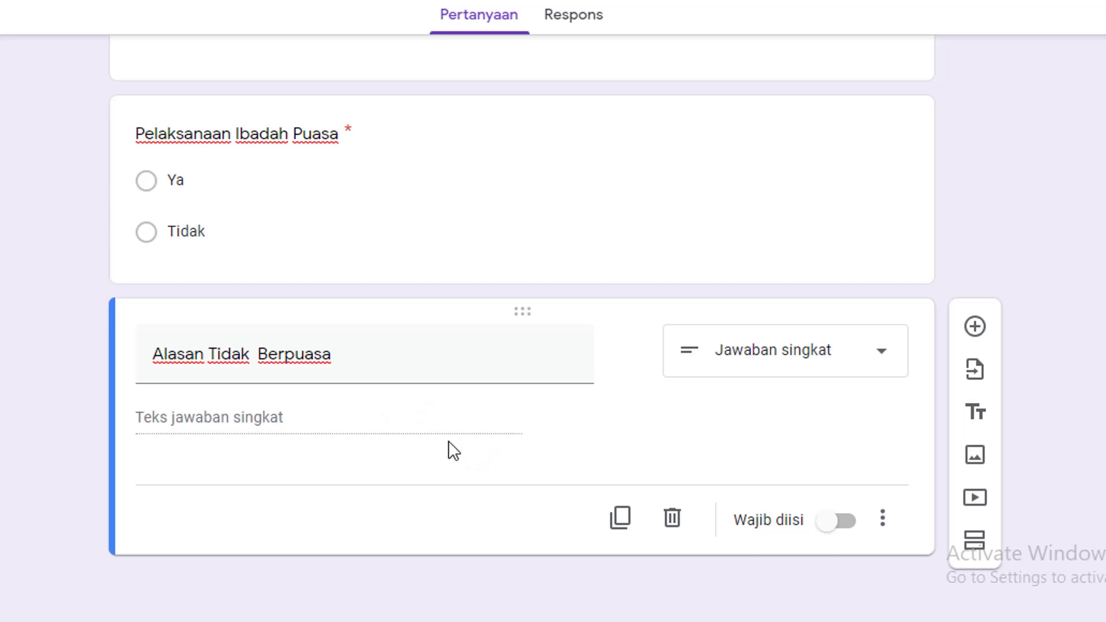
left_click(976, 542)
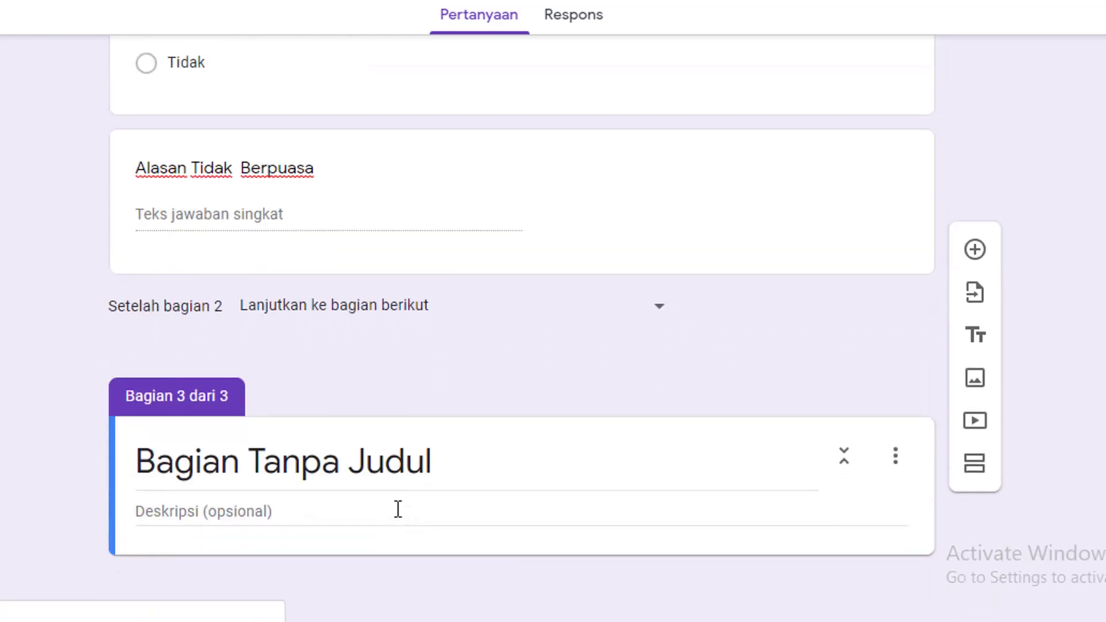
Title section 3 'Ibadah Sholat Fardlu' and insert a new question under it
left_click(258, 470)
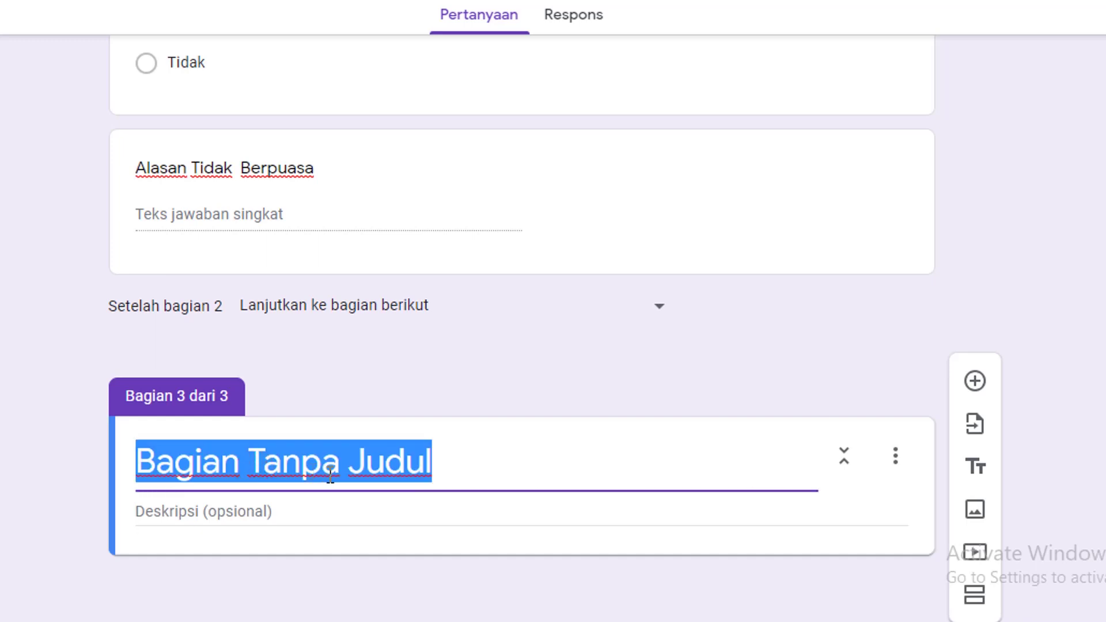
type("Ibadah Sholat War")
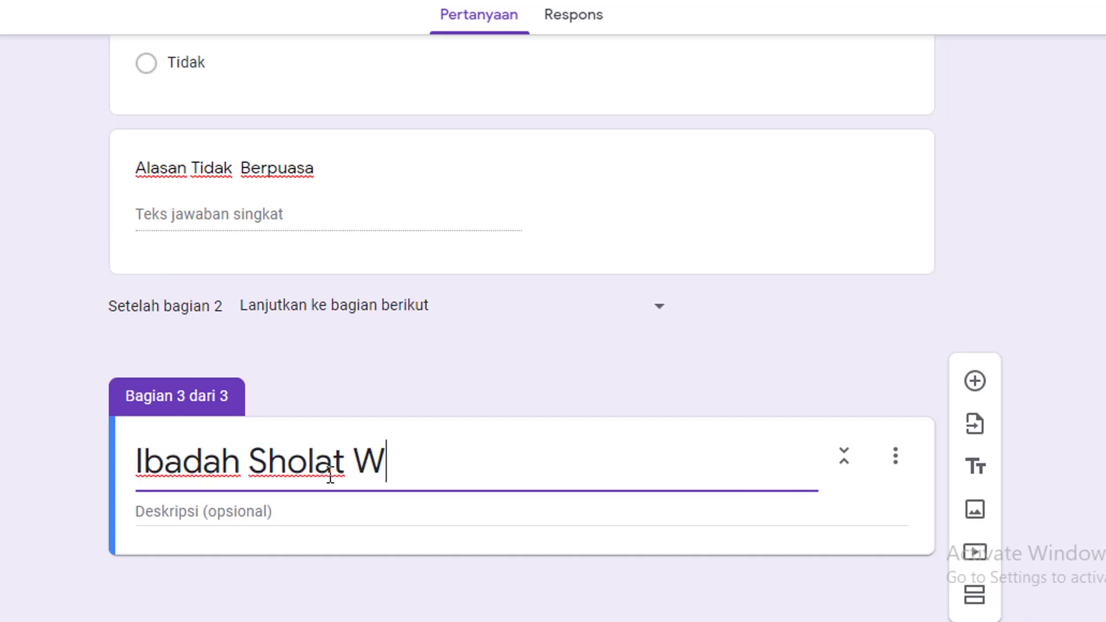
key("BackSpace")
key("BackSpace")
key("BackSpace")
type("Fardlu")
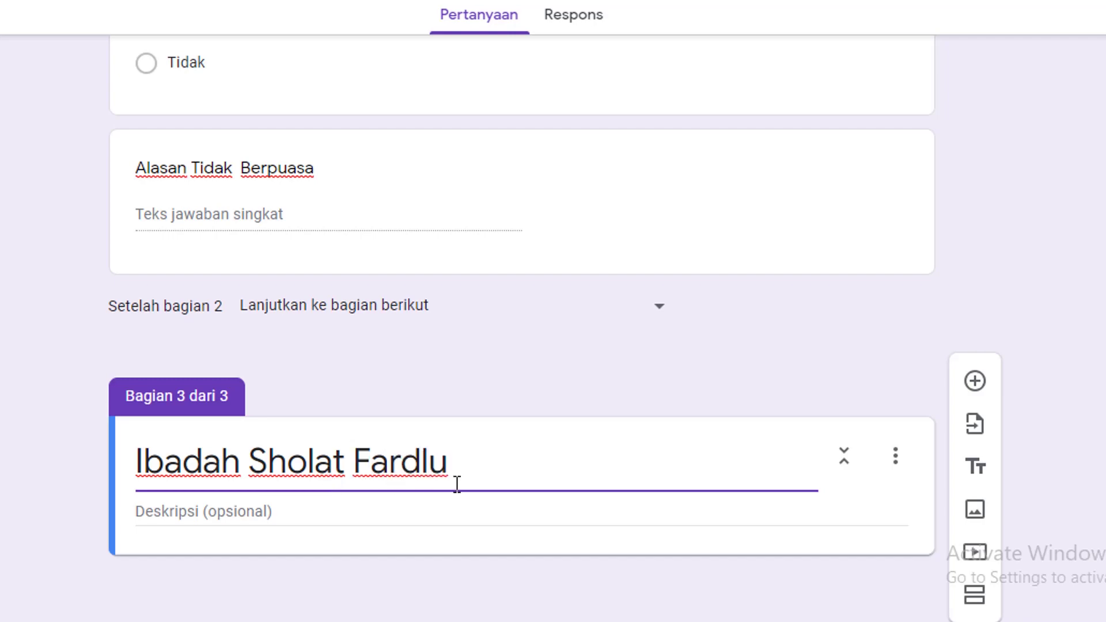
left_click(975, 381)
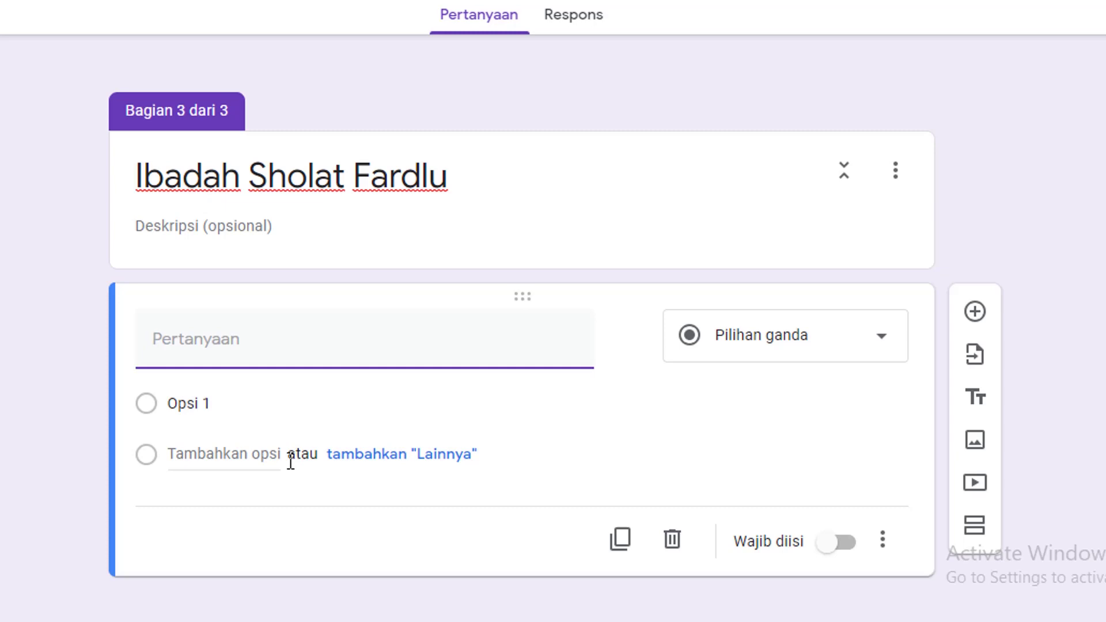
Title the new question 'Pelaksanaan Sholat Fardlu' and bring up the question-type choices
type("Pelaksanaan Shola")
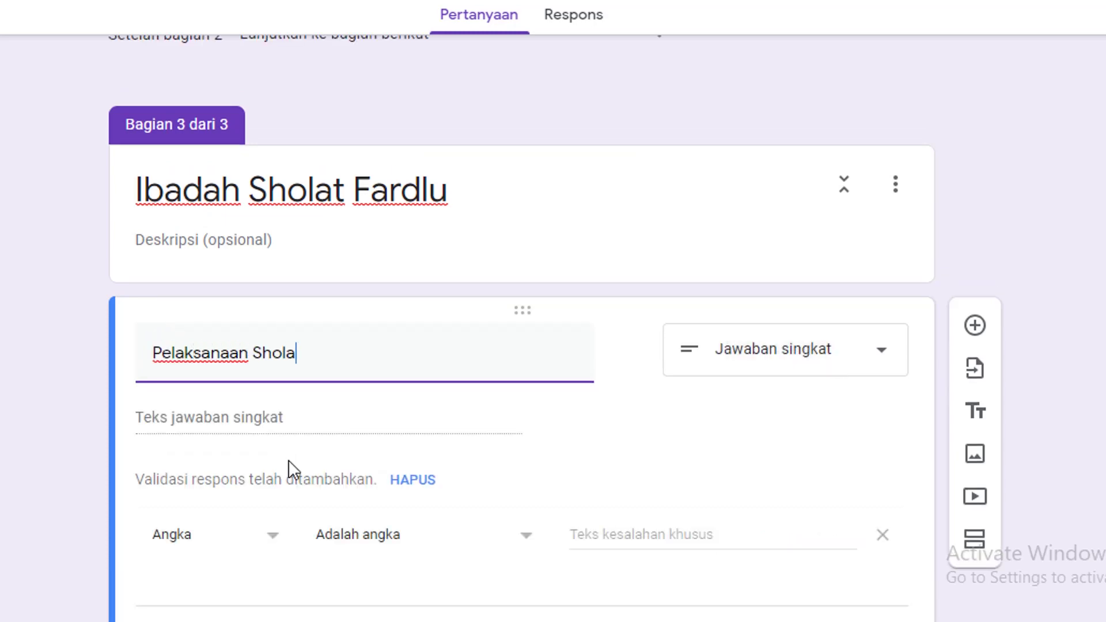
type("t Fard")
key("BackSpace")
type("rdlu")
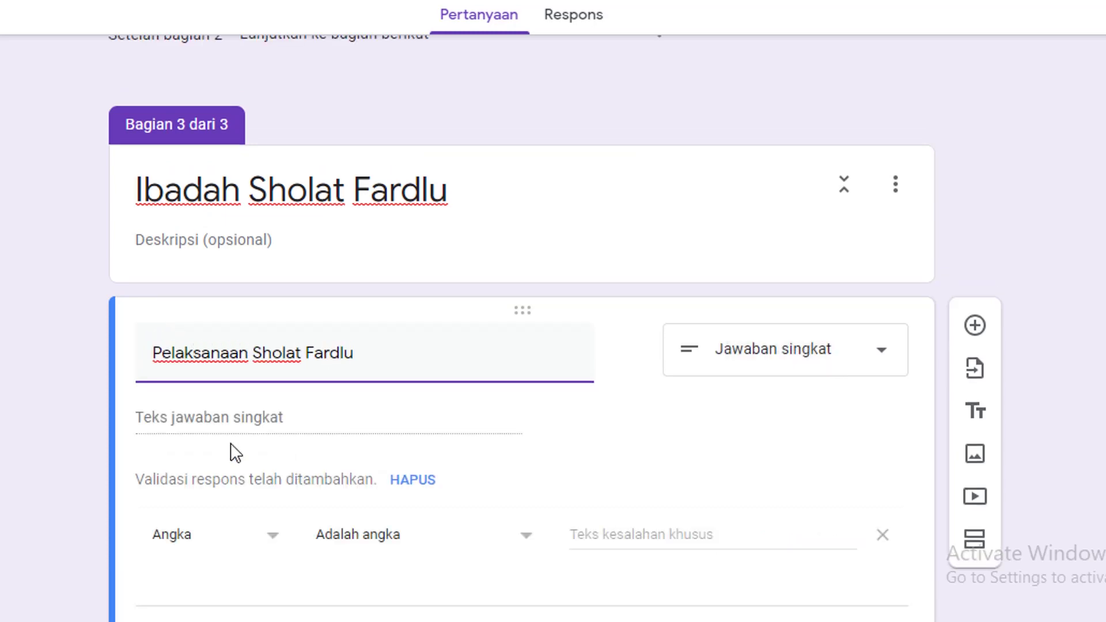
scroll(365, 350, "down", 2)
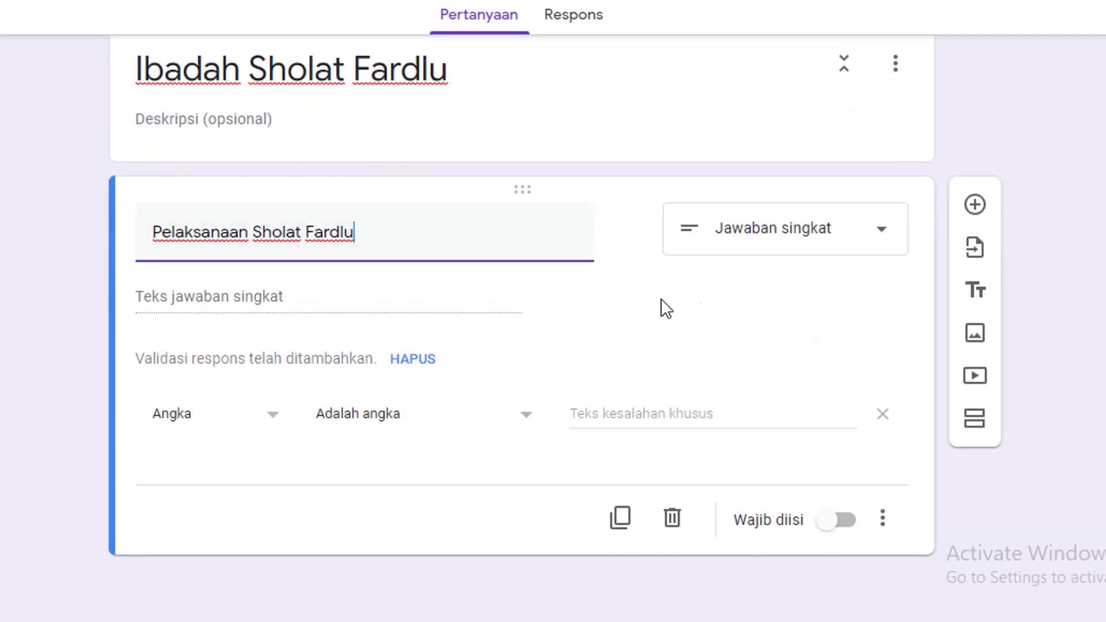
left_click(864, 237)
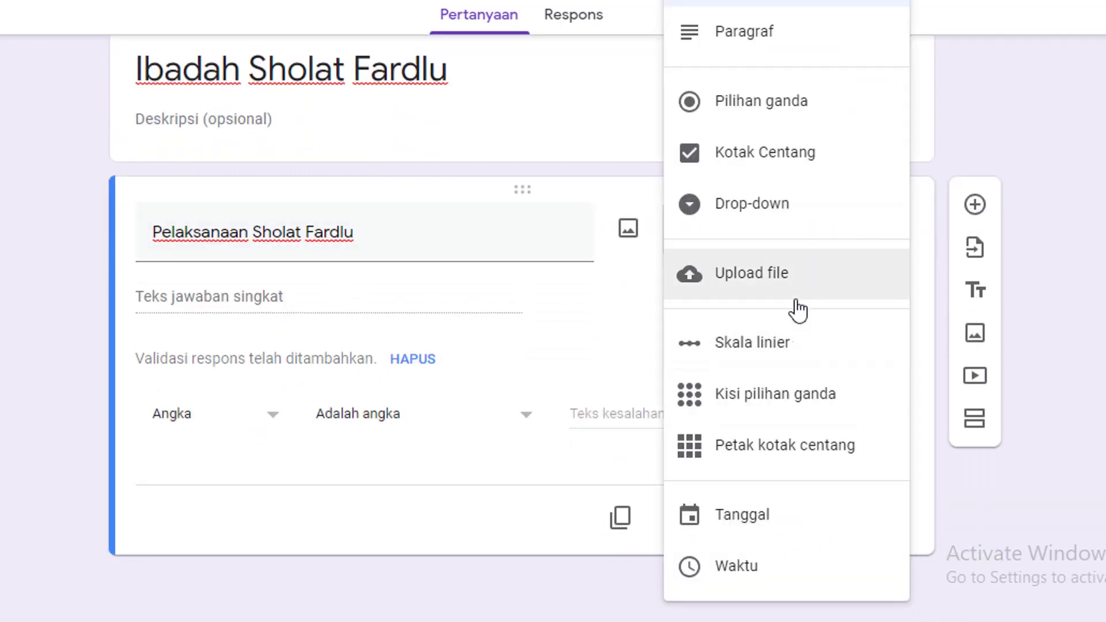
Make the question a multiple-choice grid with rows Subuh, Dhuhur, Asyar, Mahrib and Isya
left_click(771, 399)
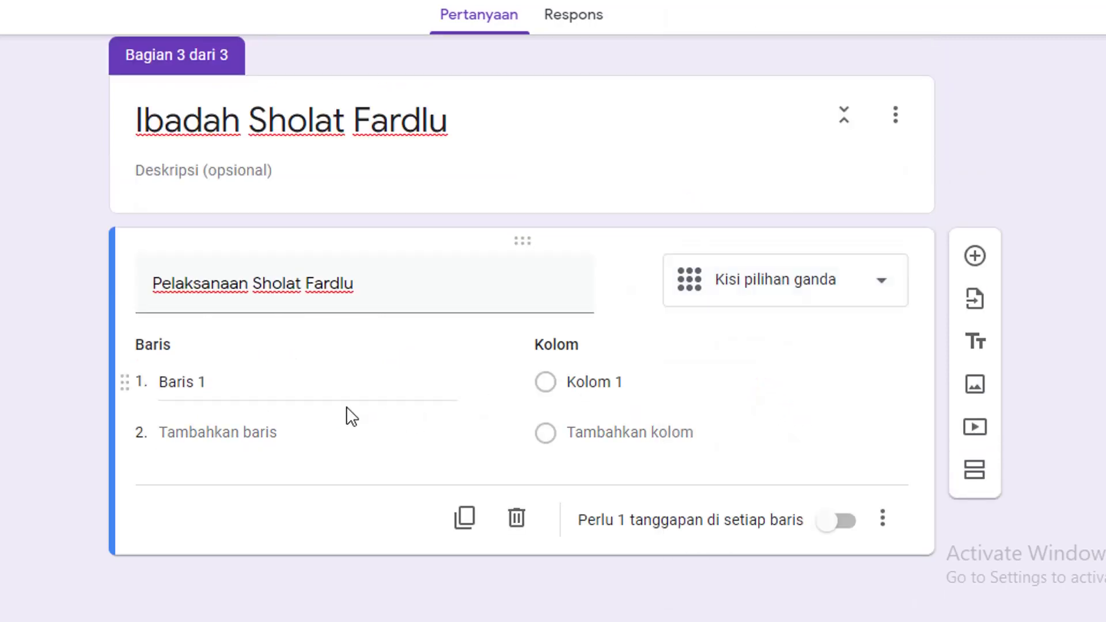
left_click(235, 383)
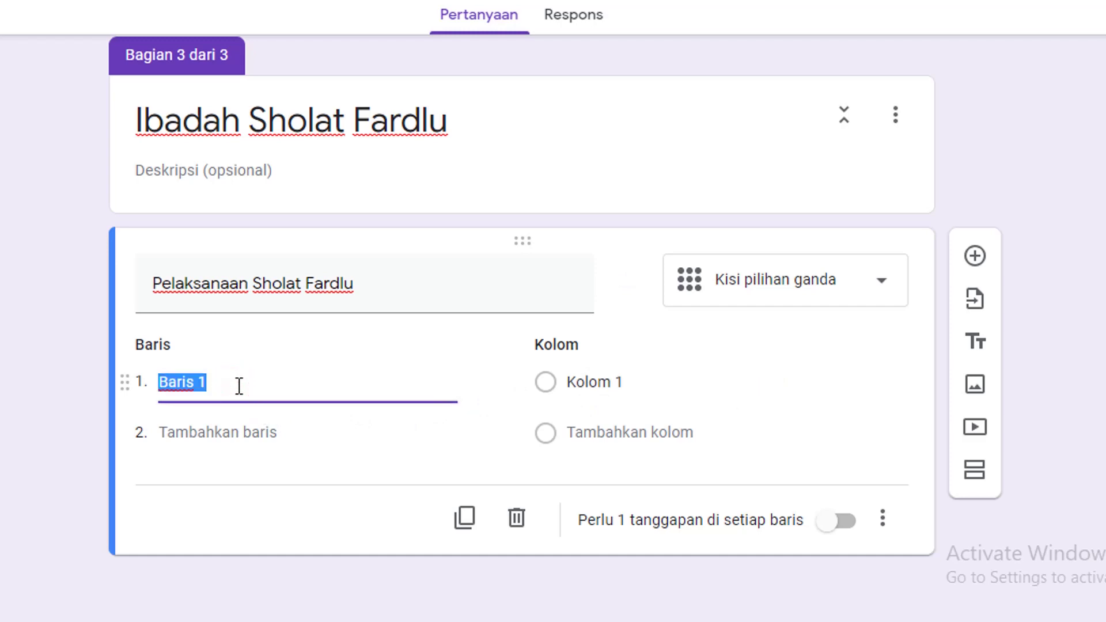
type("Subuh")
left_click(257, 441)
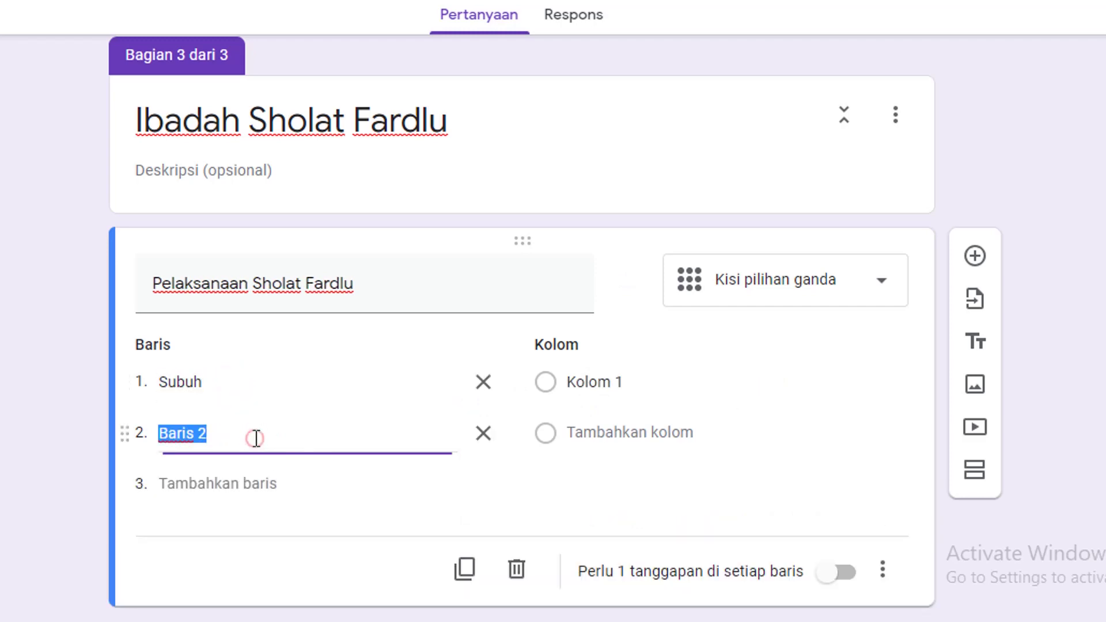
type("Dhuhur")
left_click(246, 483)
type("As")
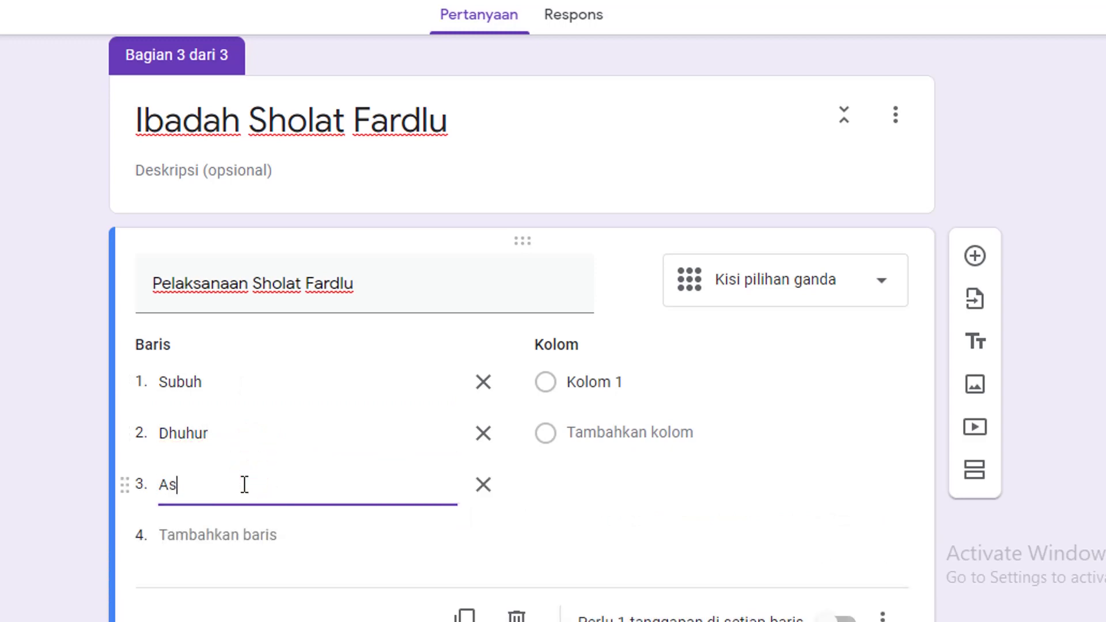
type("yar")
key("Return")
type("Mahrib")
key("Return")
type("Isya")
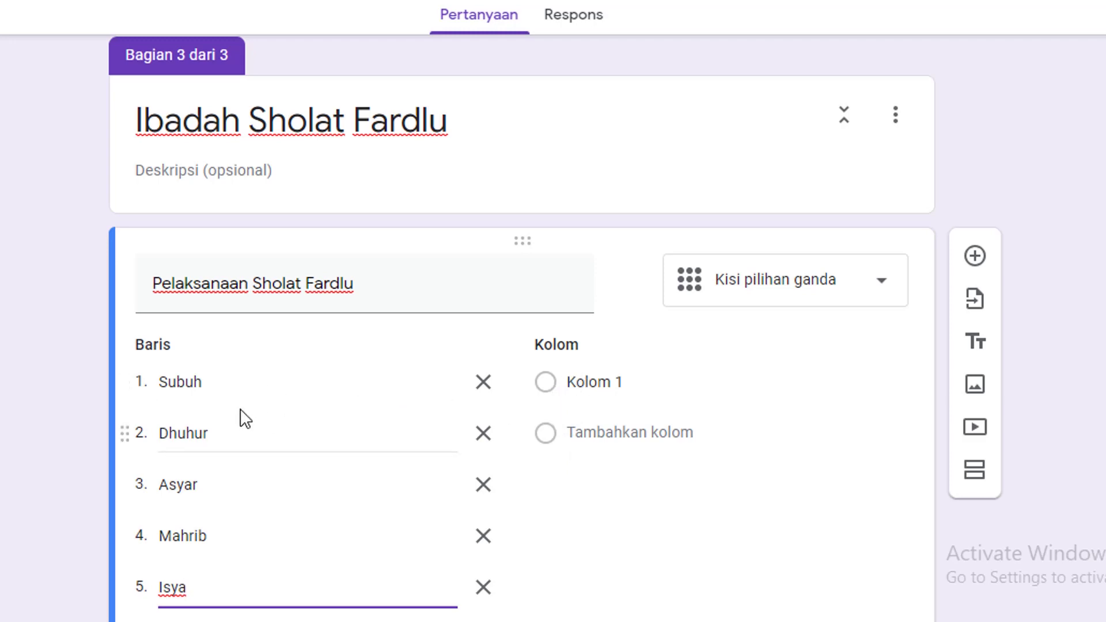
Name the grid columns Jamaah, Sendiri and Tidak melaksanakan Sholat
left_click(550, 382)
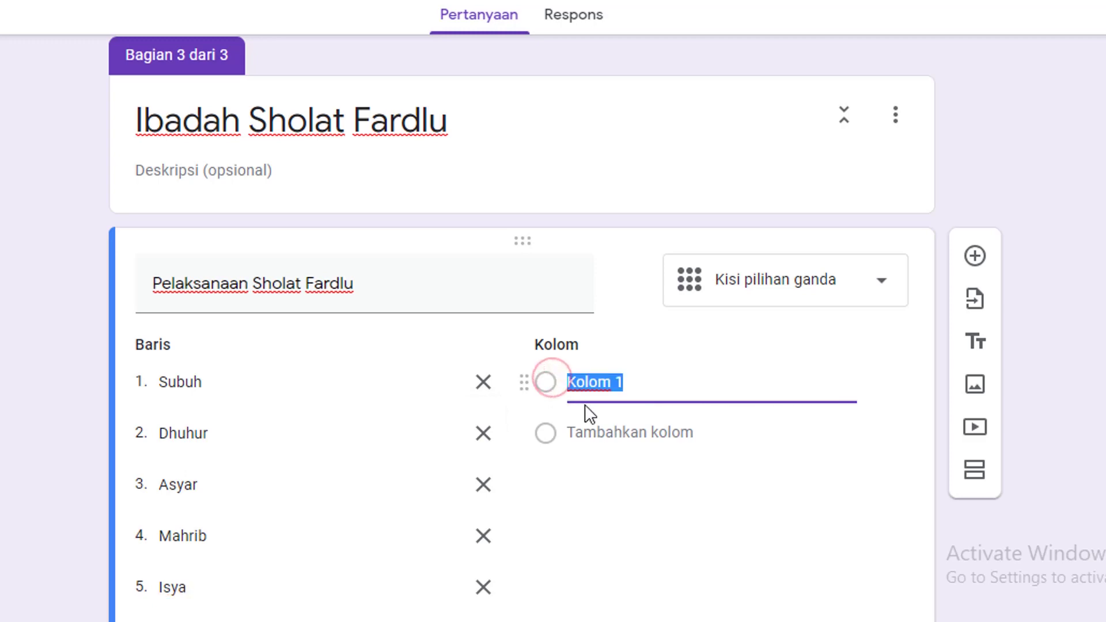
type("Jamaah")
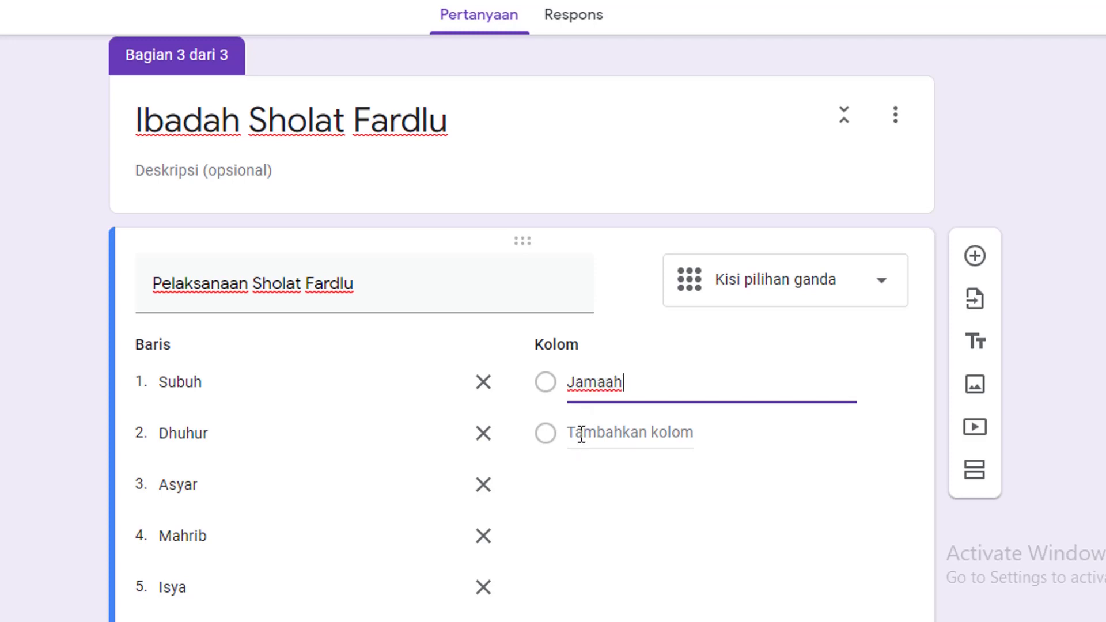
left_click(581, 433)
type("Send")
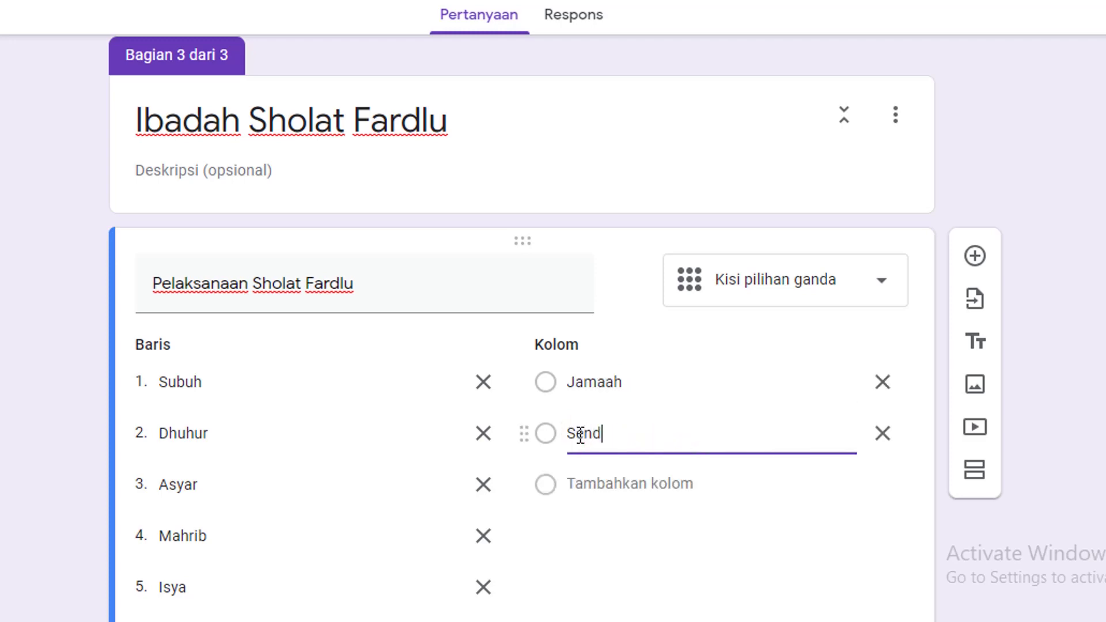
type("iri")
left_click(671, 485)
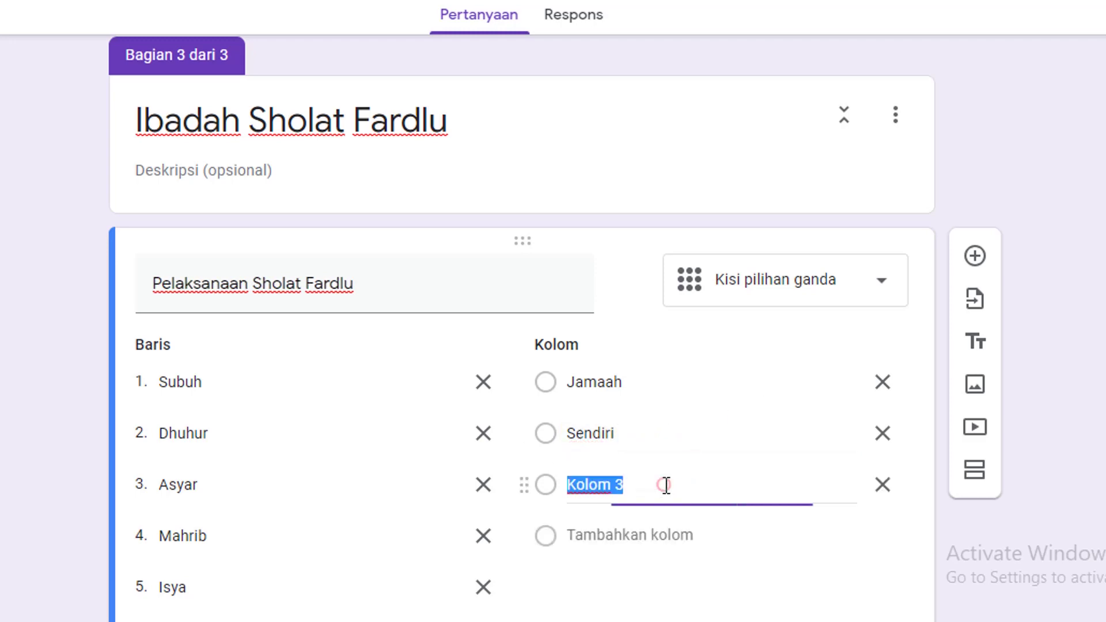
type("Tidak melaksa")
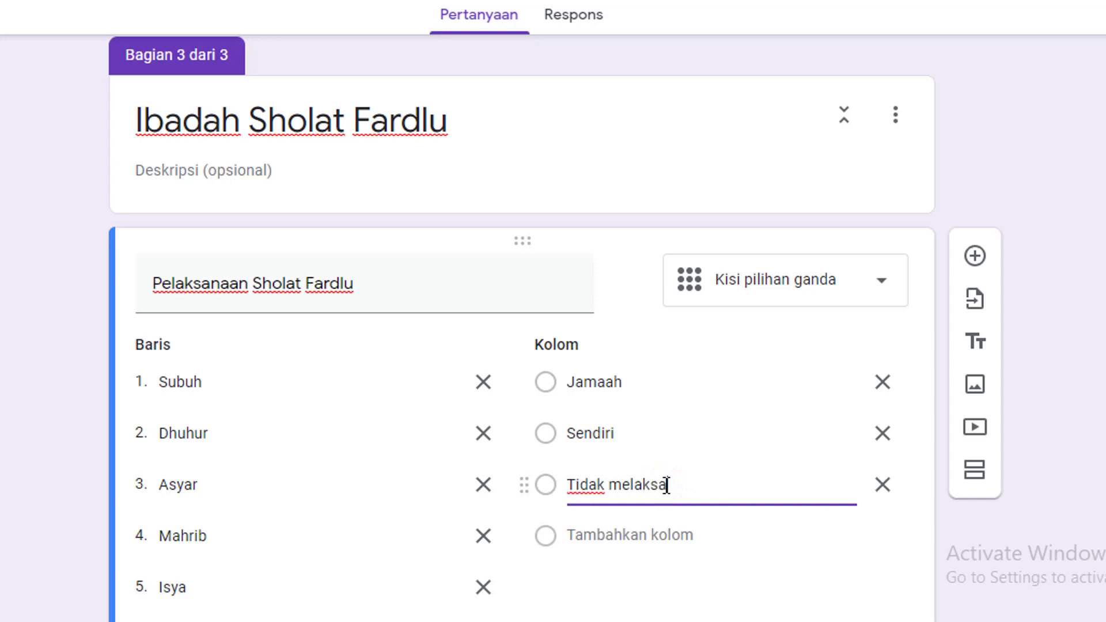
type("nakan Sholat")
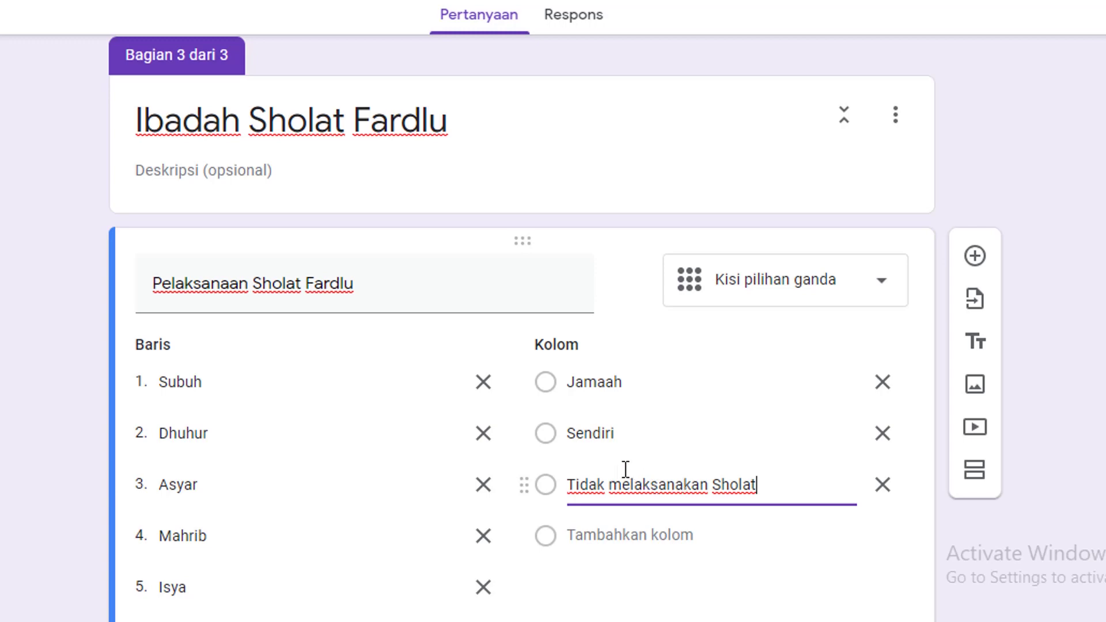
scroll(597, 429, "down", 3)
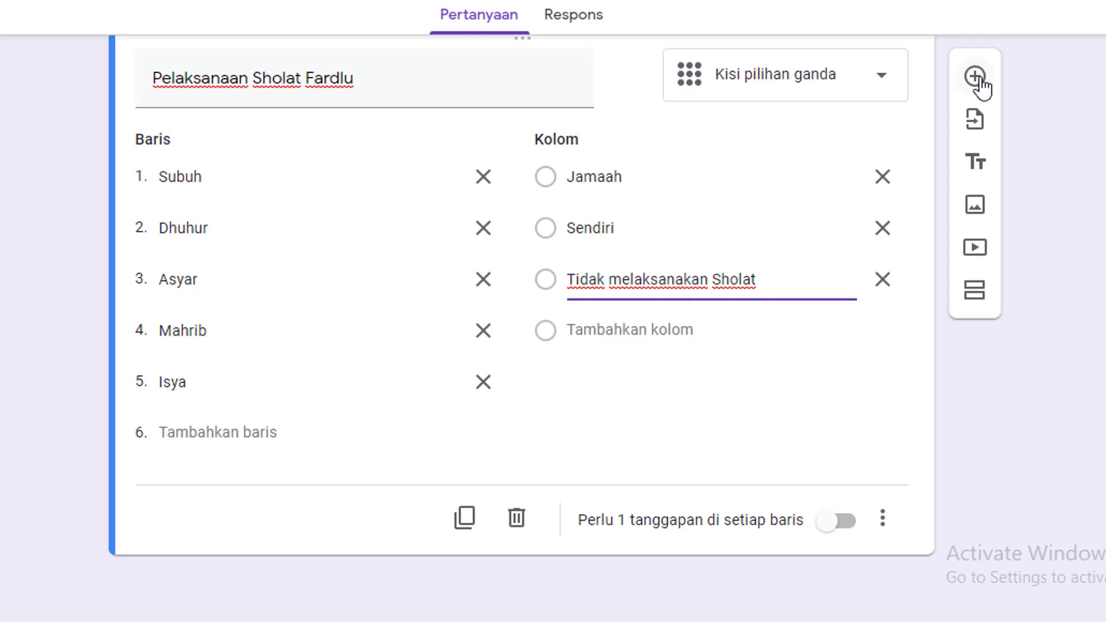
Add a short-answer question 'Alasan tidak melaksanakan Sholat'
left_click(975, 78)
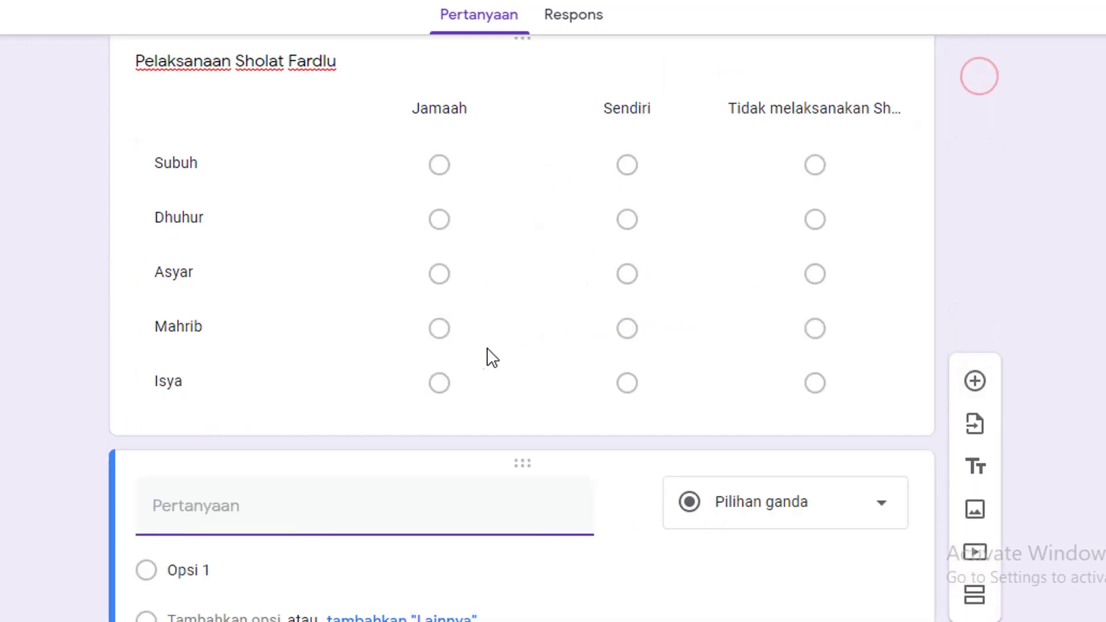
type("A")
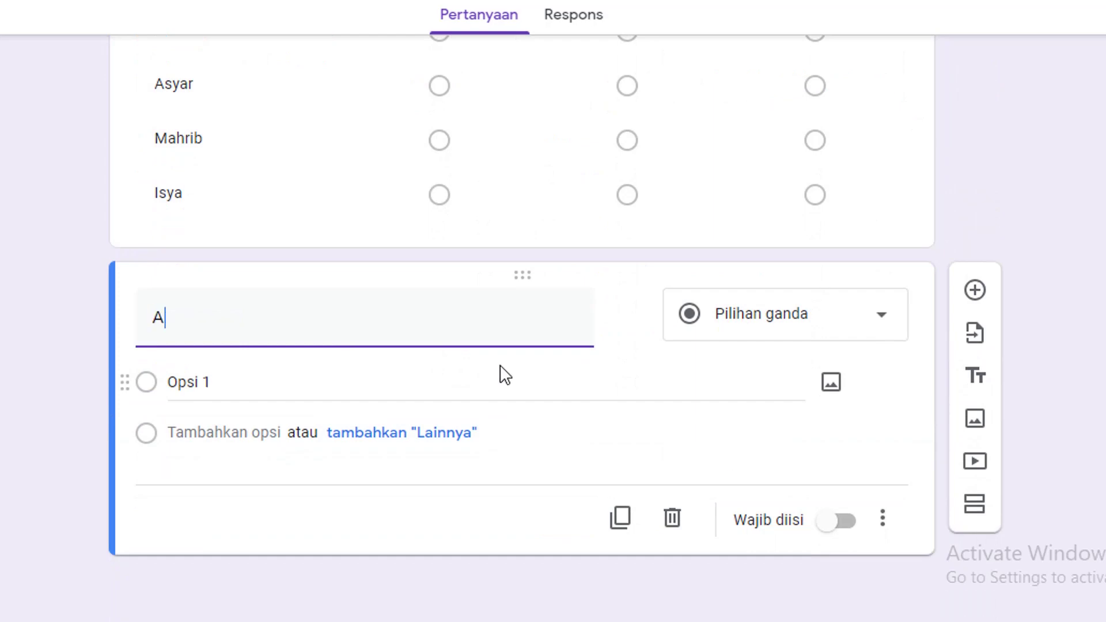
type("lasan tidak melaksanakan")
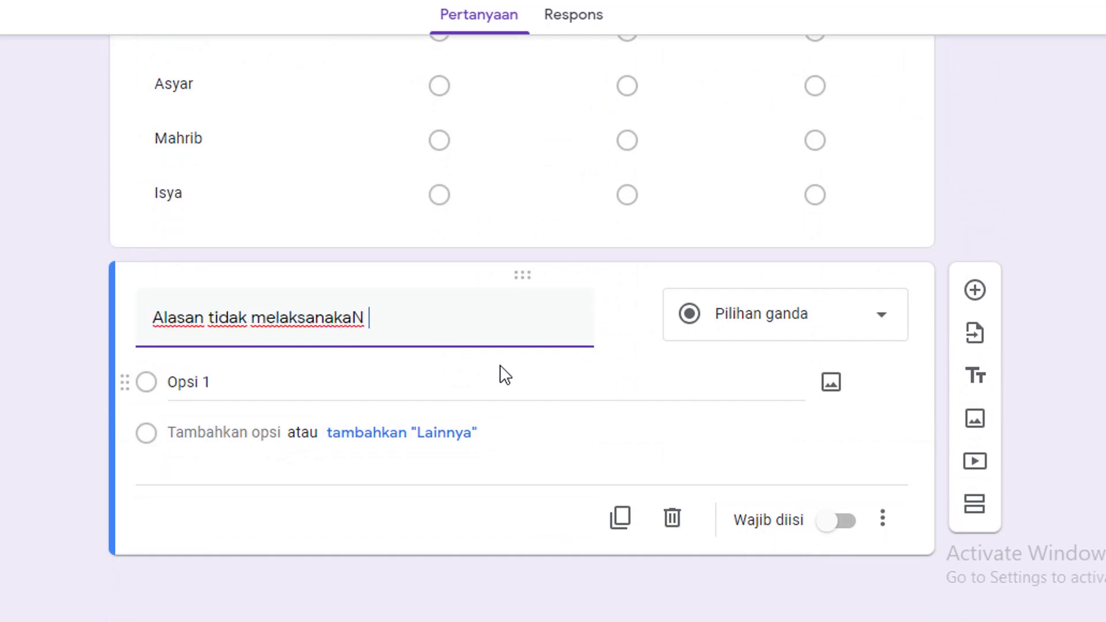
type(" Sholat")
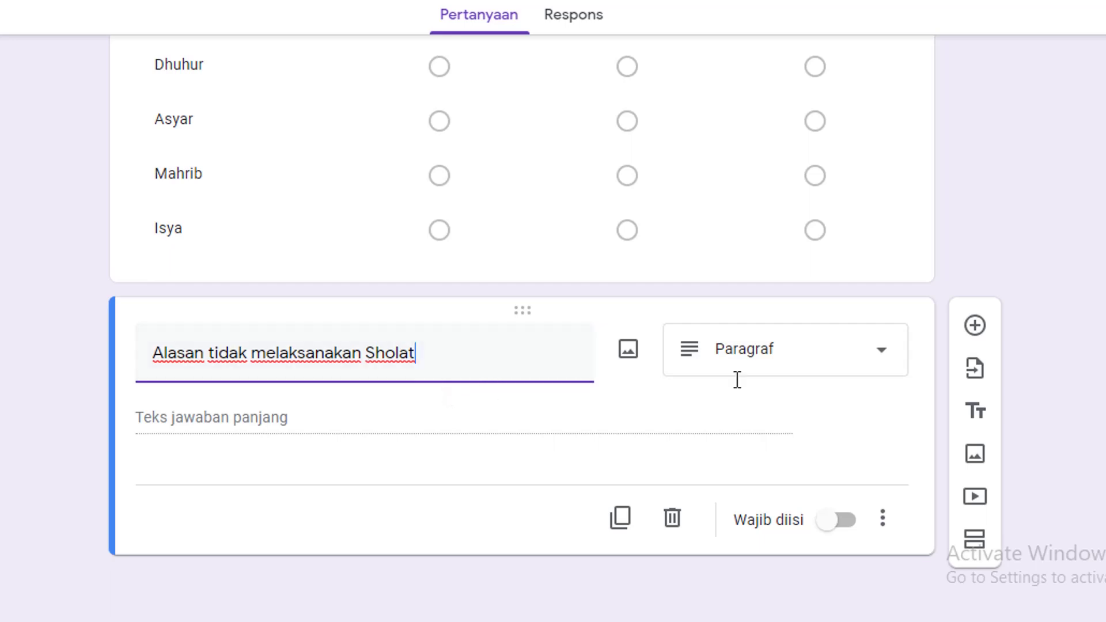
left_click(837, 362)
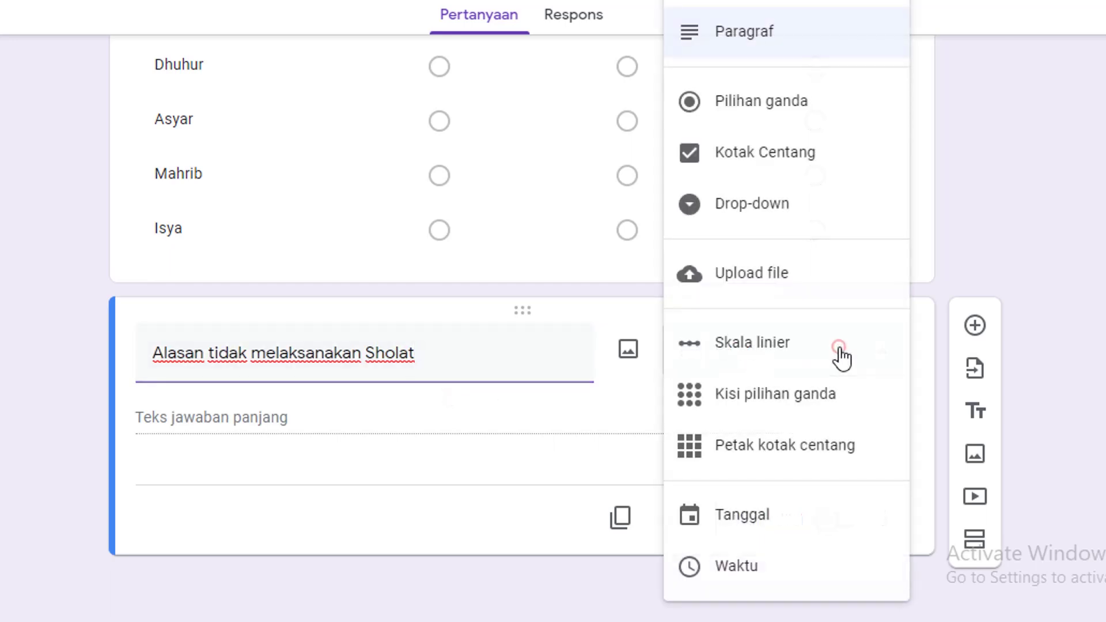
left_click(759, 4)
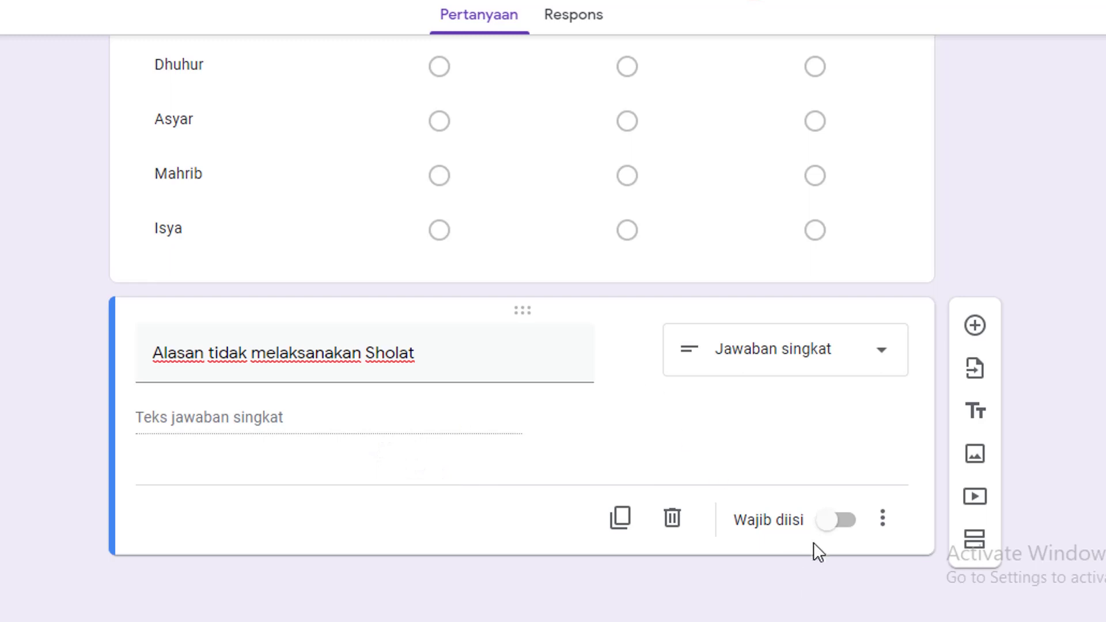
Require a response in every row of the Pelaksanaan Sholat Fardlu grid
left_click(882, 158)
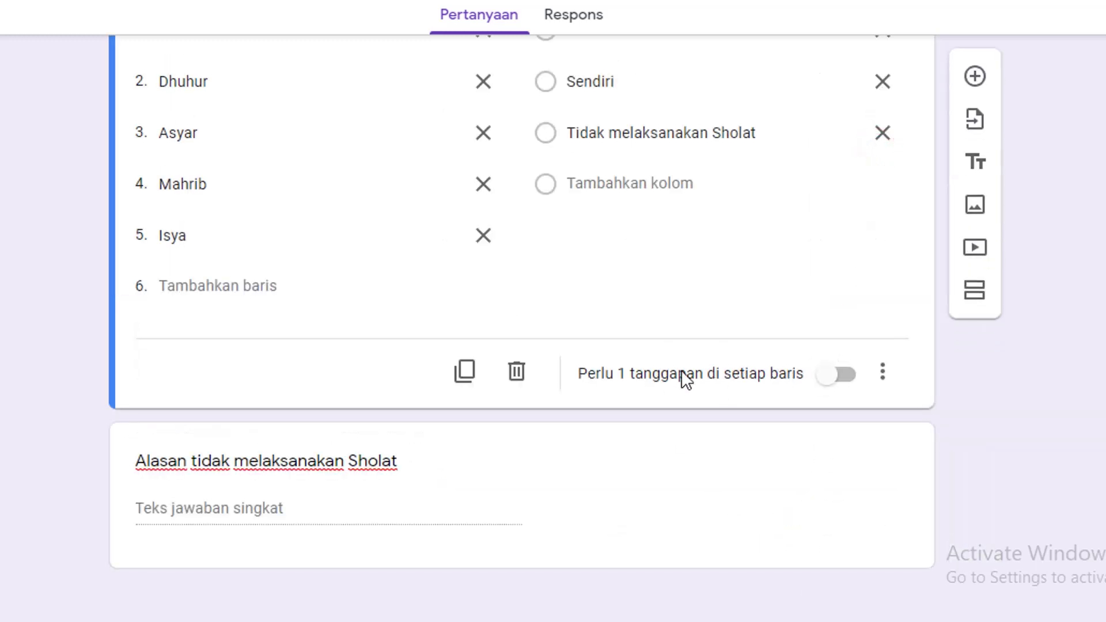
left_click(844, 378)
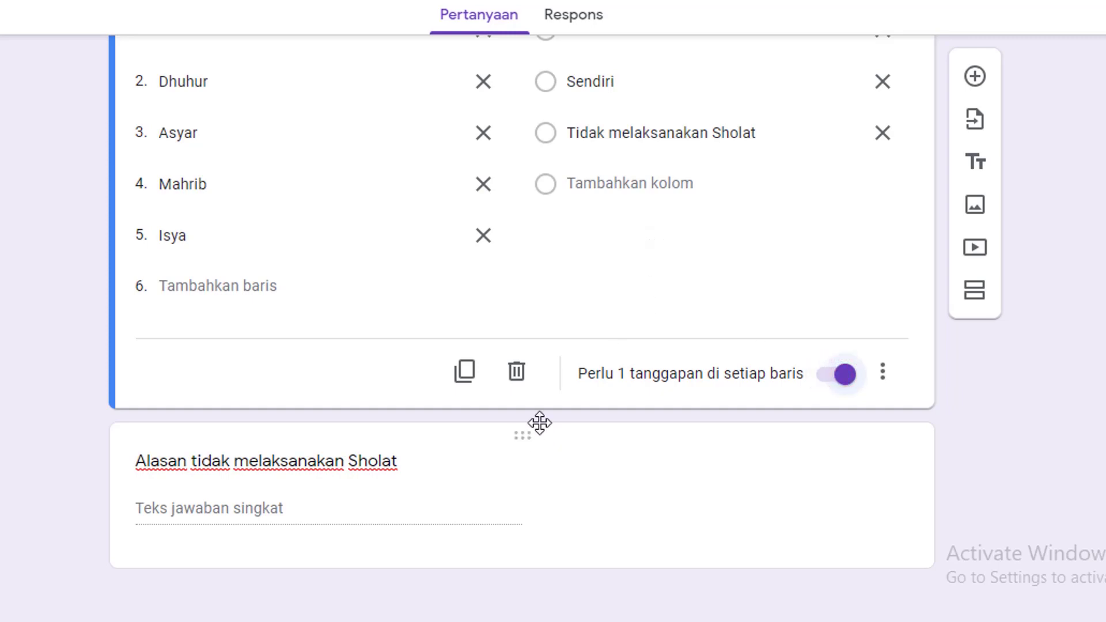
left_click(563, 474)
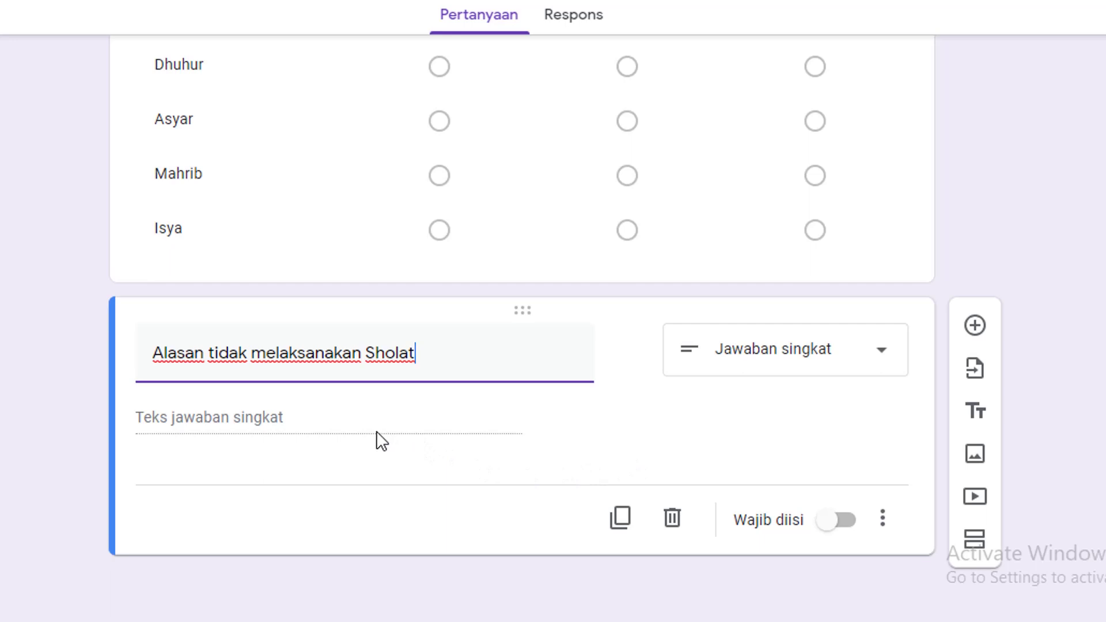
scroll(414, 409, "up", 5)
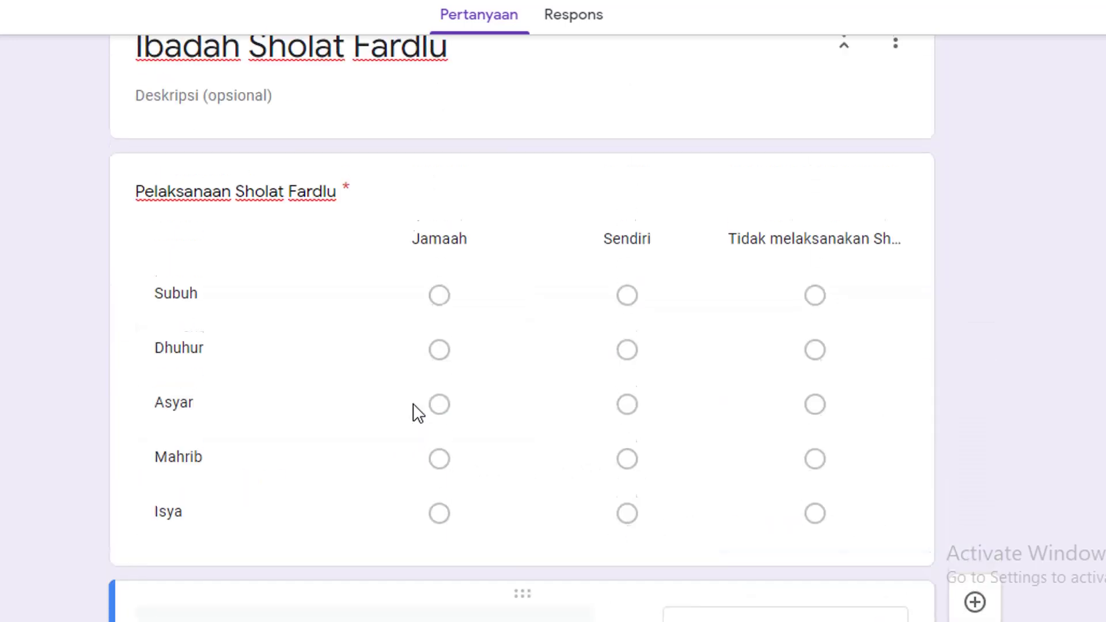
scroll(418, 412, "down", 5)
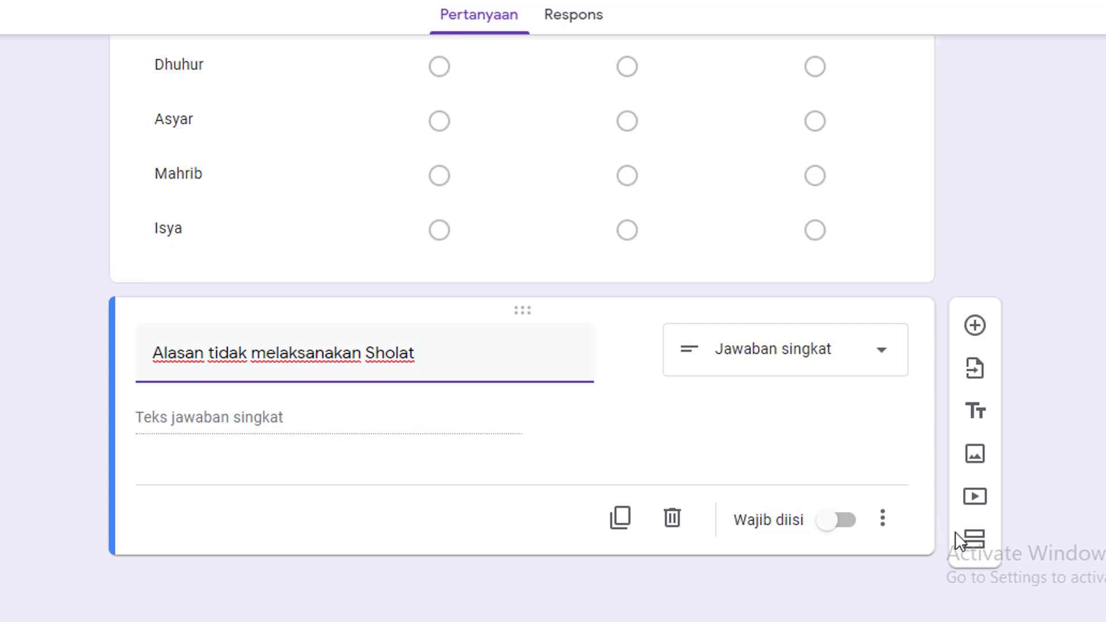
Add a section titled 'Ibadah Sholat Sunat' with a blank question in it
left_click(985, 553)
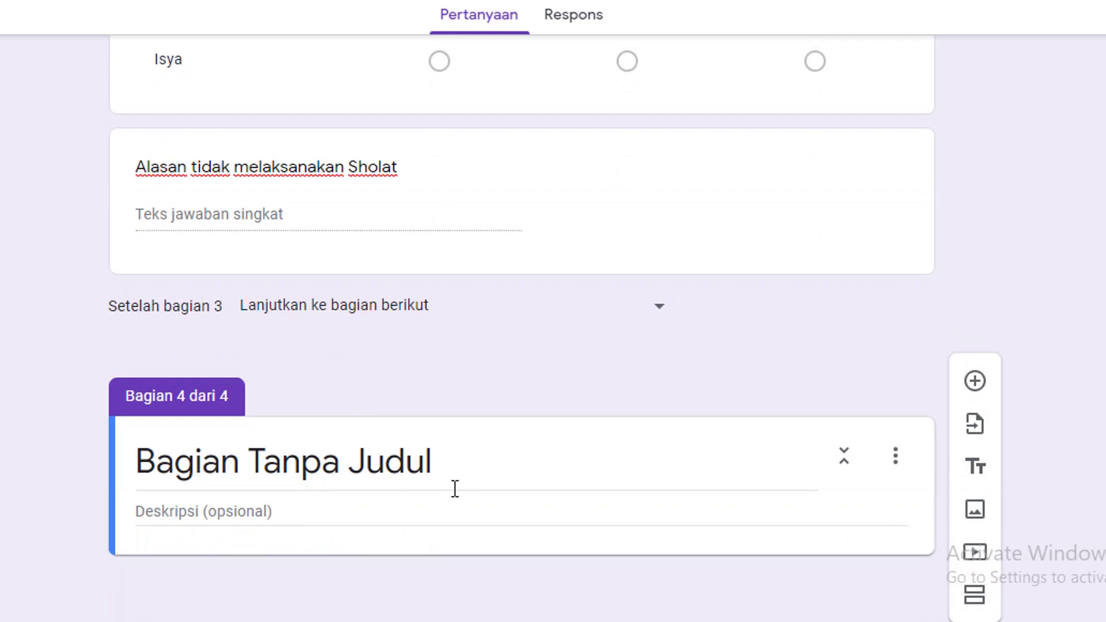
left_click(467, 453)
type("Ibadah Sholat Sunat")
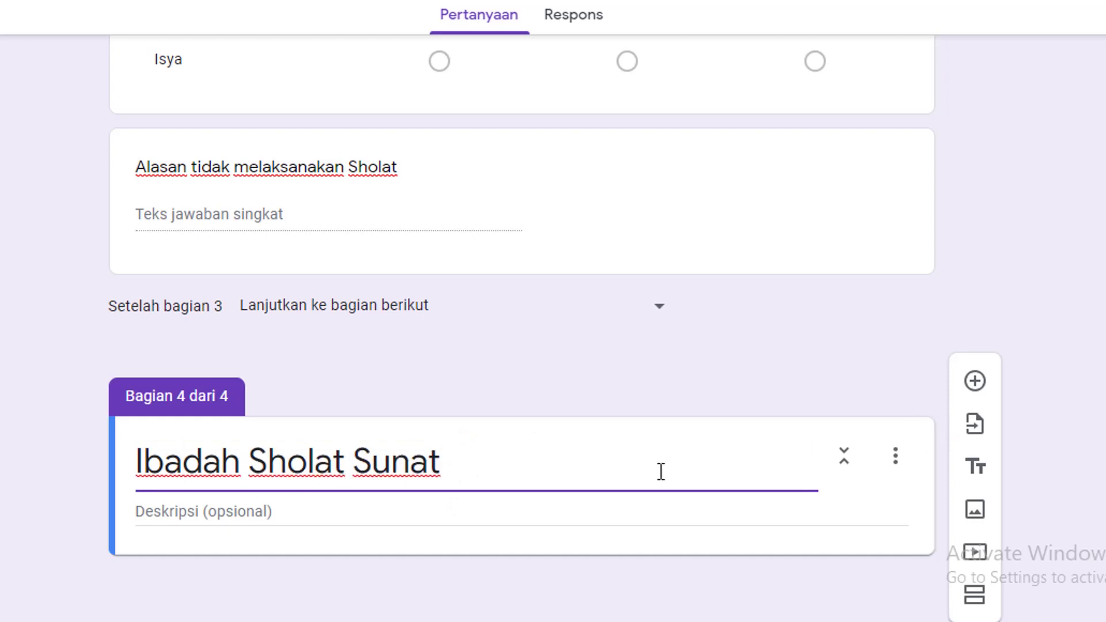
left_click(976, 382)
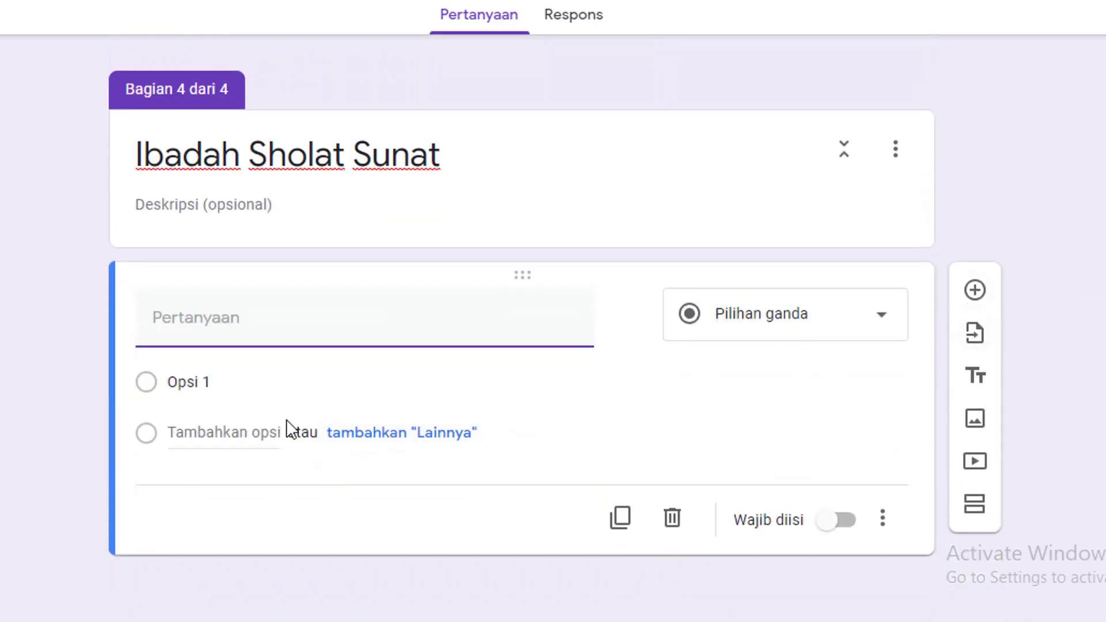
Make 'Pelaksanaan Sholat Sunat' a multiple-choice grid with rows Tarawih, Witir, Tahajud and Dhuha
type("Pelaksanaan Sholat Sunat")
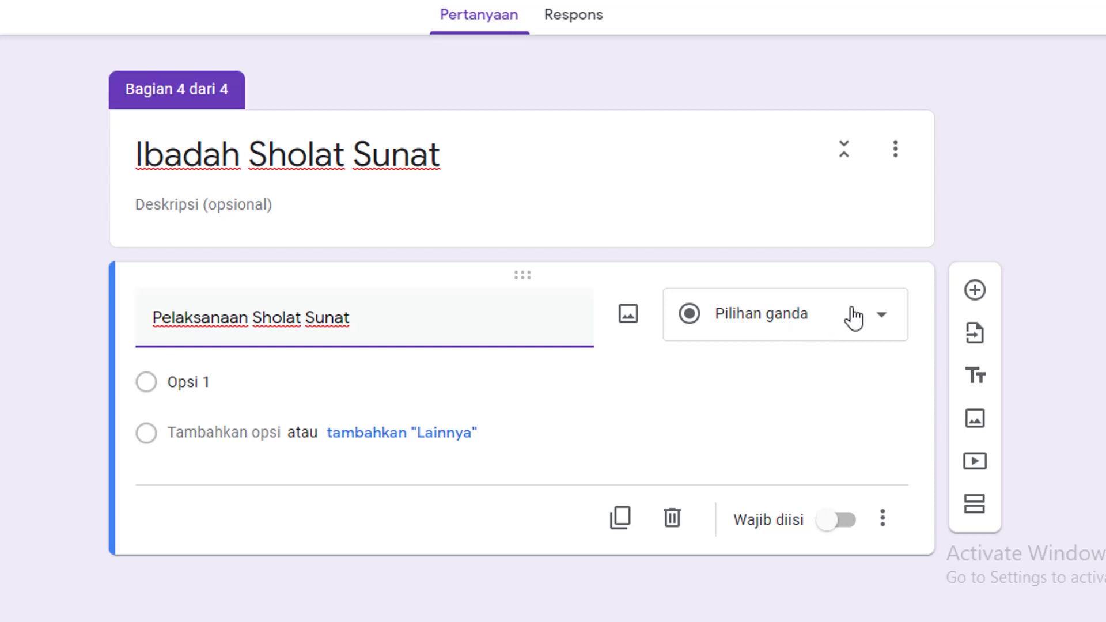
left_click(878, 323)
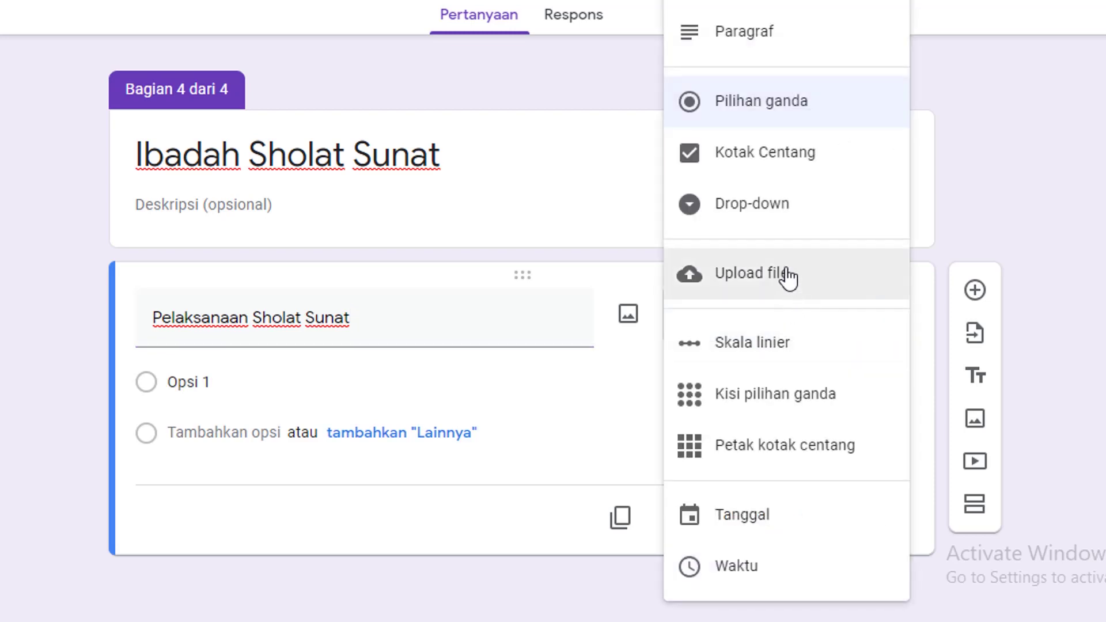
left_click(777, 406)
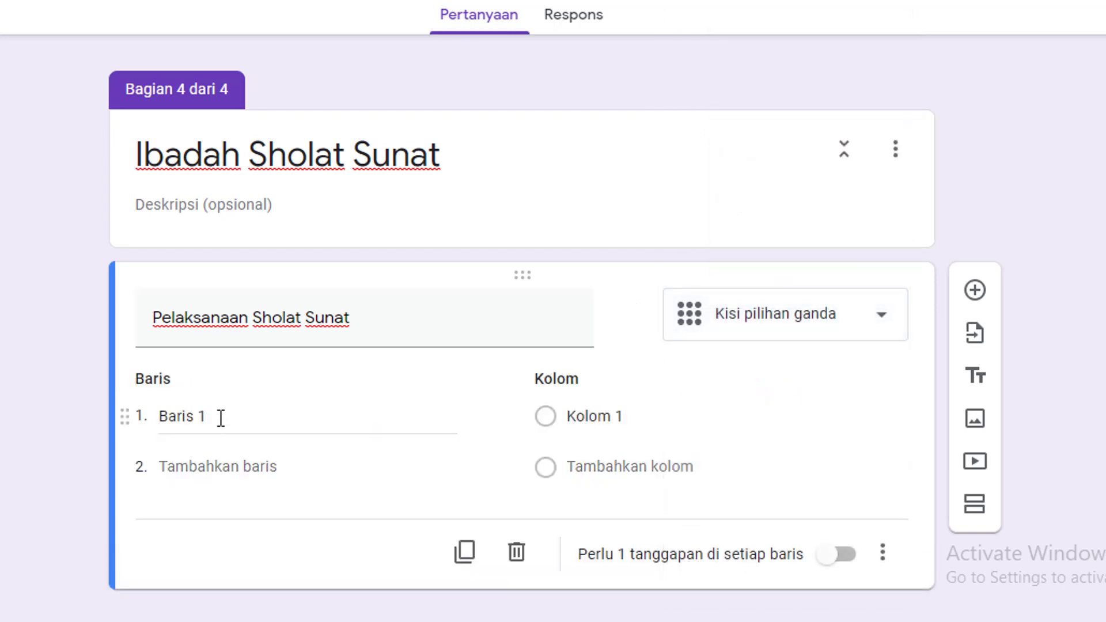
left_click(221, 417)
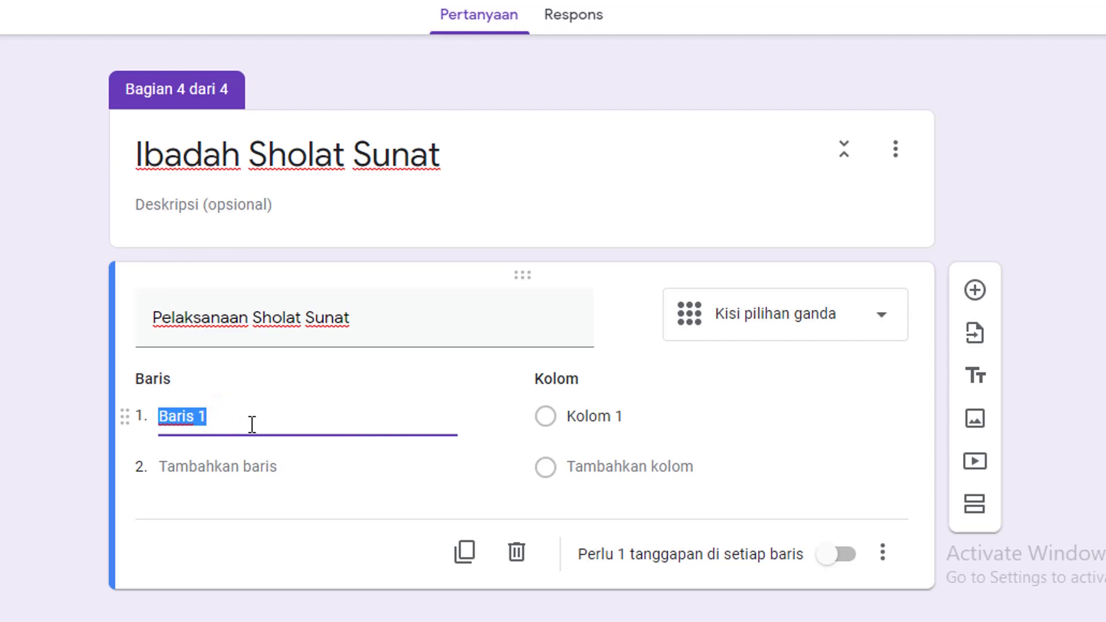
type("Tarawih")
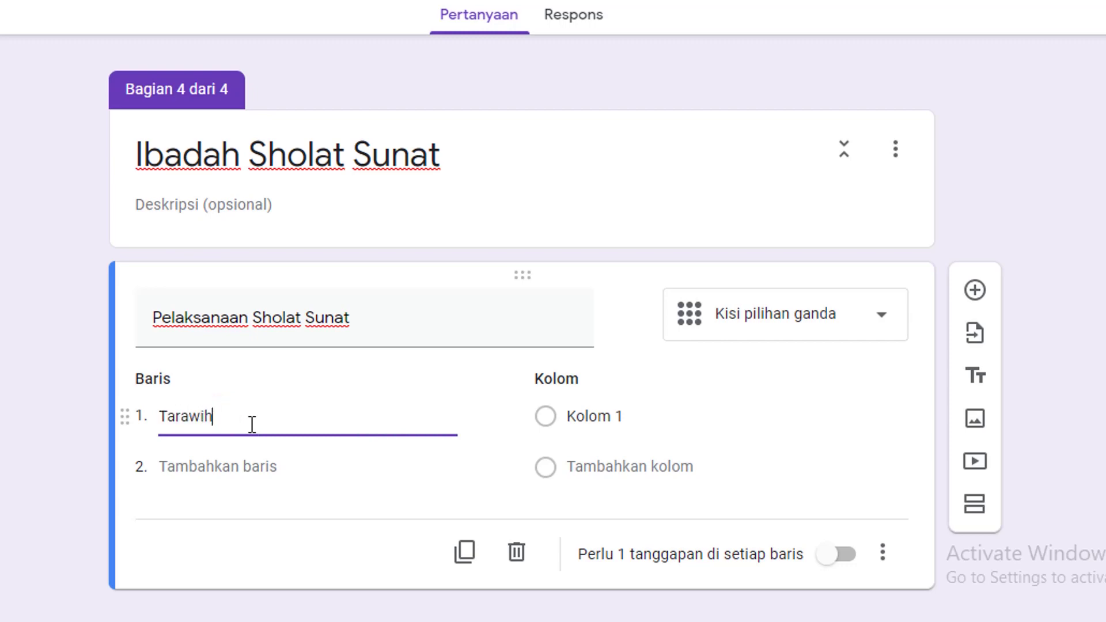
key("Return")
type("Wi")
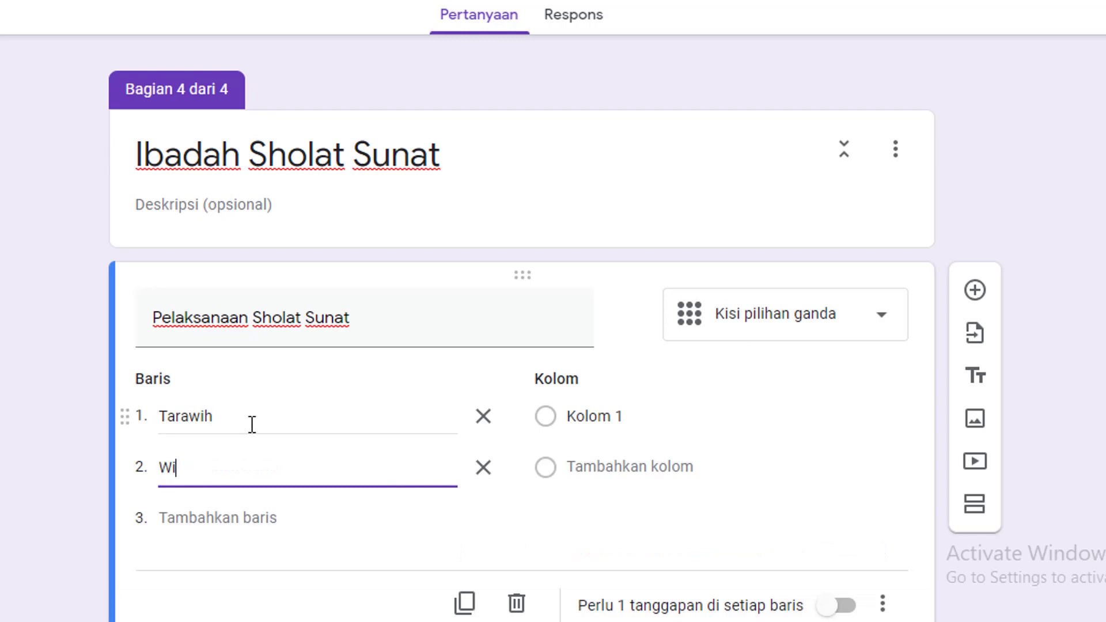
type("tir")
key("Return")
type("Taha")
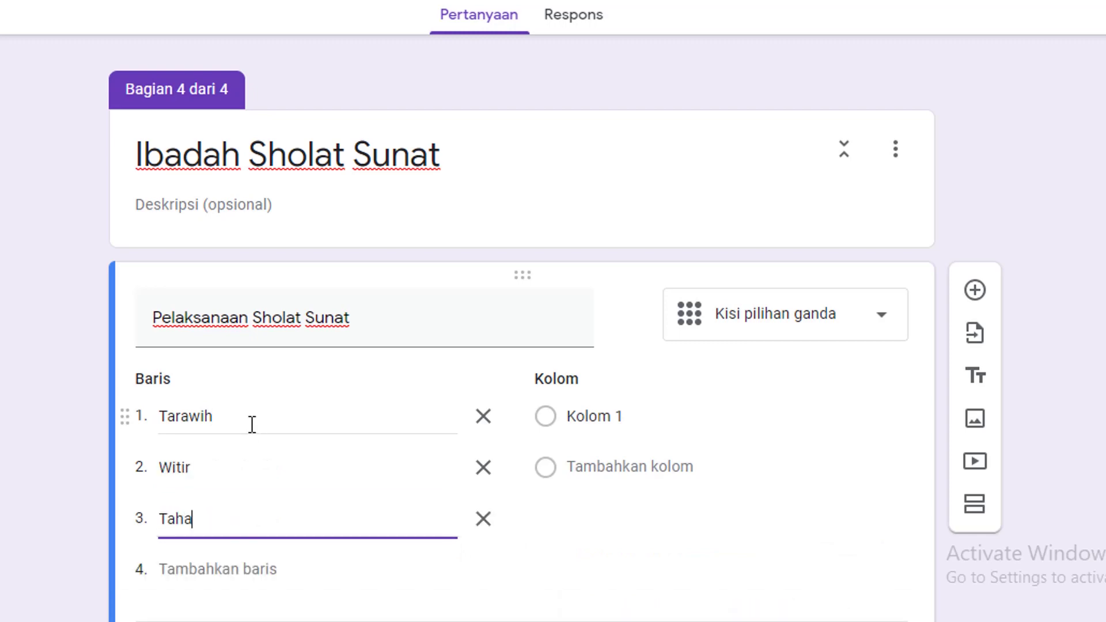
type("jud")
key("Return")
type("Dhu")
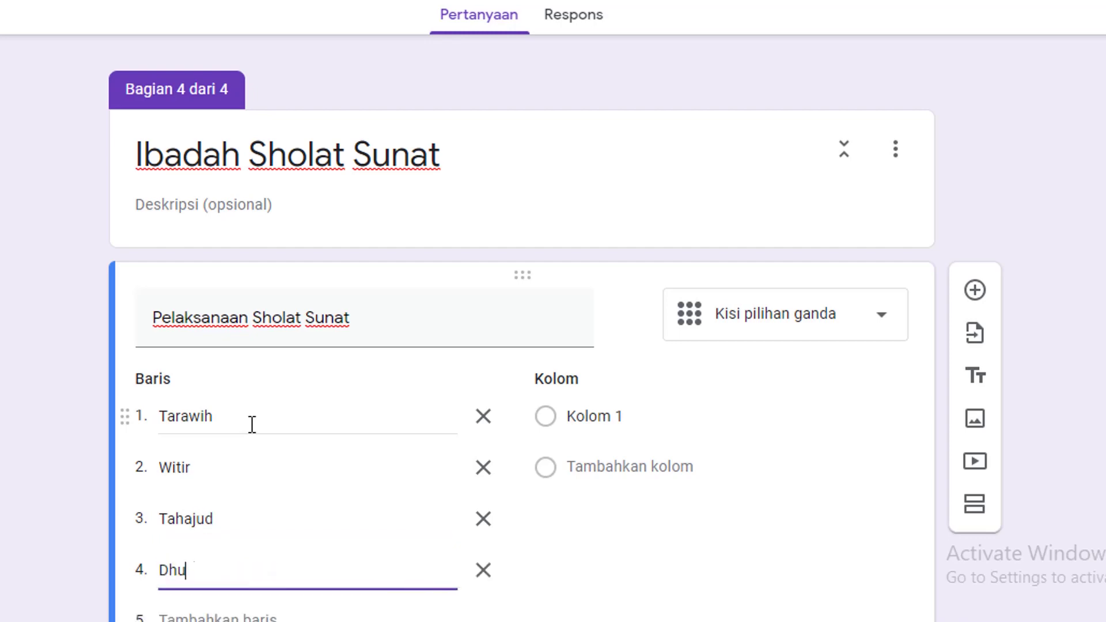
type("ha")
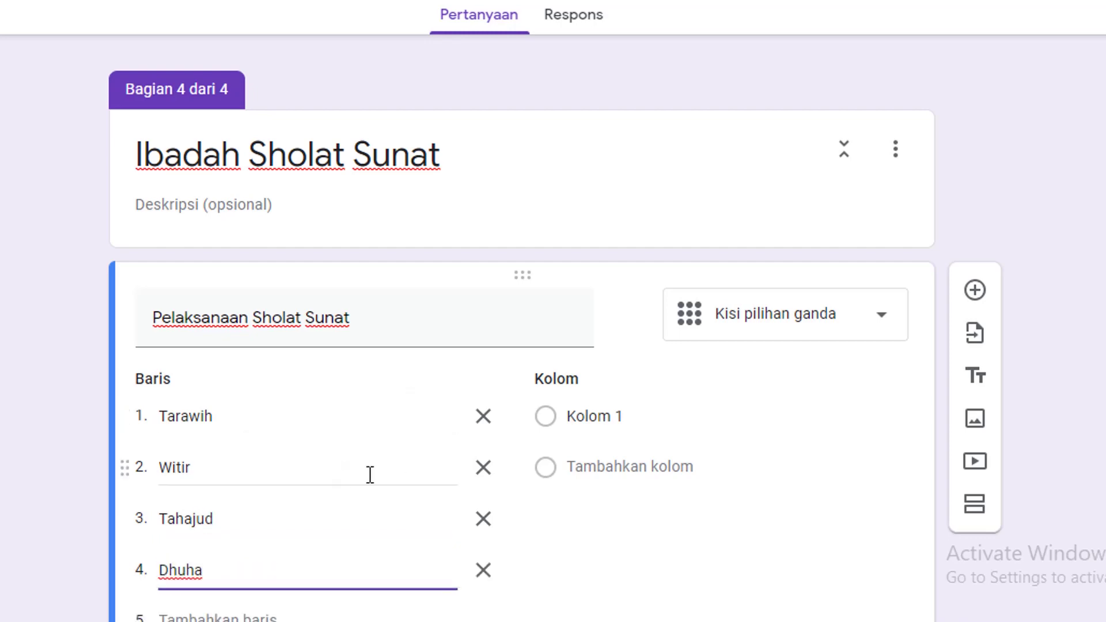
scroll(309, 514, "down", 3)
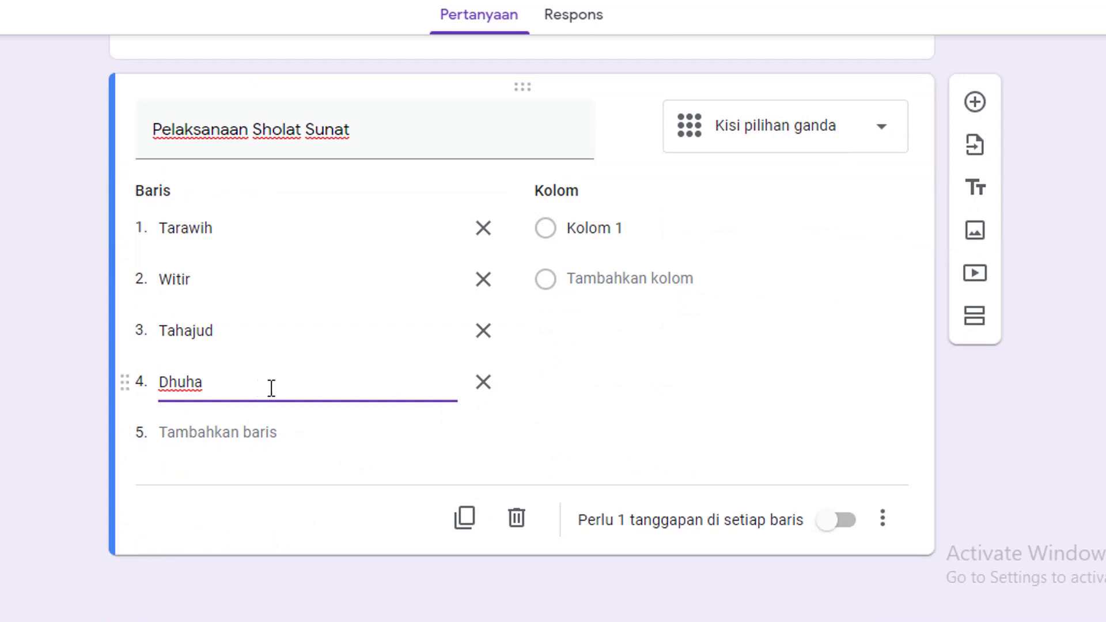
Set the grid columns to Ya and Tidak
left_click(558, 227)
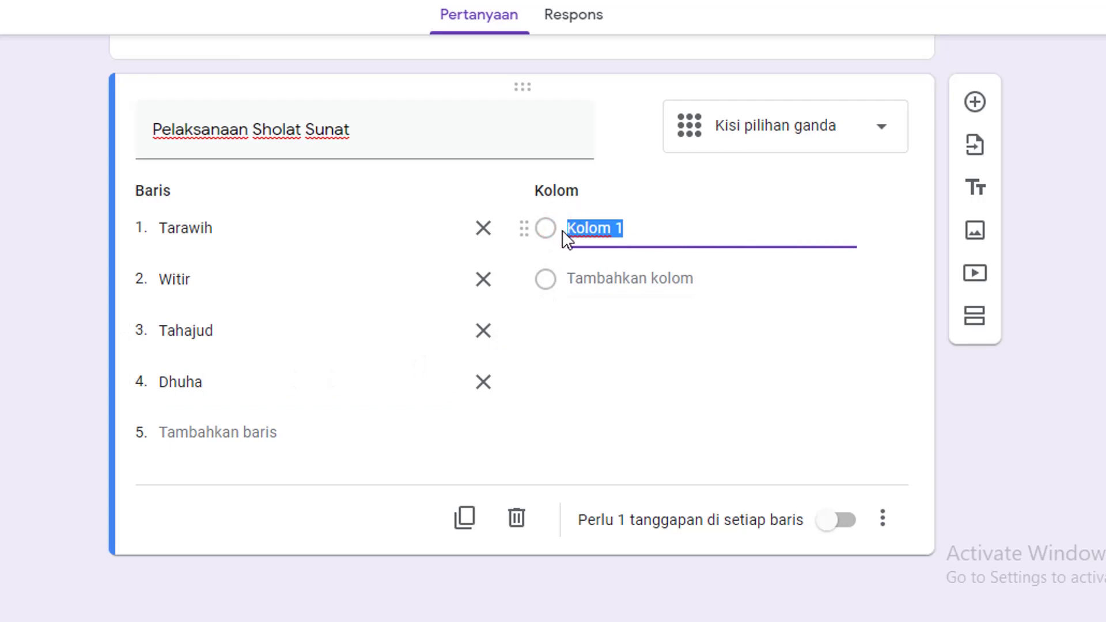
type("Ya")
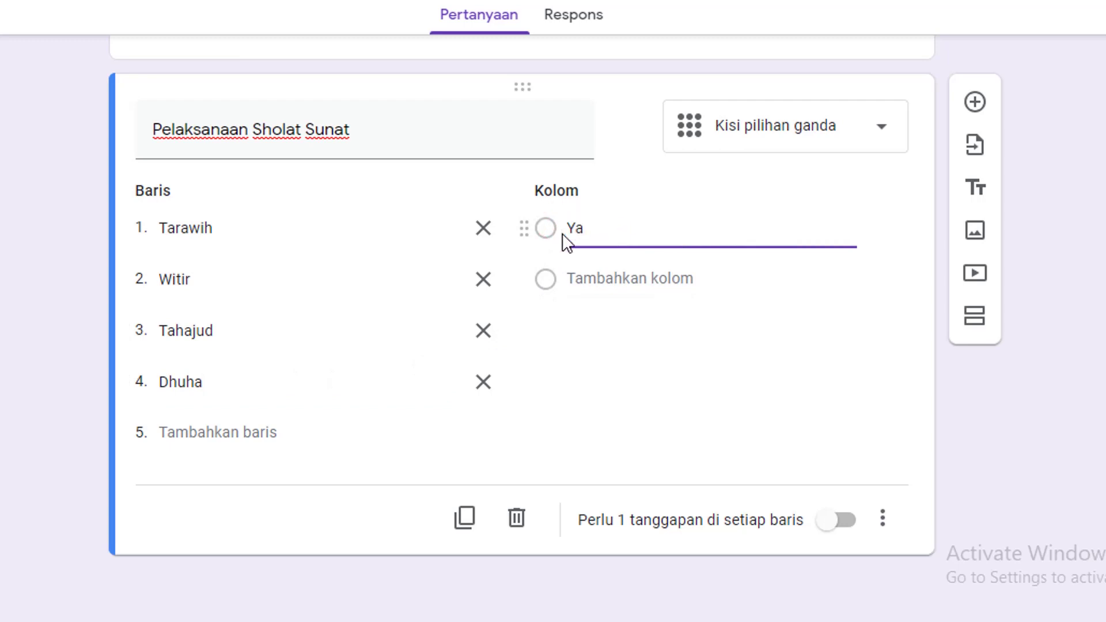
left_click(600, 280)
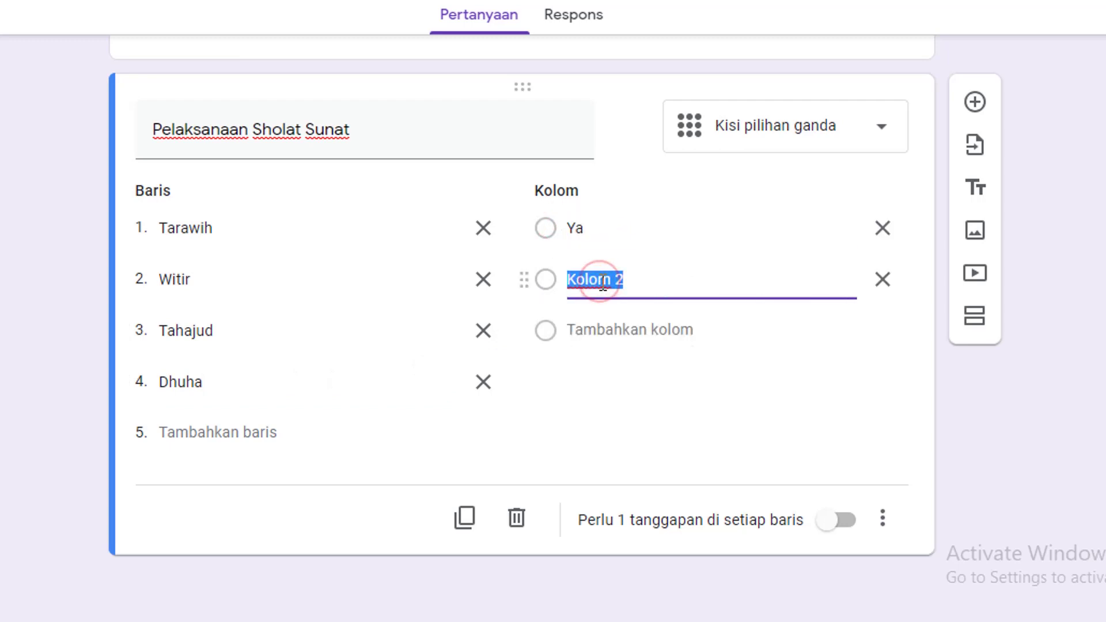
type("Tidak")
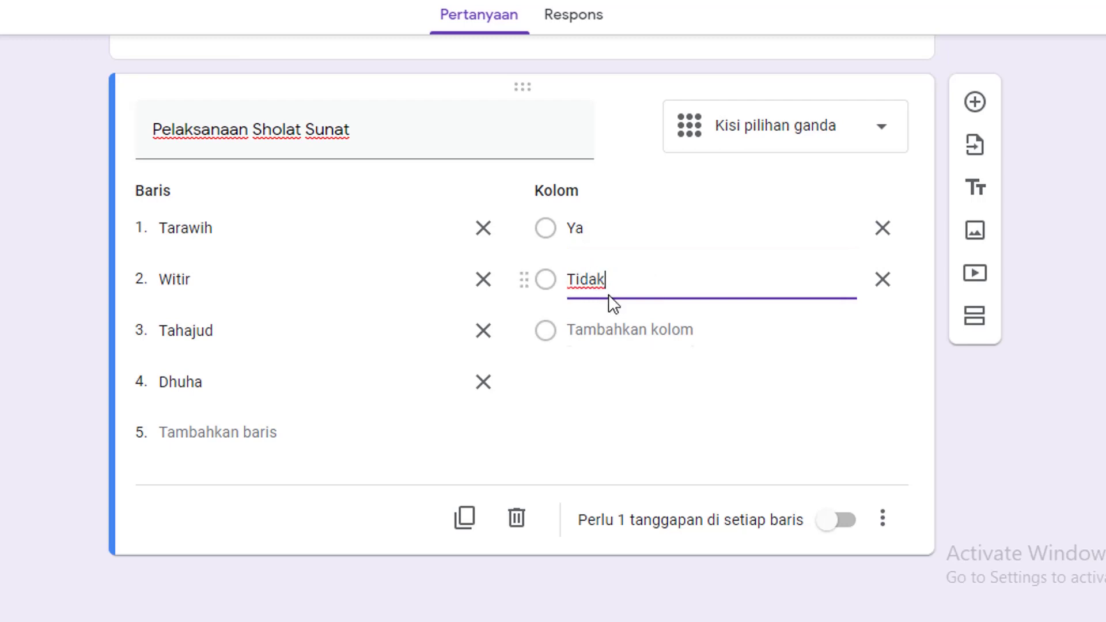
left_click(606, 230)
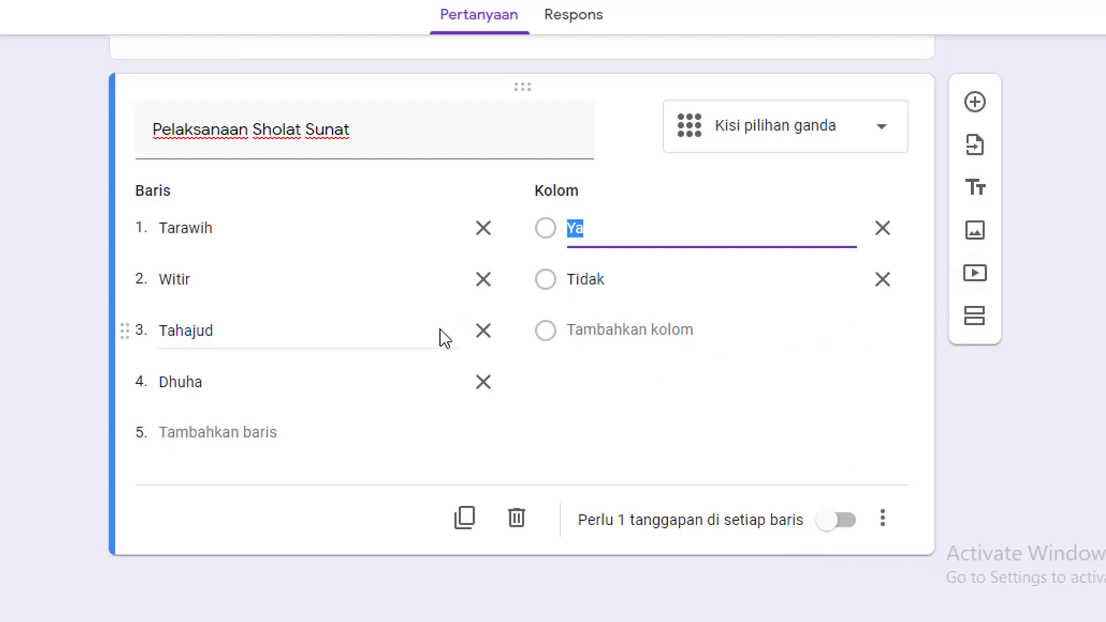
scroll(427, 323, "up", 5)
scroll(404, 345, "down", 5)
Add a fifth section titled 'Ibadah Sholat Jum'at'
left_click(978, 326)
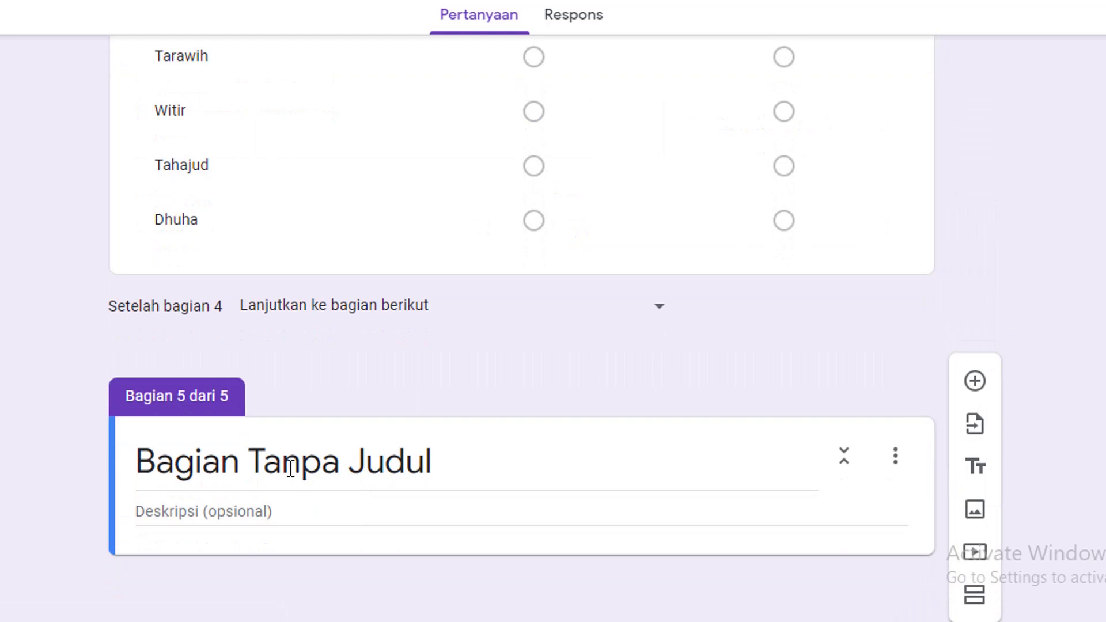
left_click(291, 468)
type("Ibadah Sholat ")
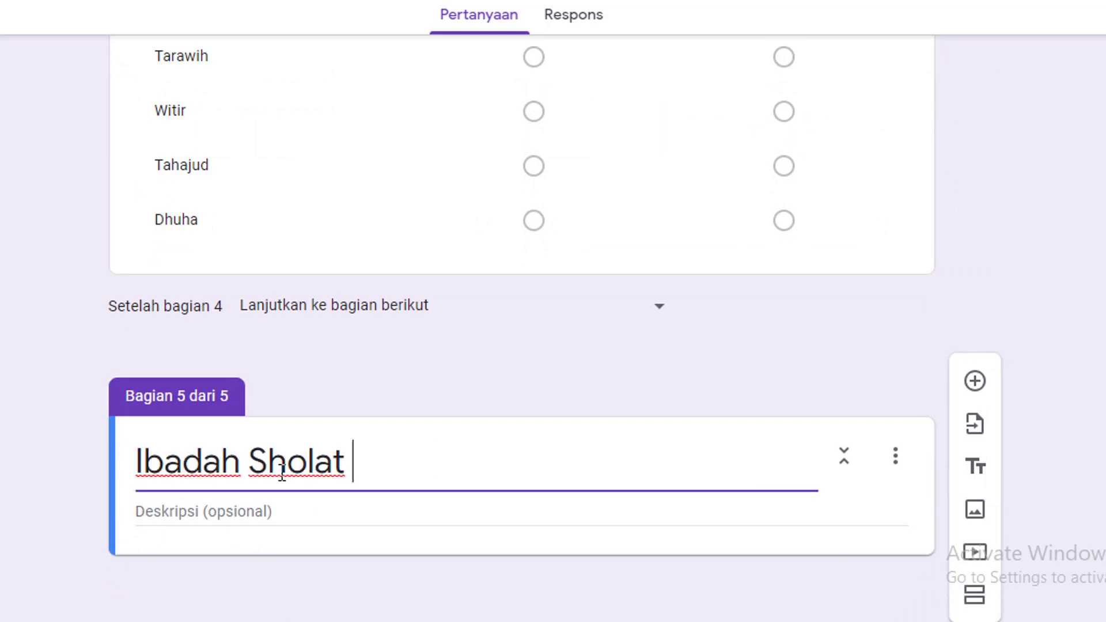
type("Jum;at")
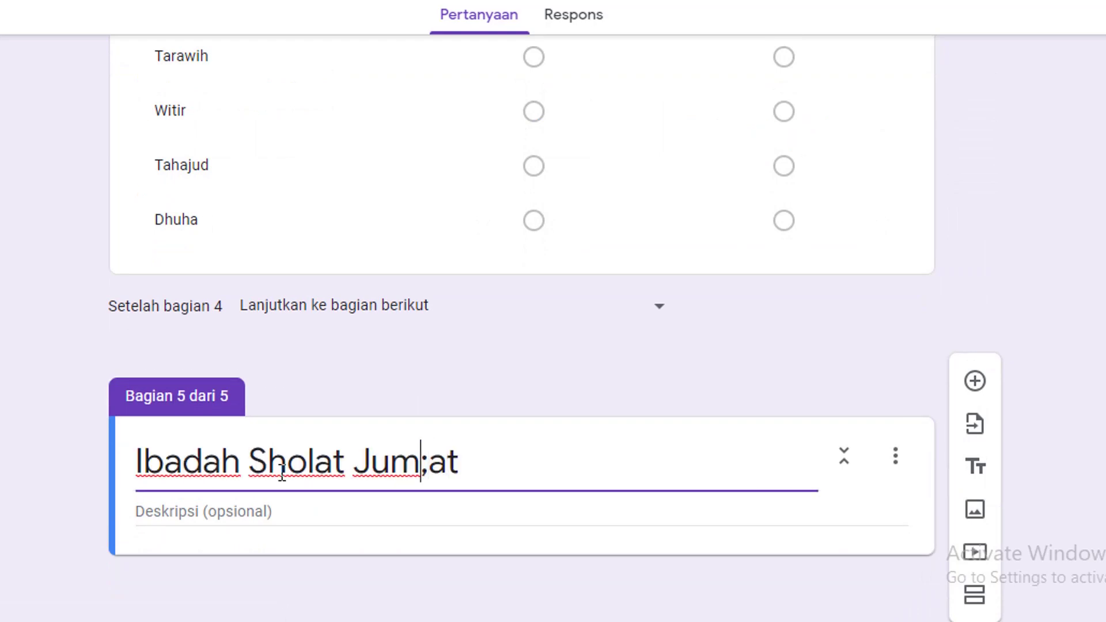
key("Left")
key("Left")
key("BackSpace")
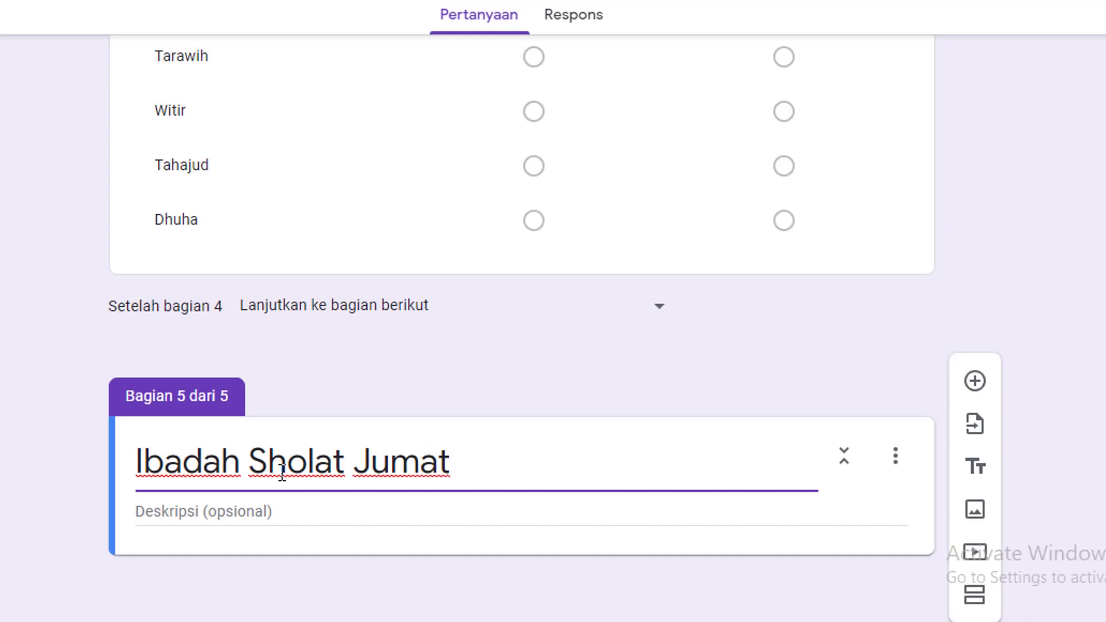
type("'")
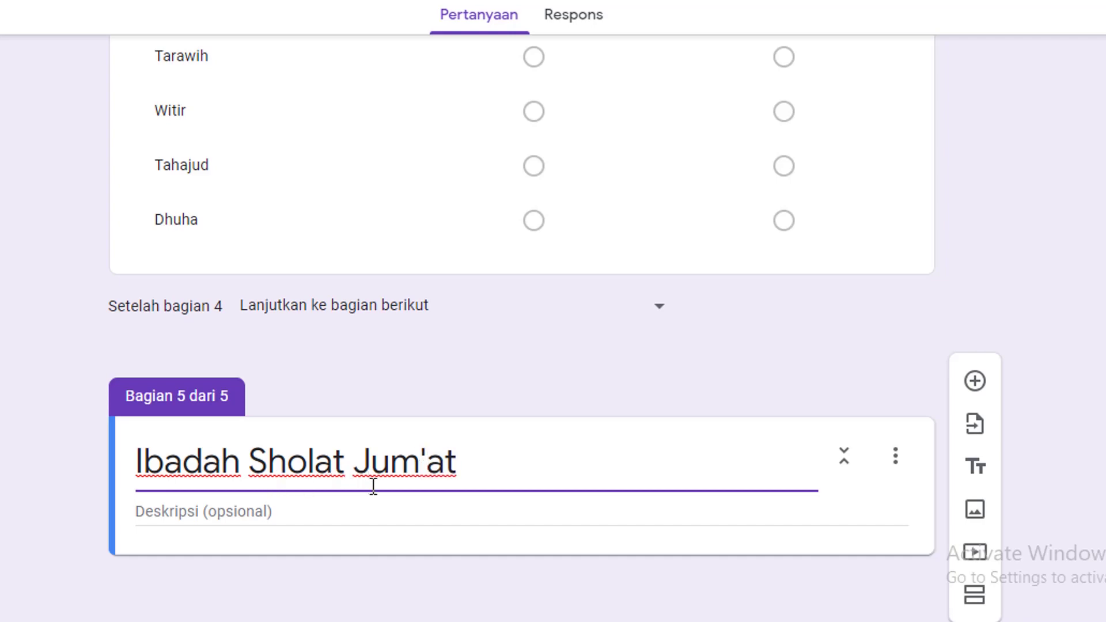
Add the question 'Pelaksanaan Sholat Jumat Minggu Ke' as a drop-down
left_click(975, 381)
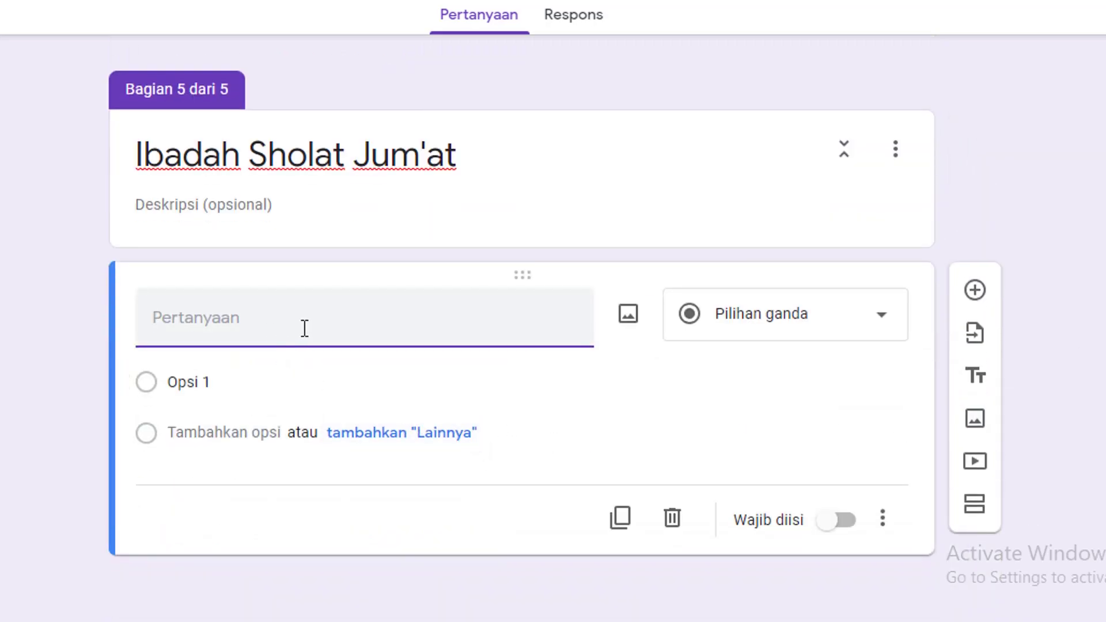
type("Pelaksana")
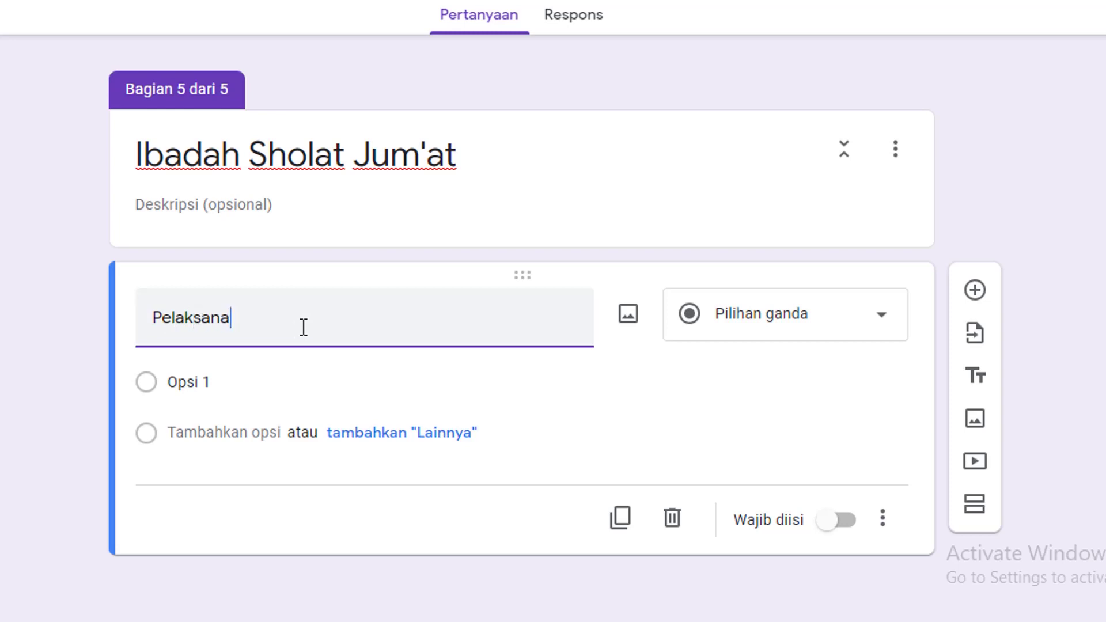
type("an Sholat J")
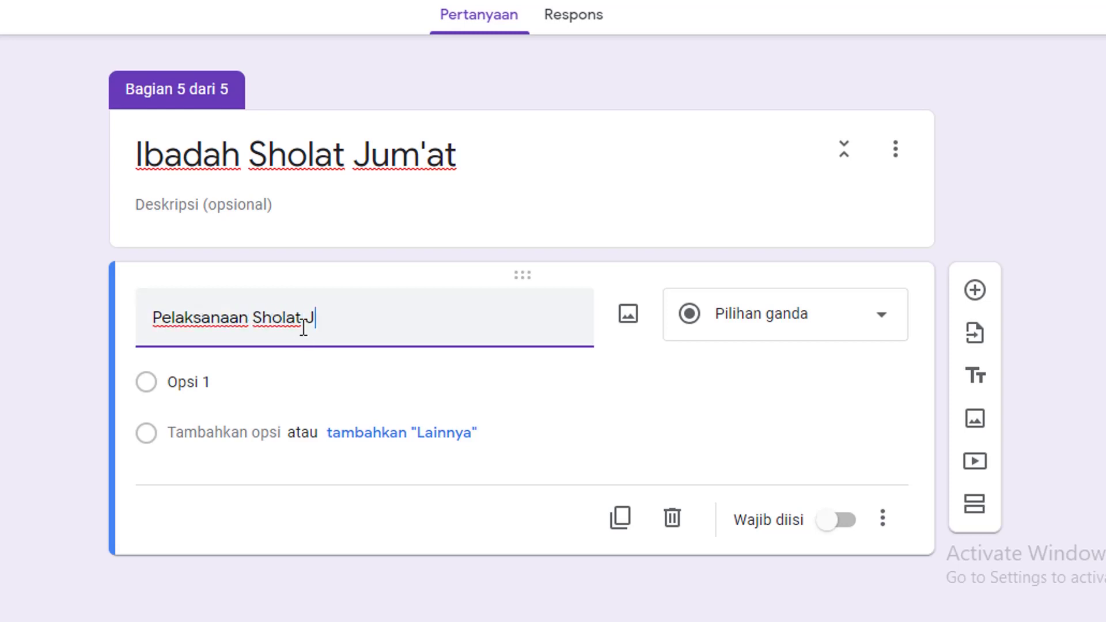
type("umat")
type("Minggu Ke")
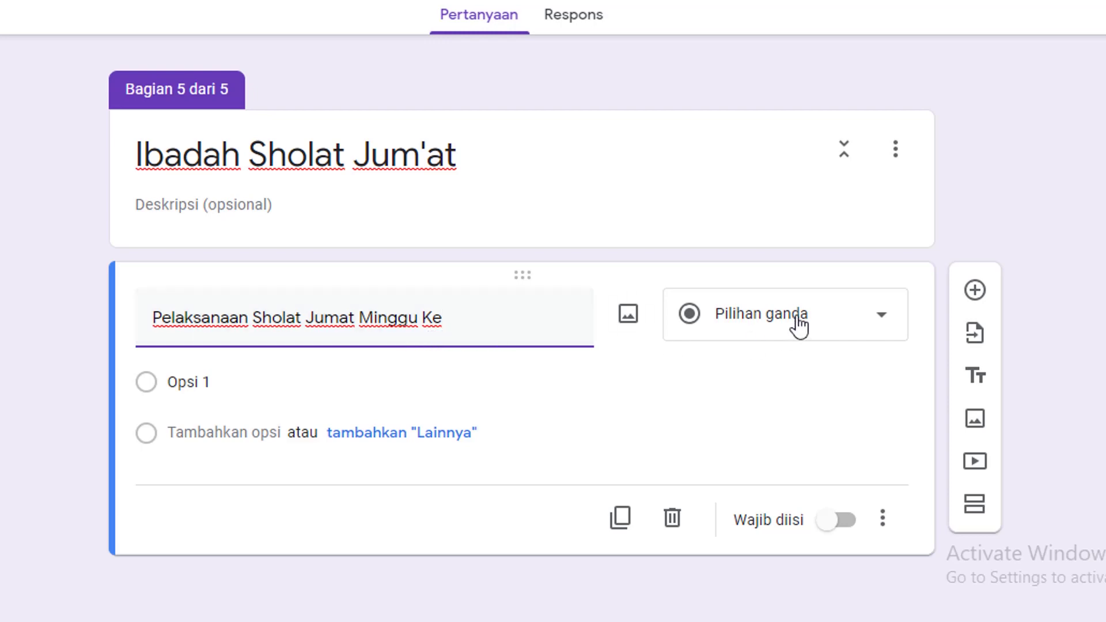
left_click(879, 322)
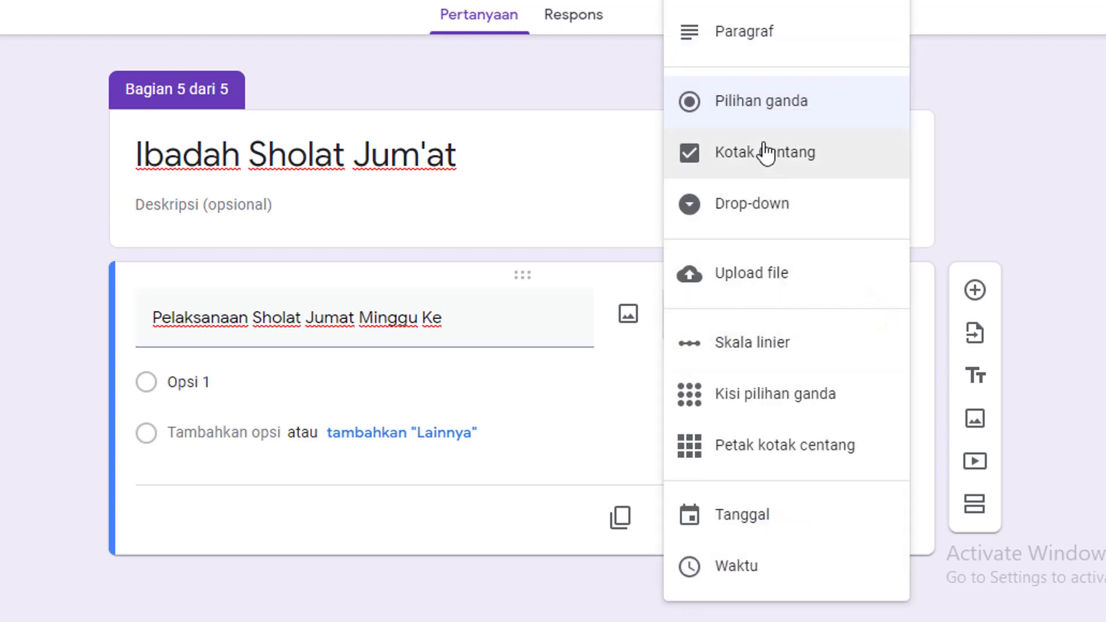
left_click(772, 209)
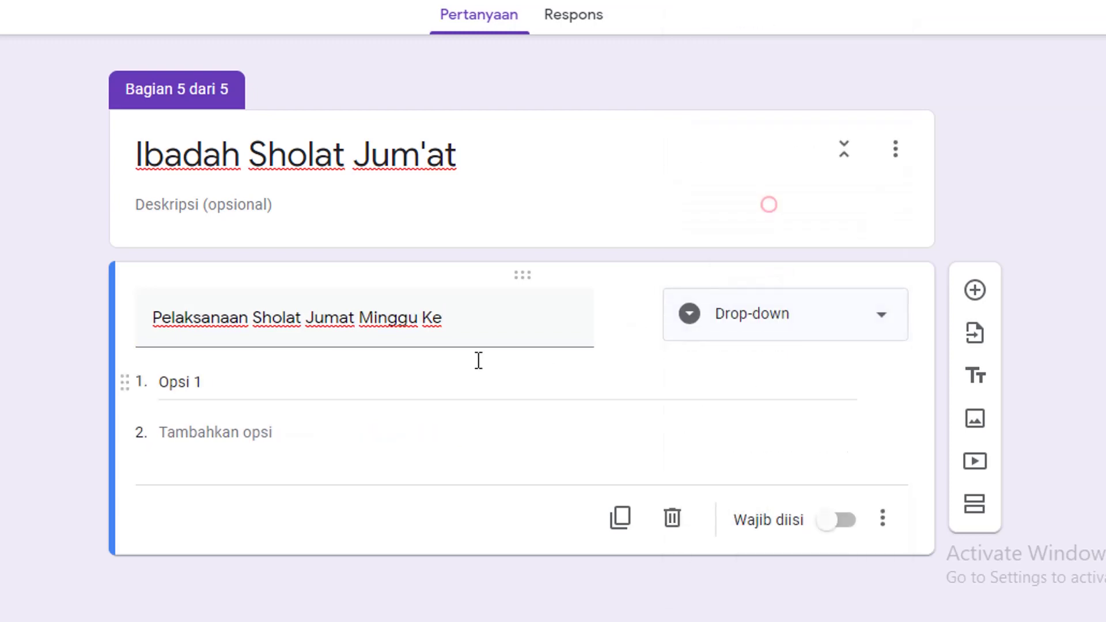
Enter the drop-down options minggu ke 1 through minggu ke 5
left_click(251, 388)
type("minggu")
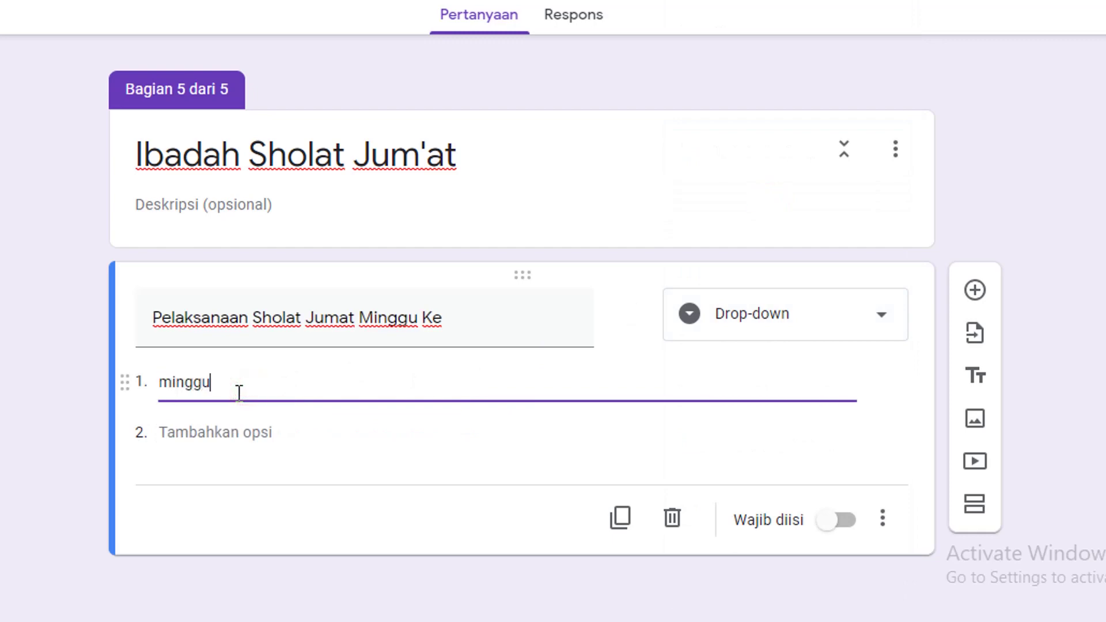
type(" ke 1")
key("Return")
type("minggu ke 2")
key("Return")
type("minggu ke 3")
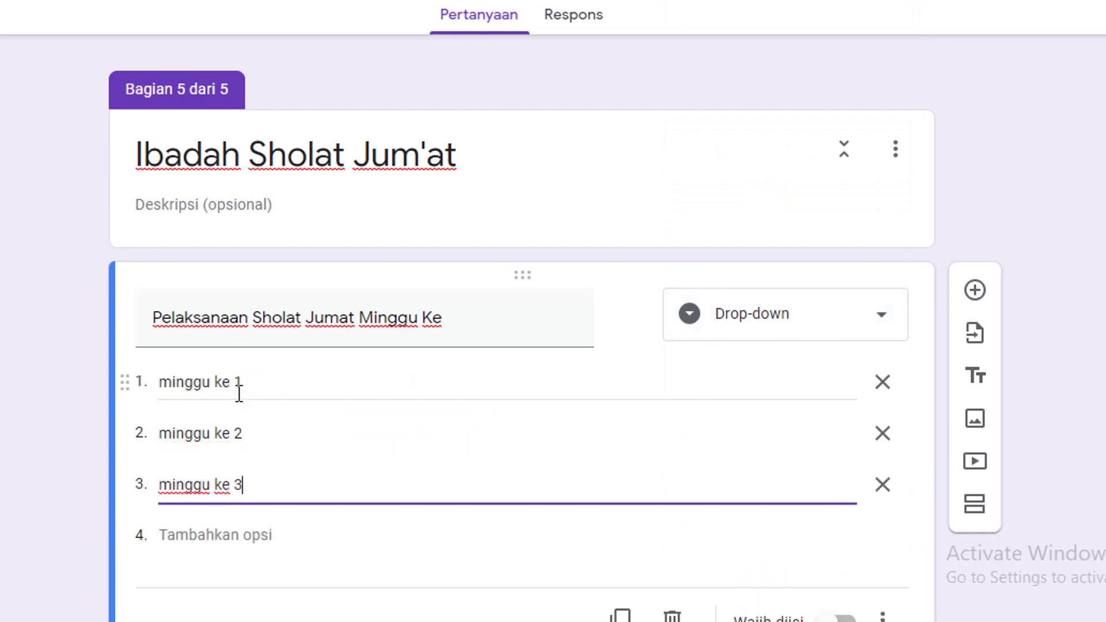
key("Return")
type("minggu ke 4")
key("Return")
type("minggu ke 5")
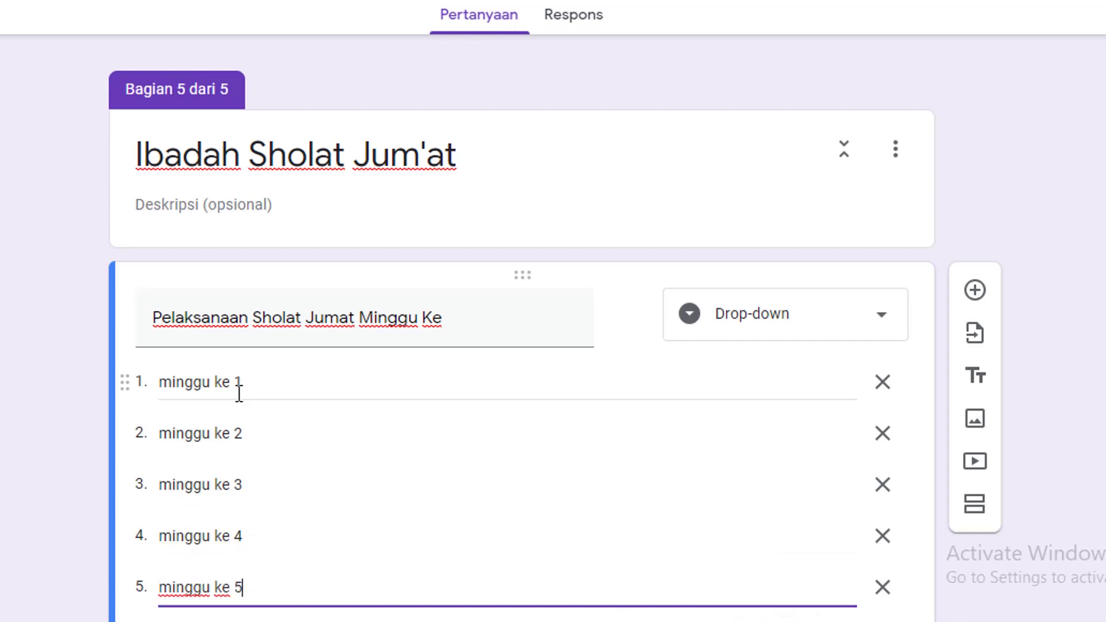
scroll(392, 426, "down", 3)
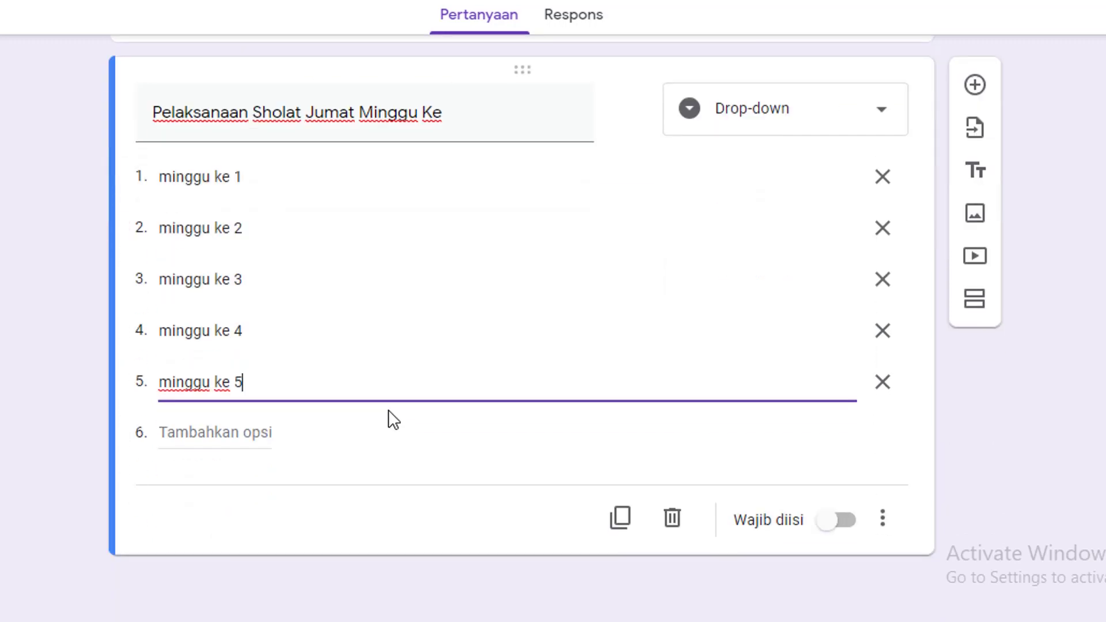
scroll(345, 386, "up", 4)
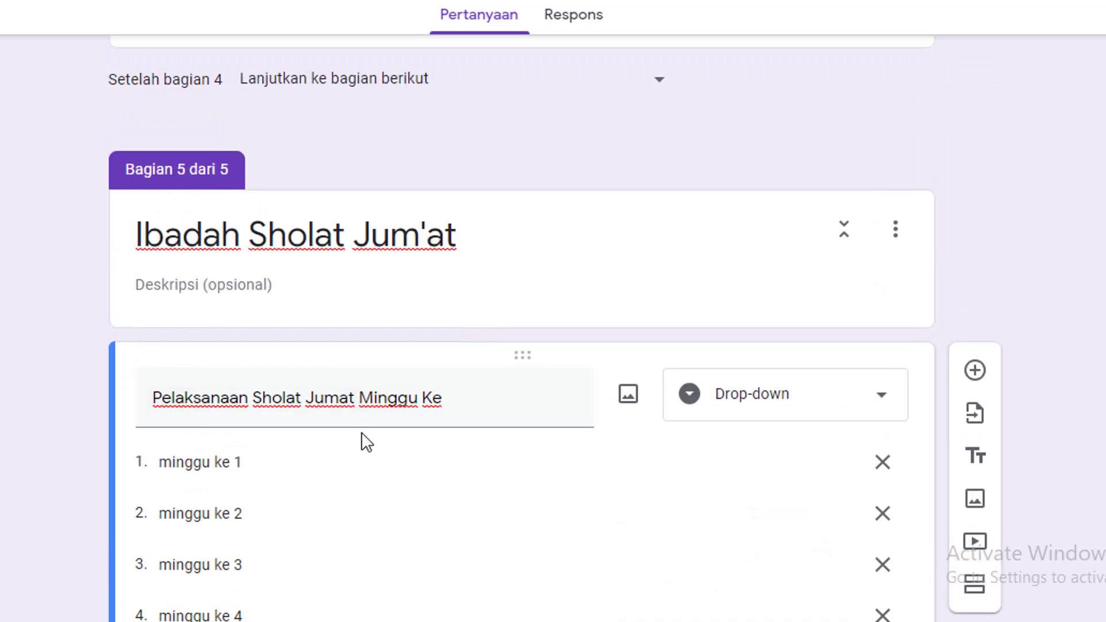
scroll(363, 443, "down", 4)
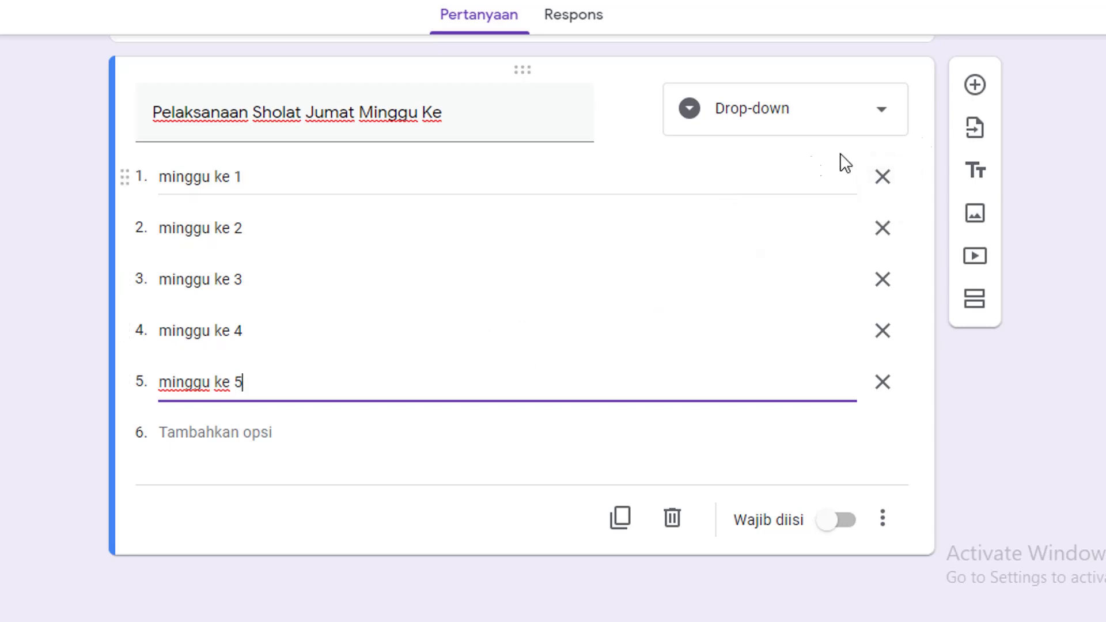
Add short-answer questions 'Imam Sholat Jumat' and 'Khotib Sholat Jumat'
left_click(976, 87)
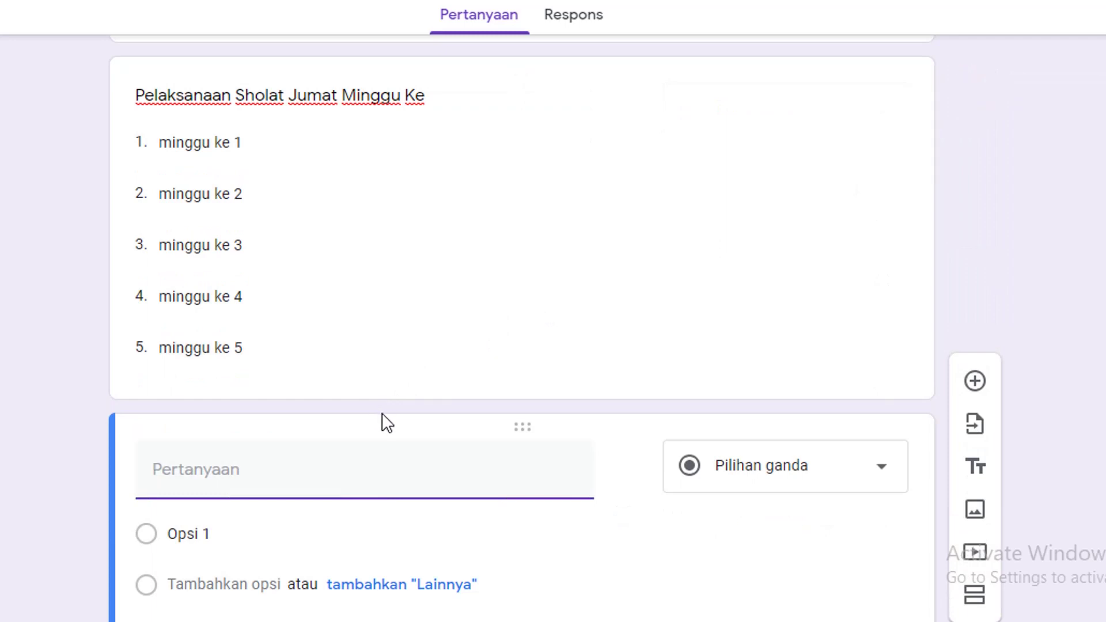
type("imam")
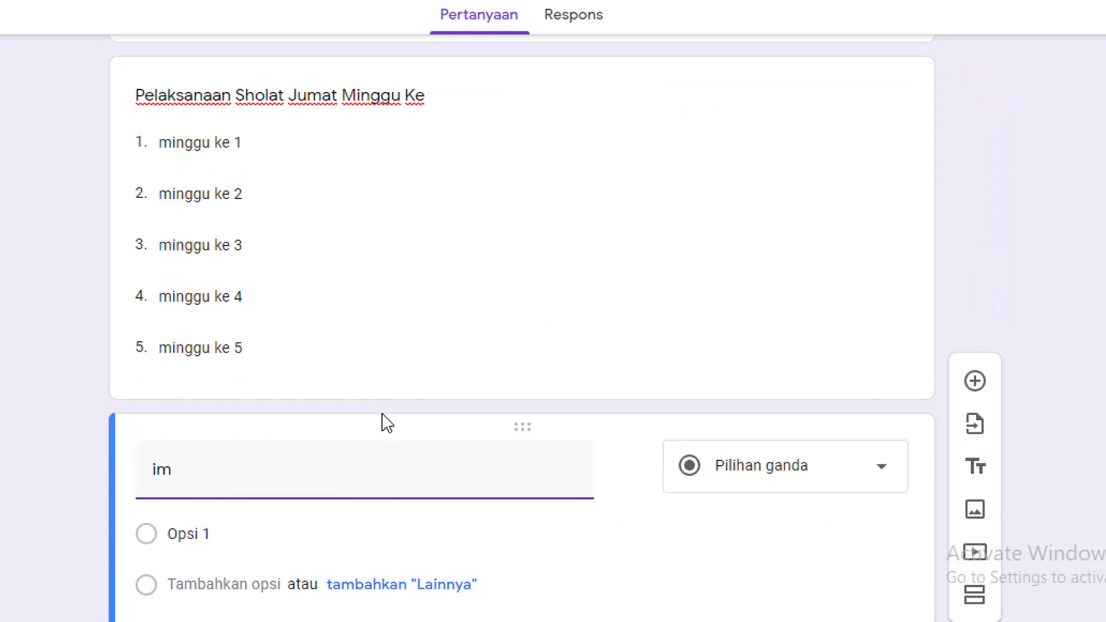
key("BackSpace")
key("BackSpace")
type("Imam Shl")
type("lat Jumat")
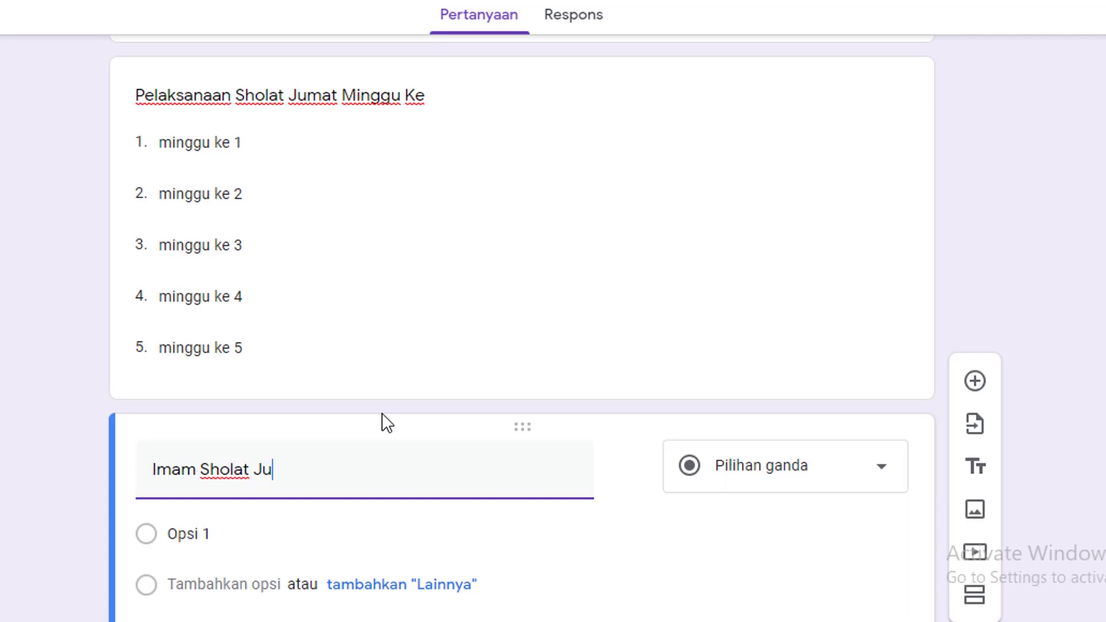
left_click(824, 477)
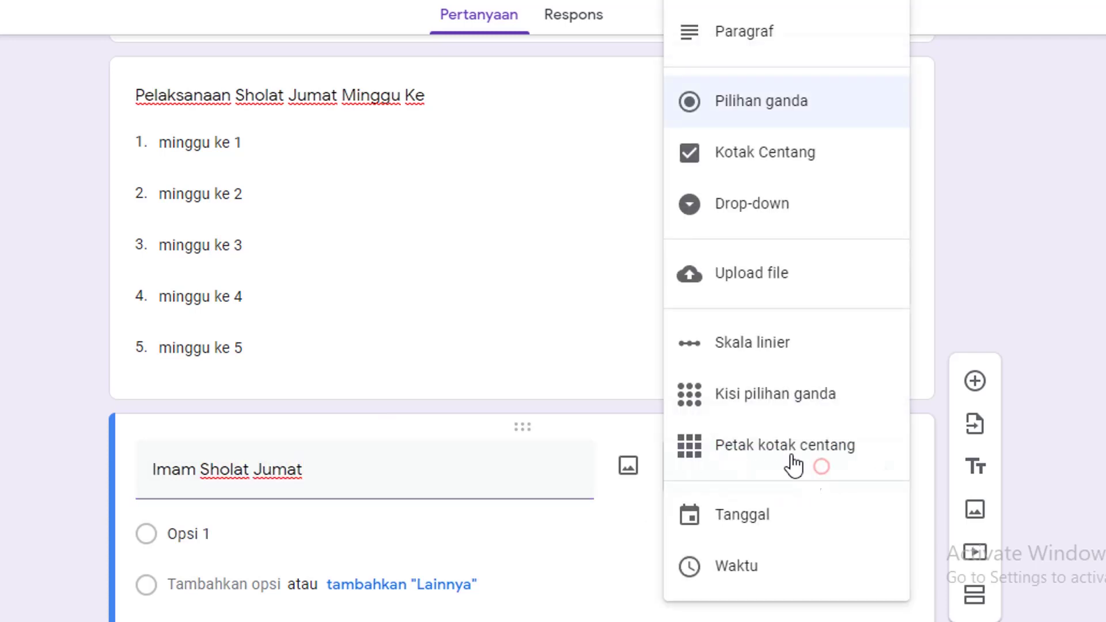
left_click(763, 9)
scroll(374, 494, "down", 2)
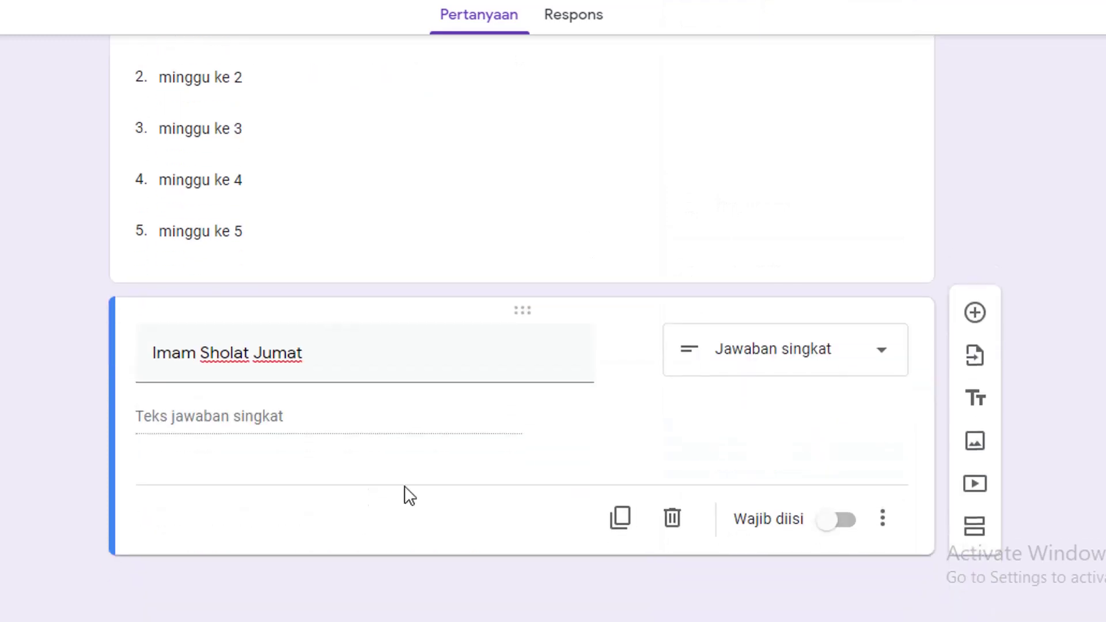
left_click(976, 327)
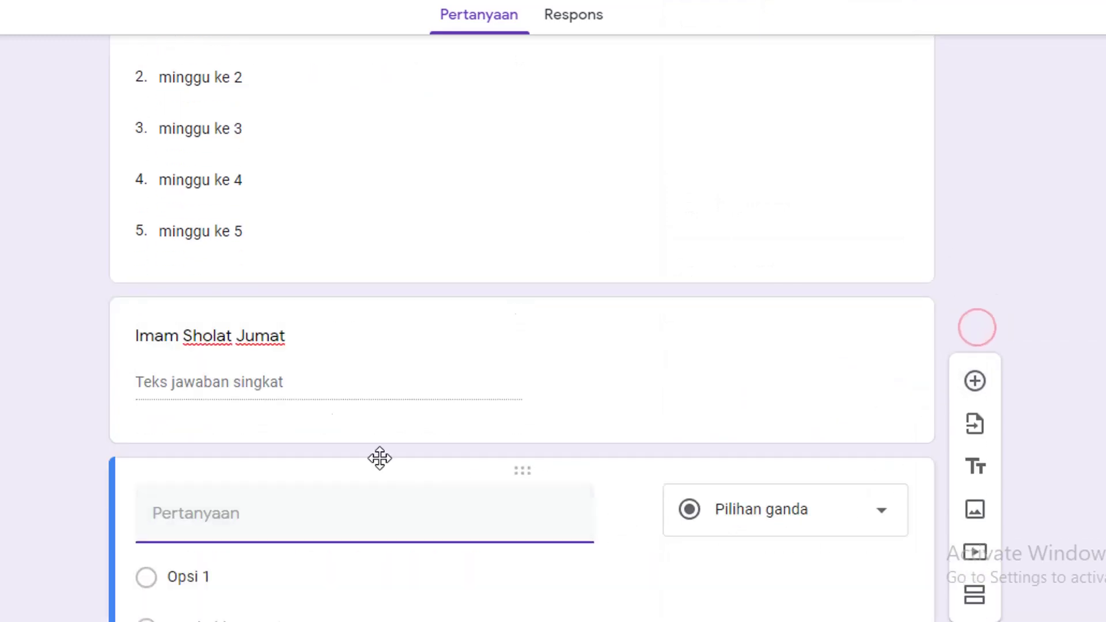
type("Khotib Sholaat Jumat")
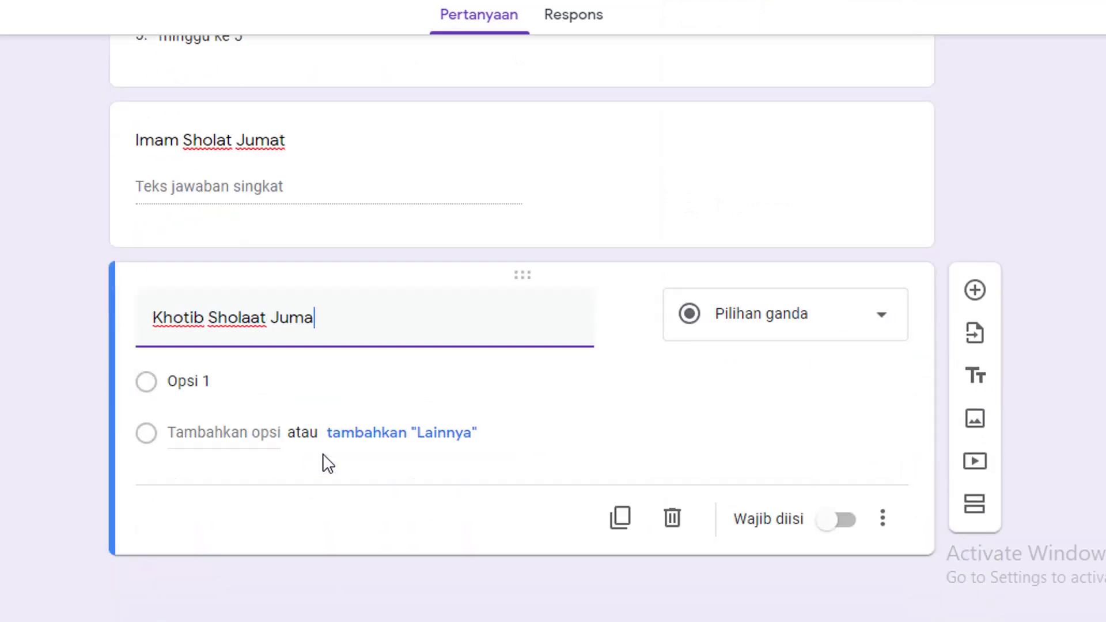
left_click(249, 319)
key("BackSpace")
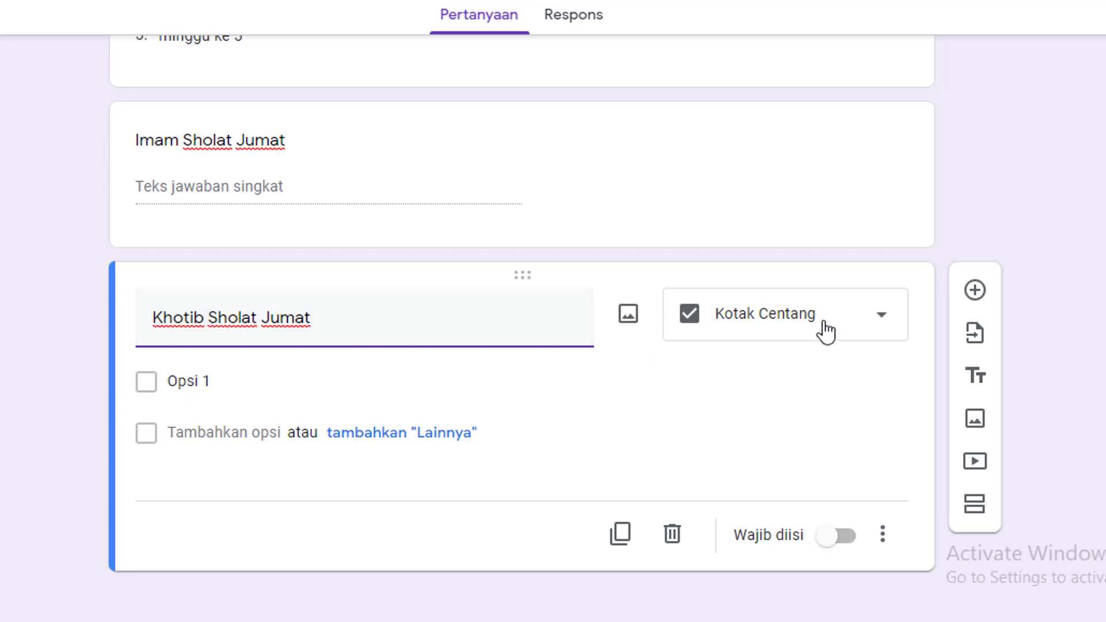
left_click(862, 321)
left_click(749, 5)
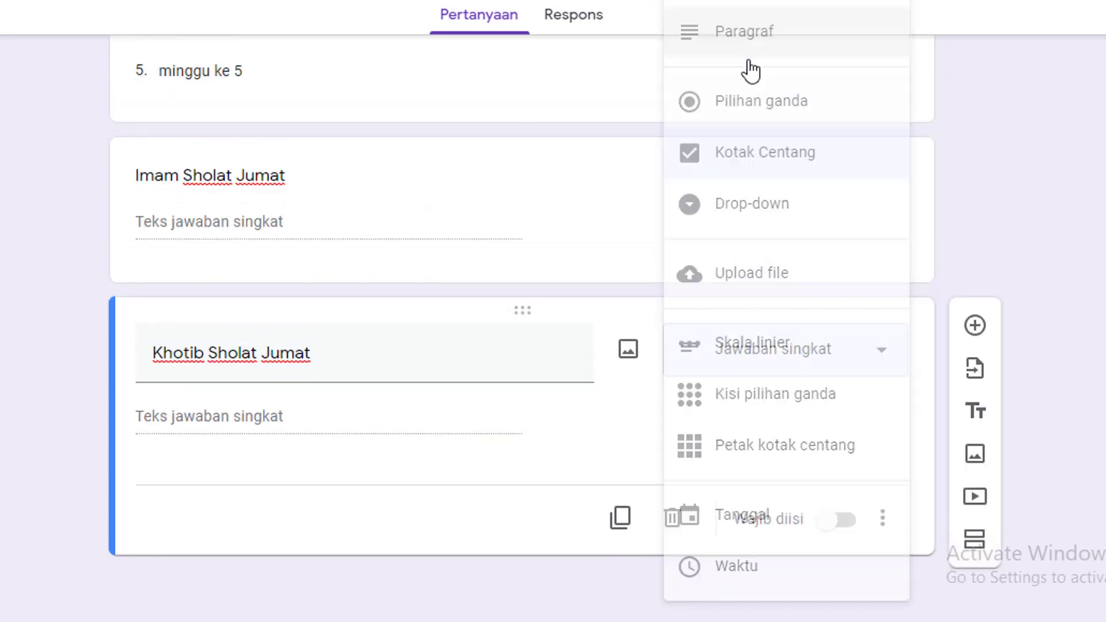
Add short-answer questions 'Tempat Pelaksanaan Sholat Jumat' and 'Materi Ceramah'
left_click(975, 325)
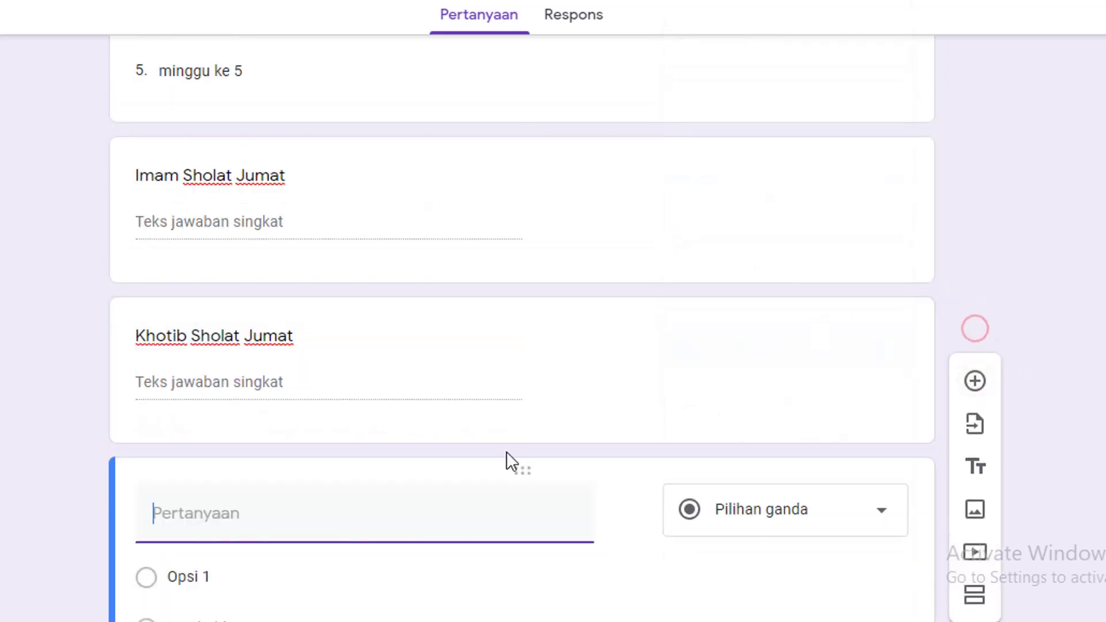
type("Tempat Pelaksanaan Sholat Jumat")
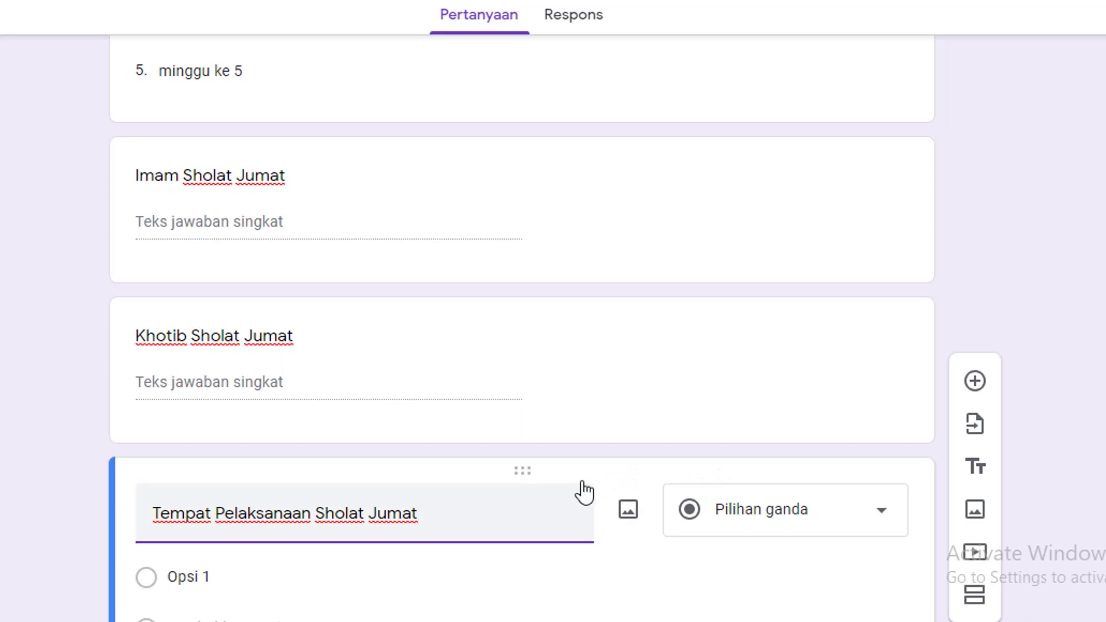
scroll(929, 406, "down", 3)
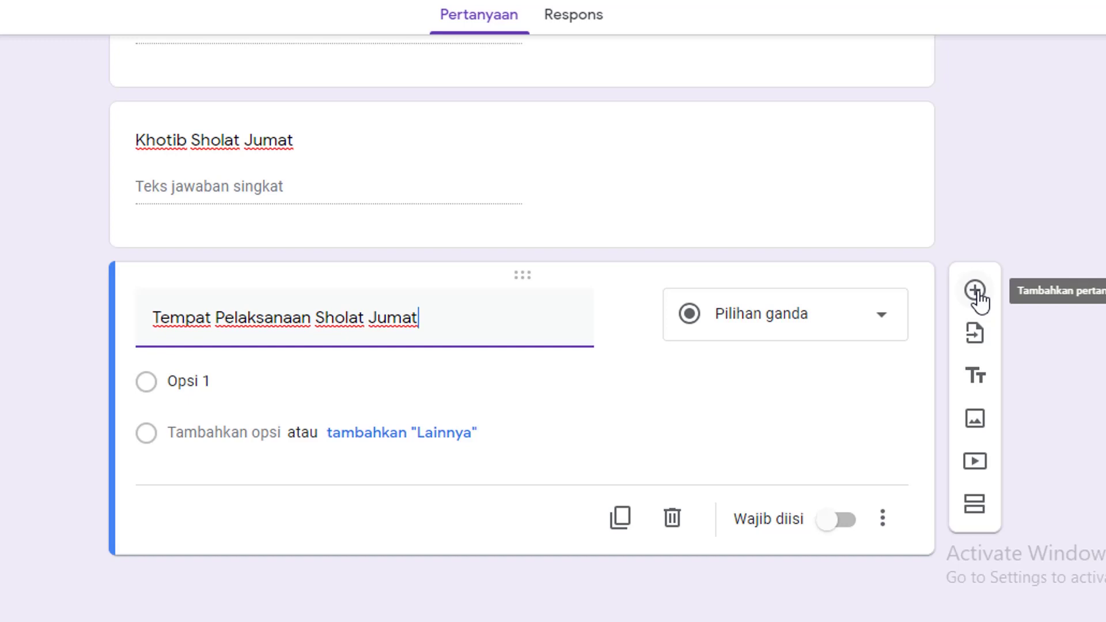
left_click(863, 317)
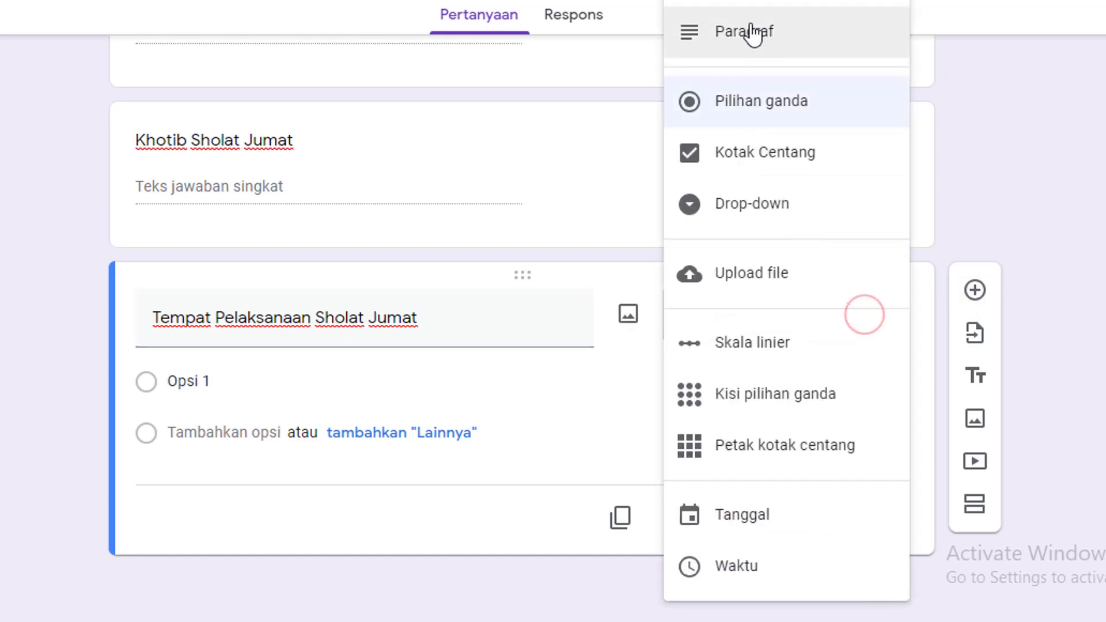
left_click(743, 4)
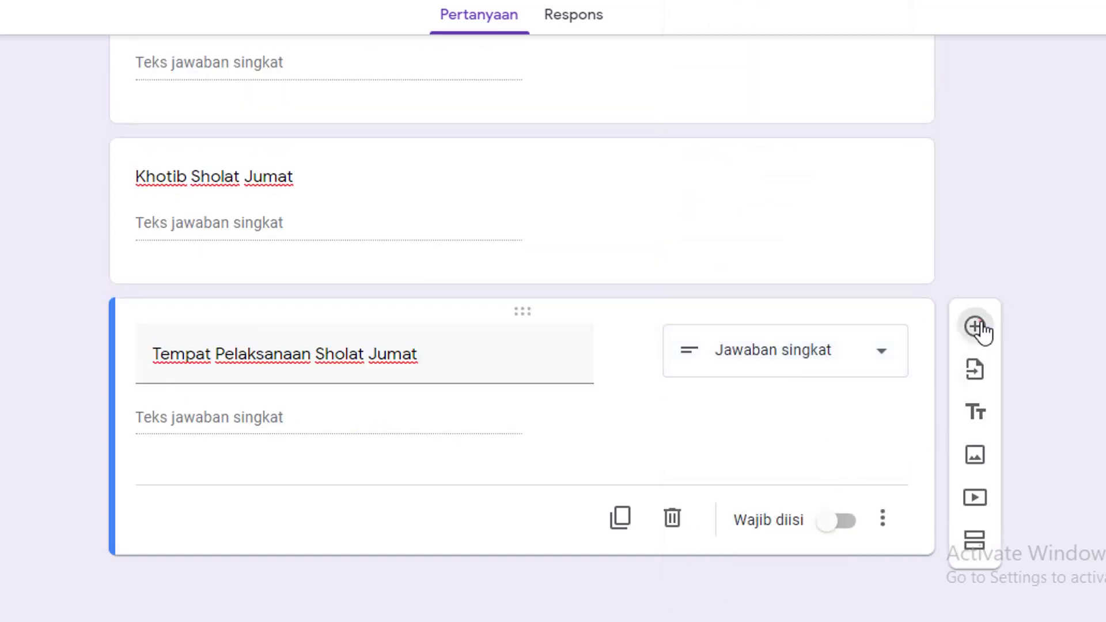
left_click(974, 327)
type("Materi Ceramah")
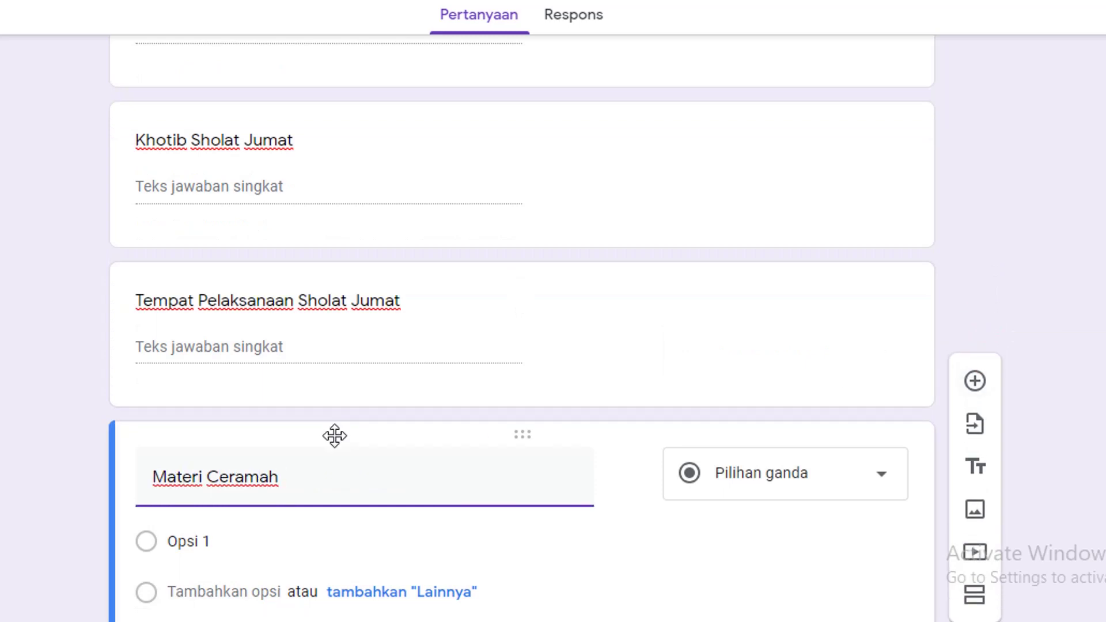
left_click(882, 474)
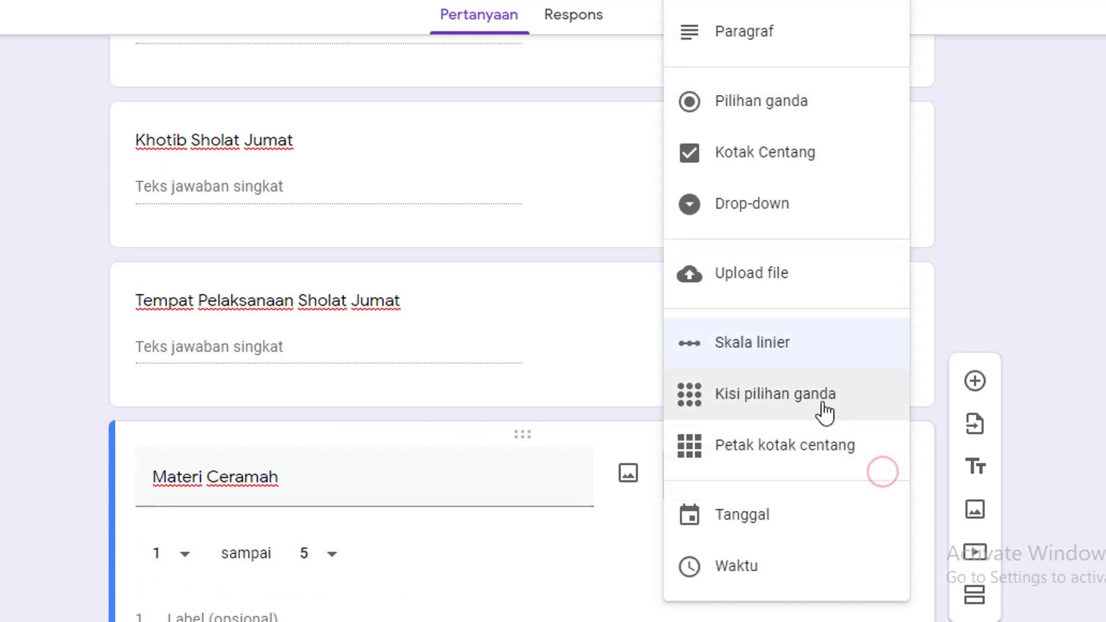
left_click(777, 2)
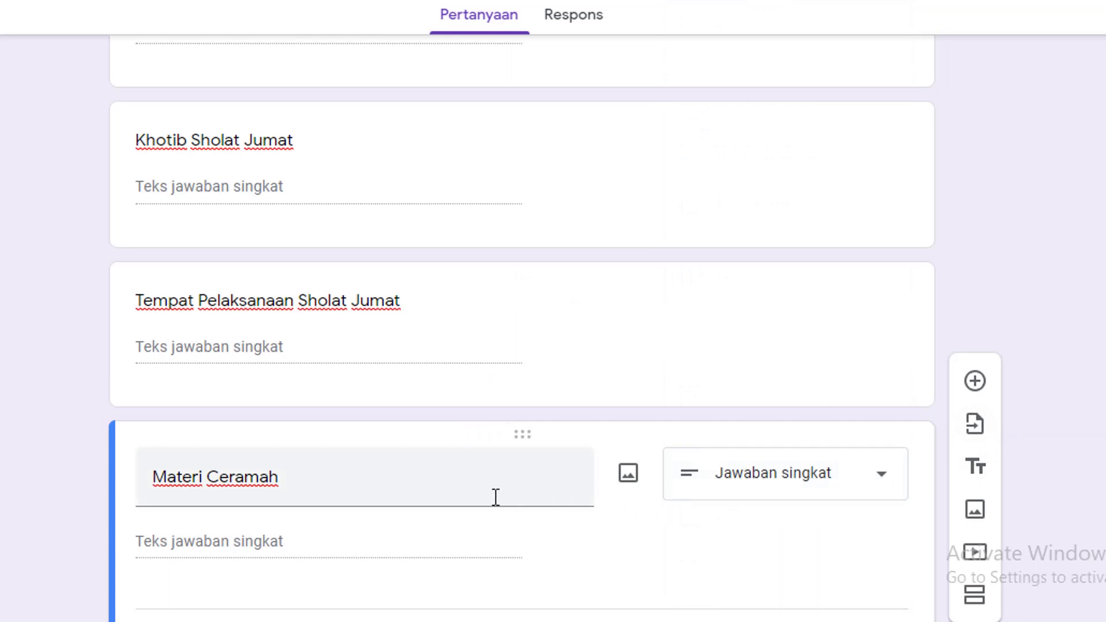
scroll(480, 494, "down", 2)
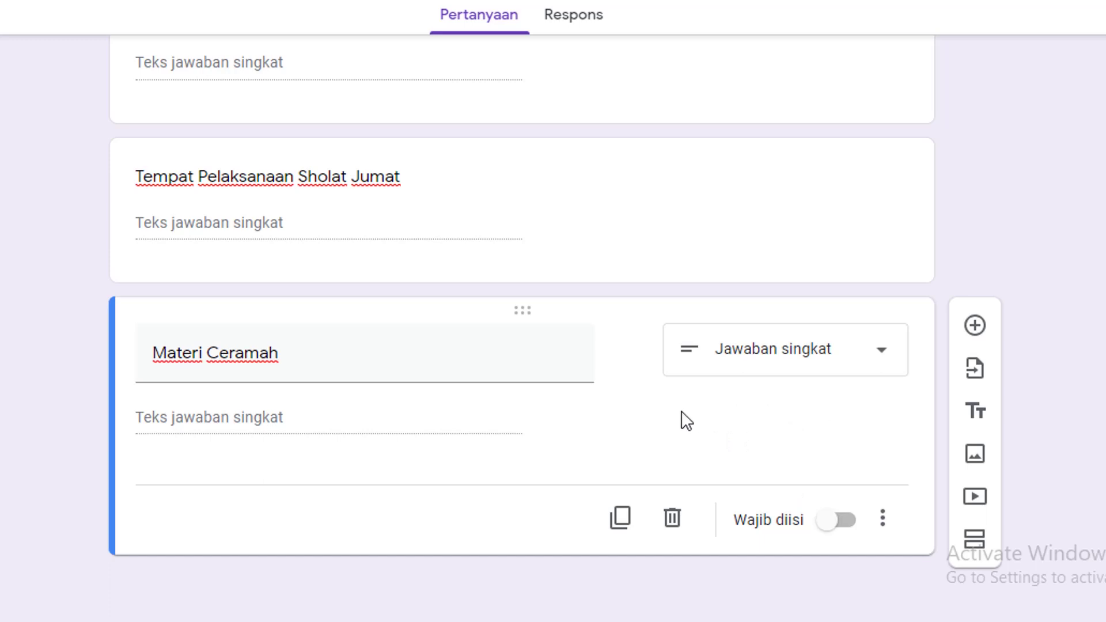
Add a sixth section titled 'Ibadah Tadarus'
left_click(978, 542)
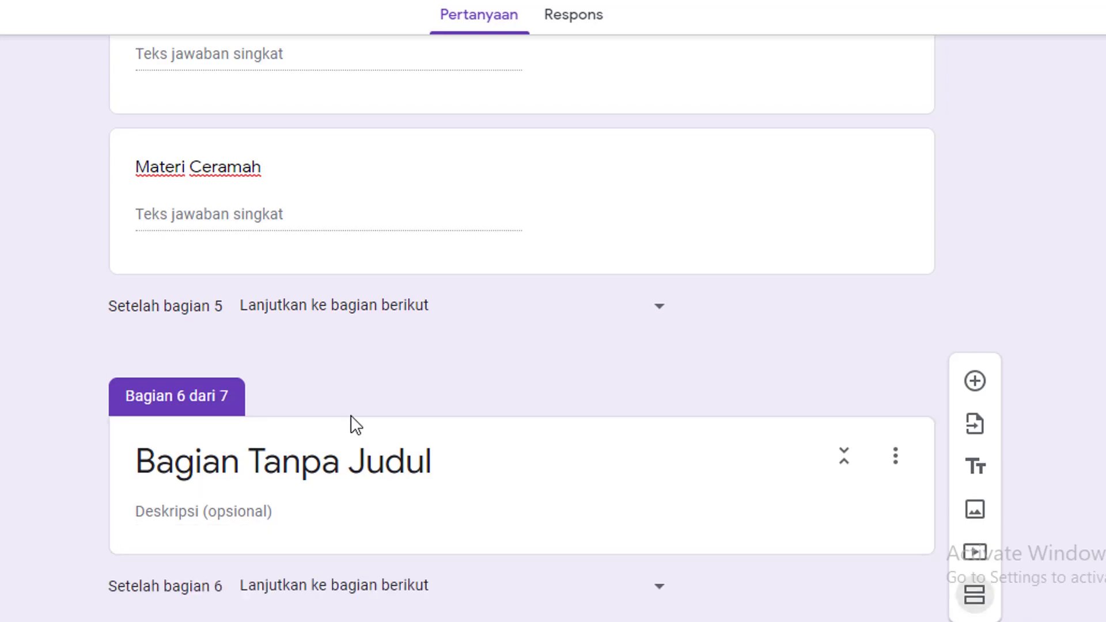
left_click(402, 463)
type("Ibadah ")
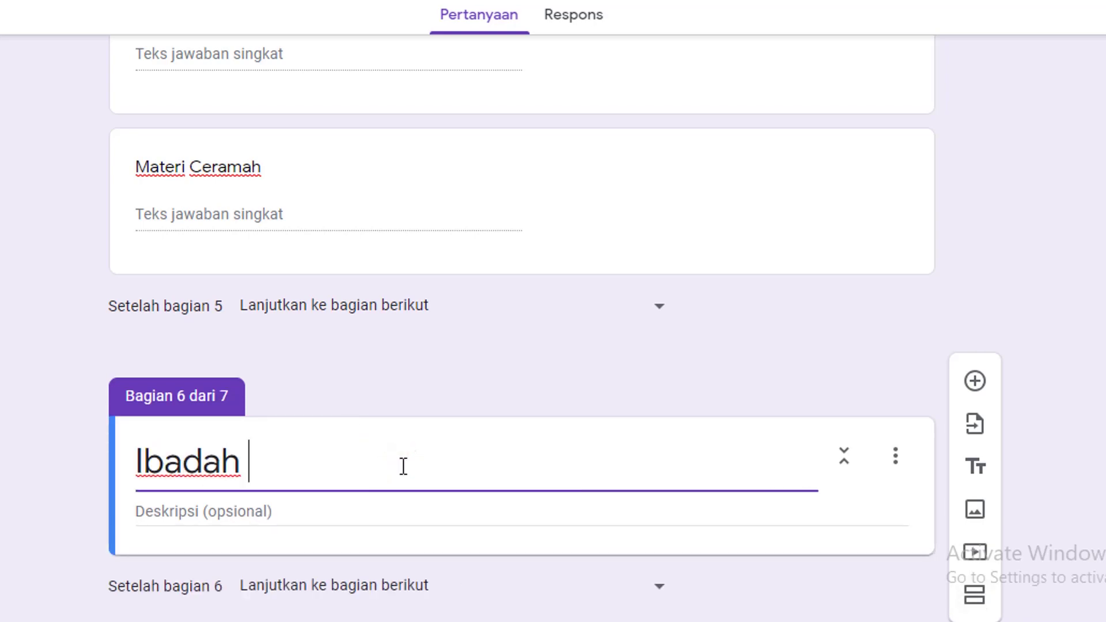
type("Tadarus")
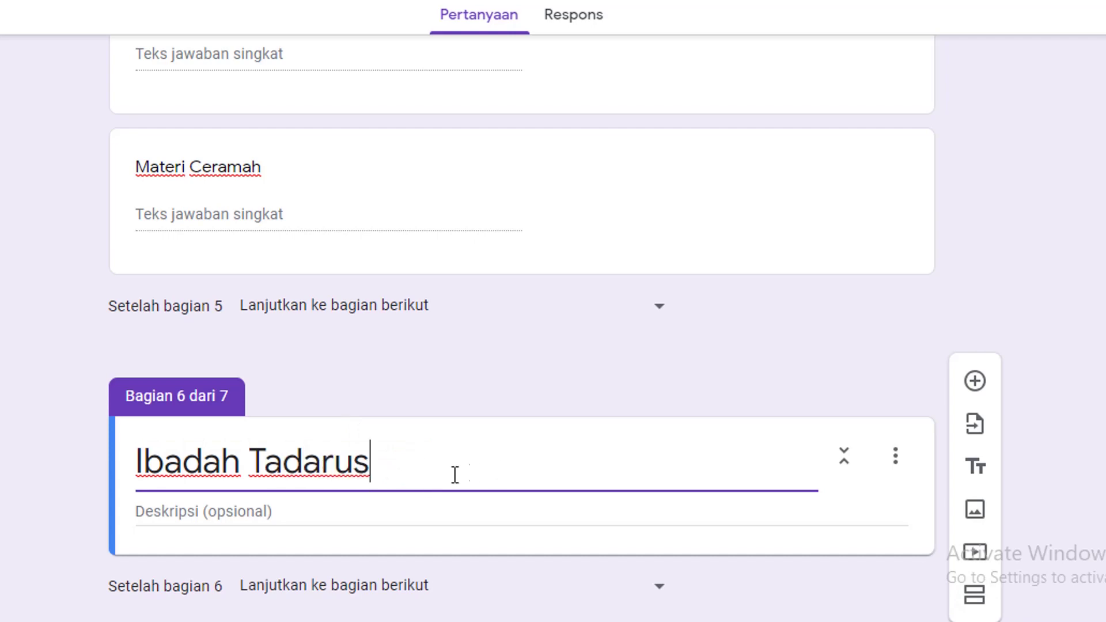
scroll(452, 475, "down", 5)
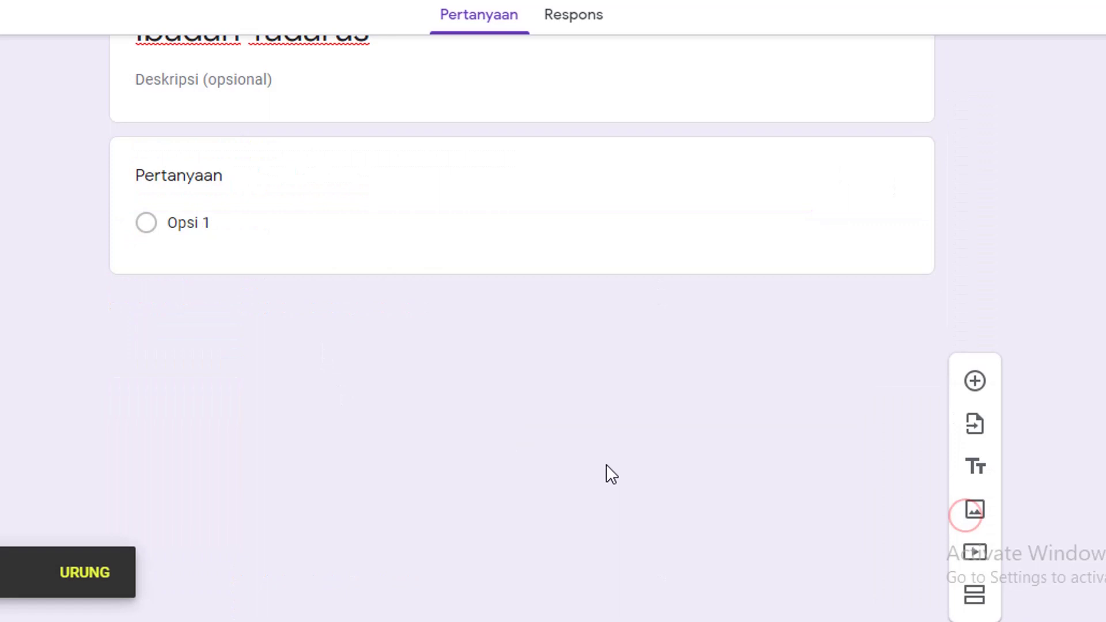
scroll(328, 373, "up", 5)
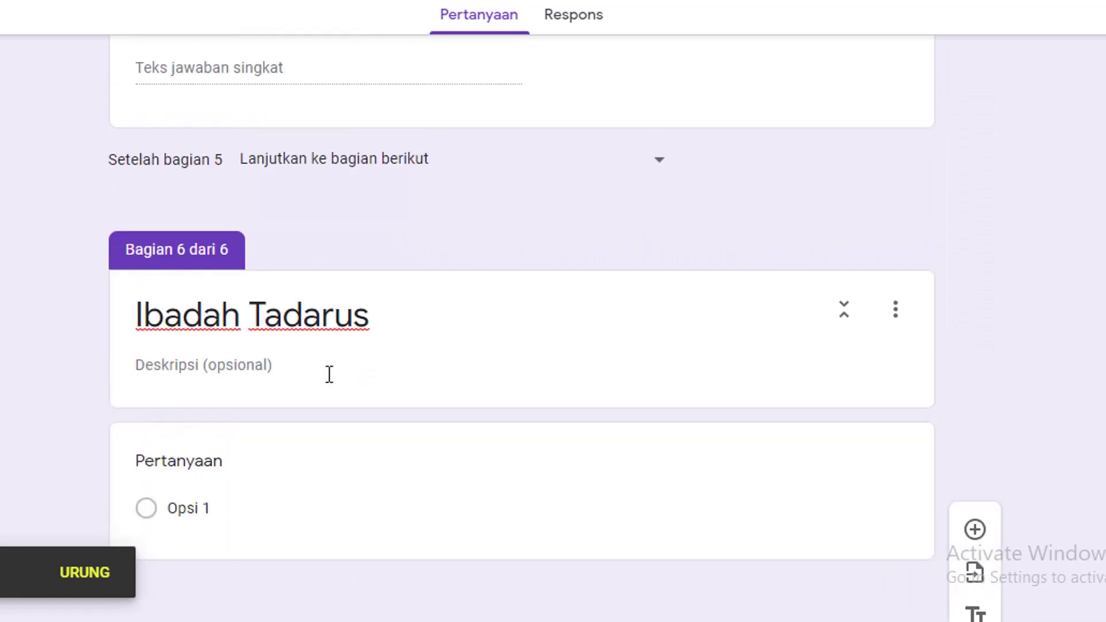
Add multiple-choice question 'Tadarus' with options ya and tidak, then a question 'Surat'
left_click(237, 456)
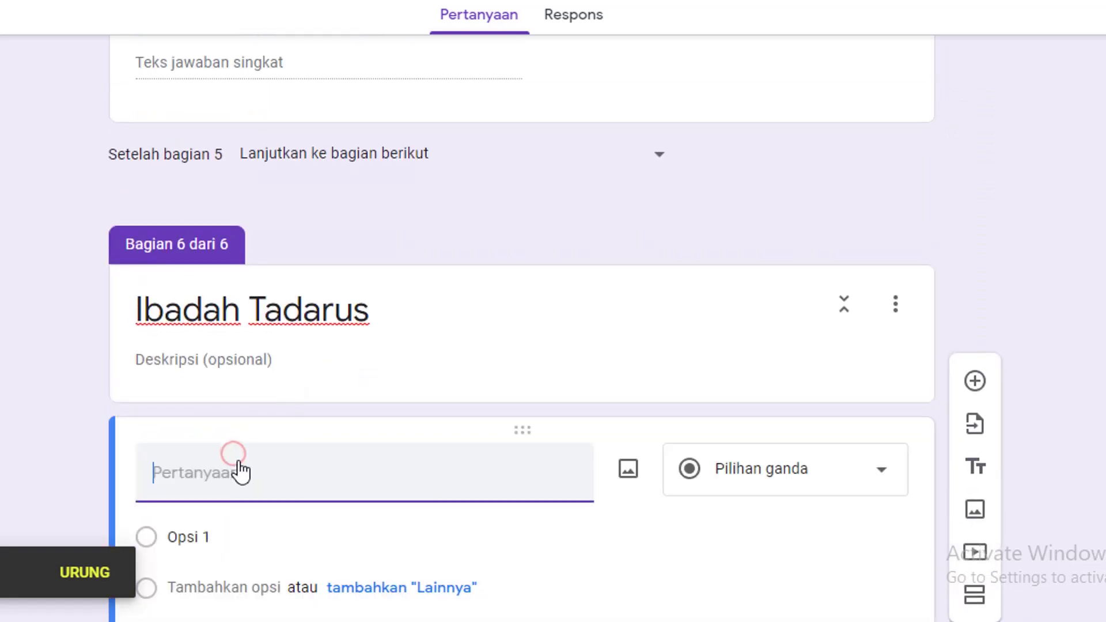
type("Tadarus")
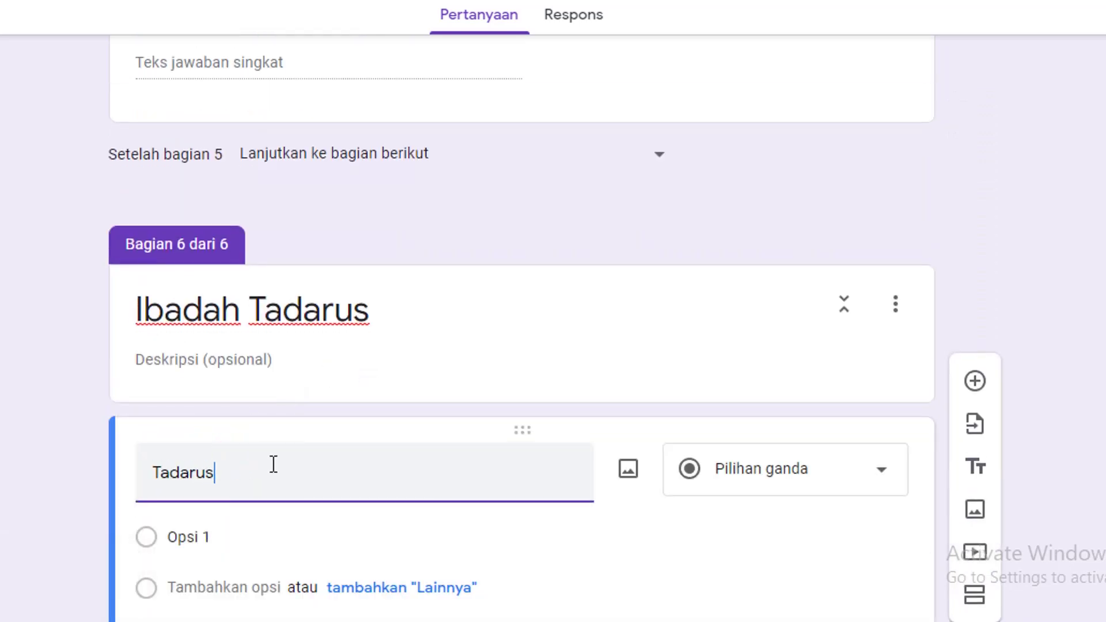
scroll(392, 375, "down", 3)
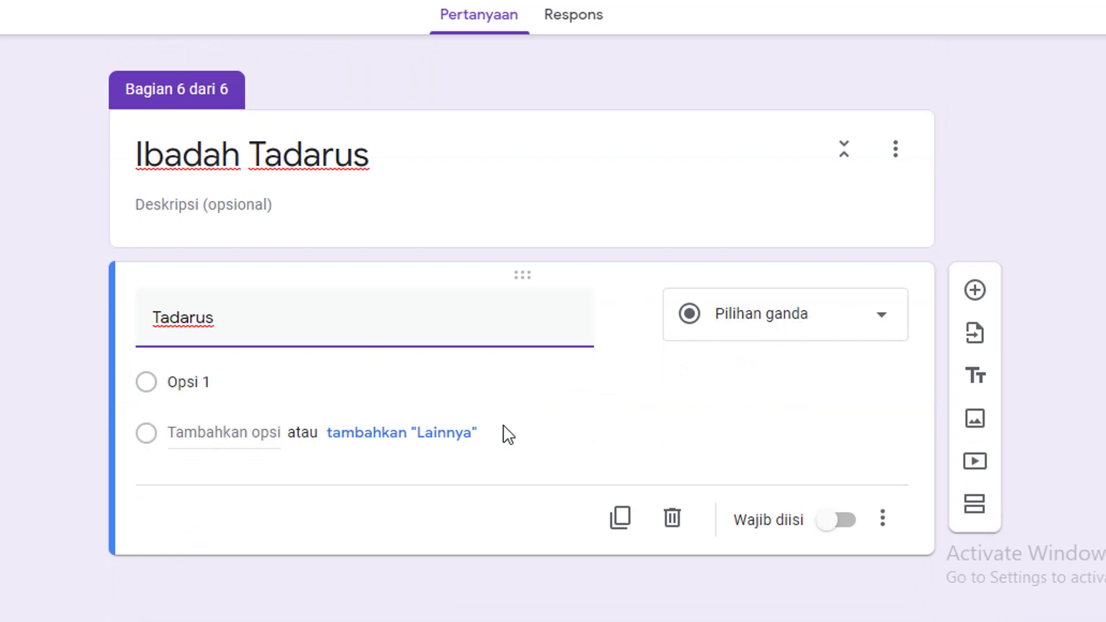
left_click(223, 383)
type("ya")
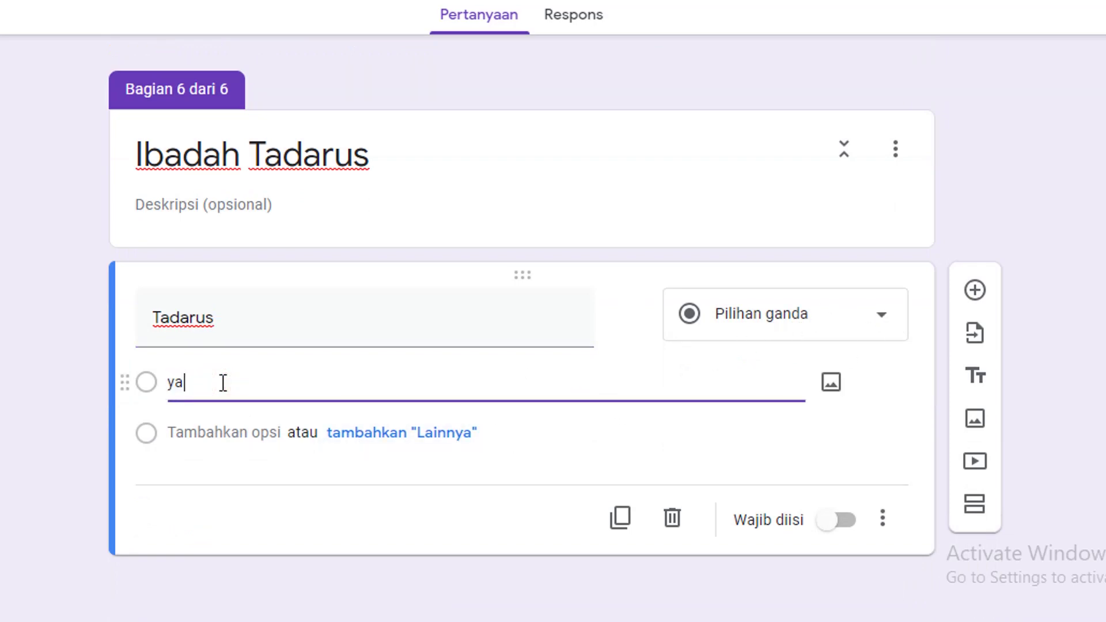
left_click(224, 432)
type("tidak")
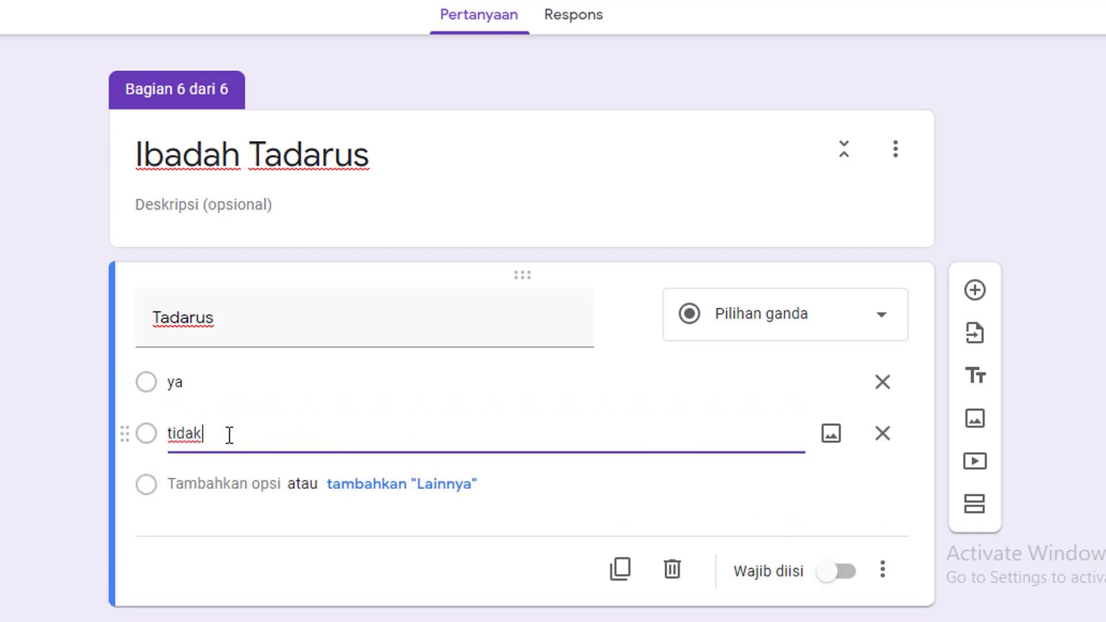
left_click(975, 291)
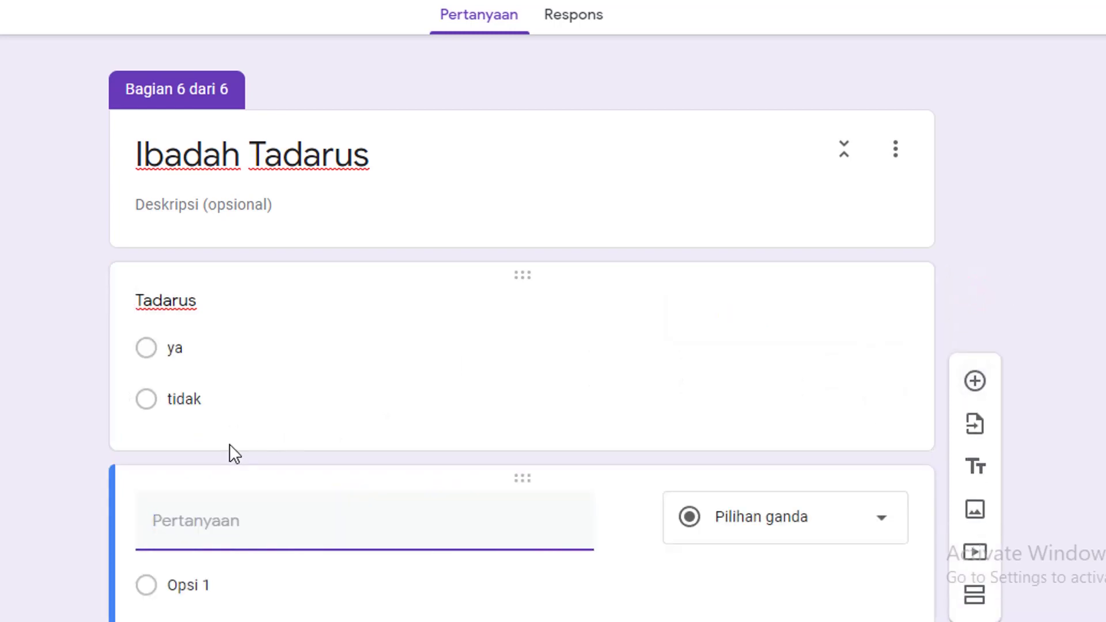
type("Surat")
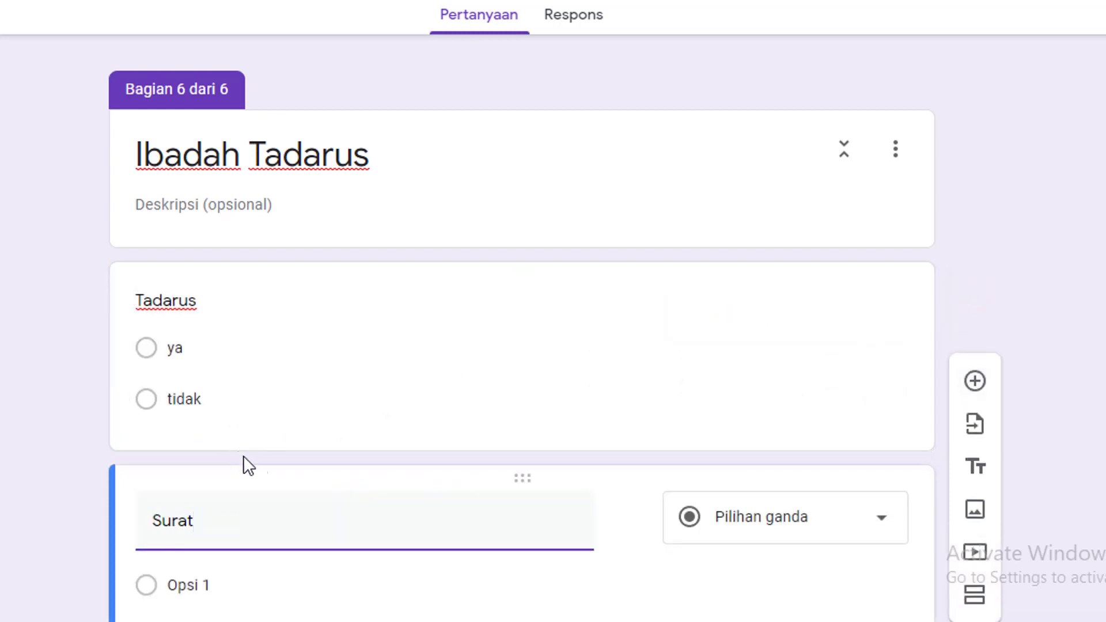
scroll(254, 449, "down", 3)
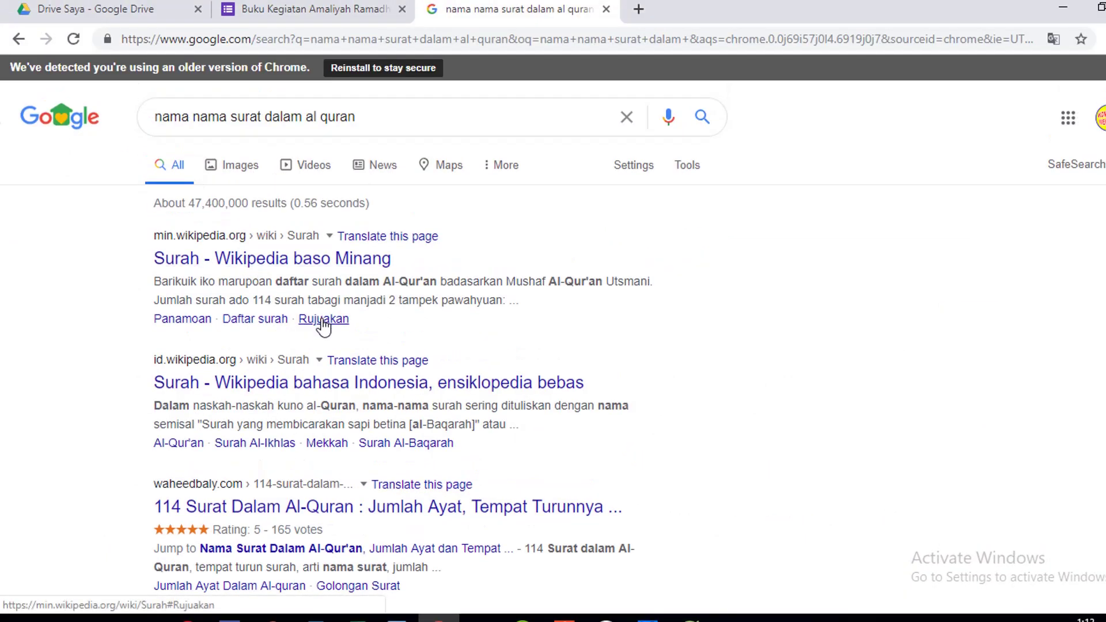
Scroll through the search results listing the names of the Quran's surahs
scroll(323, 318, "down", 4)
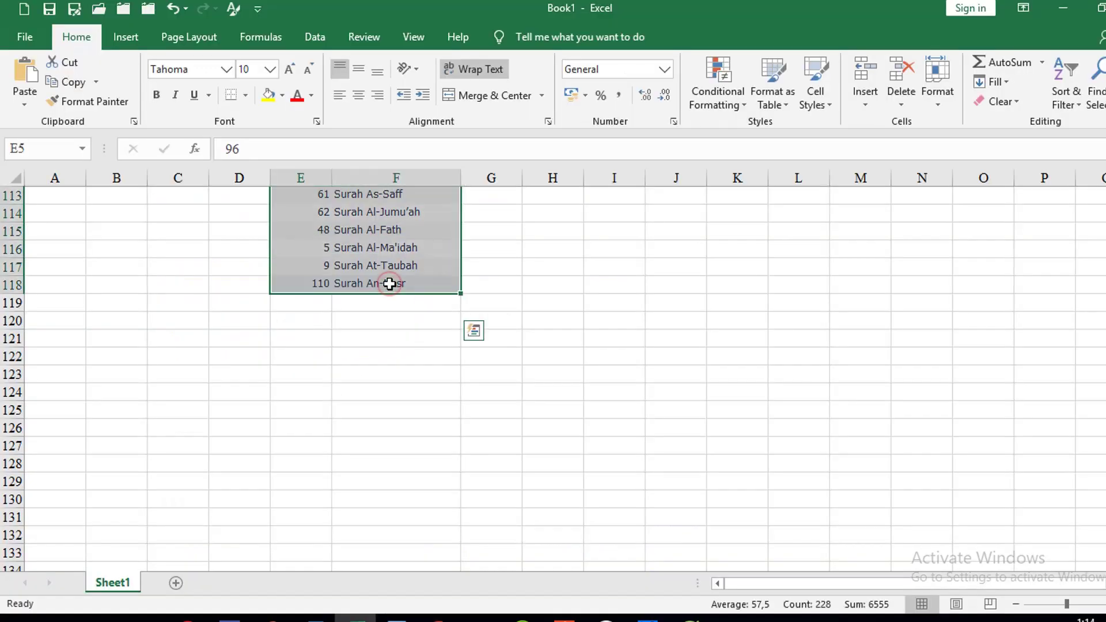
scroll(383, 289, "up", 8)
scroll(383, 289, "up", 20)
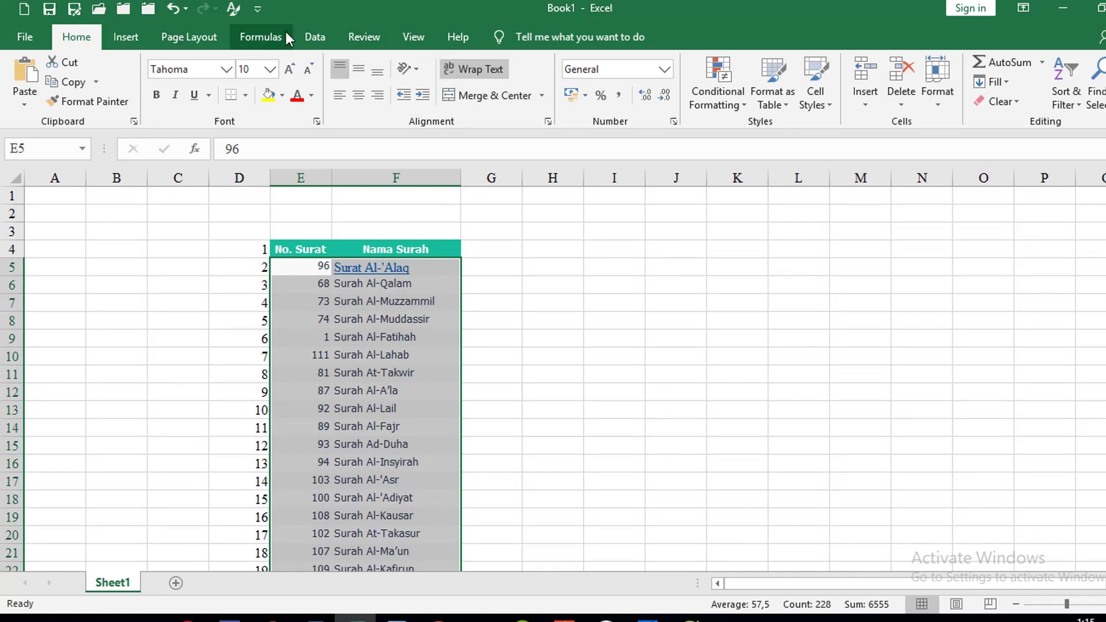
Sort the surah table ascending by surah number, from 1 to 114
left_click(315, 38)
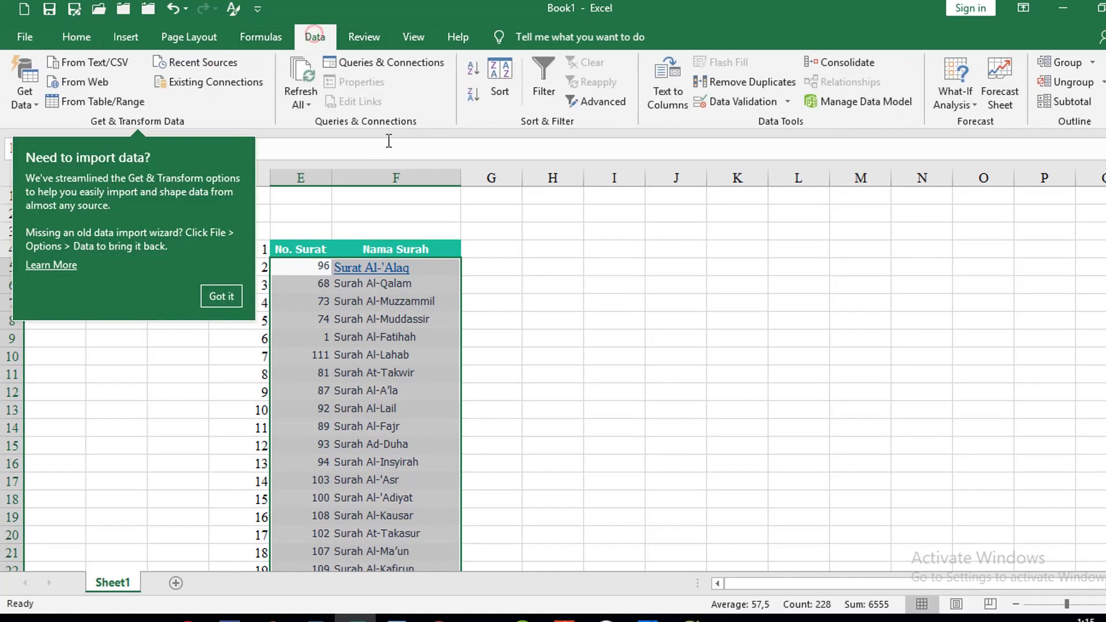
left_click(473, 70)
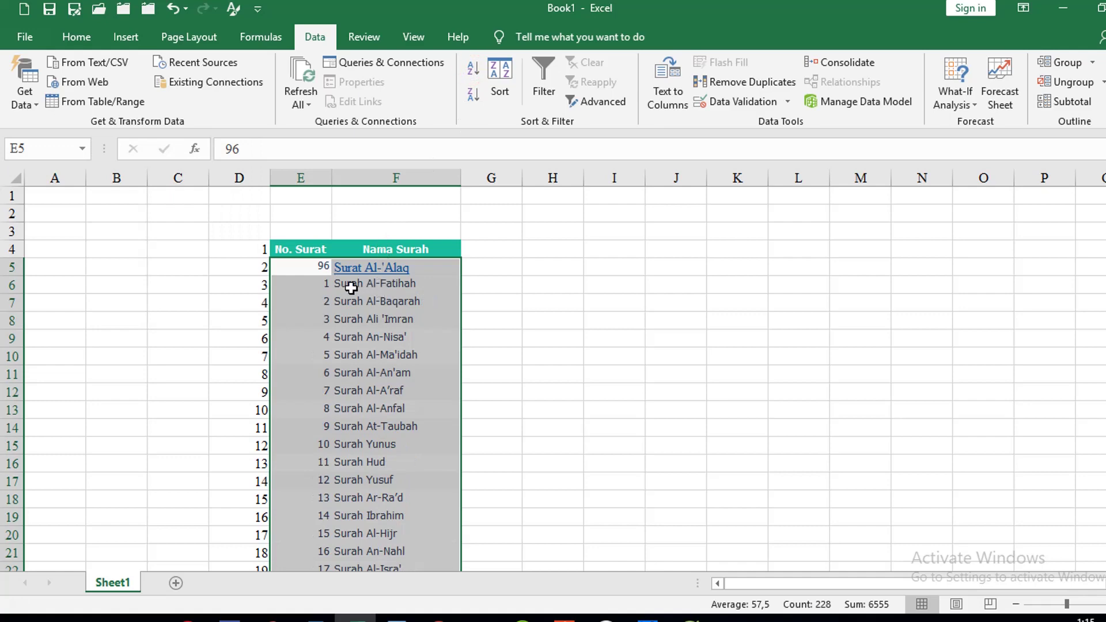
left_click(323, 253)
scroll(383, 291, "down", 20)
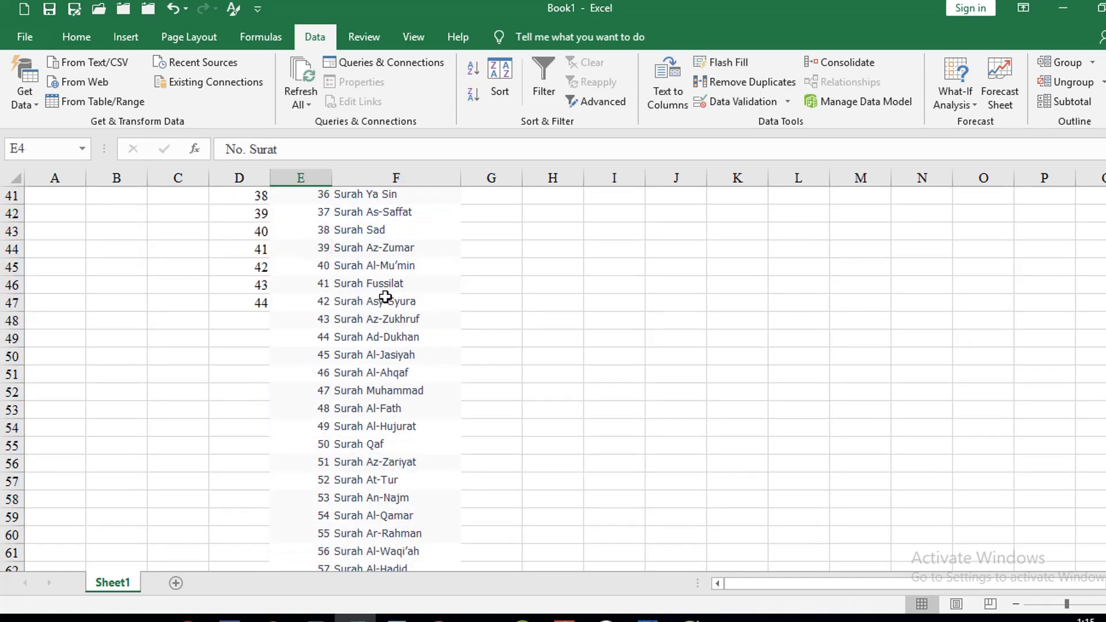
scroll(380, 367, "down", 16)
key("ctrl+a")
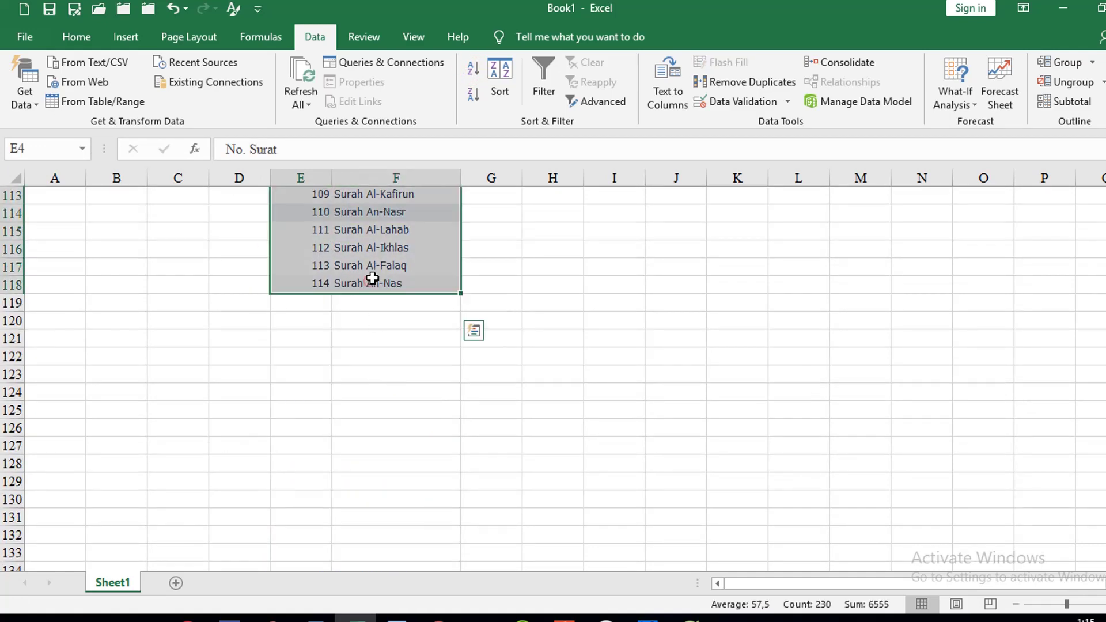
left_click(474, 71)
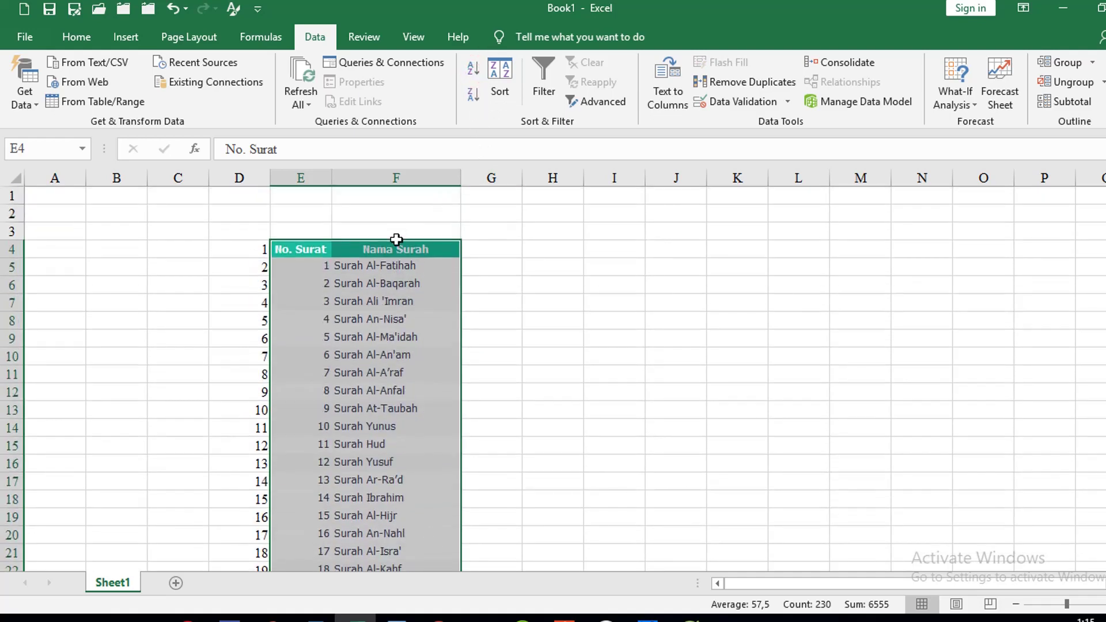
Copy the surah numbers and names in E5:F118
left_click(318, 266)
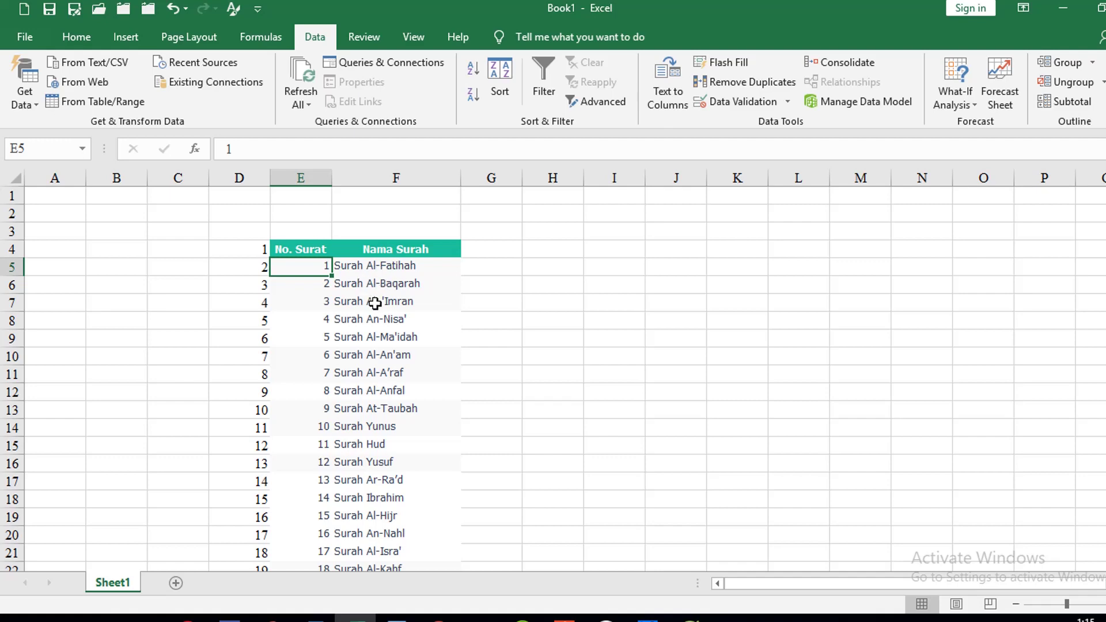
scroll(358, 327, "down", 20)
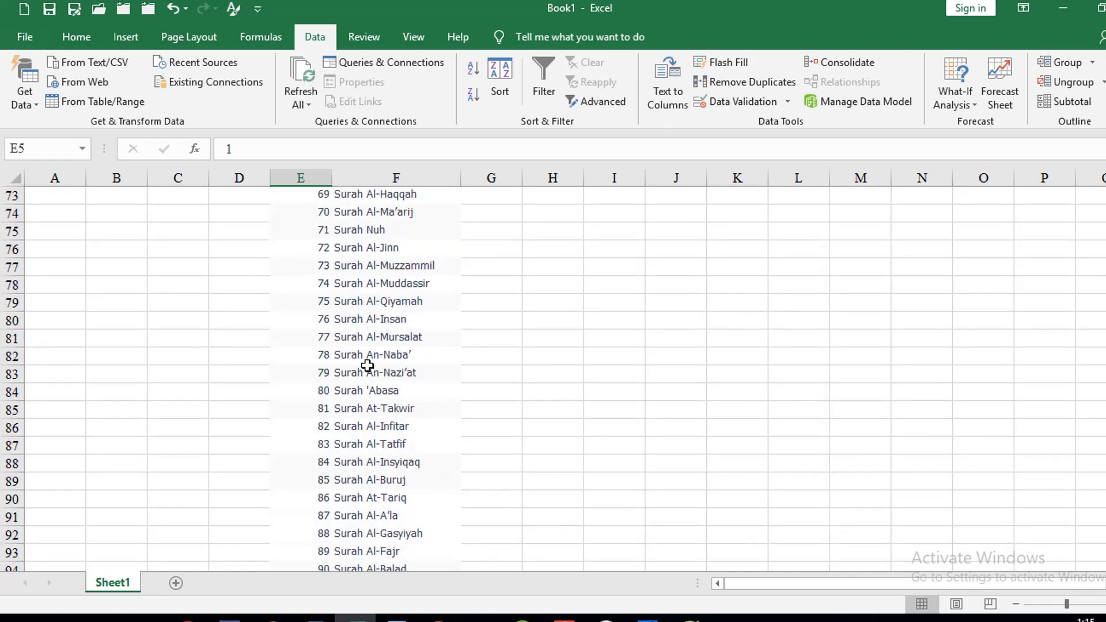
scroll(370, 378, "down", 12)
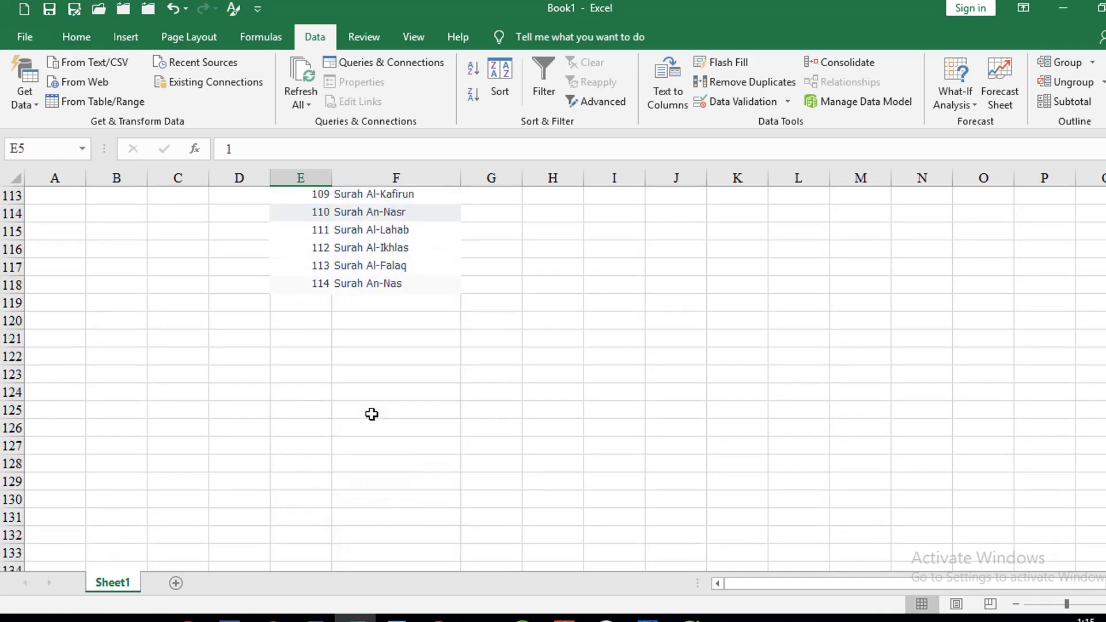
left_click(363, 288, "shift")
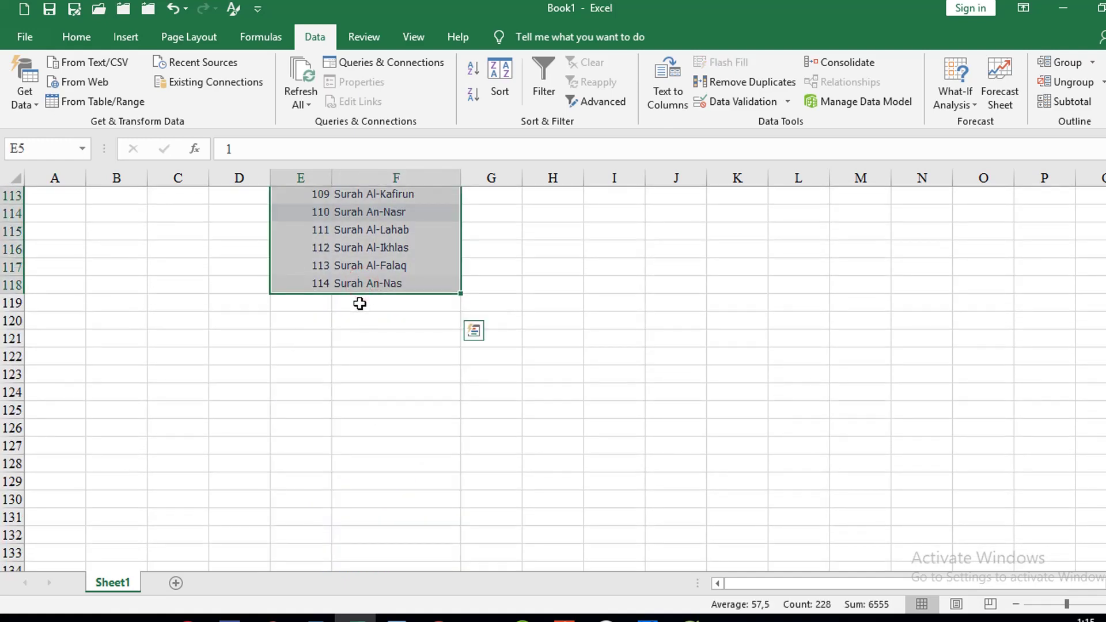
key("ctrl+c")
key("alt+Tab")
Turn Surat into a drop-down and paste the 114 numbered surahs as its options
left_click(863, 372)
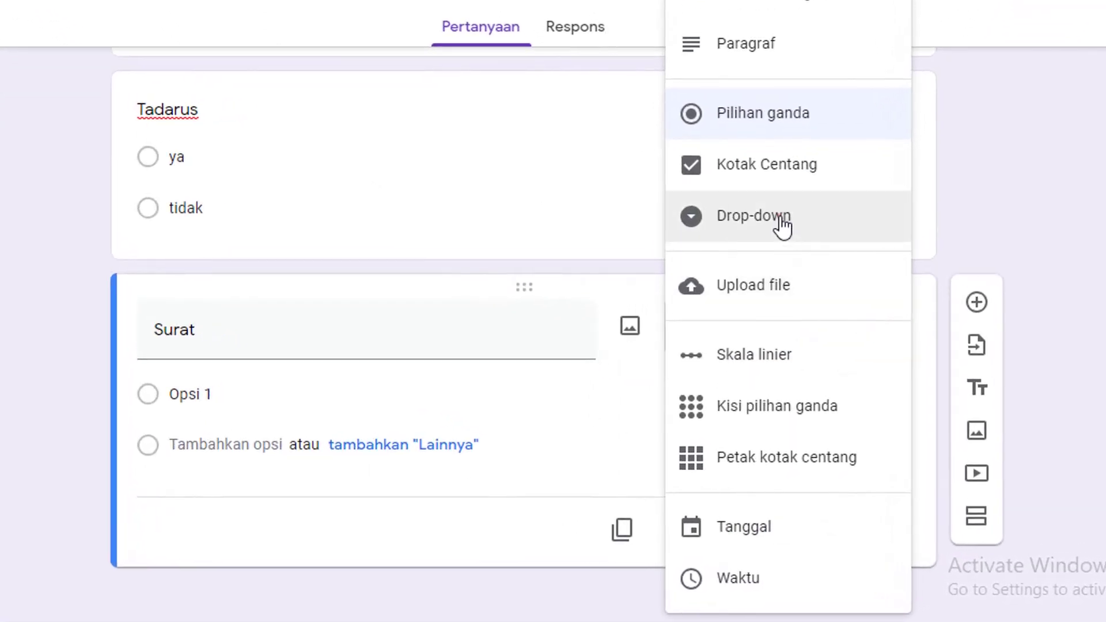
left_click(782, 225)
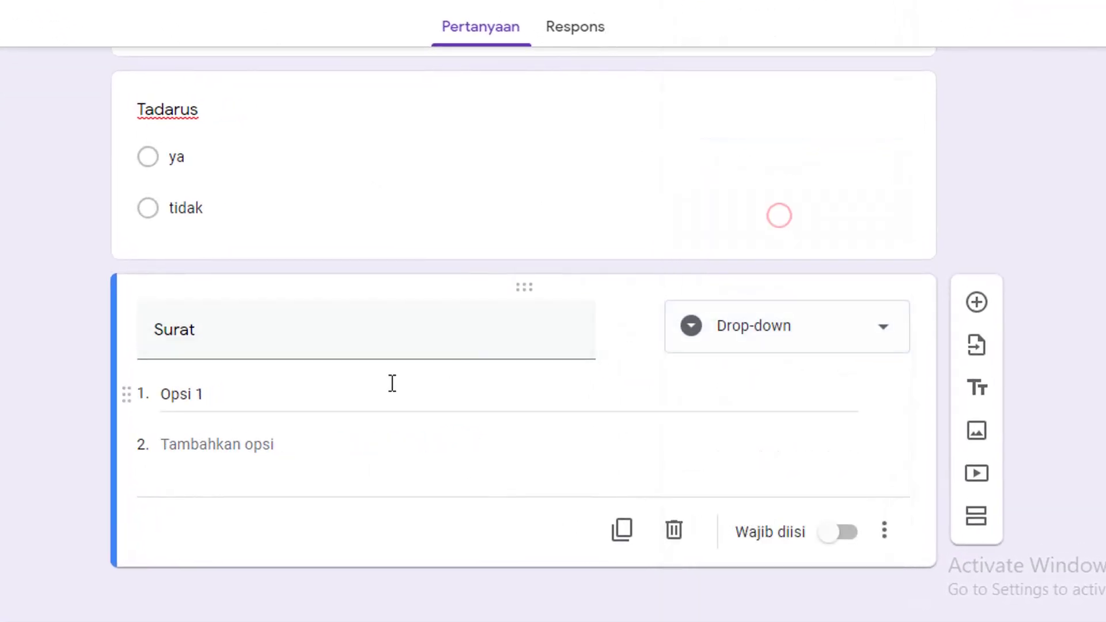
left_click(235, 399)
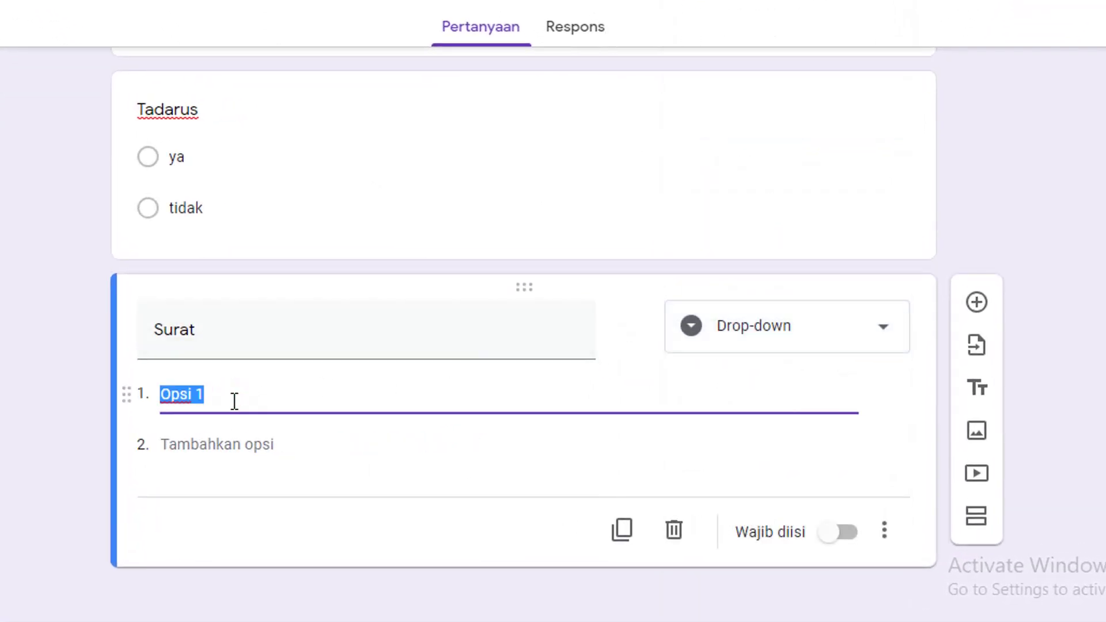
key("ctrl+v")
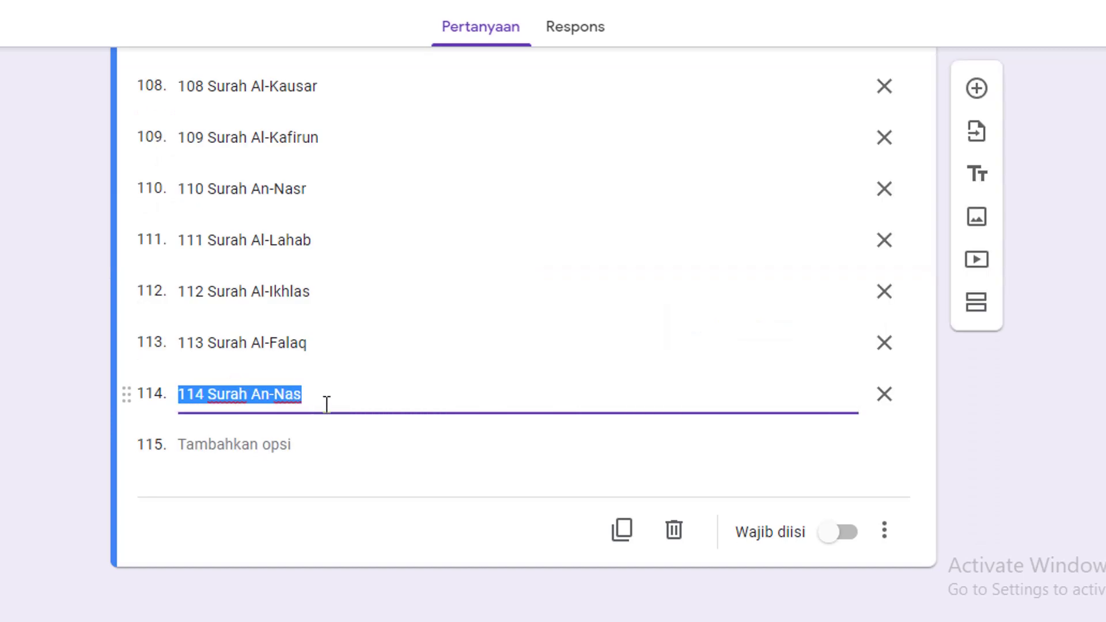
scroll(254, 329, "up", 15)
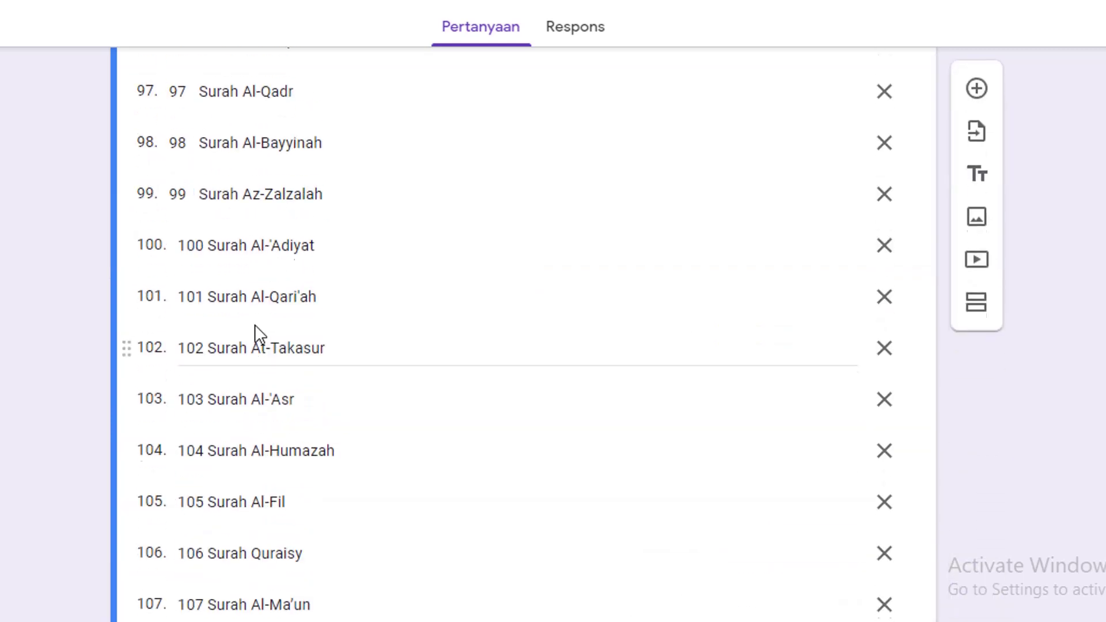
scroll(255, 323, "up", 8)
key("alt+Tab")
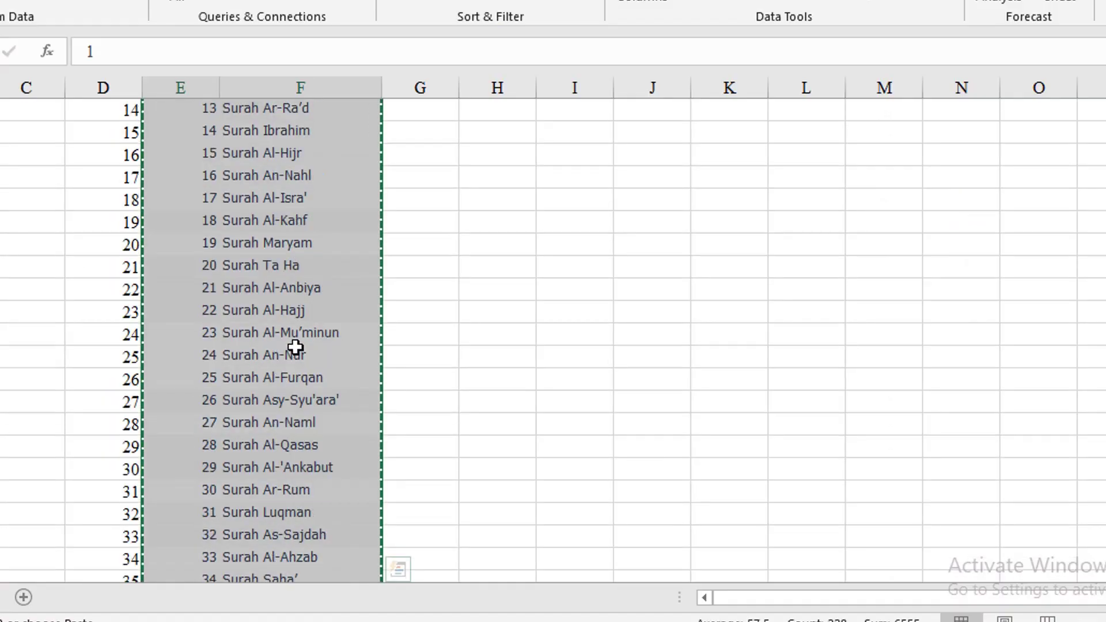
Copy only the surah names in F5:F118, without their numbers
scroll(292, 345, "up", 4)
left_click(279, 203)
scroll(296, 378, "down", 20)
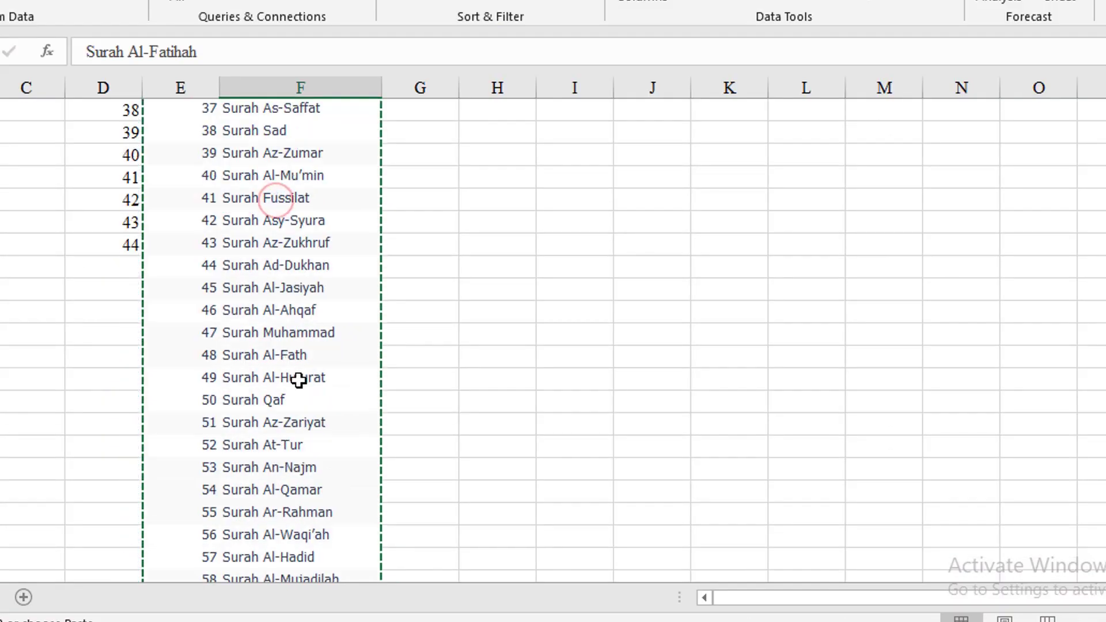
scroll(298, 427, "down", 12)
scroll(288, 403, "up", 5)
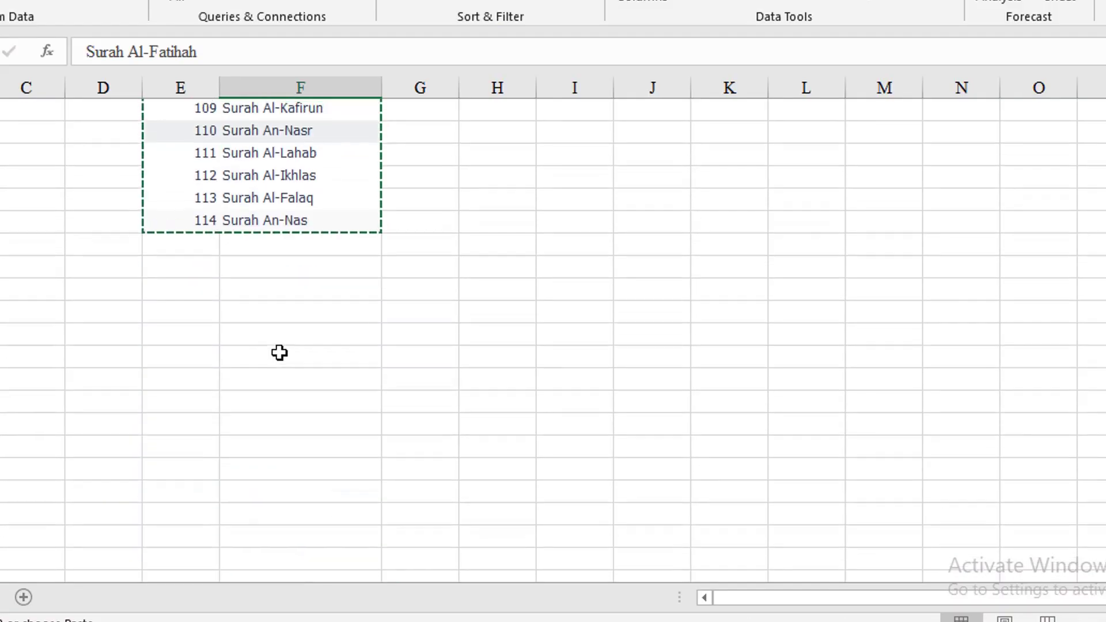
left_click(296, 222, "shift")
key("ctrl+c")
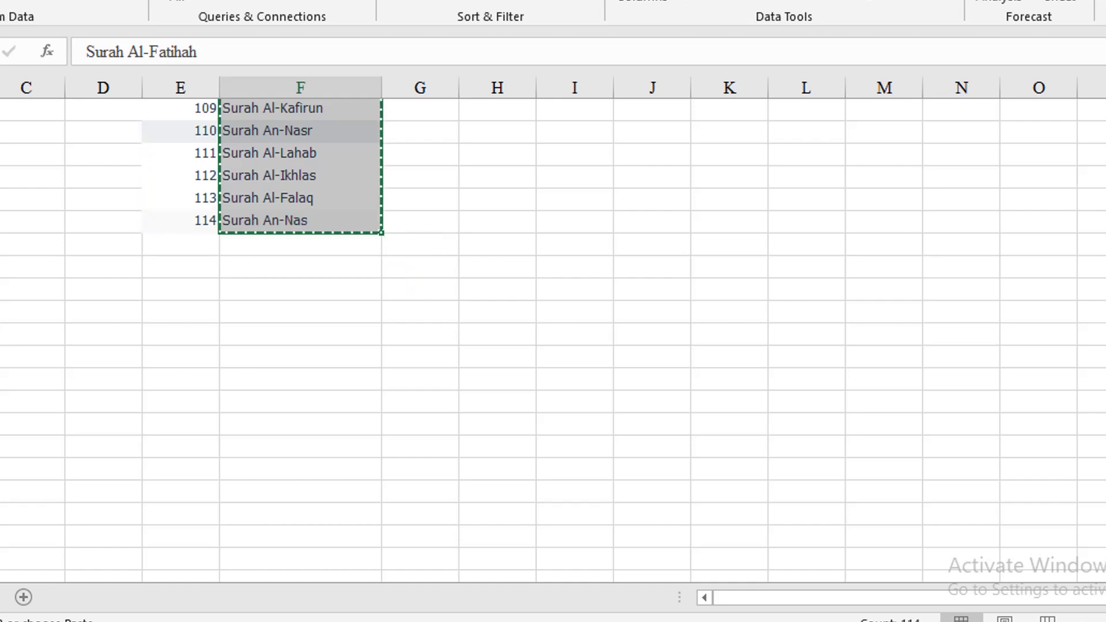
Undo the pasted numbered options in the Surat question
key("alt+Tab")
scroll(233, 340, "up", 10)
key("ctrl+z")
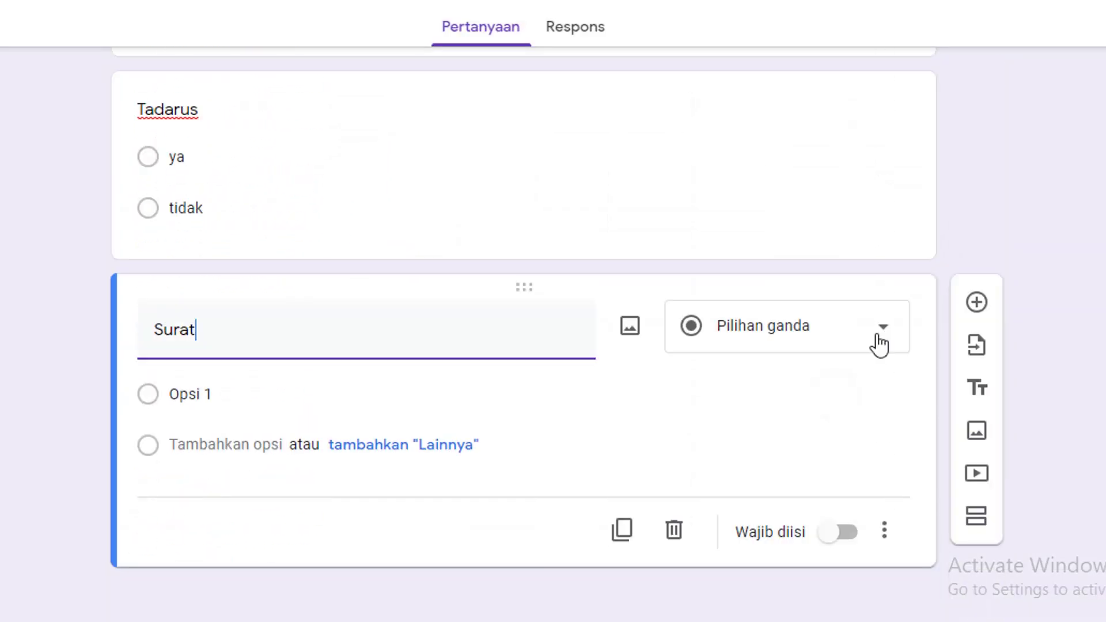
Make Surat a drop-down of the 114 surah names and add a new question after it
left_click(874, 322)
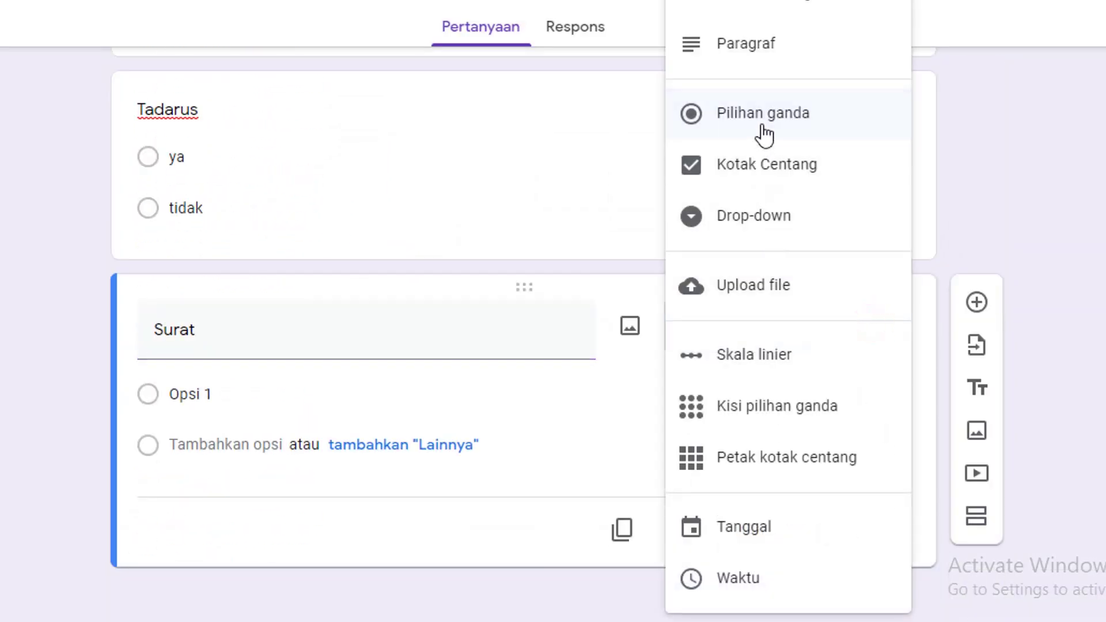
left_click(774, 221)
left_click(223, 398)
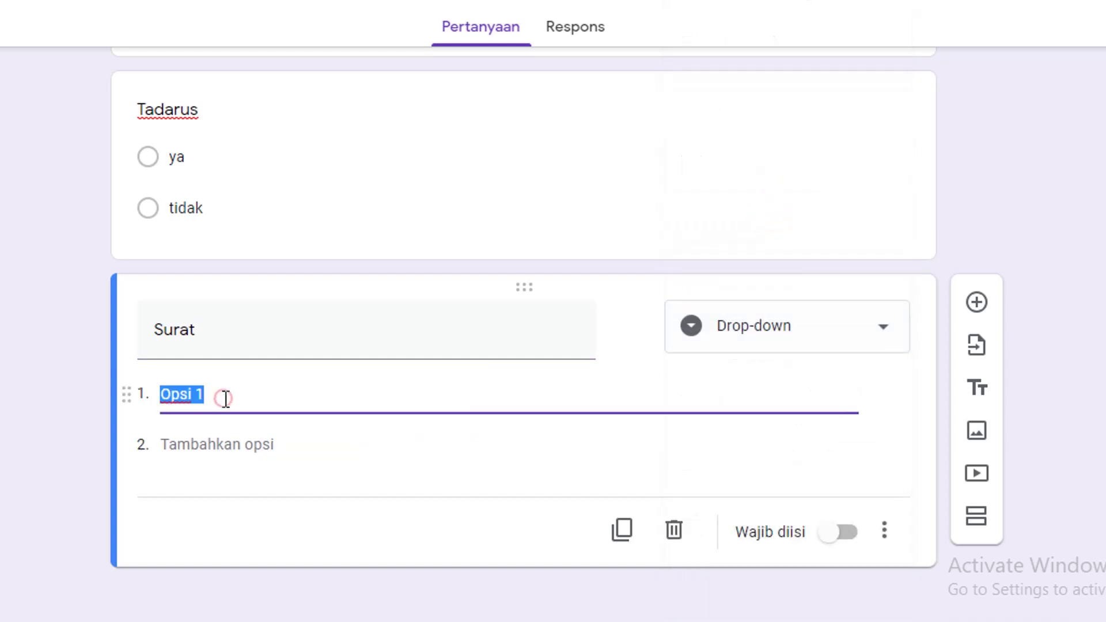
key("ctrl+v")
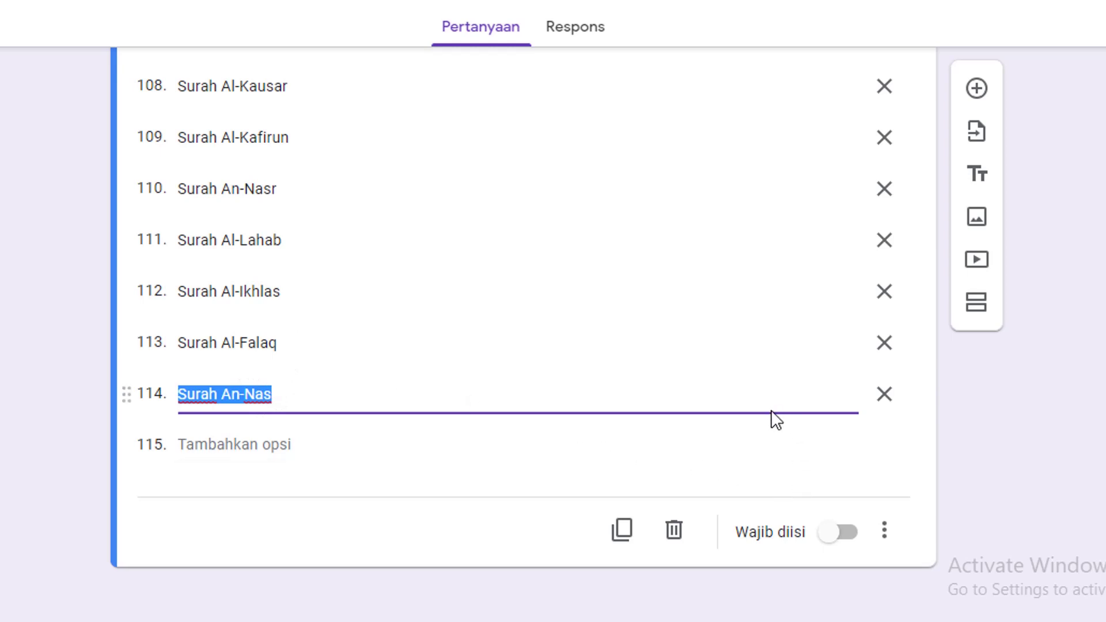
left_click(974, 98)
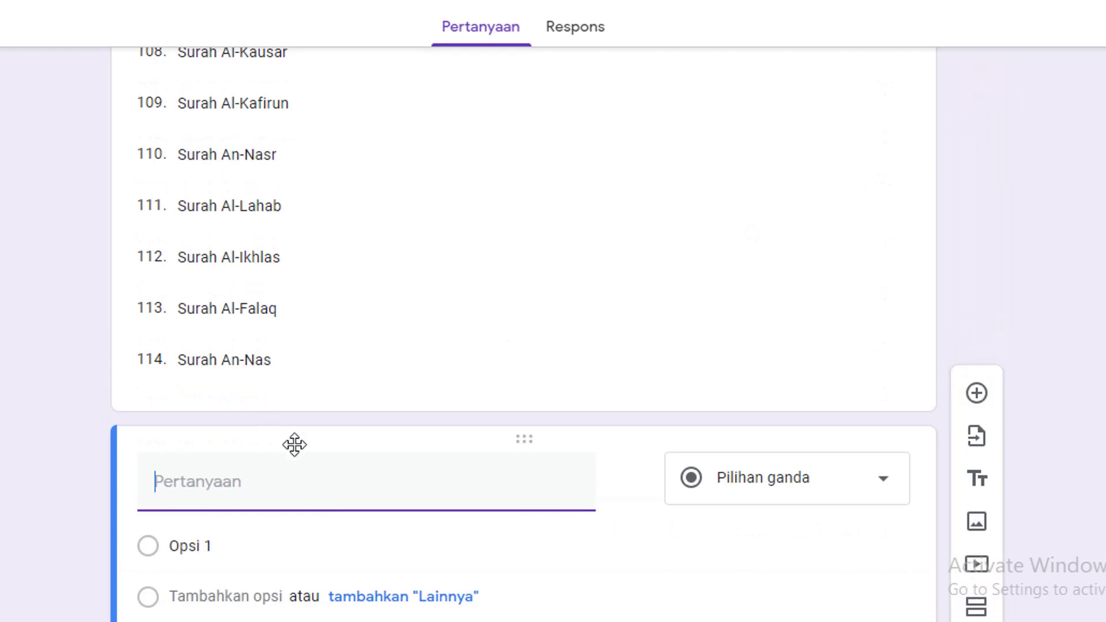
type("Ayat")
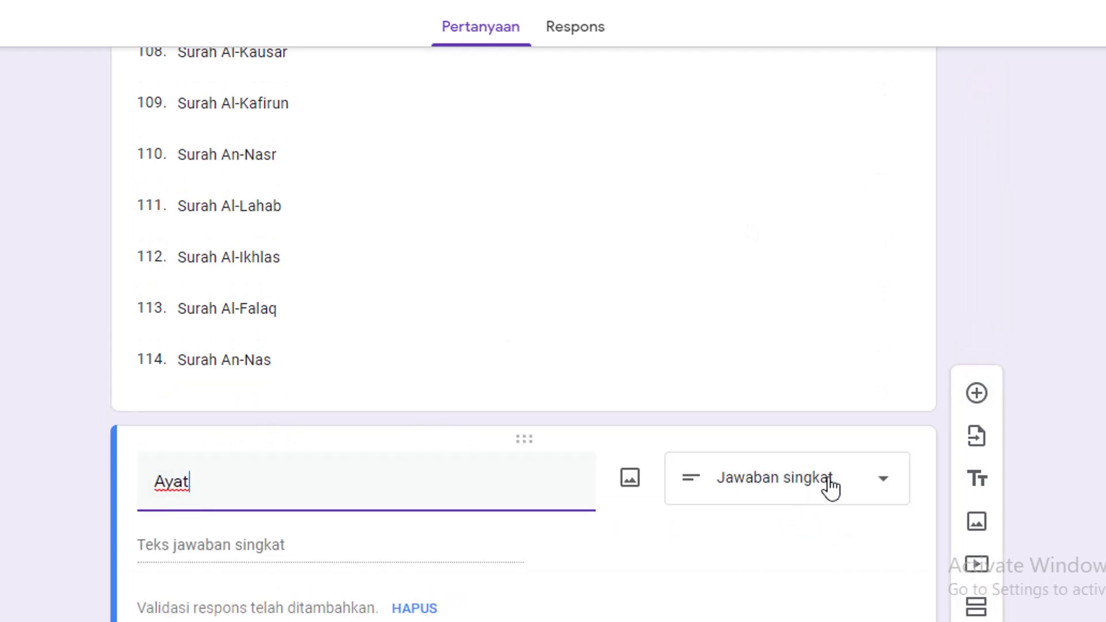
left_click(877, 486)
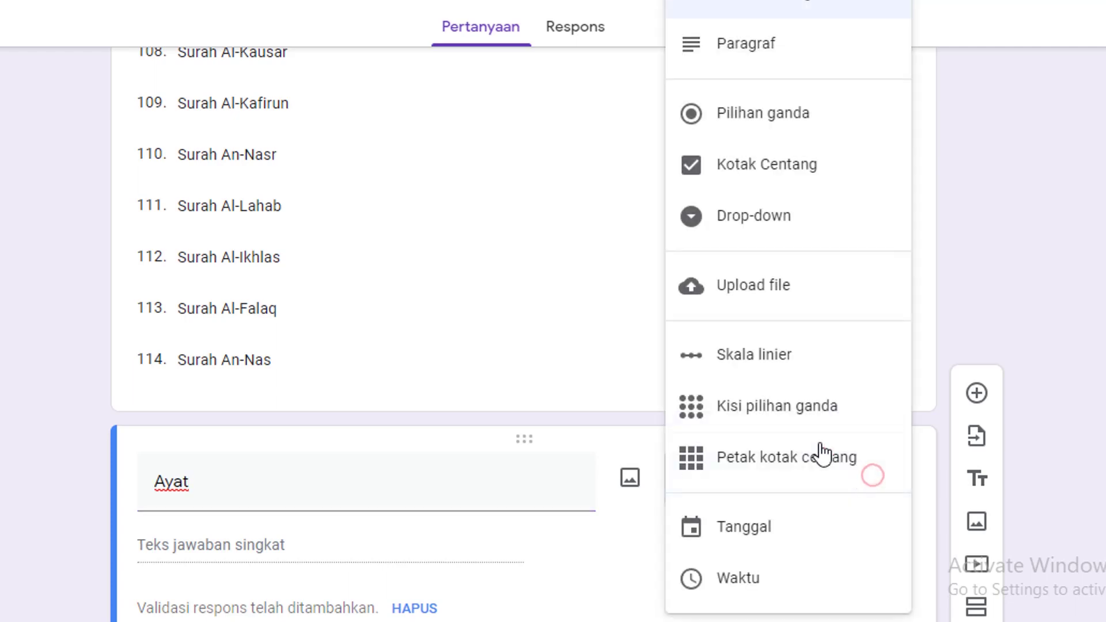
left_click(770, 4)
scroll(357, 470, "down", 4)
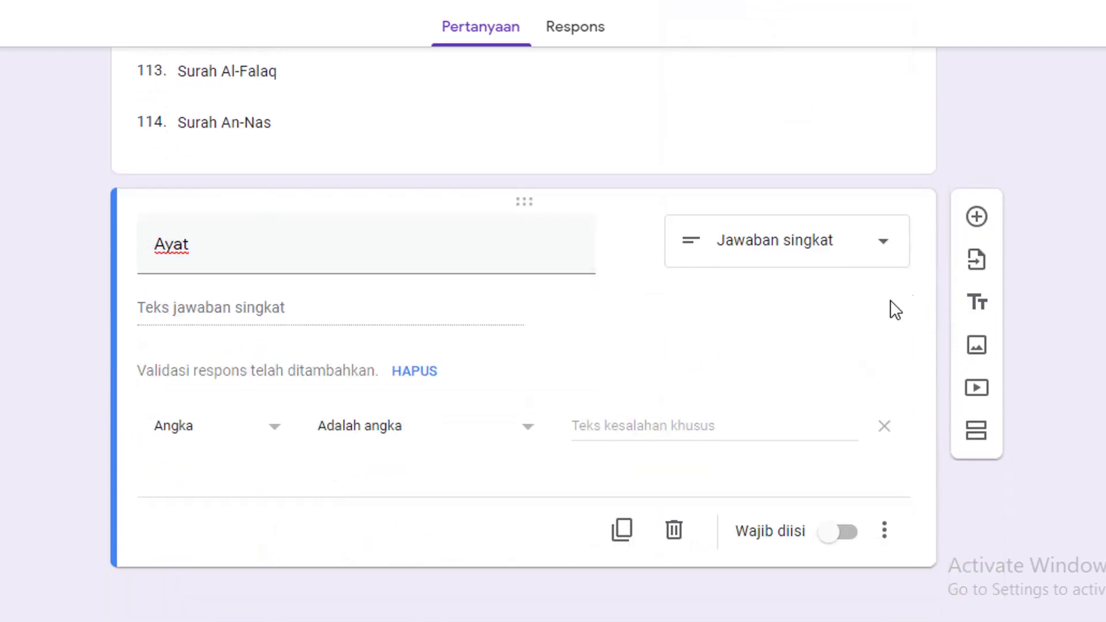
left_click(977, 216)
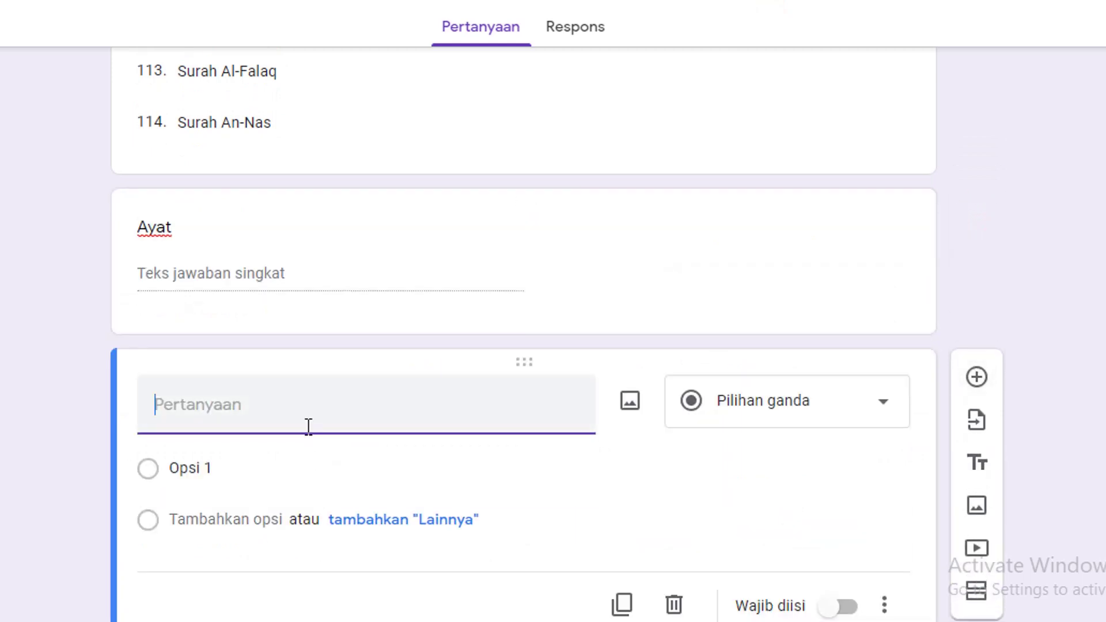
type("Tempat ")
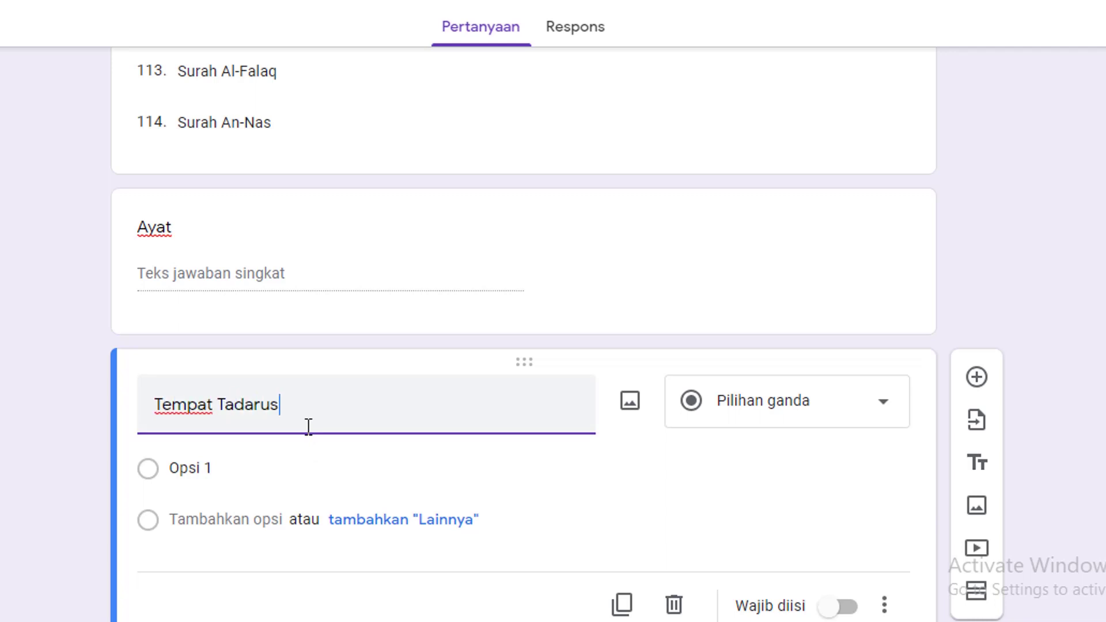
type("Tadarus")
left_click(879, 410)
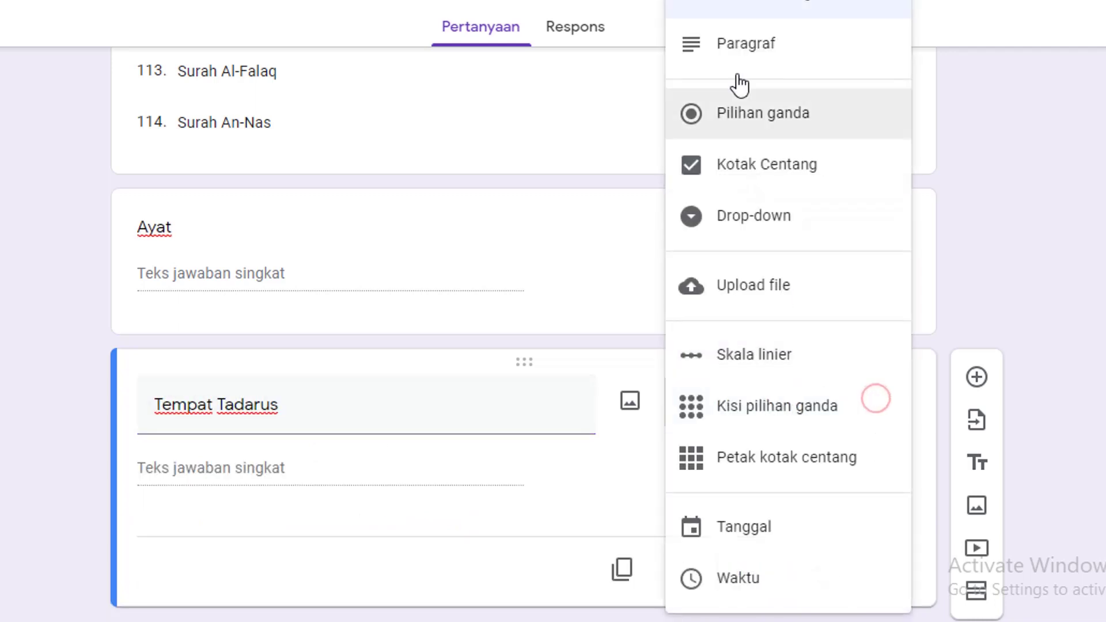
left_click(232, 320)
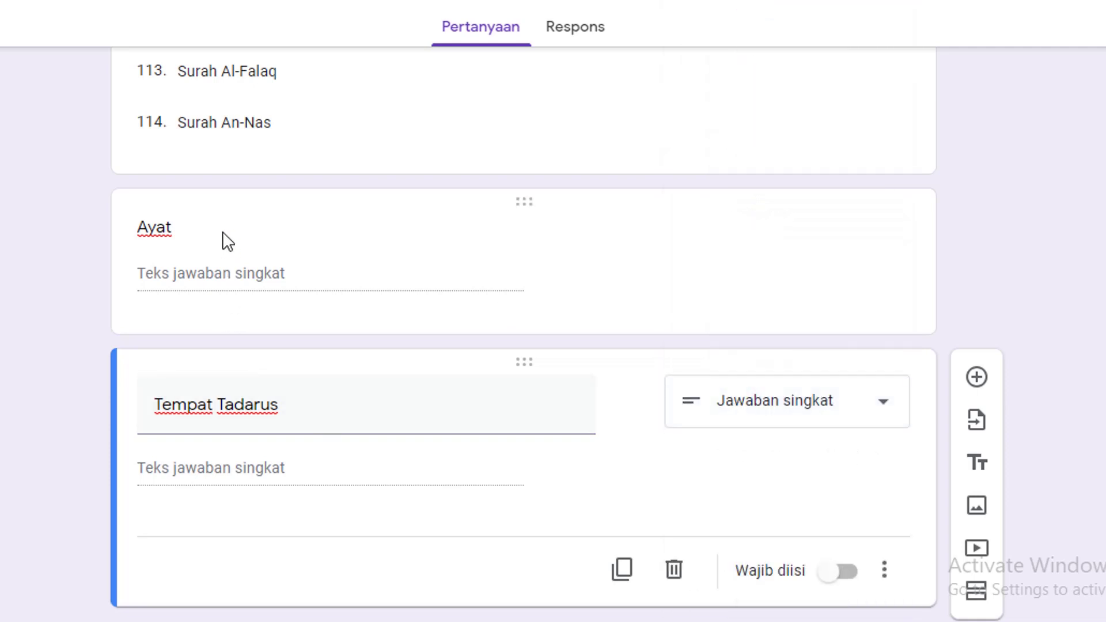
scroll(230, 265, "up", 8)
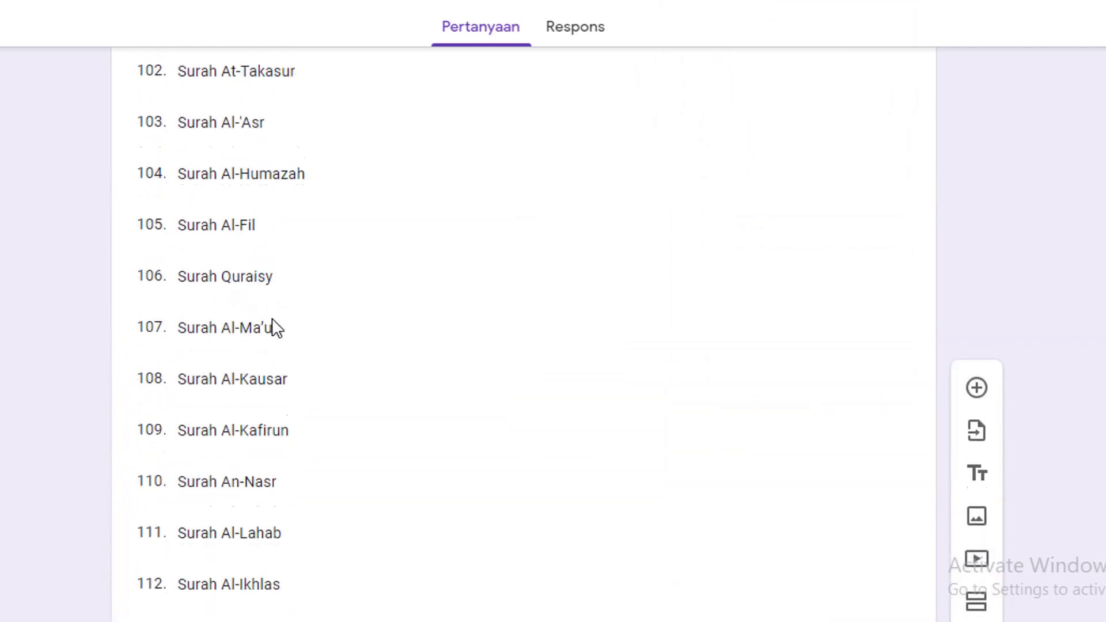
scroll(272, 329, "down", 9)
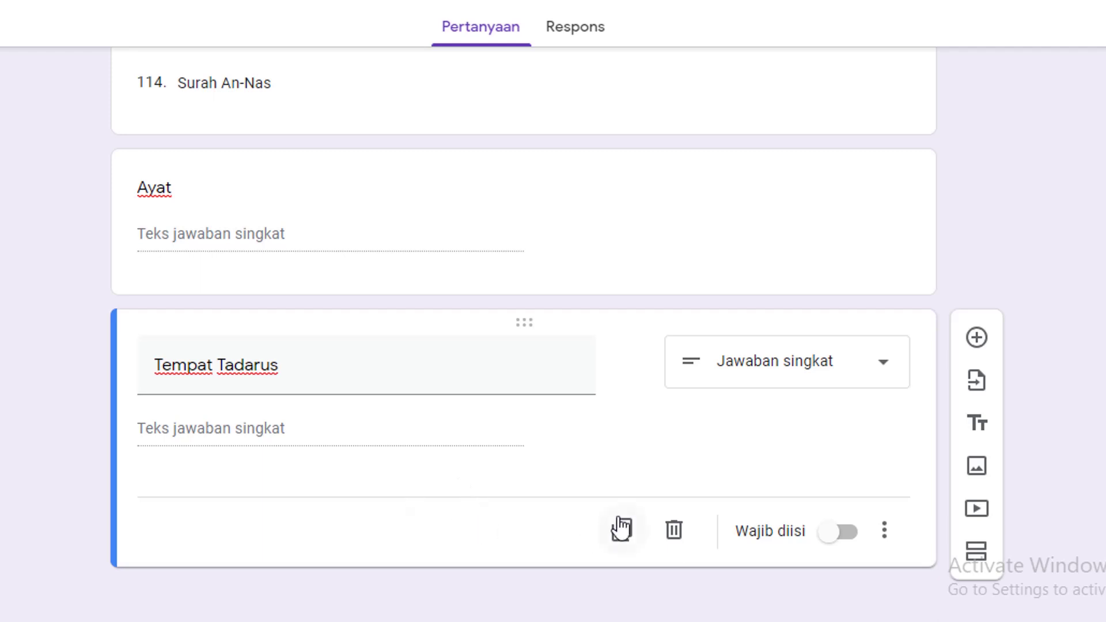
scroll(805, 323, "up", 20)
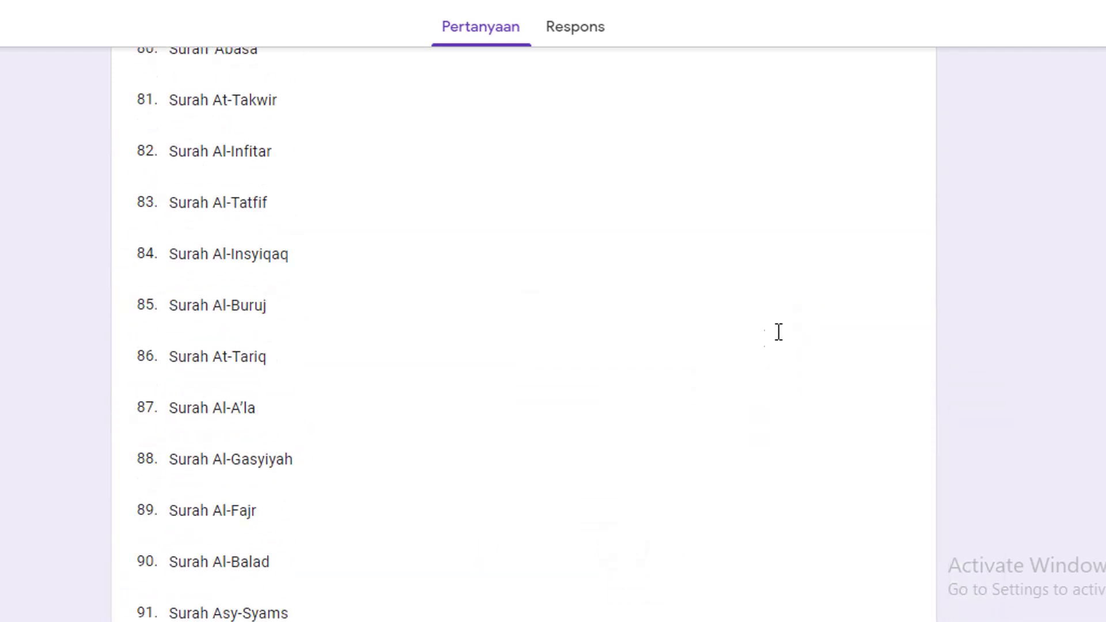
scroll(701, 313, "up", 20)
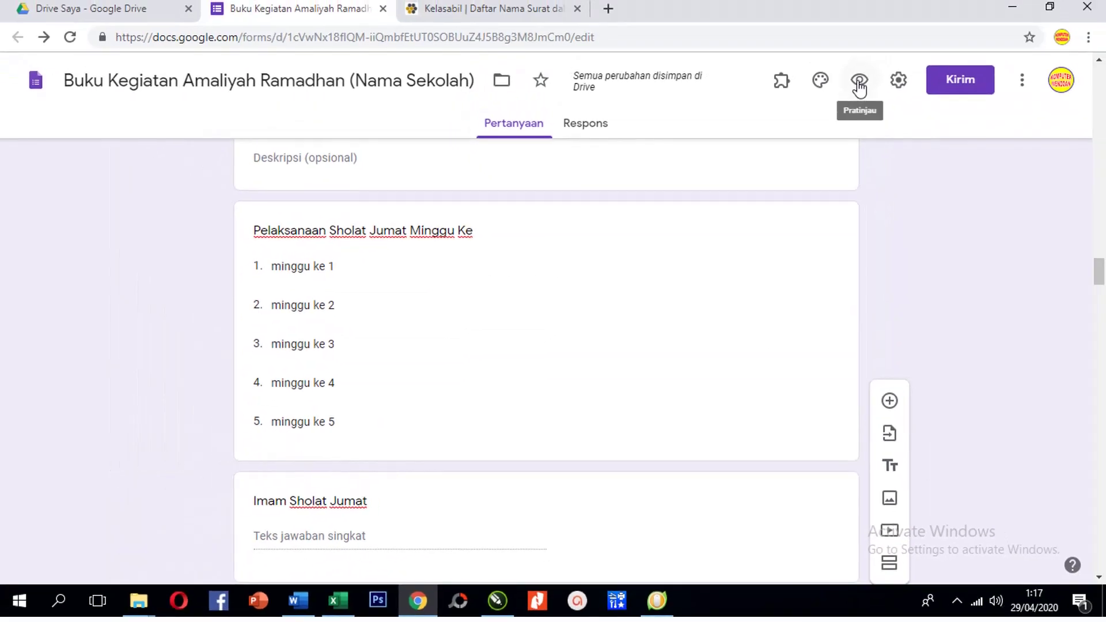
In the form preview, enter a student name, class 7 B and roll number 10, then continue
left_click(859, 84)
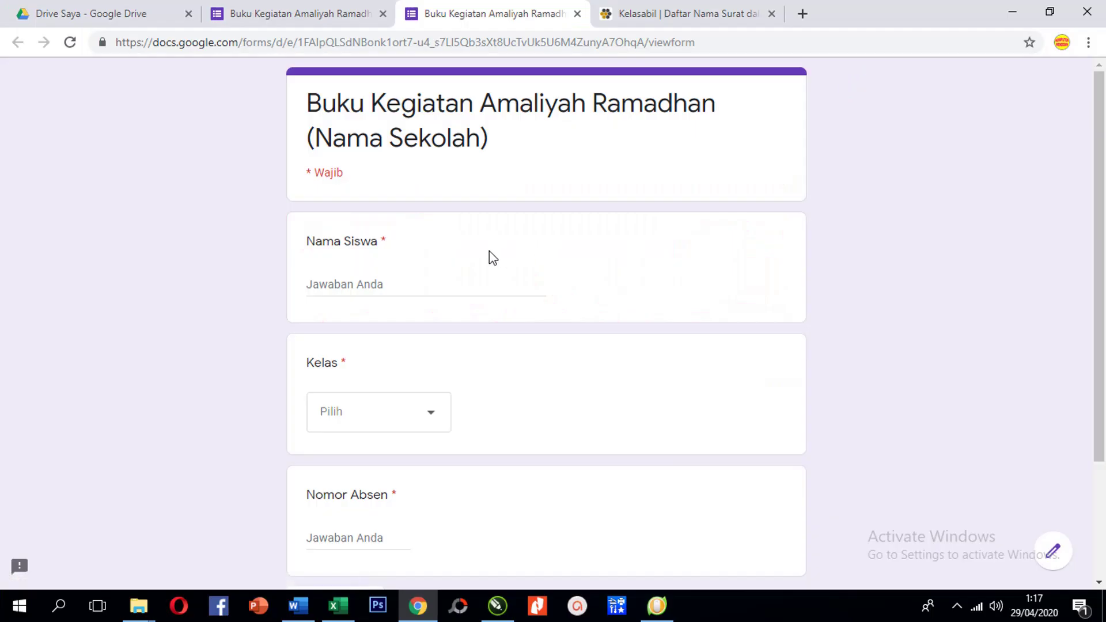
left_click(401, 285)
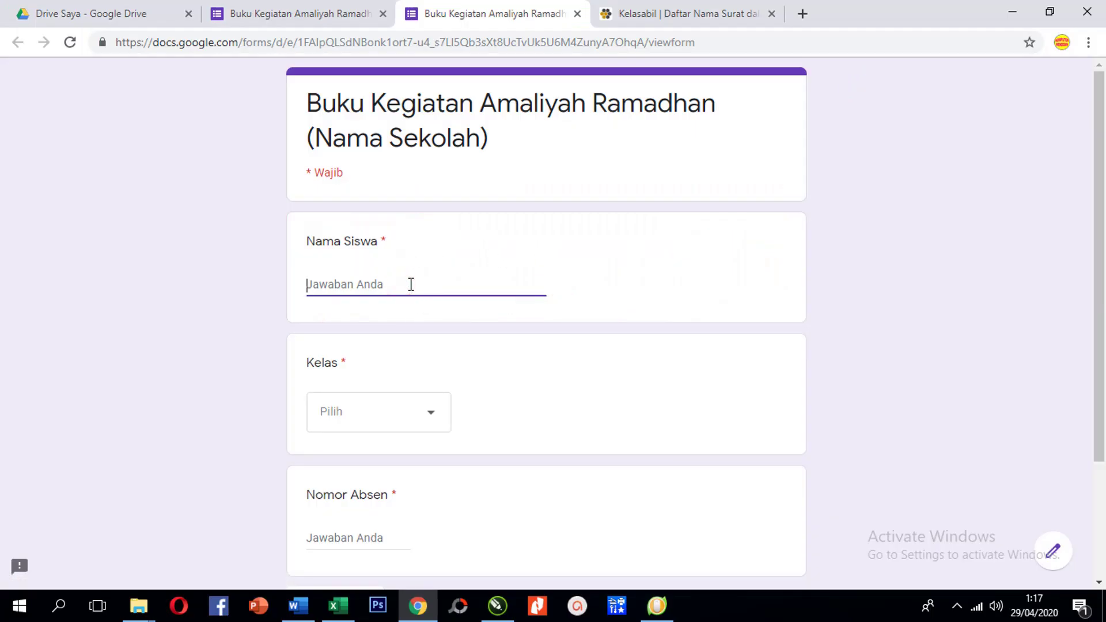
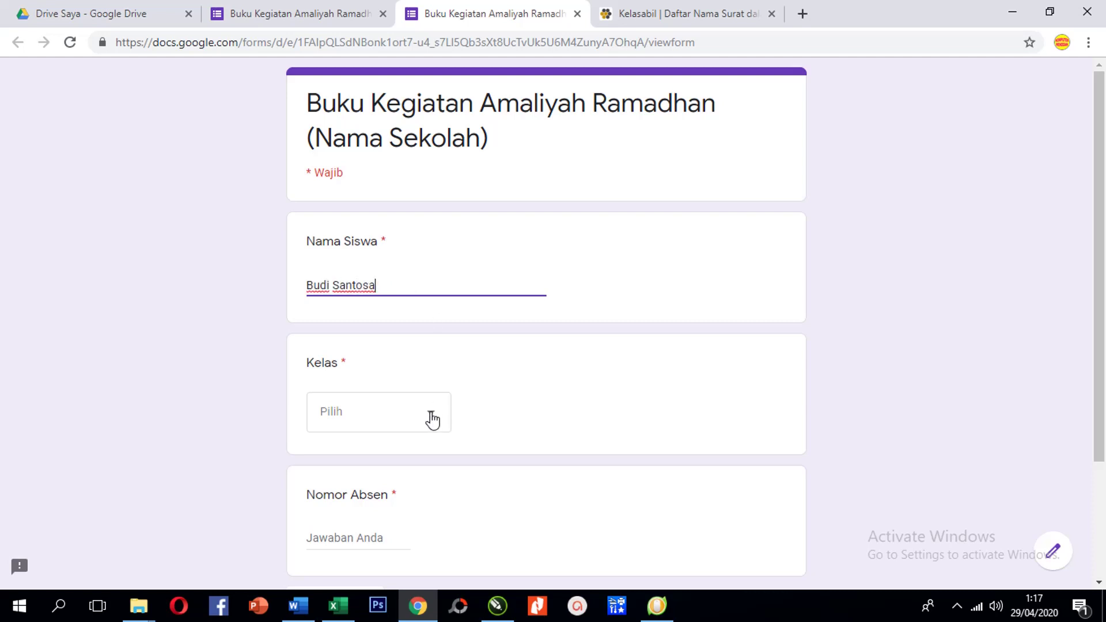
left_click(436, 408)
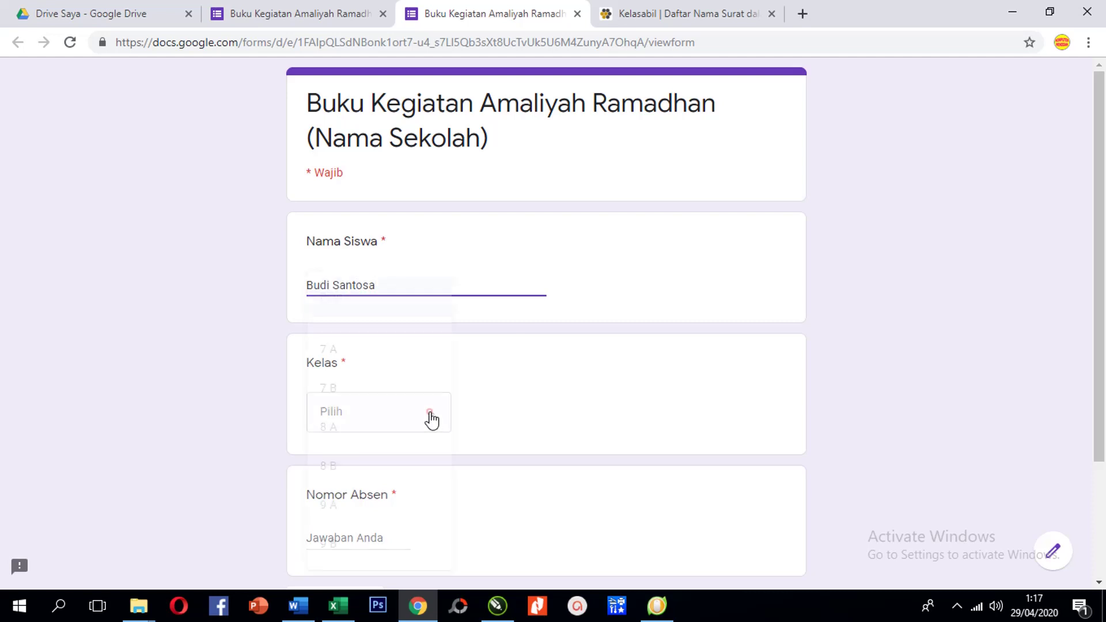
left_click(362, 397)
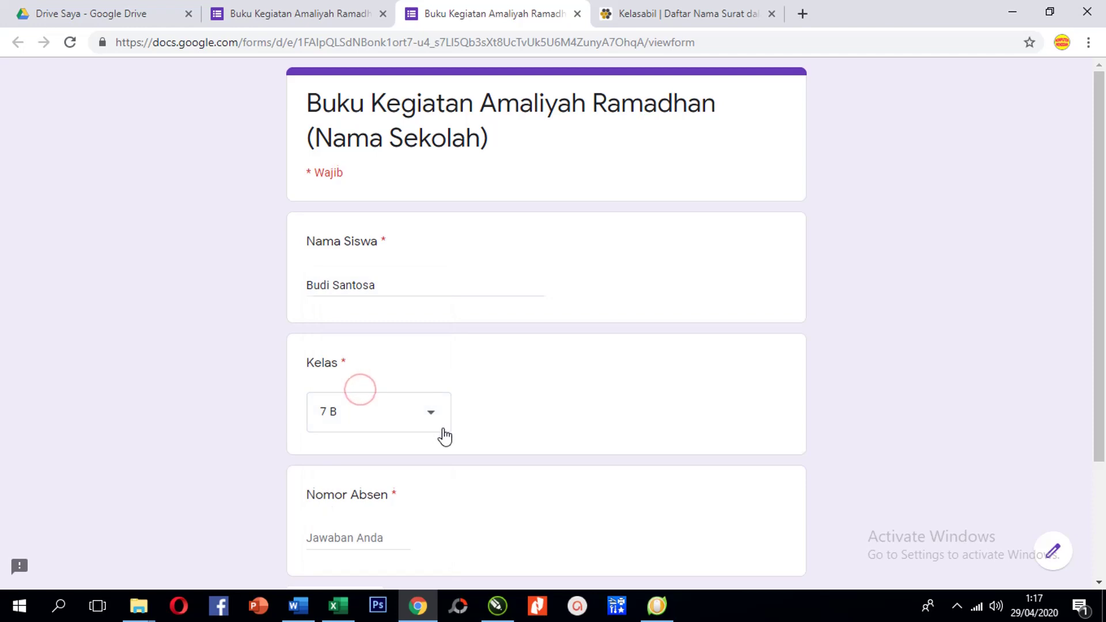
scroll(443, 435, "down", 3)
left_click(394, 376)
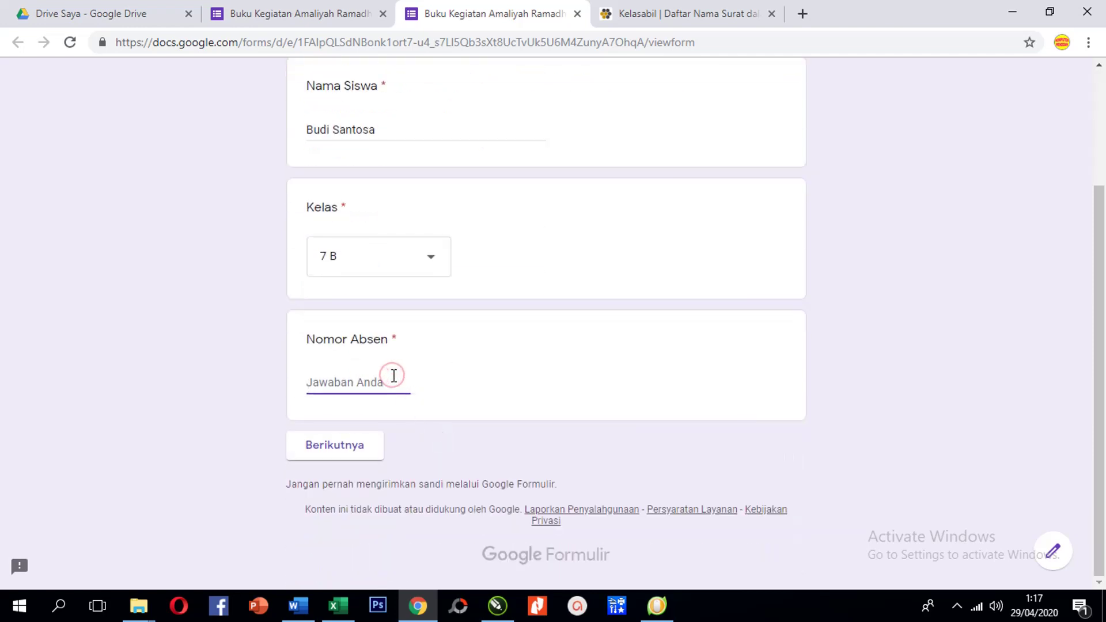
type("10")
left_click(337, 453)
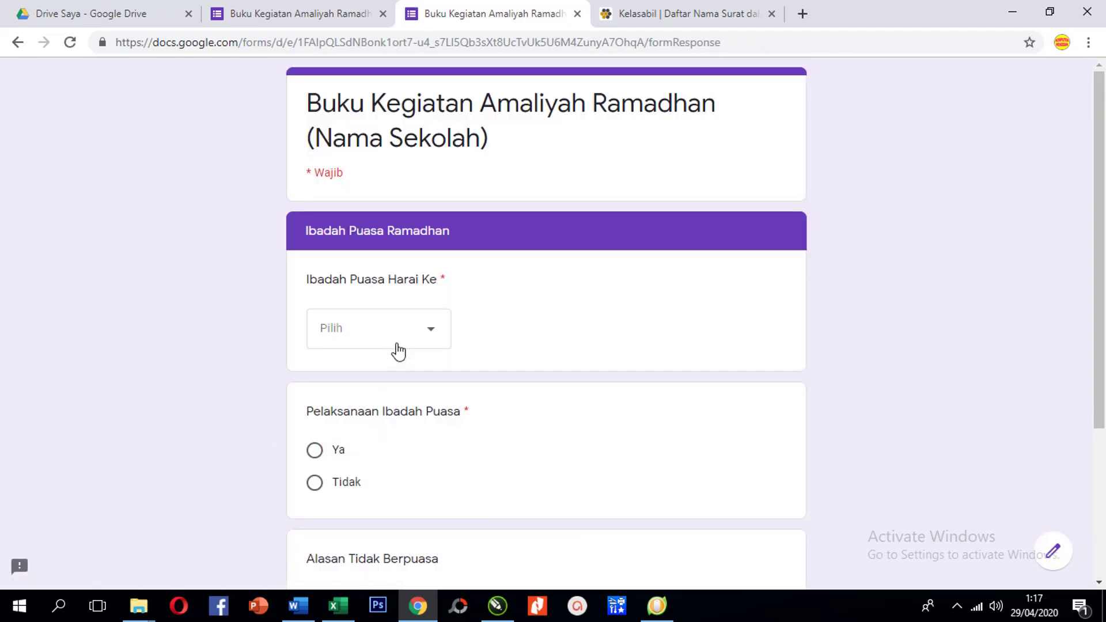
Answer fasting day 1 with Ya and continue to the Sholat Fardlu page
left_click(435, 333)
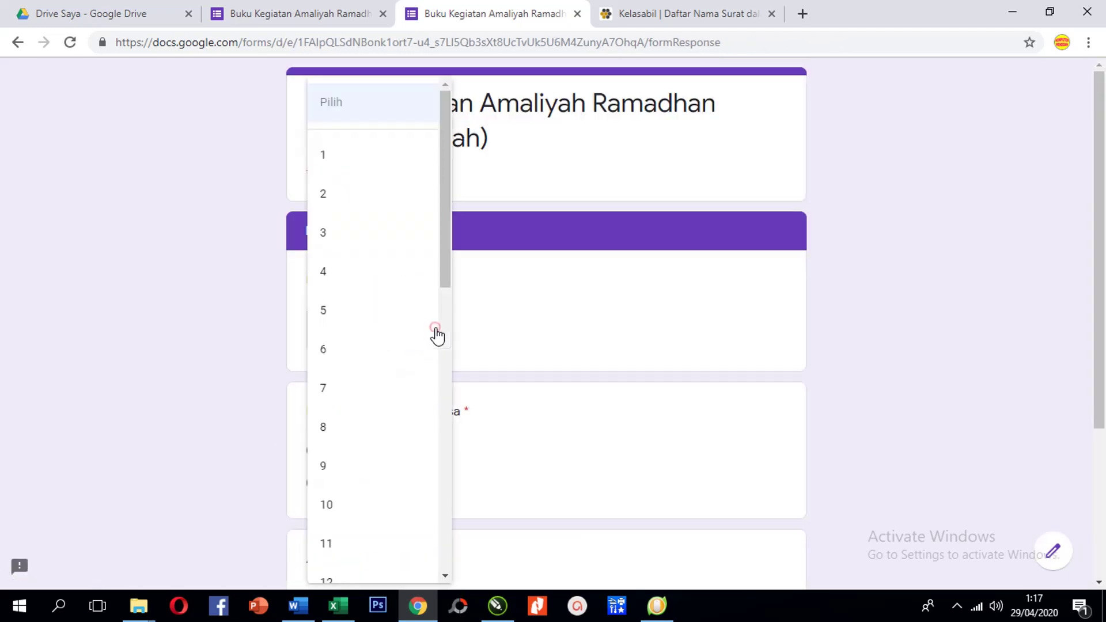
left_click(369, 171)
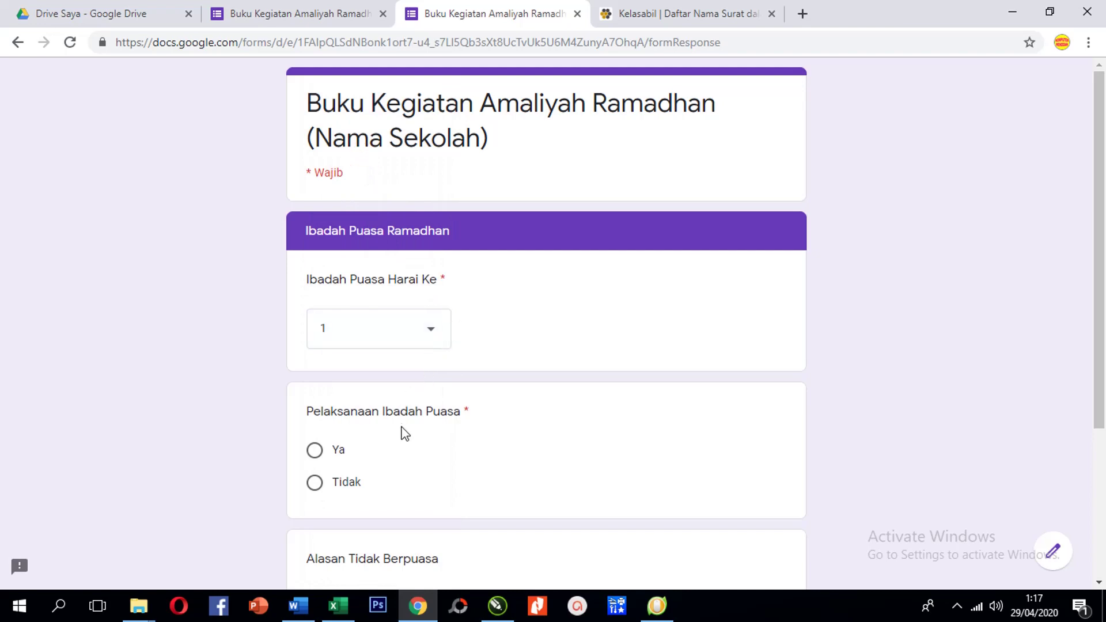
scroll(405, 434, "down", 3)
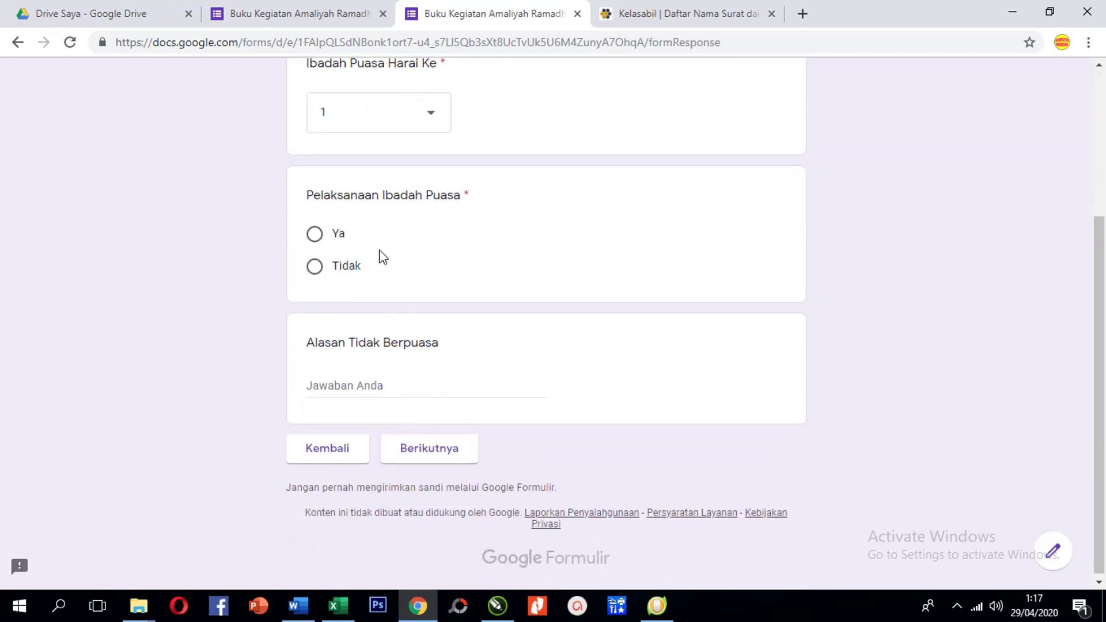
left_click(316, 235)
left_click(415, 455)
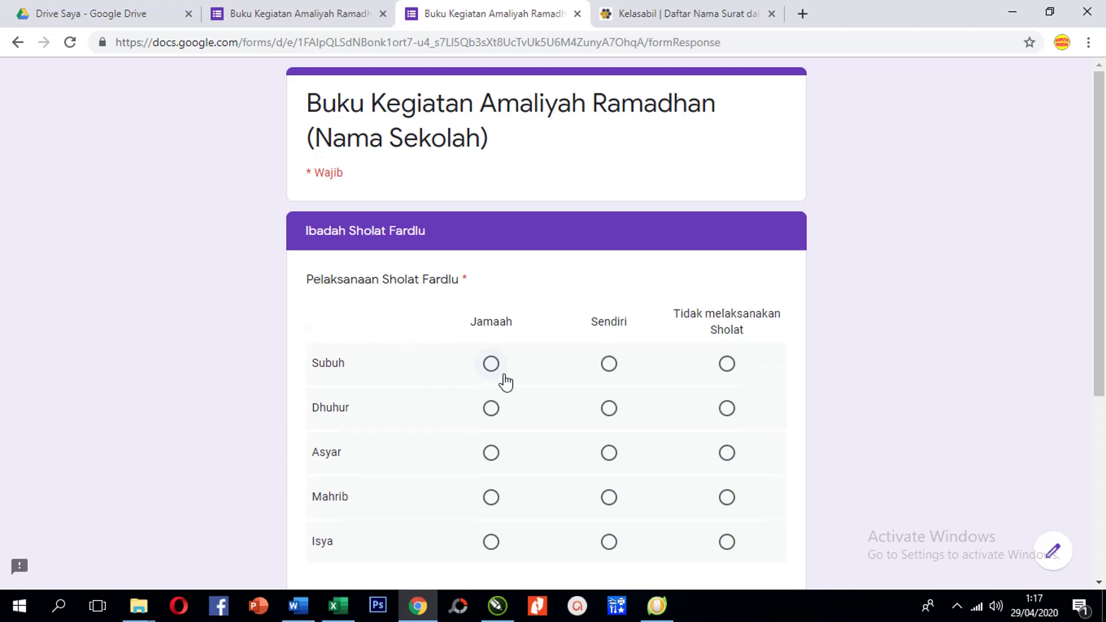
Mark Subuh, Dhuhur, Asyar, Mahrib and Isya as prayed Sendiri, then continue
scroll(504, 382, "down", 4)
scroll(504, 382, "up", 4)
left_click(609, 363)
left_click(608, 409)
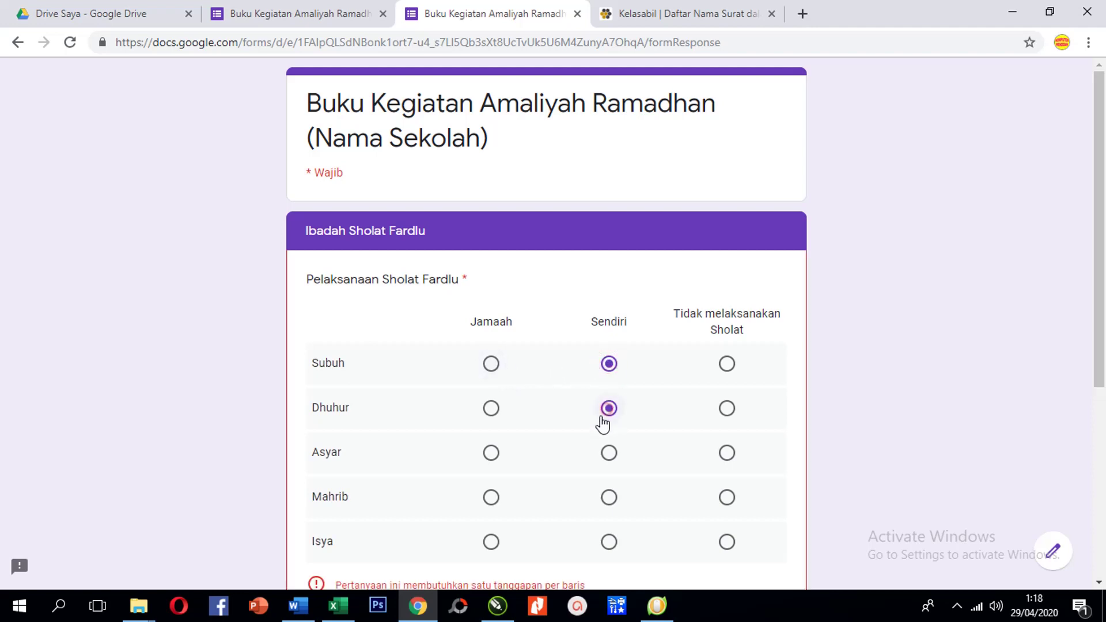
scroll(599, 425, "down", 4)
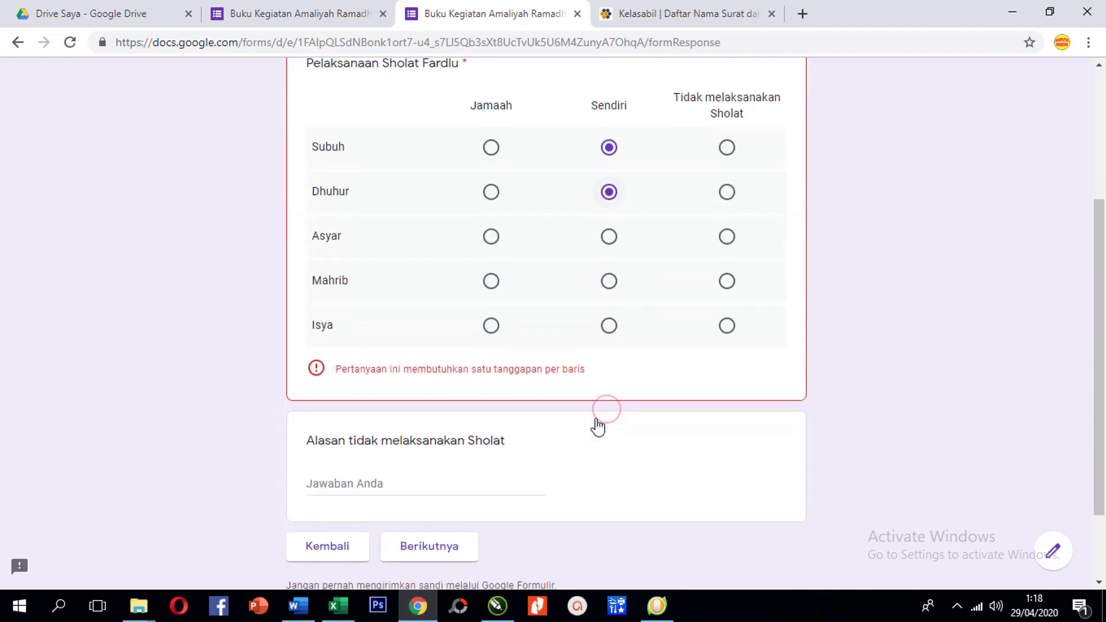
left_click(609, 241)
left_click(609, 284)
left_click(610, 327)
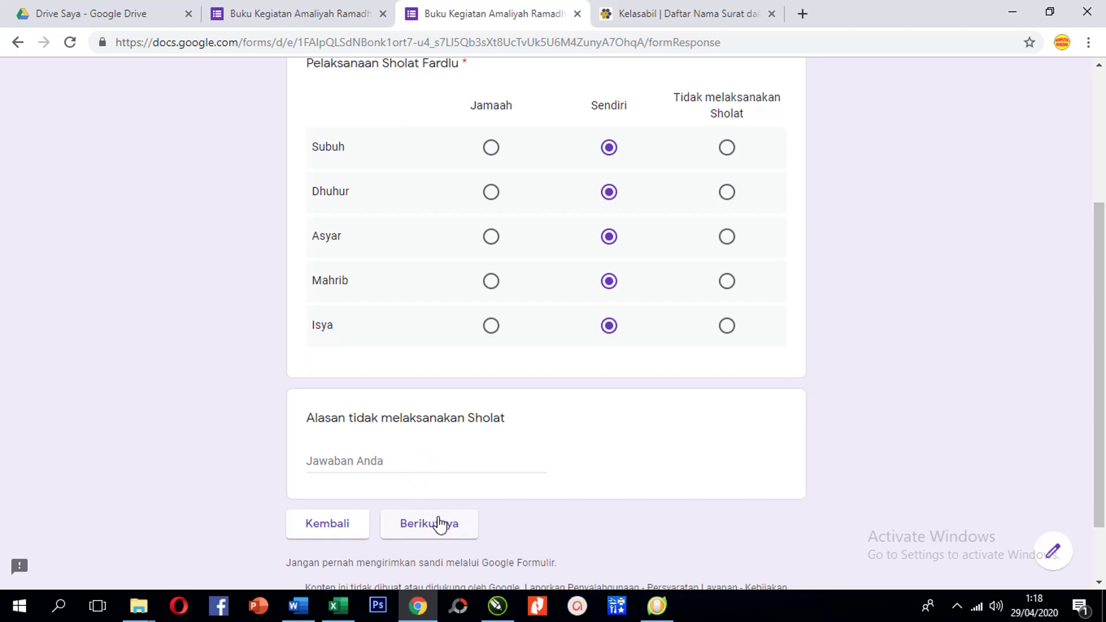
left_click(440, 524)
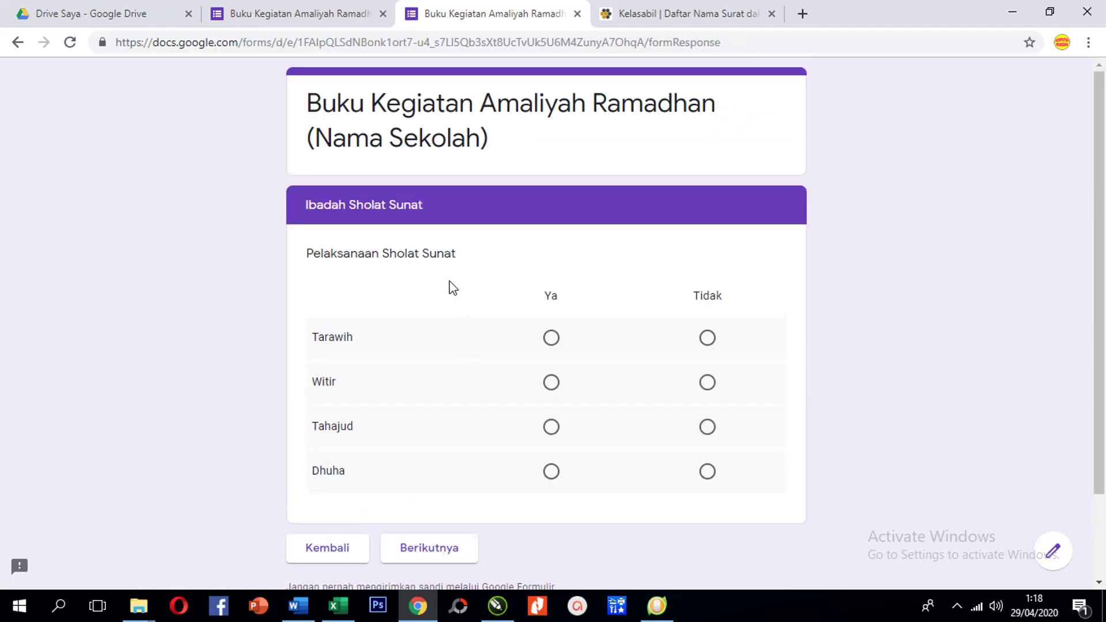
Answer Ya for Tarawih, Witir and Tahajud, then continue to the Jumat page
left_click(552, 338)
left_click(552, 384)
left_click(551, 427)
scroll(595, 451, "down", 2)
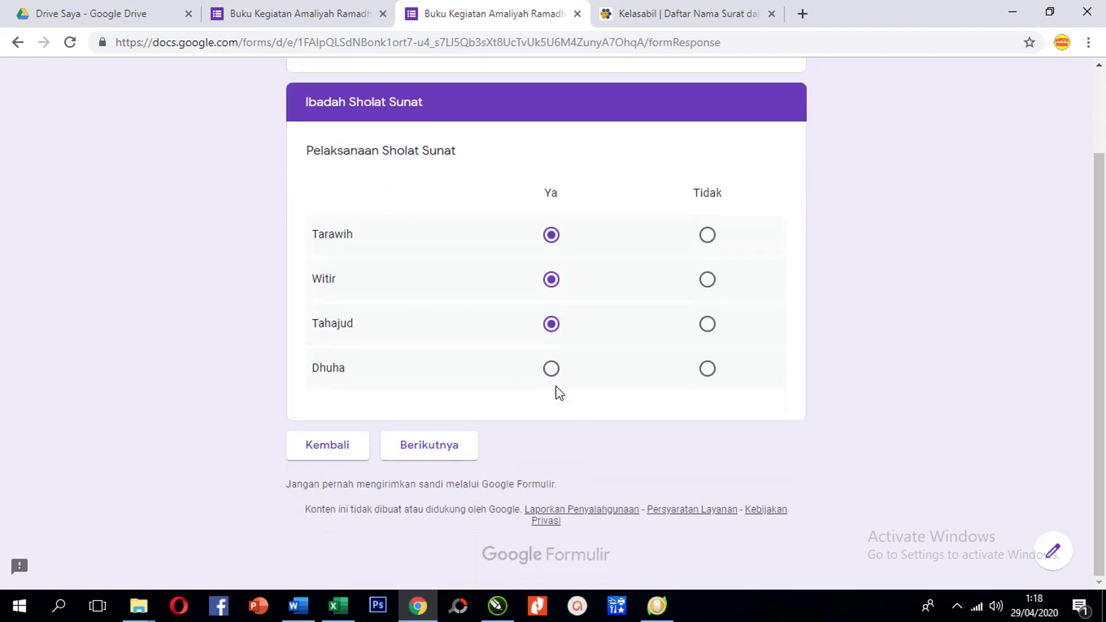
left_click(444, 453)
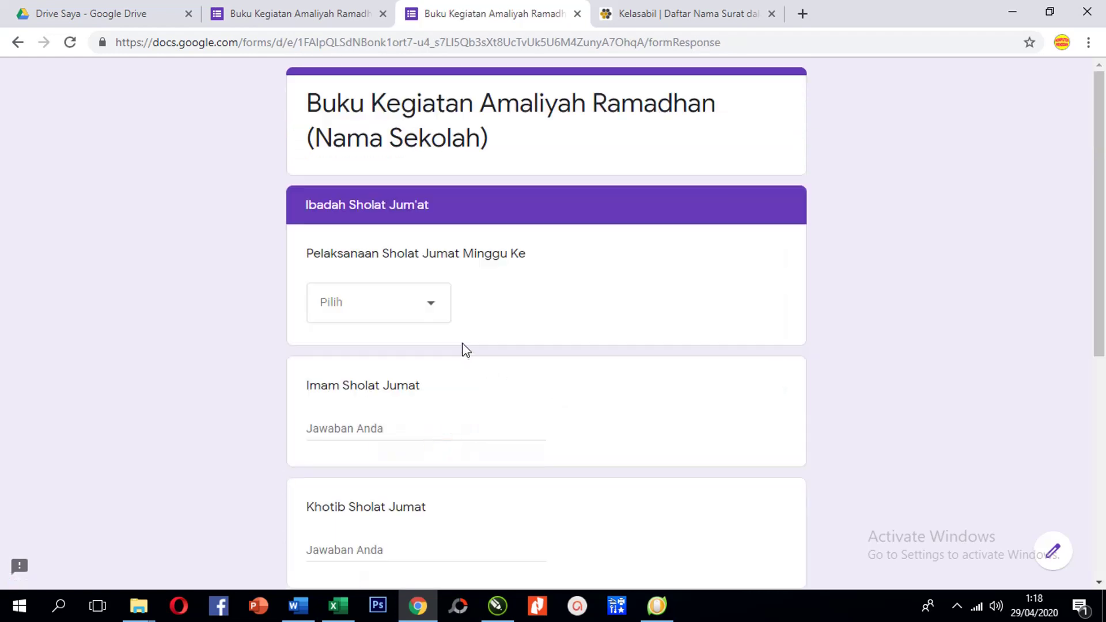
Choose minggu ke 1 and enter the imam's and khotib's names
left_click(437, 311)
left_click(430, 359)
scroll(501, 380, "down", 3)
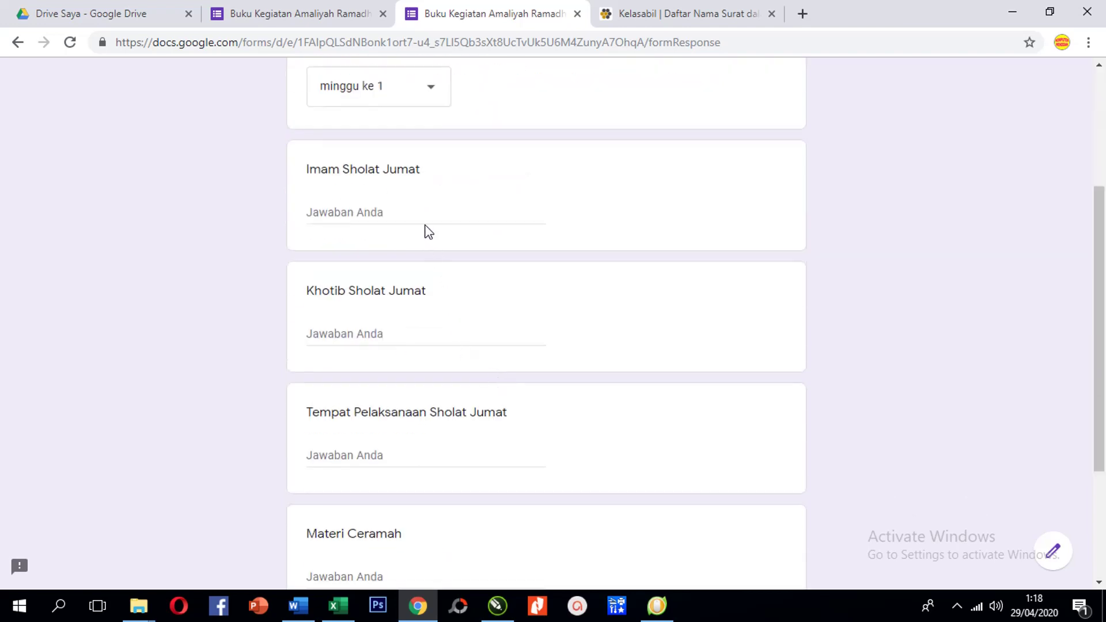
scroll(376, 425, "up", 3)
left_click(419, 428)
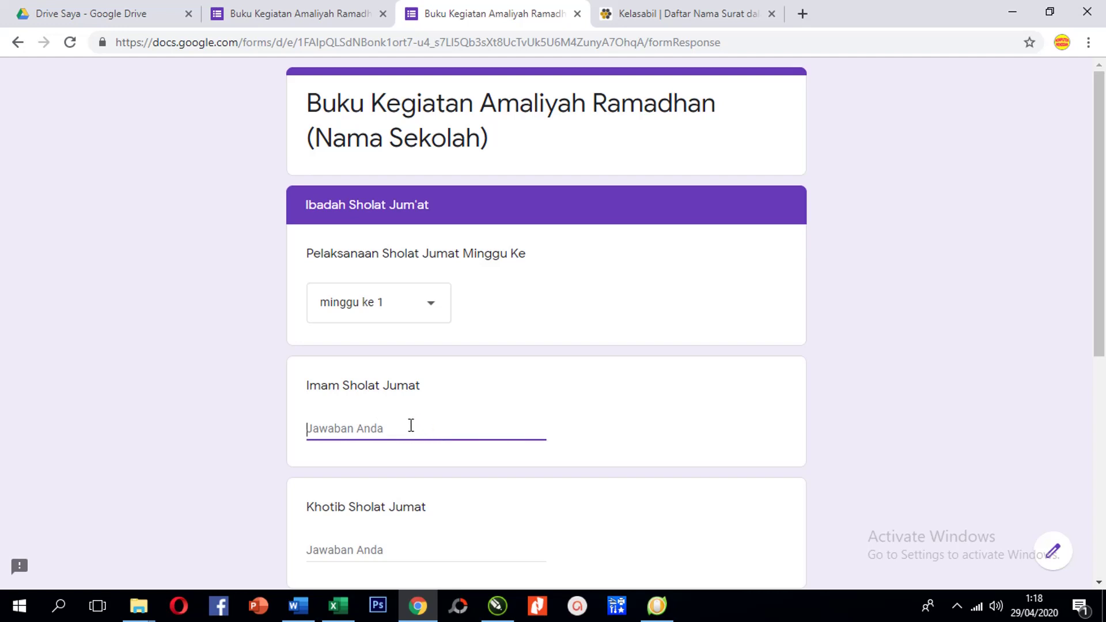
type("Subekti")
scroll(397, 433, "down", 3)
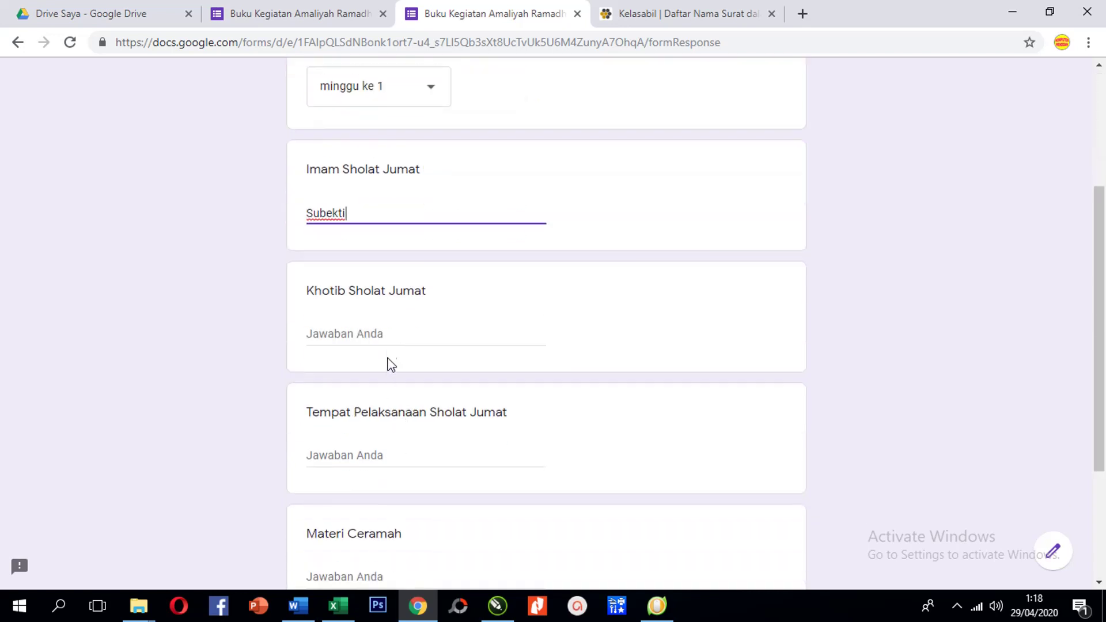
left_click(404, 332)
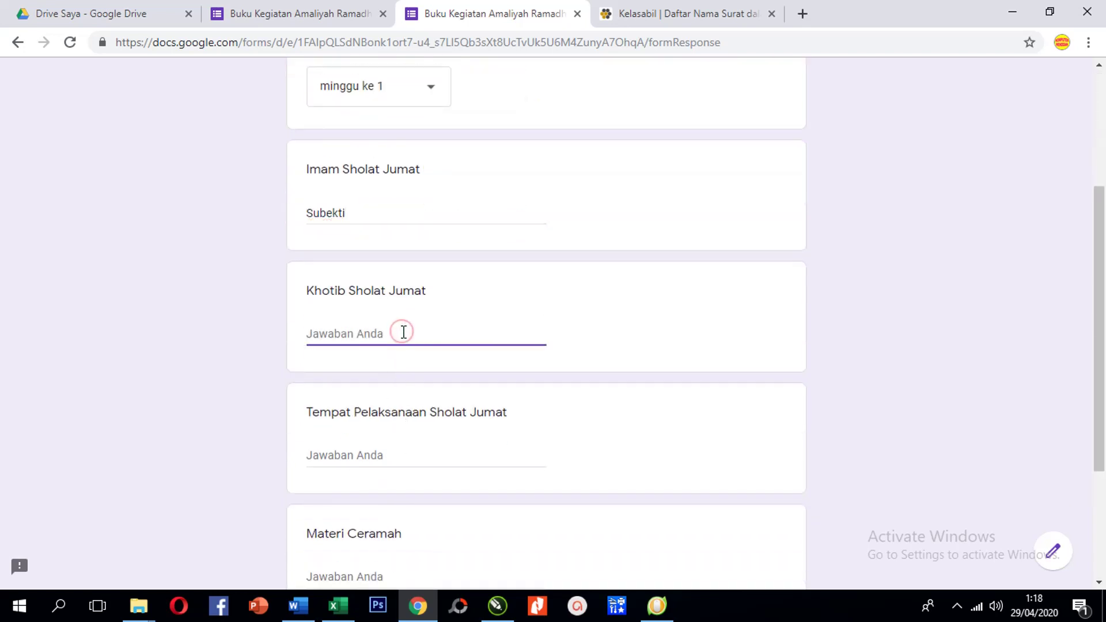
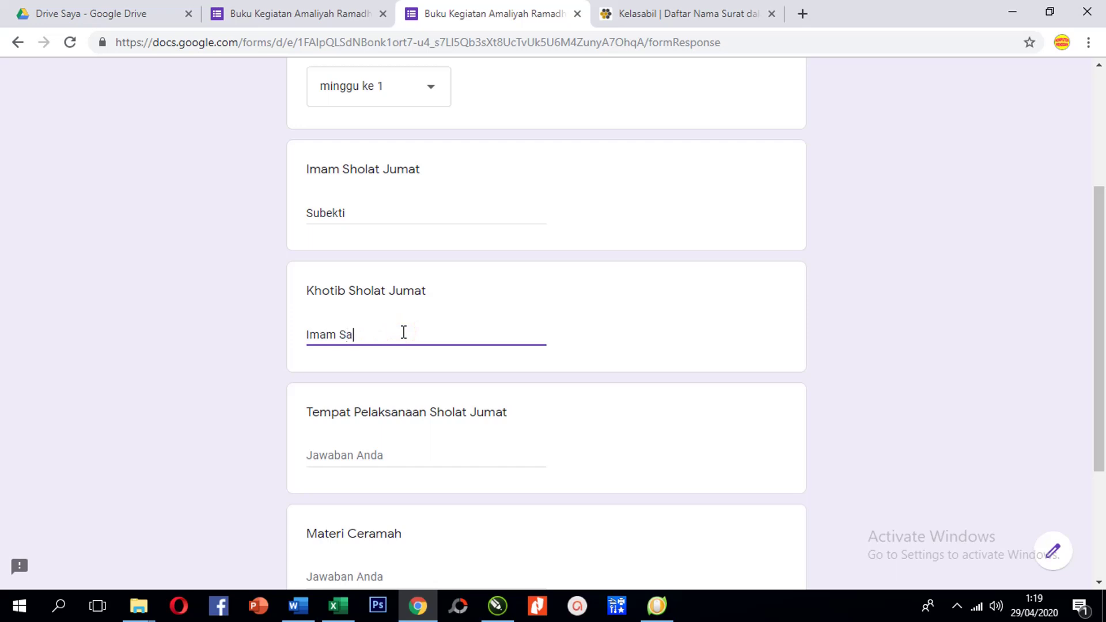
Enter Masjid Nurul Huda as the place and the sermon topic 'Meningkatkan Iman dan Takwa'
left_click(398, 452)
type("M")
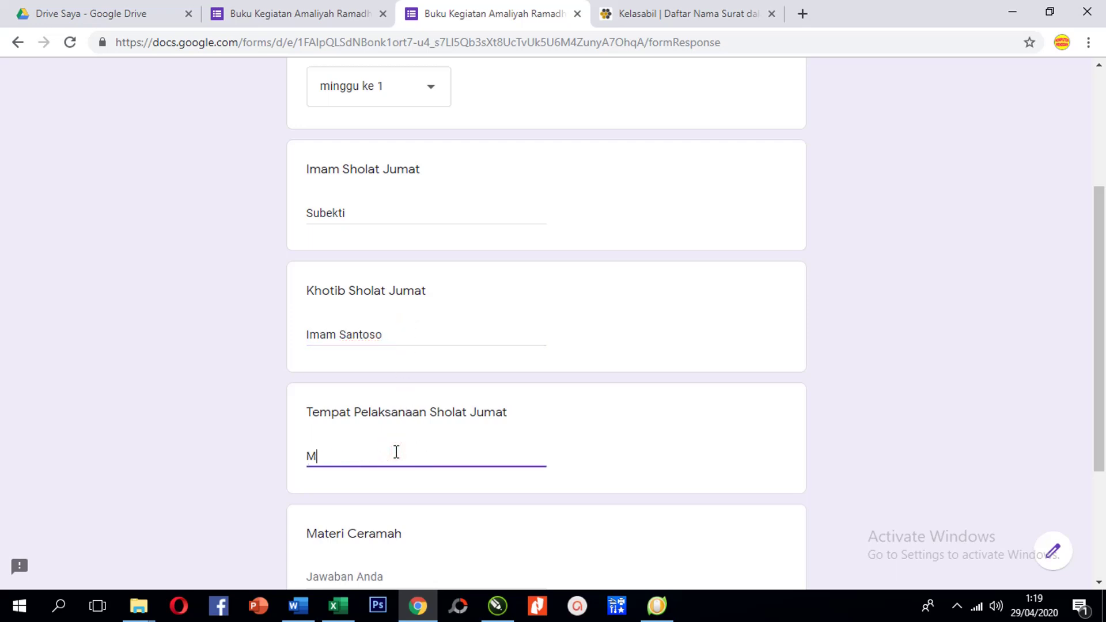
type("asjid Nurul Huda")
scroll(398, 471, "down", 3)
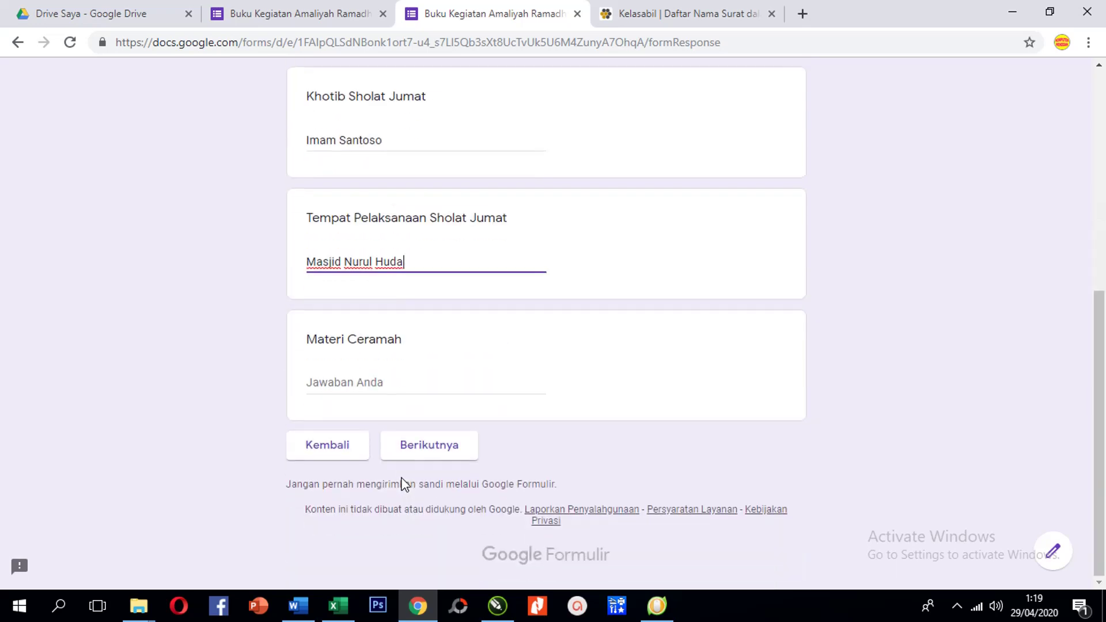
left_click(398, 386)
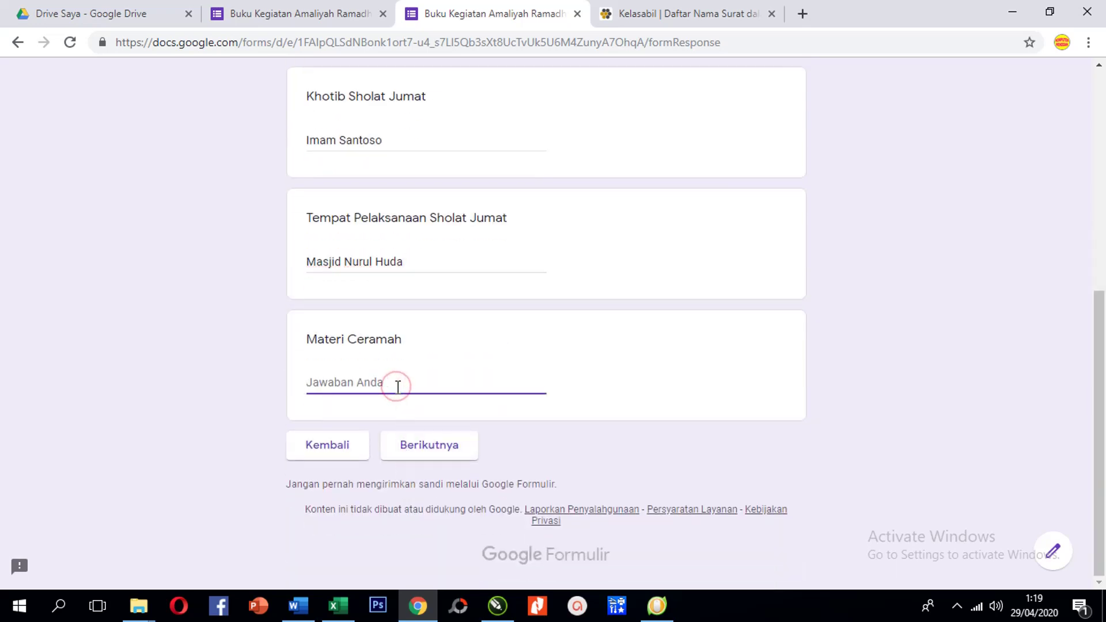
type("Meningk")
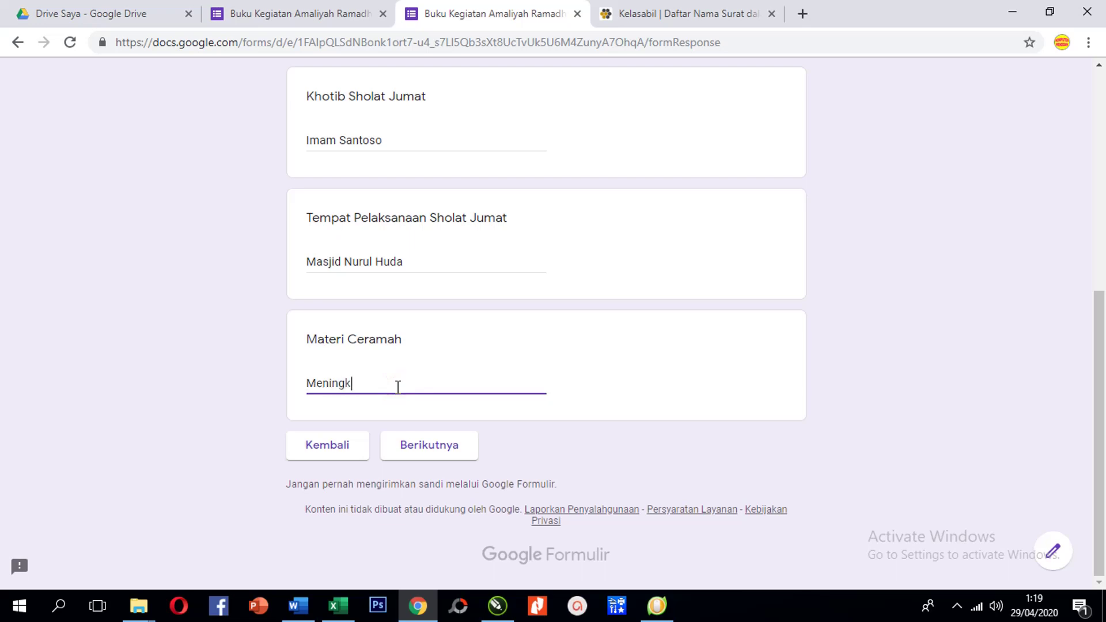
type("atkan Iman ")
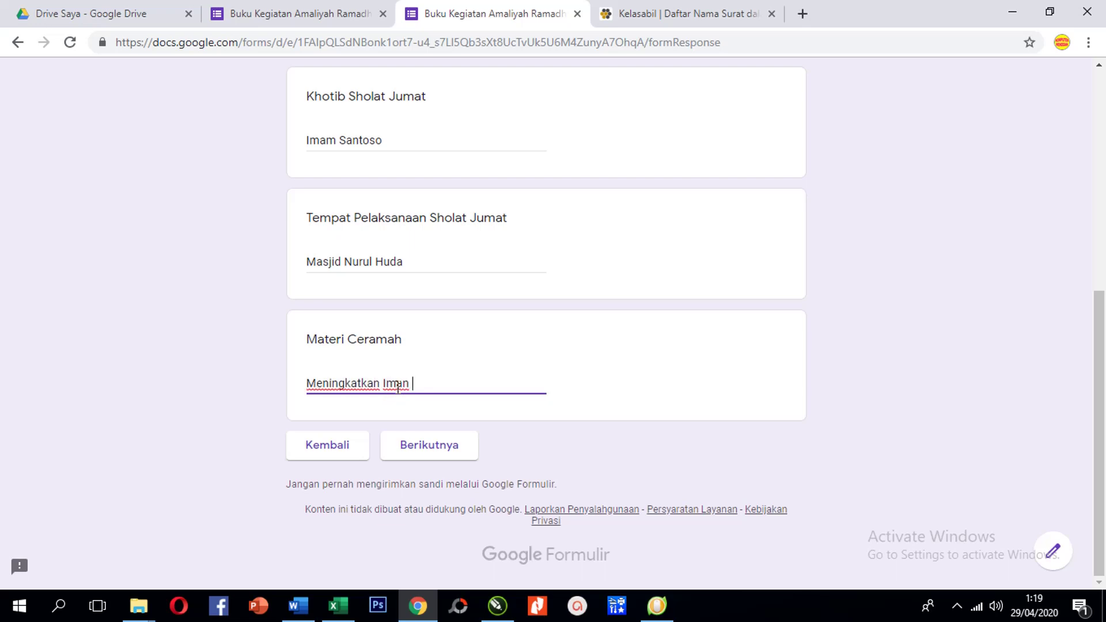
type("dan Takwa di ")
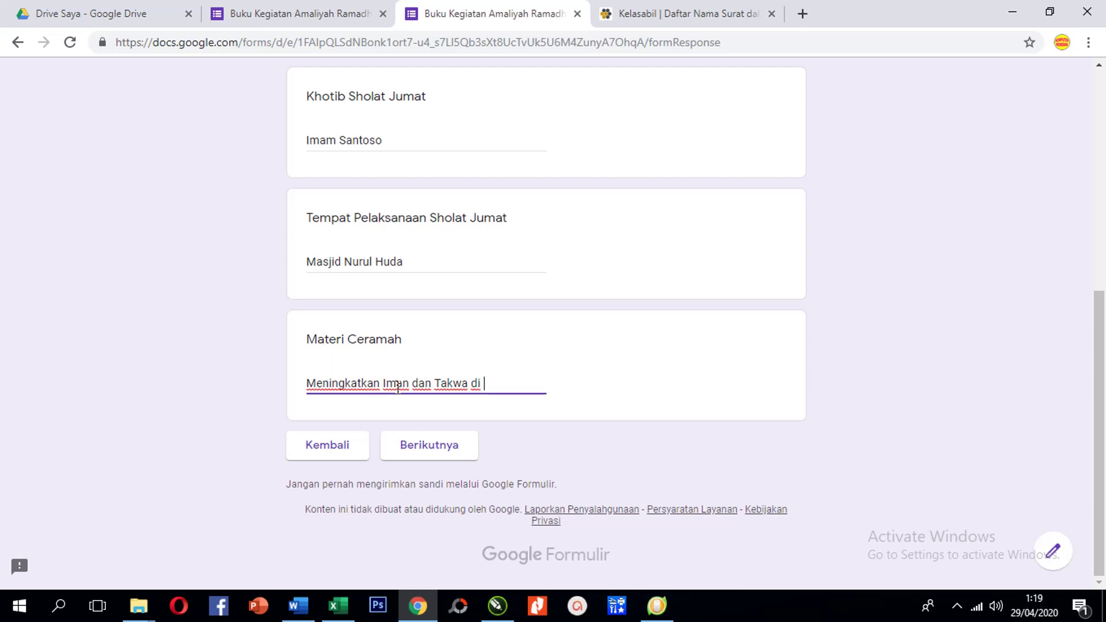
type("masa sulit")
On the Tadarus page, answer Ya, choose Surah Al-Fatihah and enter ayat 1
left_click(448, 452)
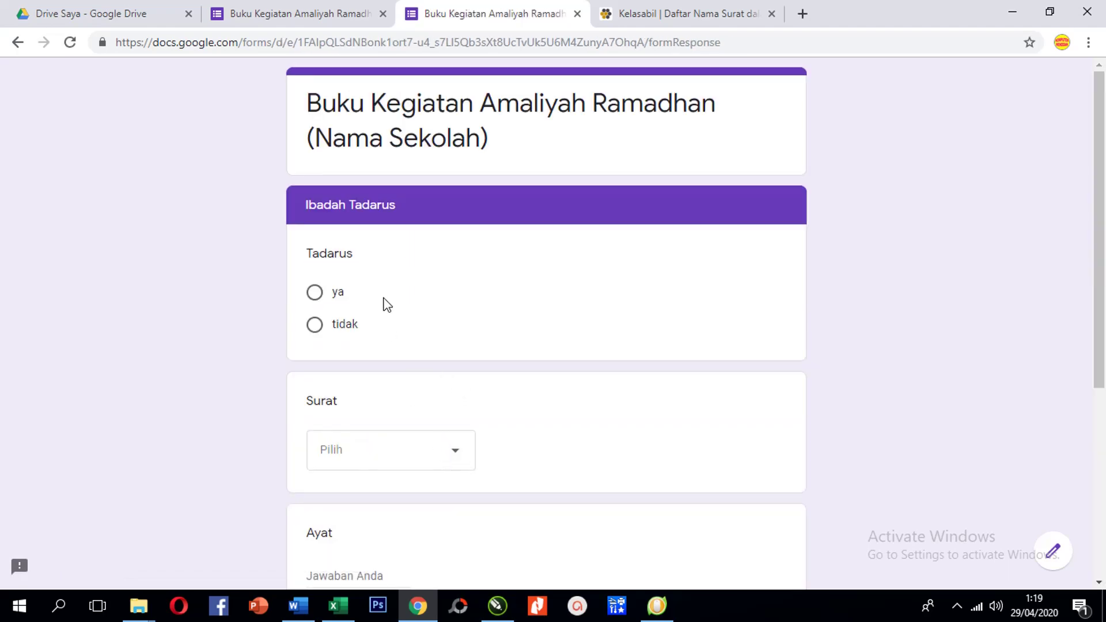
left_click(350, 294)
left_click(454, 452)
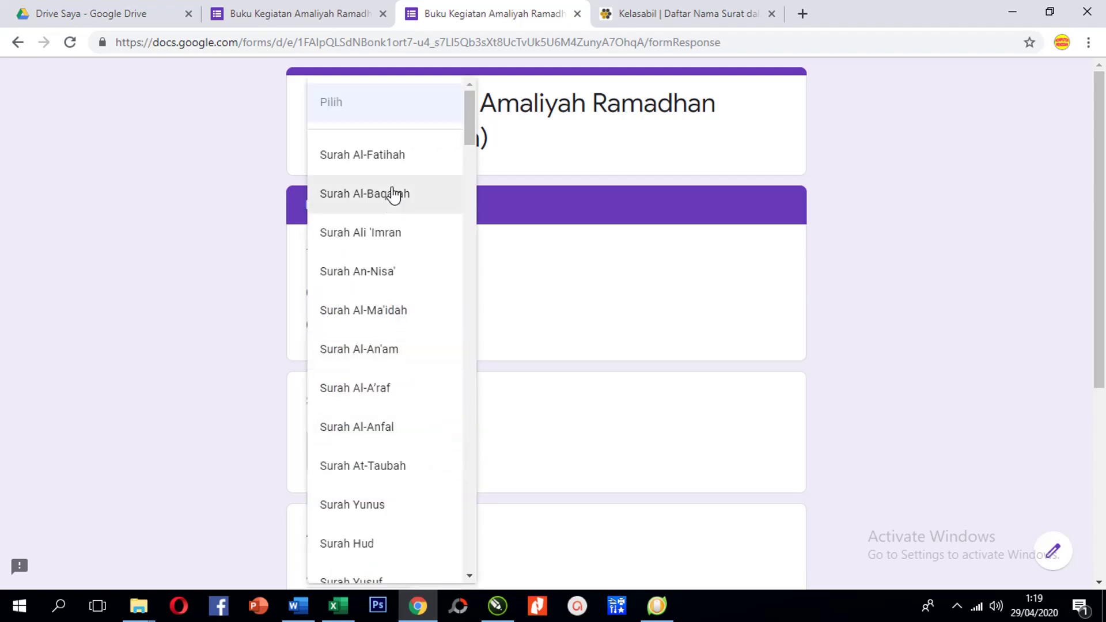
left_click(382, 158)
scroll(413, 427, "down", 4)
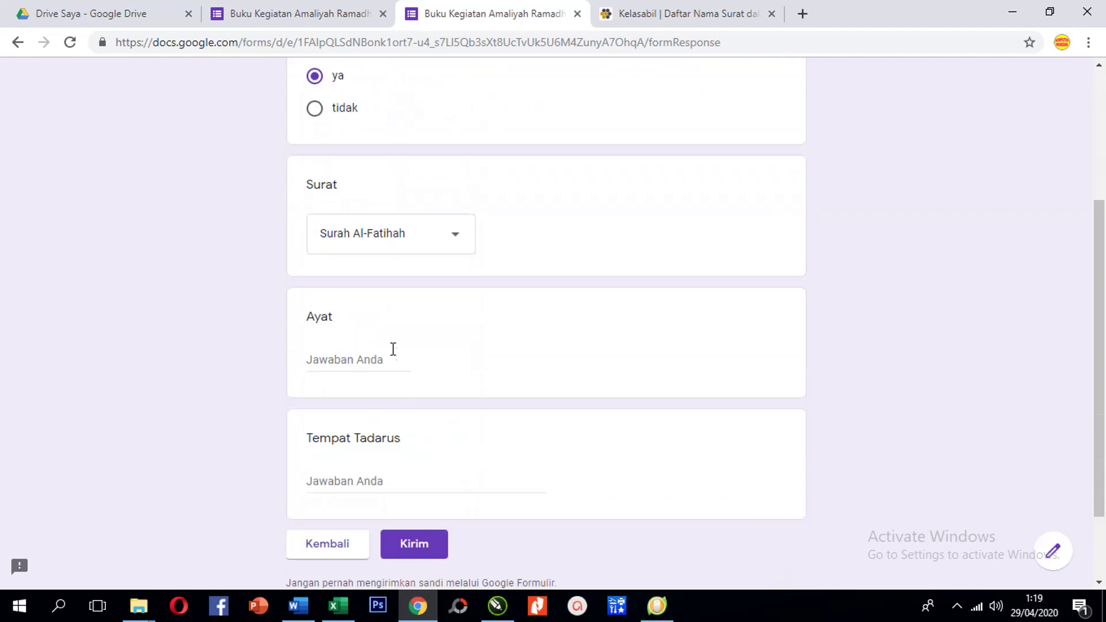
left_click(364, 364)
type("1-")
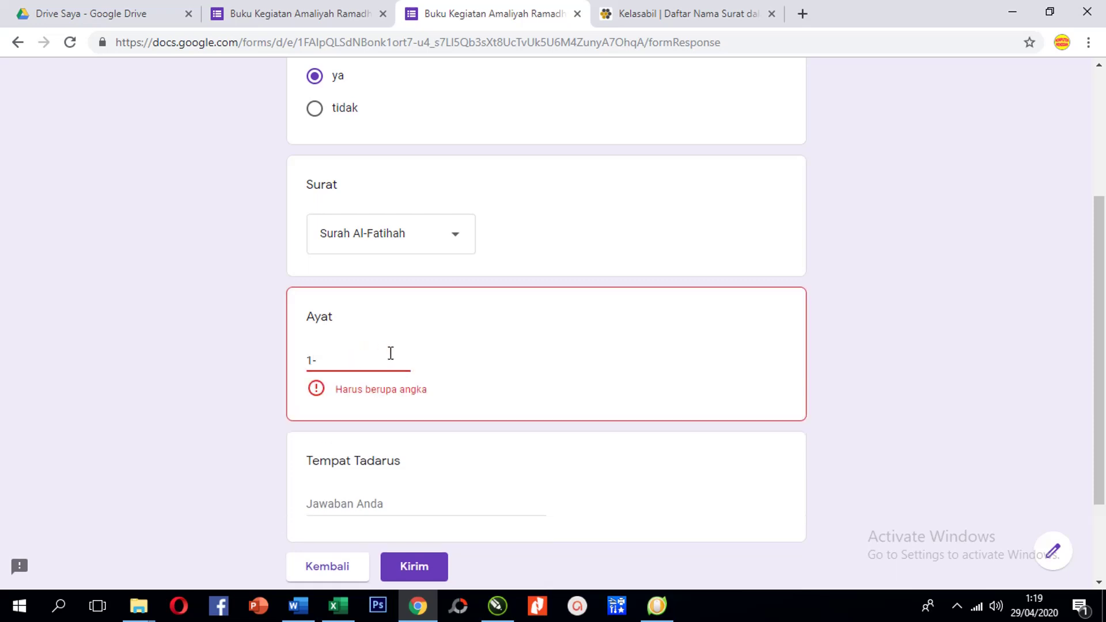
key("BackSpace")
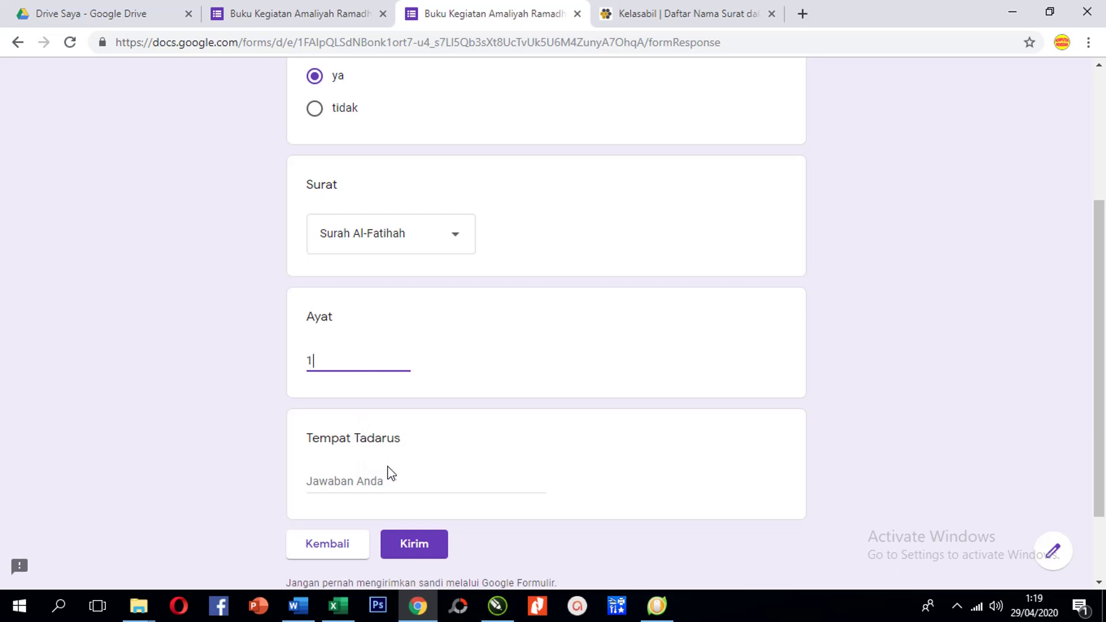
Enter 'di rumah' as the Tadarus place and submit the test response
scroll(366, 481, "down", 2)
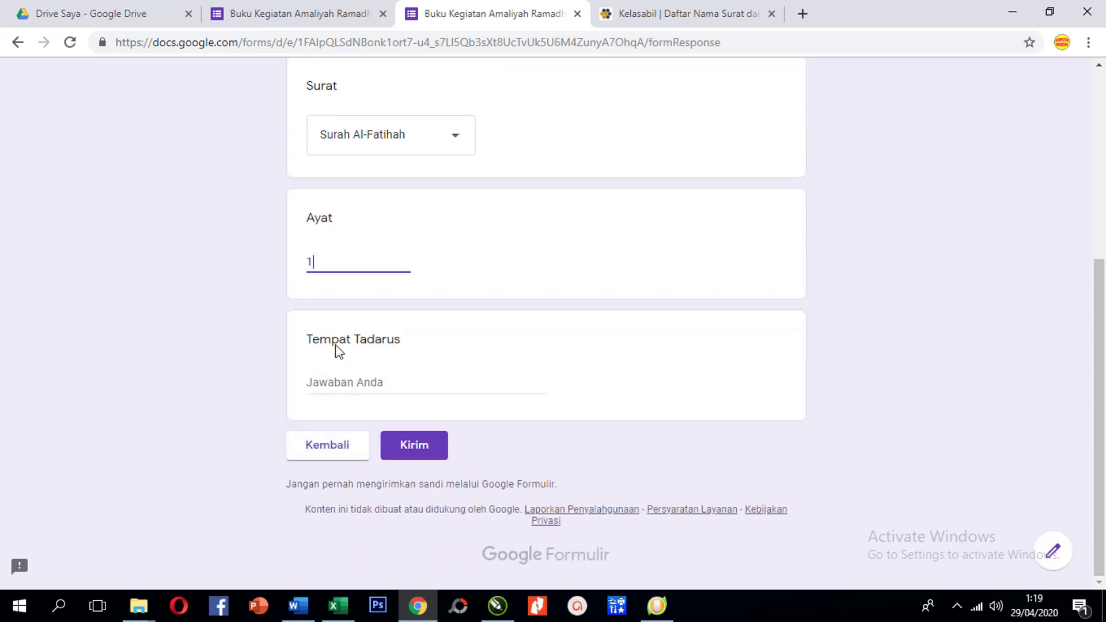
left_click(347, 382)
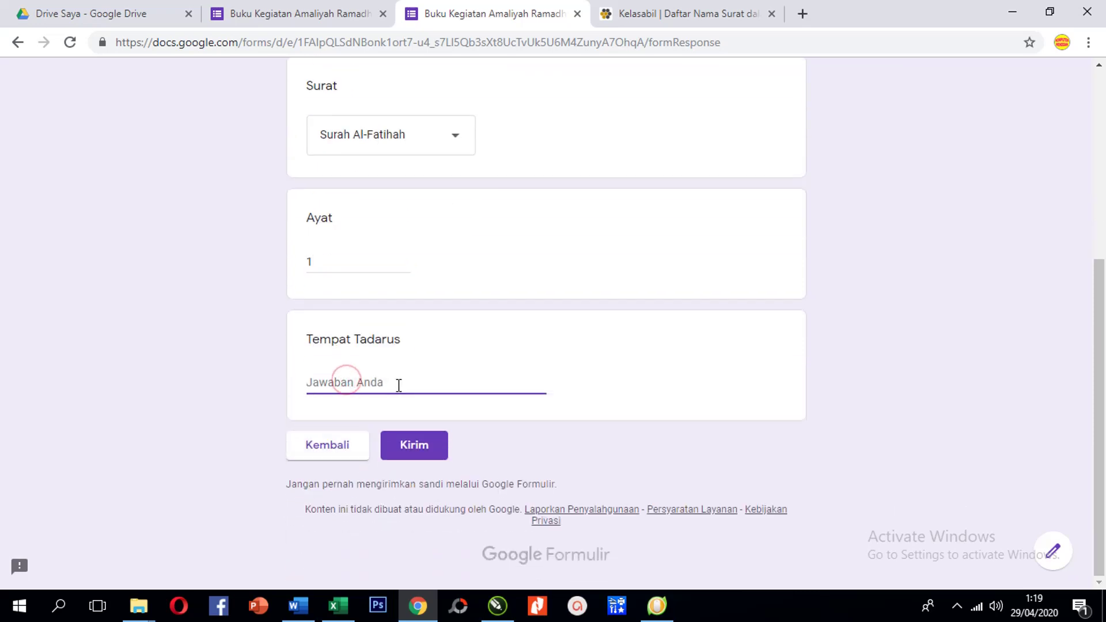
type("di rumah")
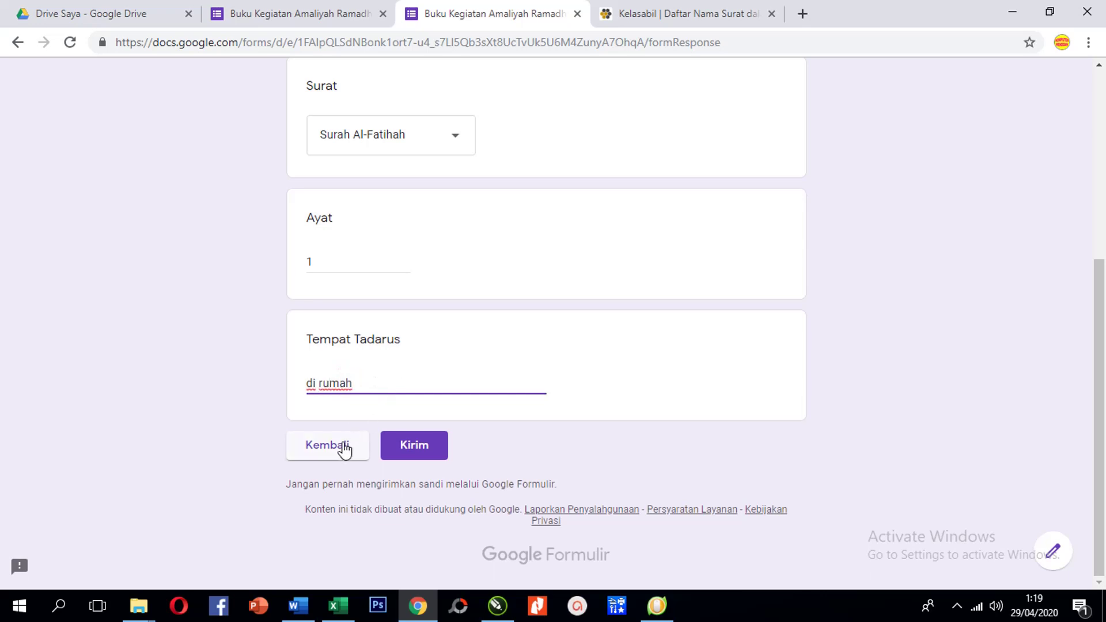
left_click(412, 453)
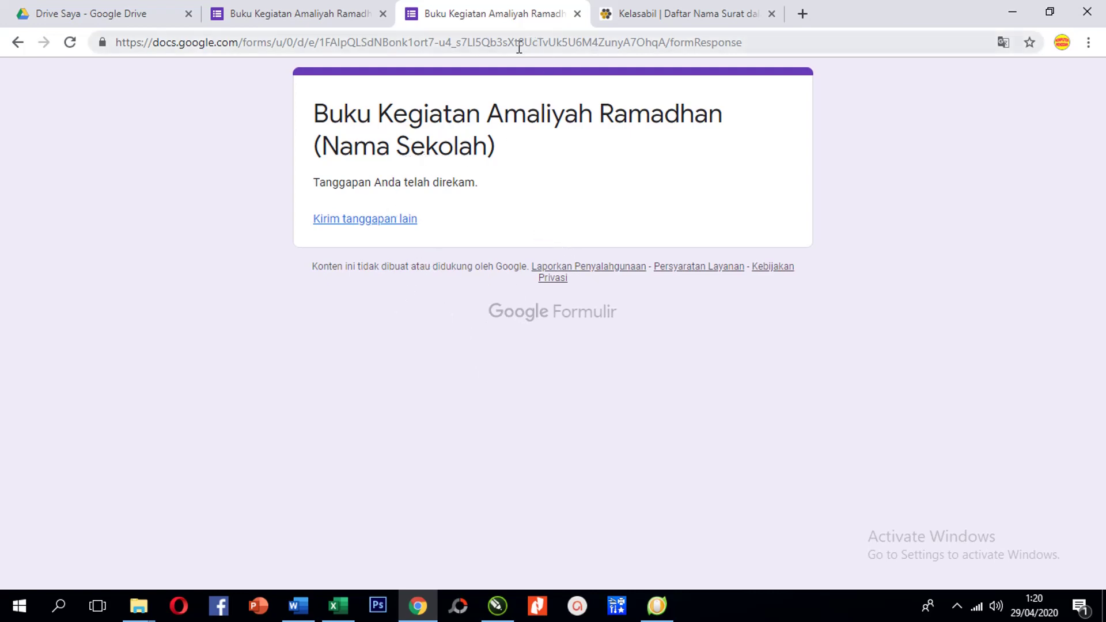
Change the Ayat question's answer validation from Angka to Teks
left_click(299, 13)
scroll(411, 378, "down", 10)
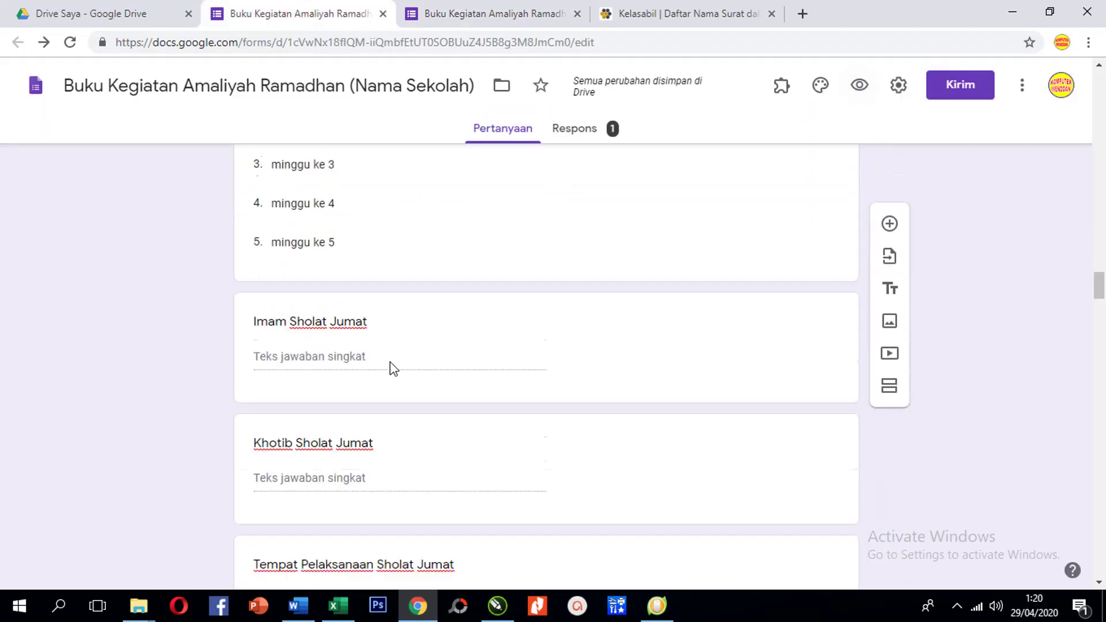
scroll(390, 362, "down", 20)
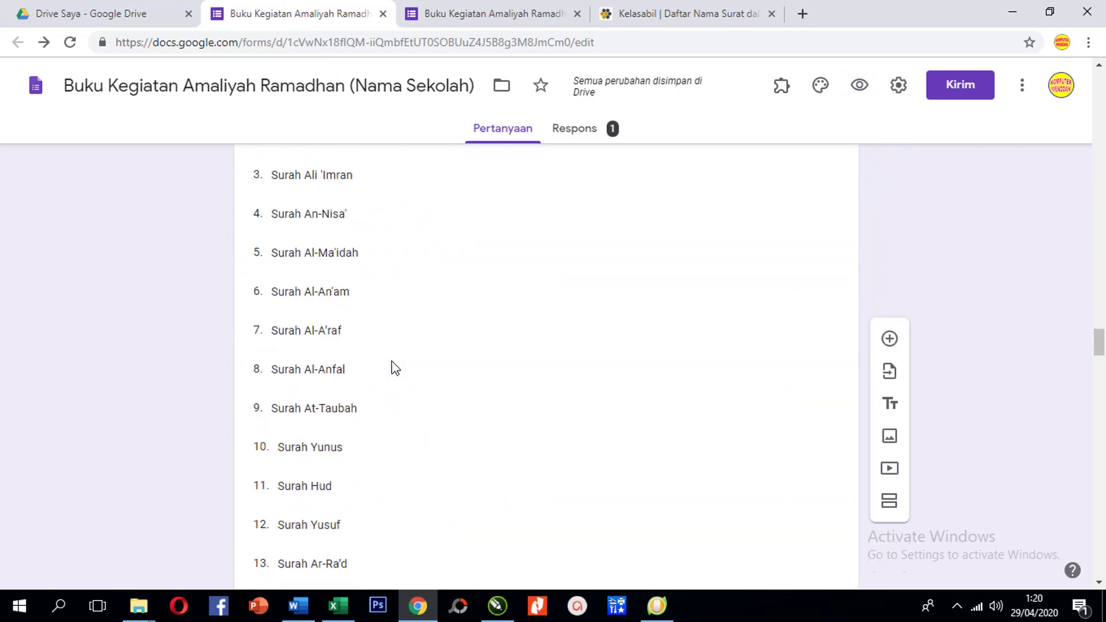
scroll(394, 367, "down", 20)
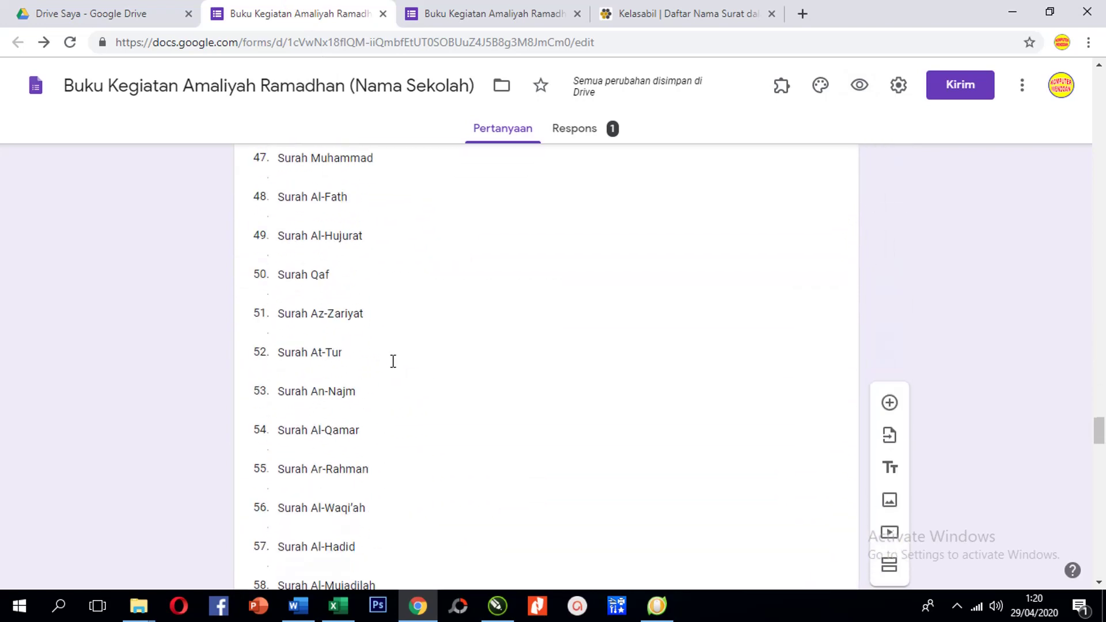
scroll(393, 362, "down", 15)
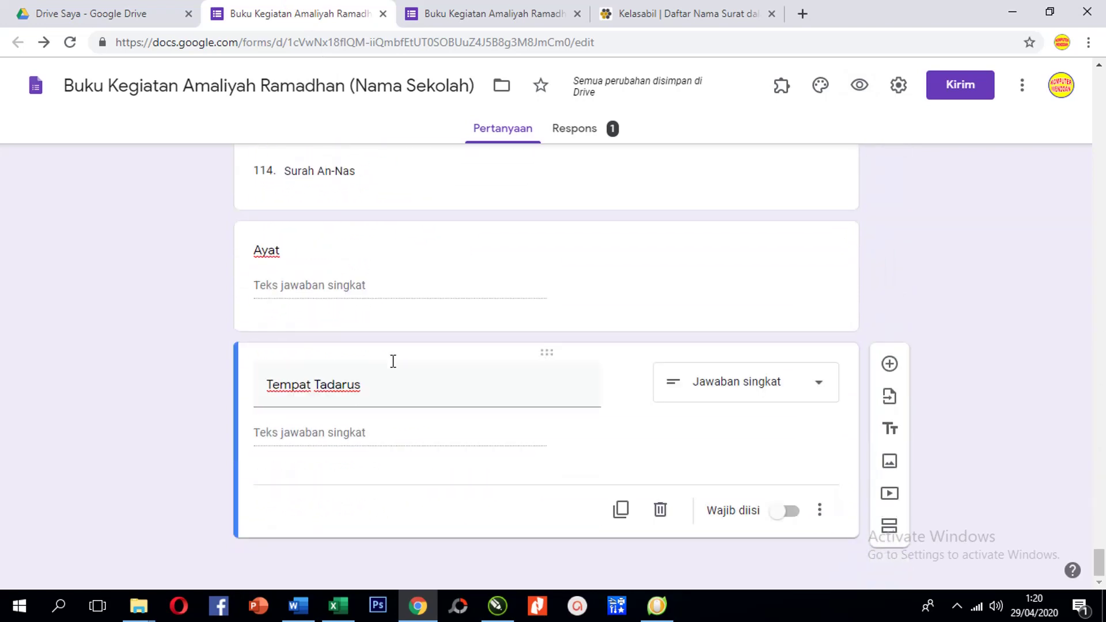
left_click(324, 262)
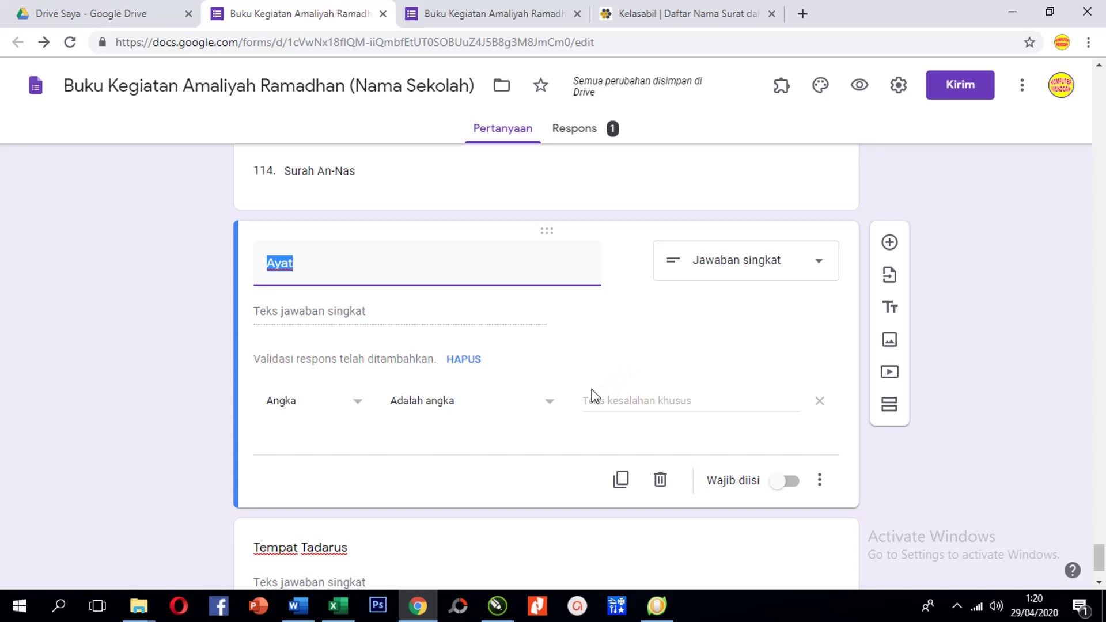
left_click(359, 403)
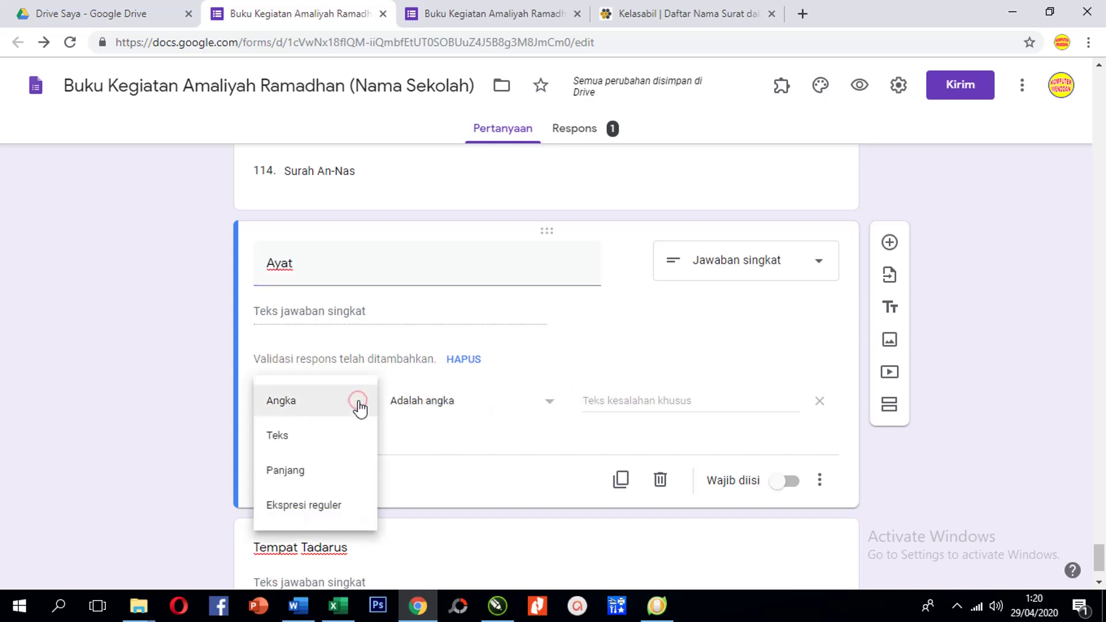
left_click(337, 434)
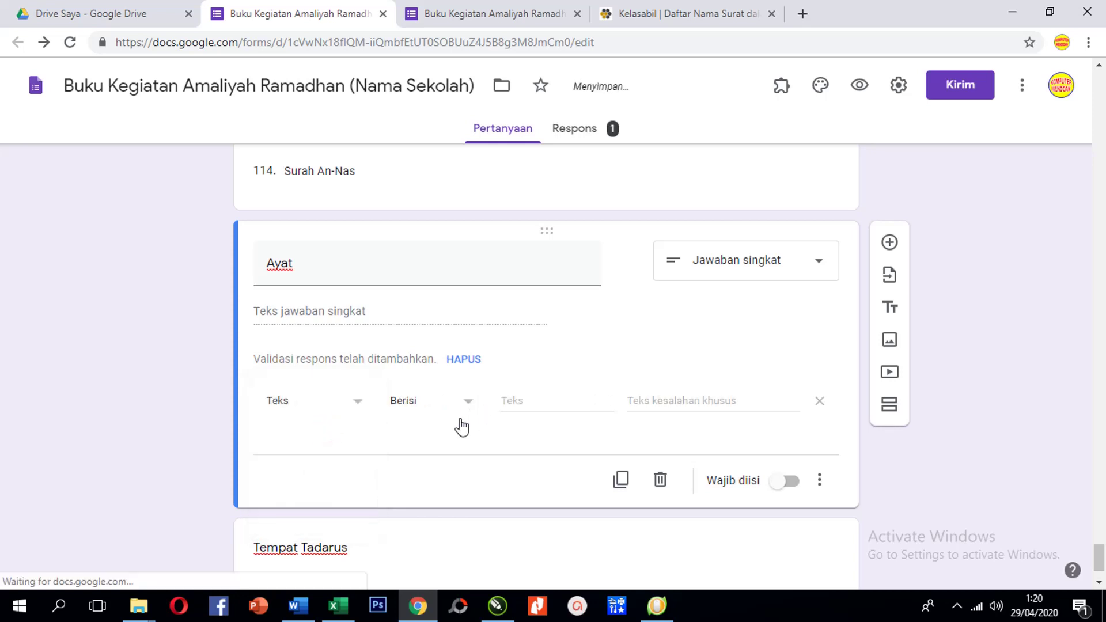
Review the Tadarus and Friday prayer week questions in the editor
scroll(397, 400, "up", 4)
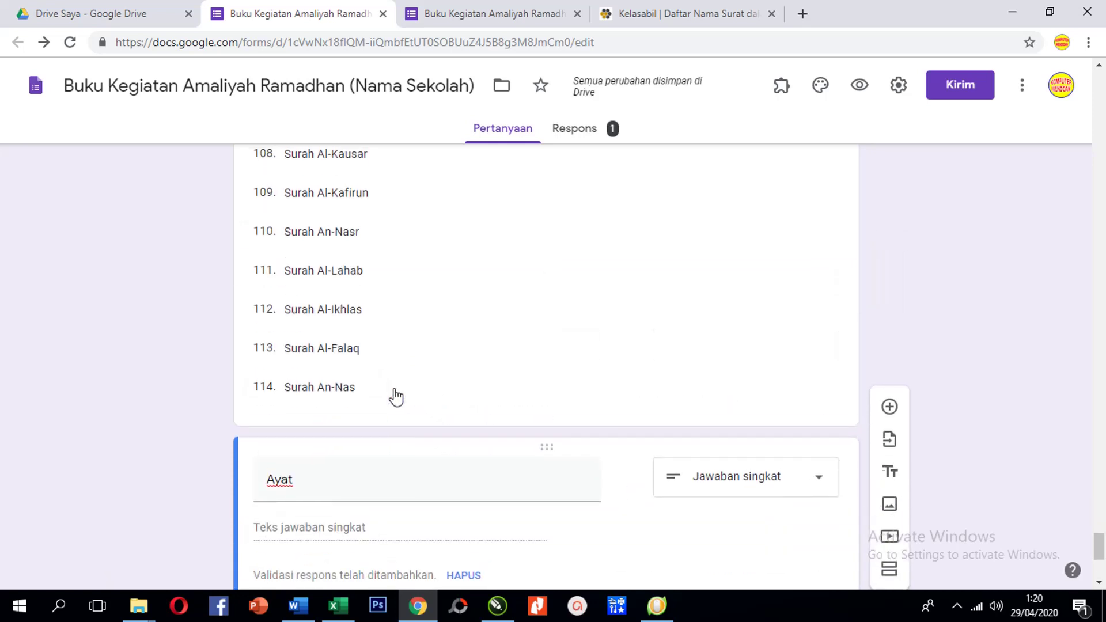
scroll(397, 398, "up", 20)
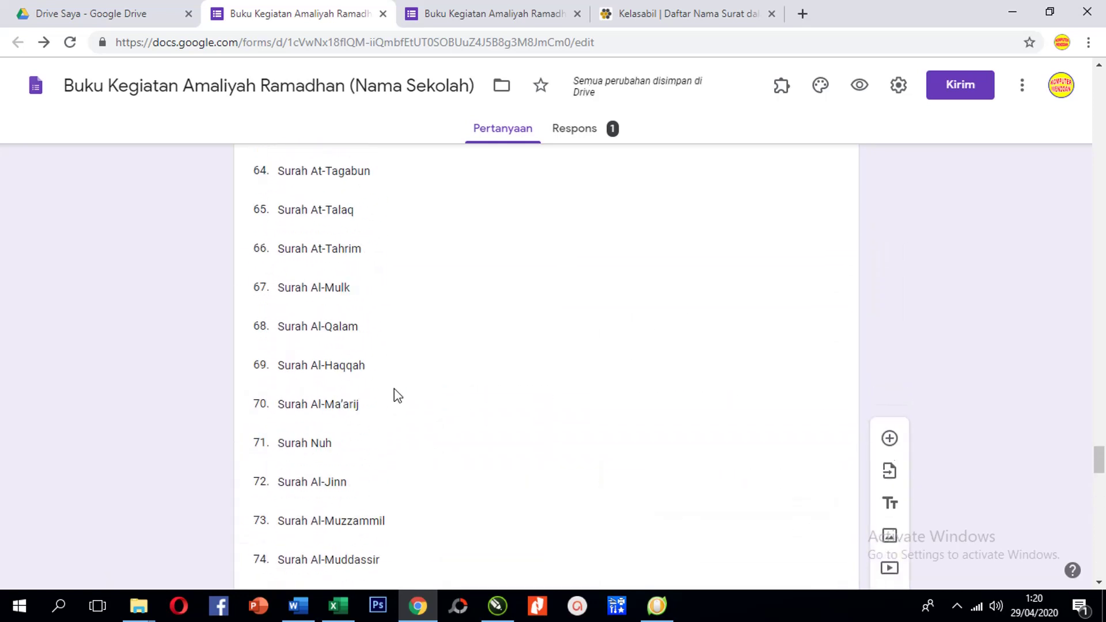
scroll(398, 396, "up", 20)
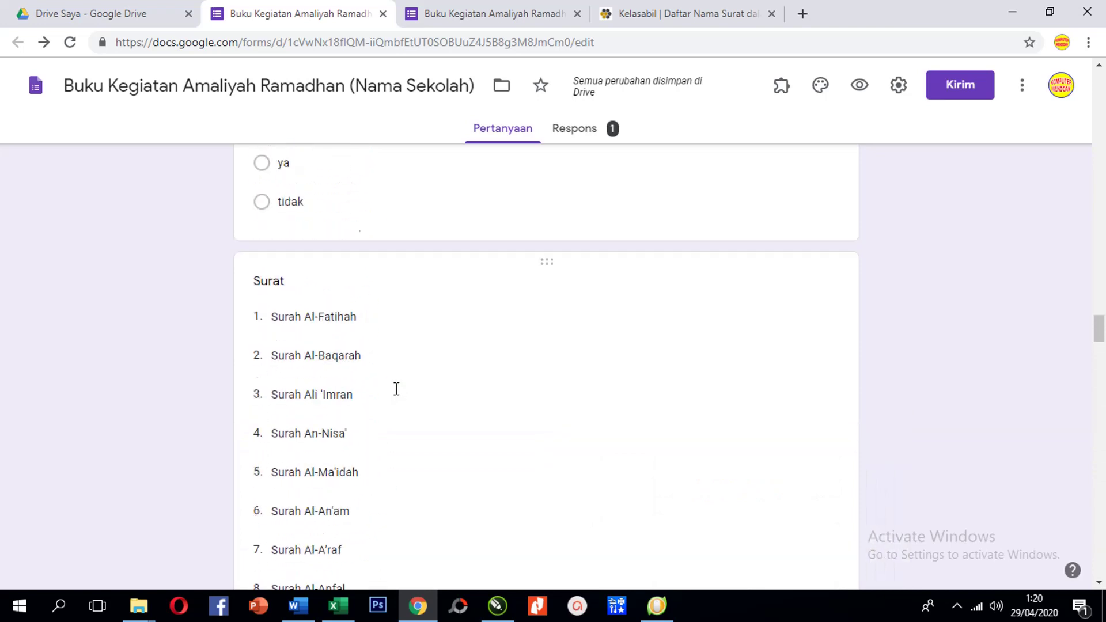
scroll(396, 389, "up", 4)
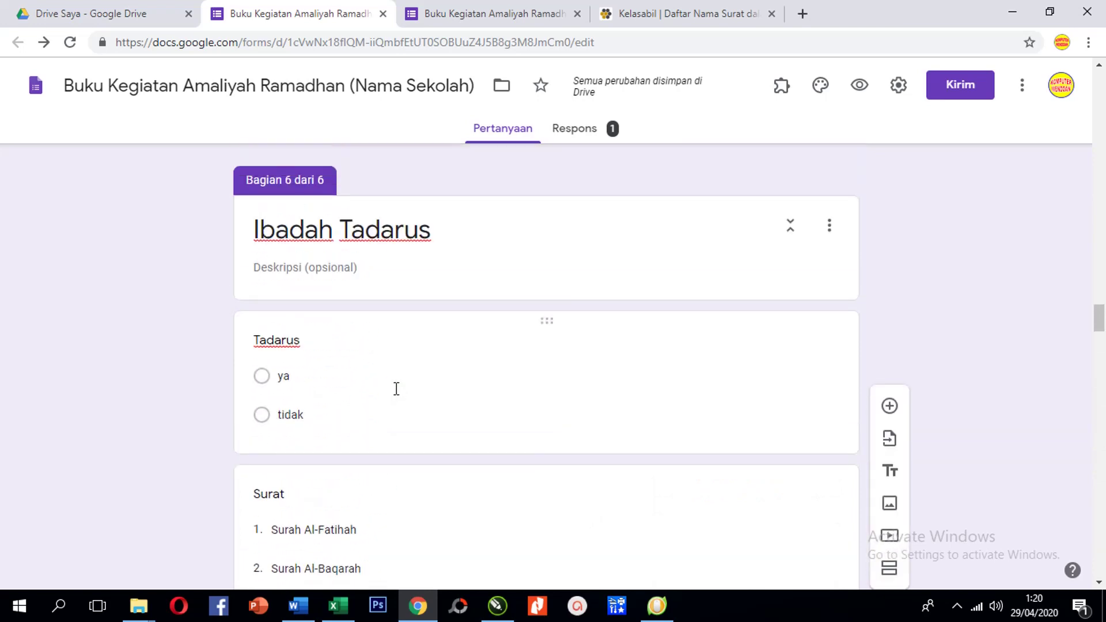
left_click(314, 344)
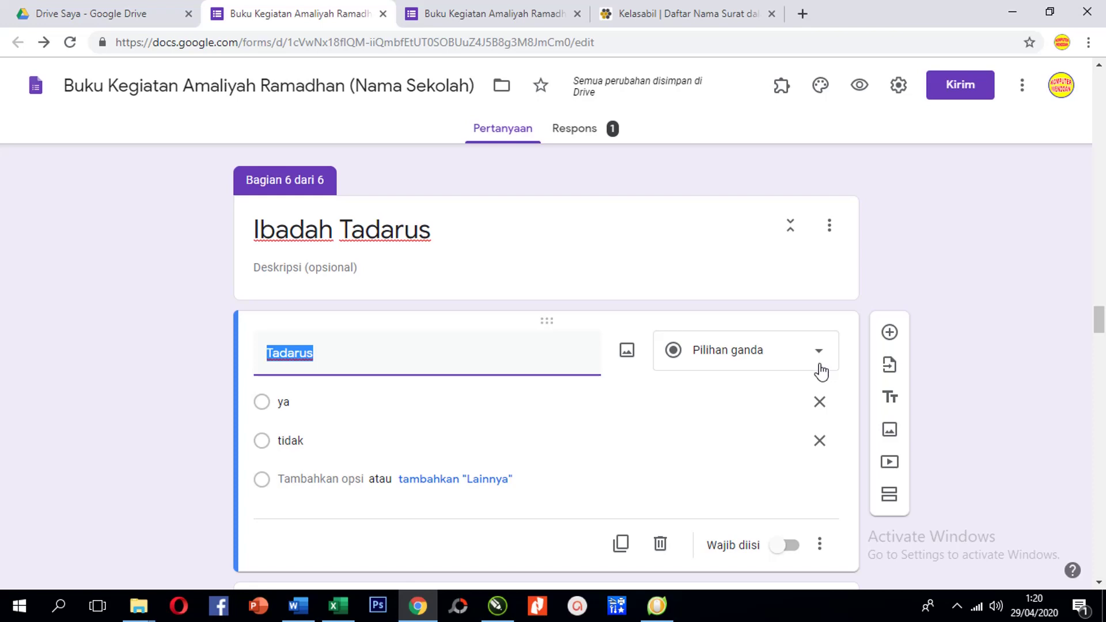
scroll(461, 389, "up", 15)
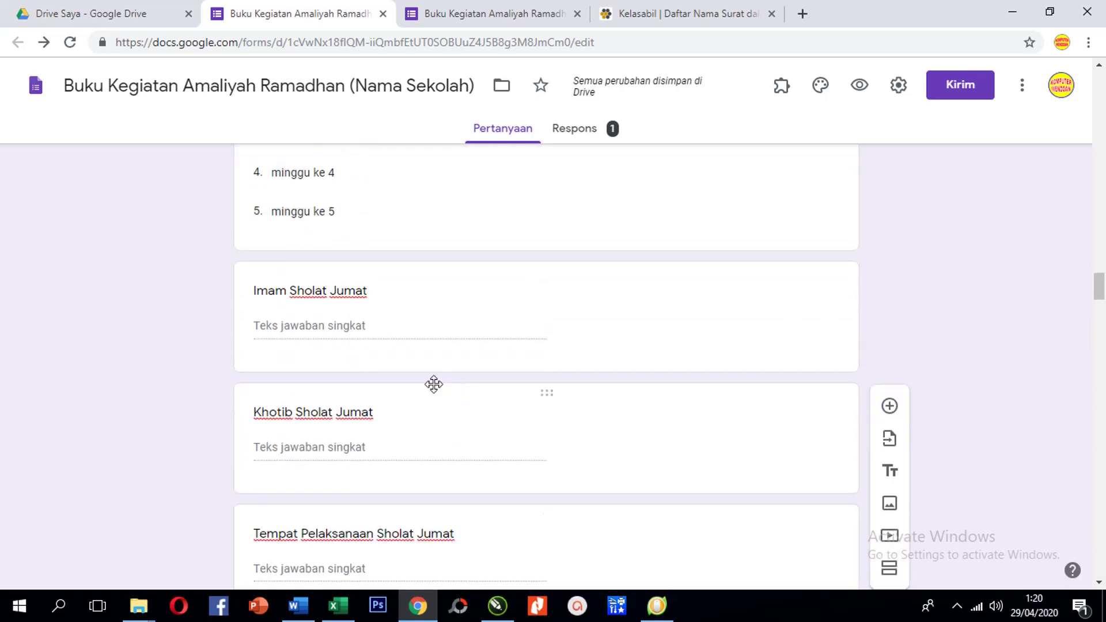
scroll(434, 385, "up", 7)
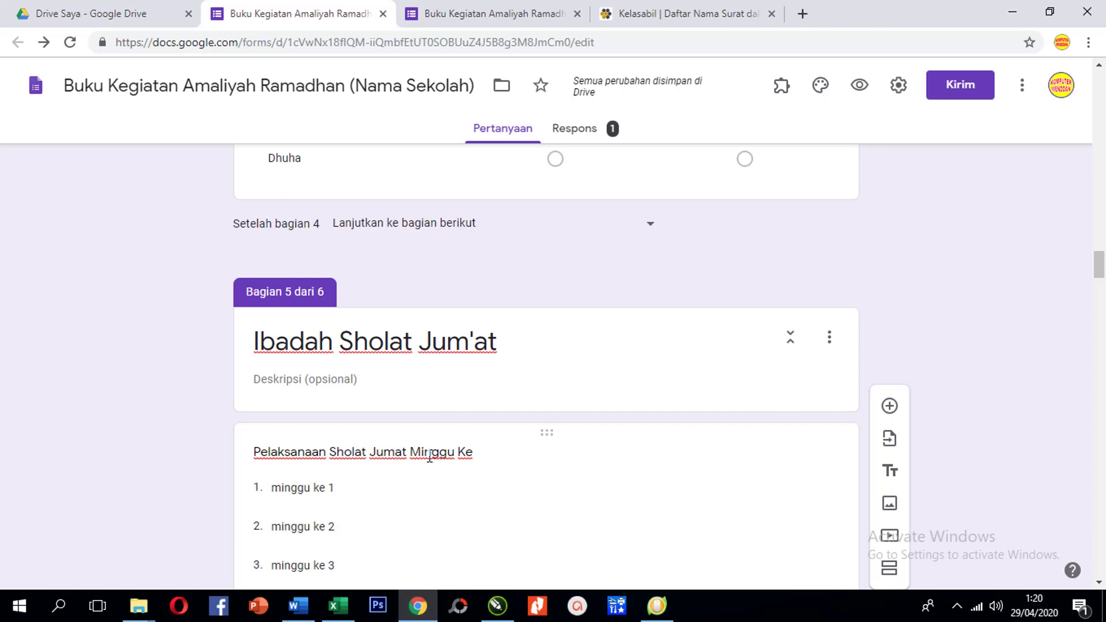
left_click(425, 455)
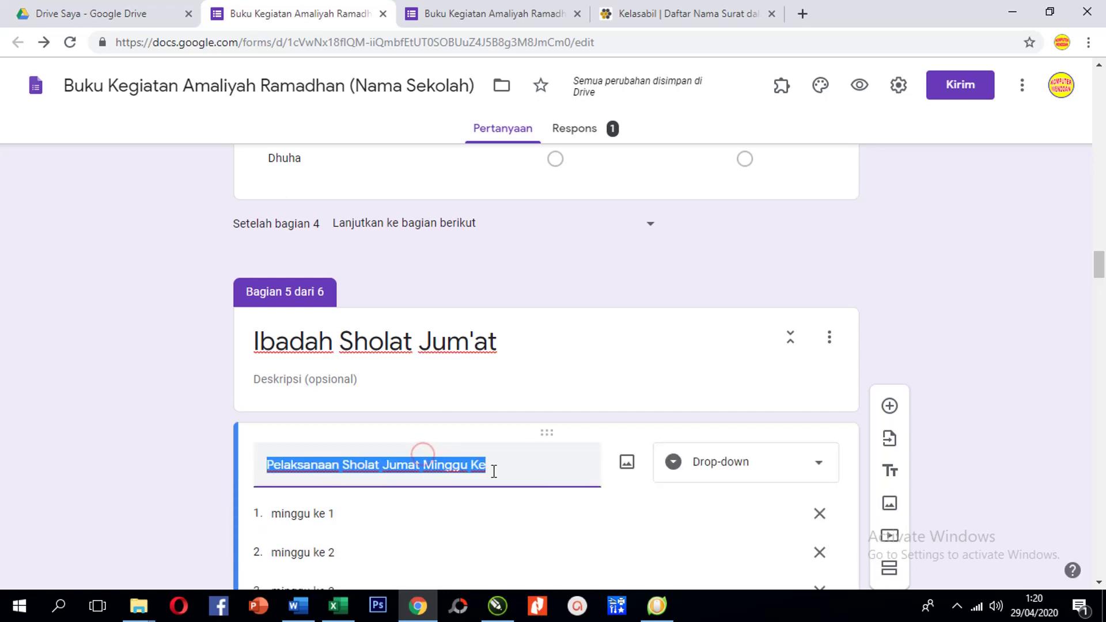
scroll(594, 478, "down", 3)
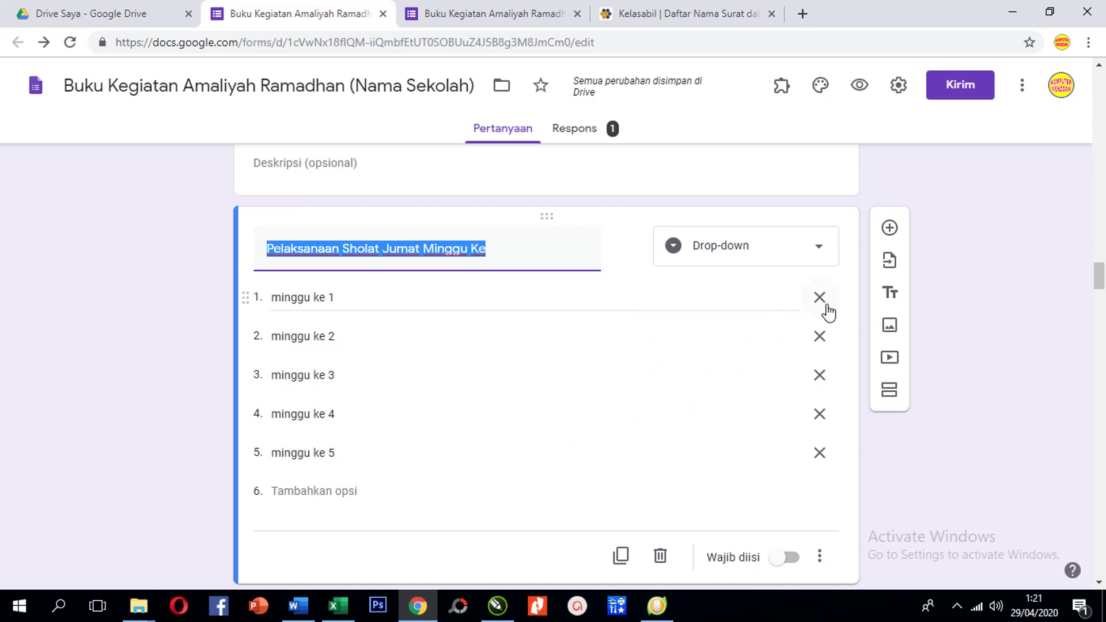
scroll(631, 389, "down", 4)
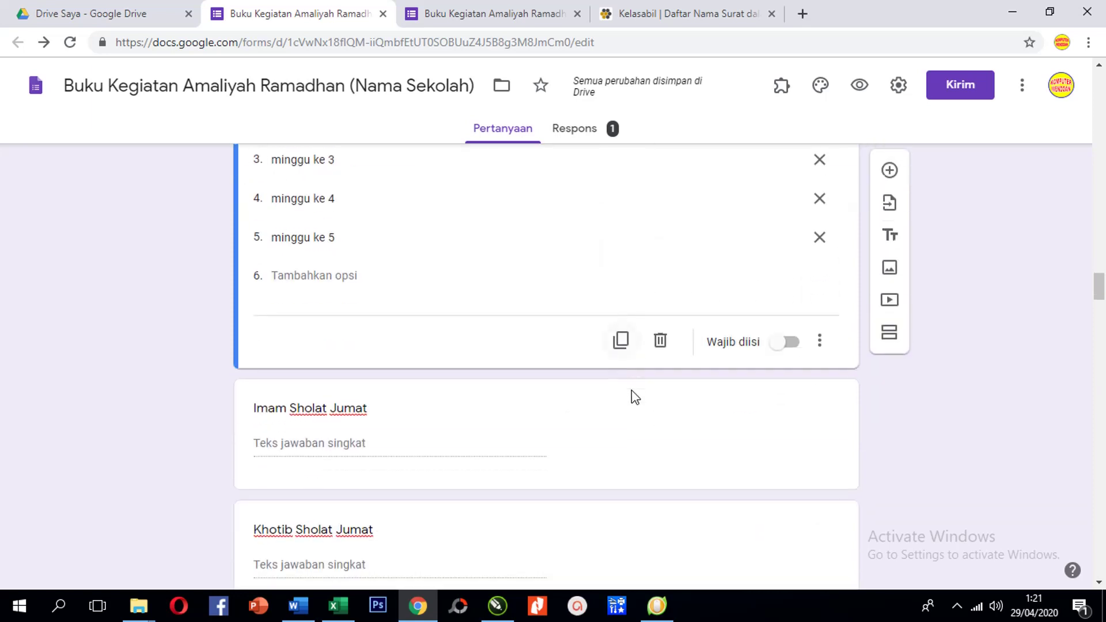
scroll(746, 386, "up", 10)
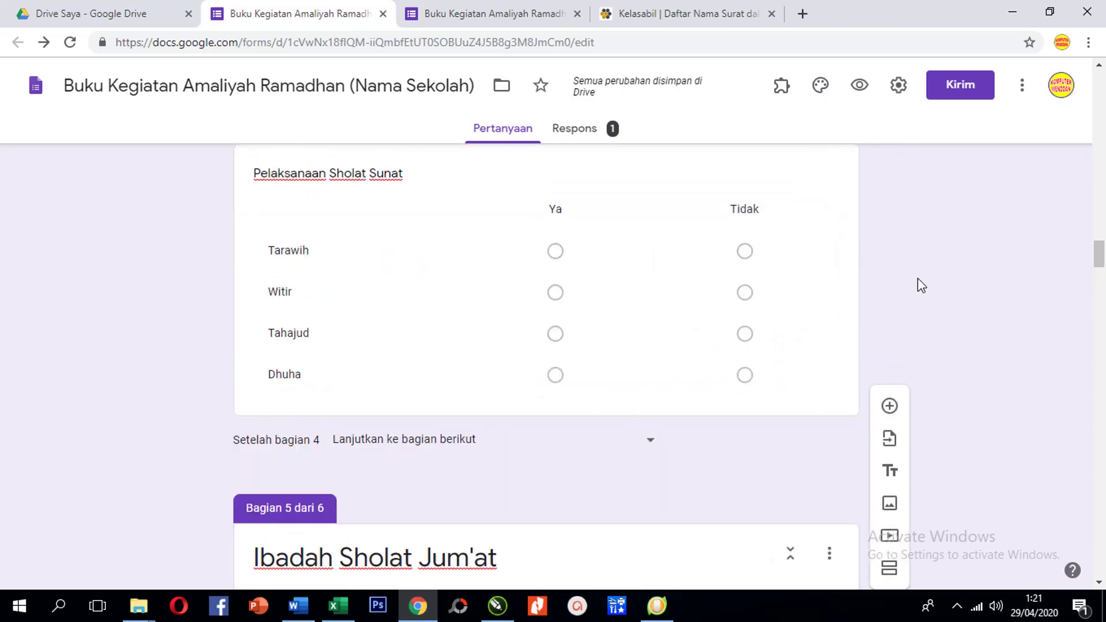
scroll(918, 278, "up", 8)
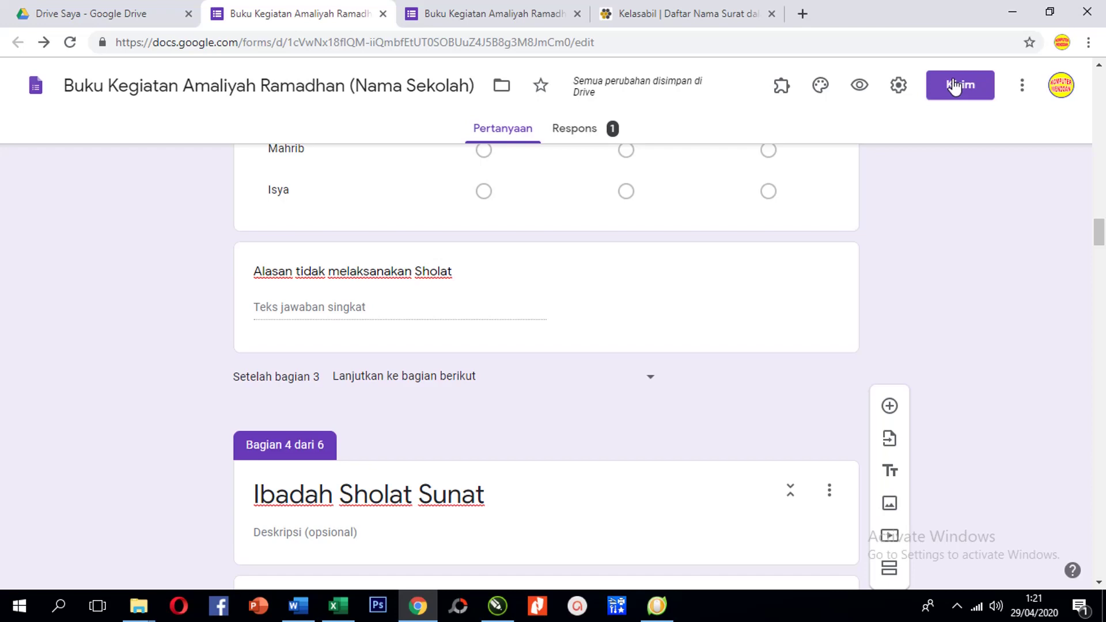
scroll(763, 240, "up", 20)
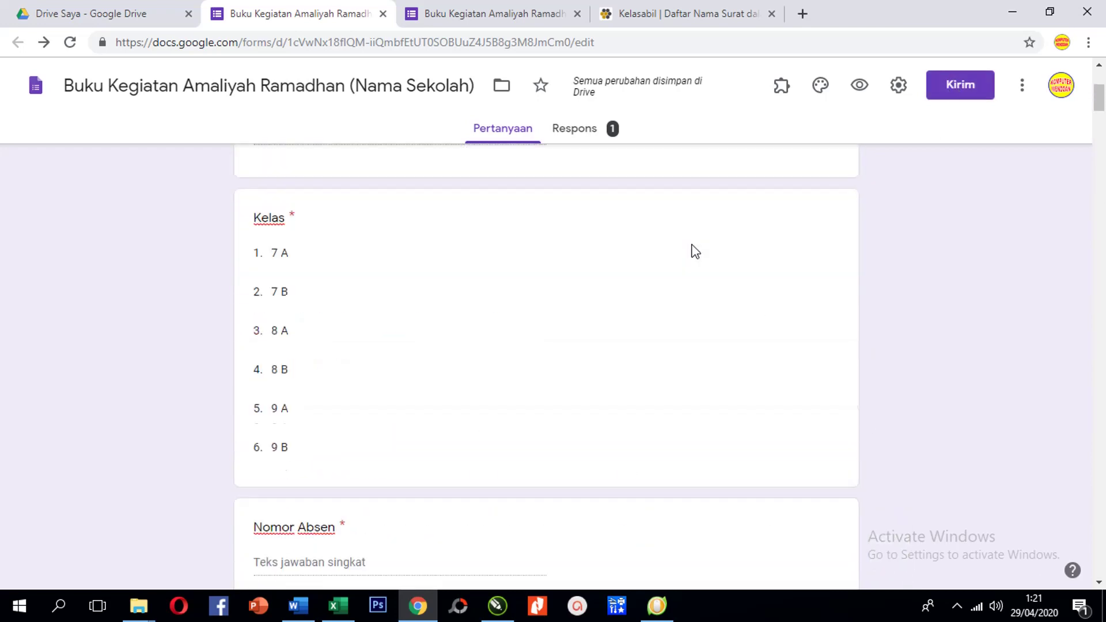
scroll(676, 247, "up", 2)
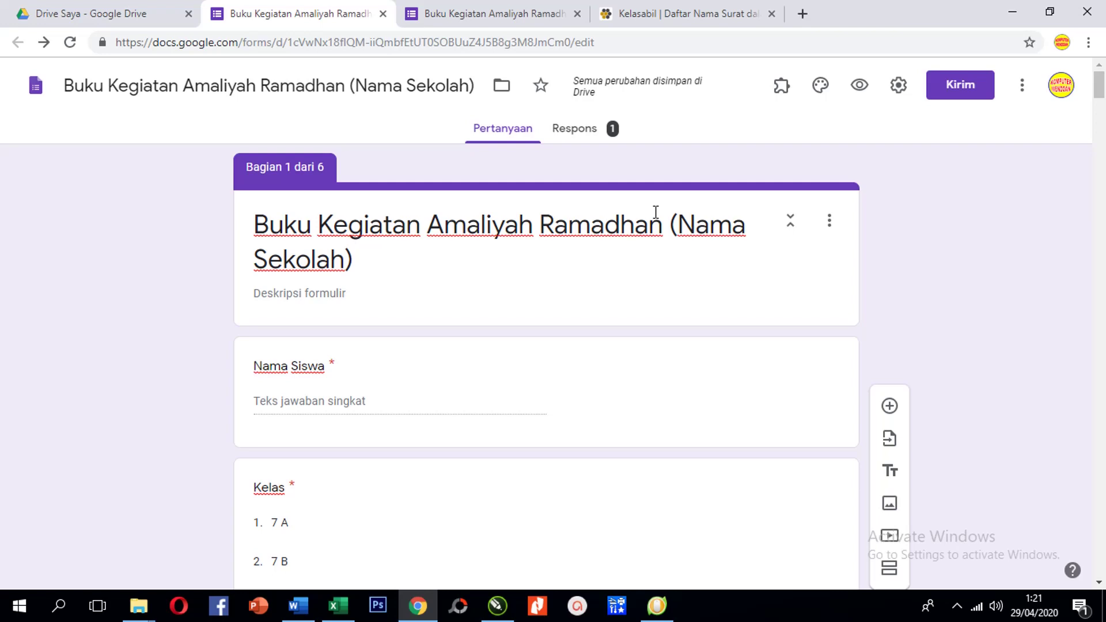
From the Respons tab, create a new response spreadsheet with its default name
left_click(573, 130)
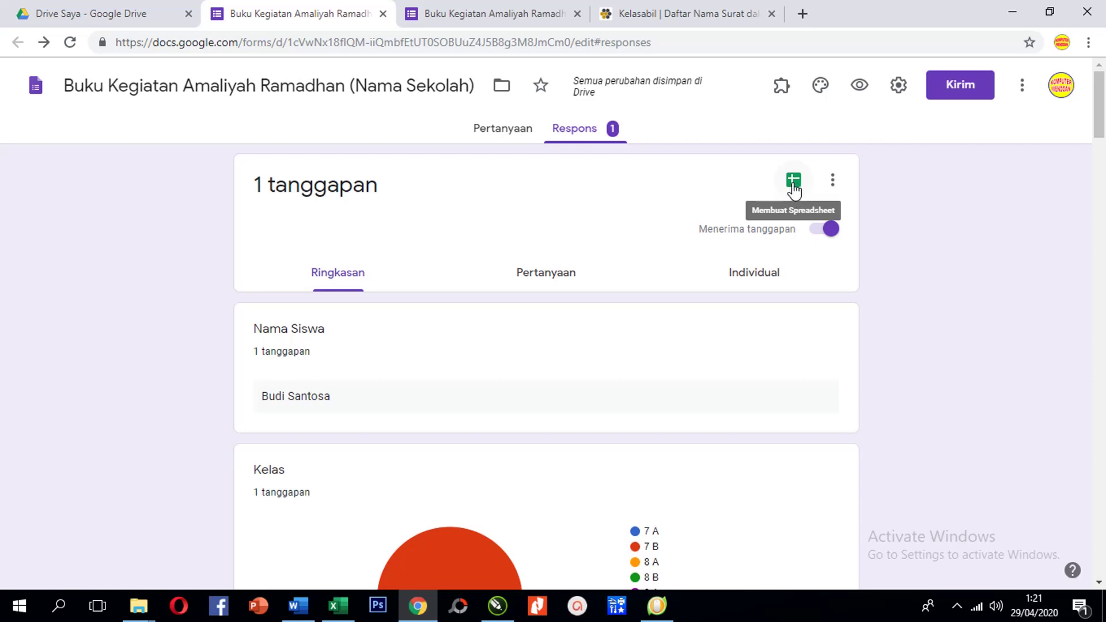
left_click(794, 183)
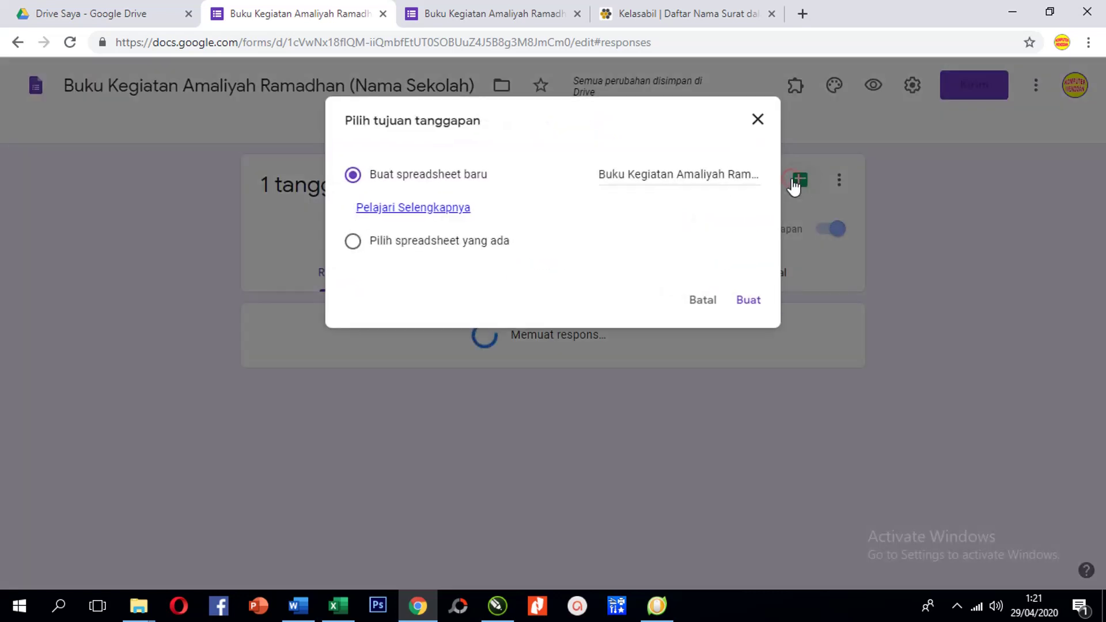
left_click(677, 175)
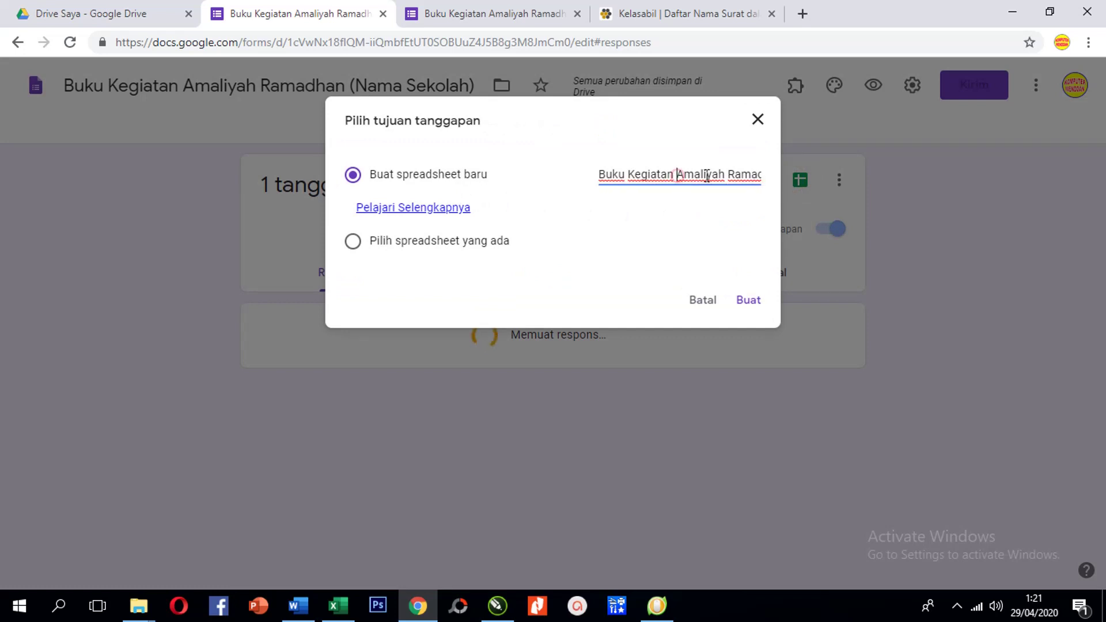
left_click(613, 174)
left_click(749, 303)
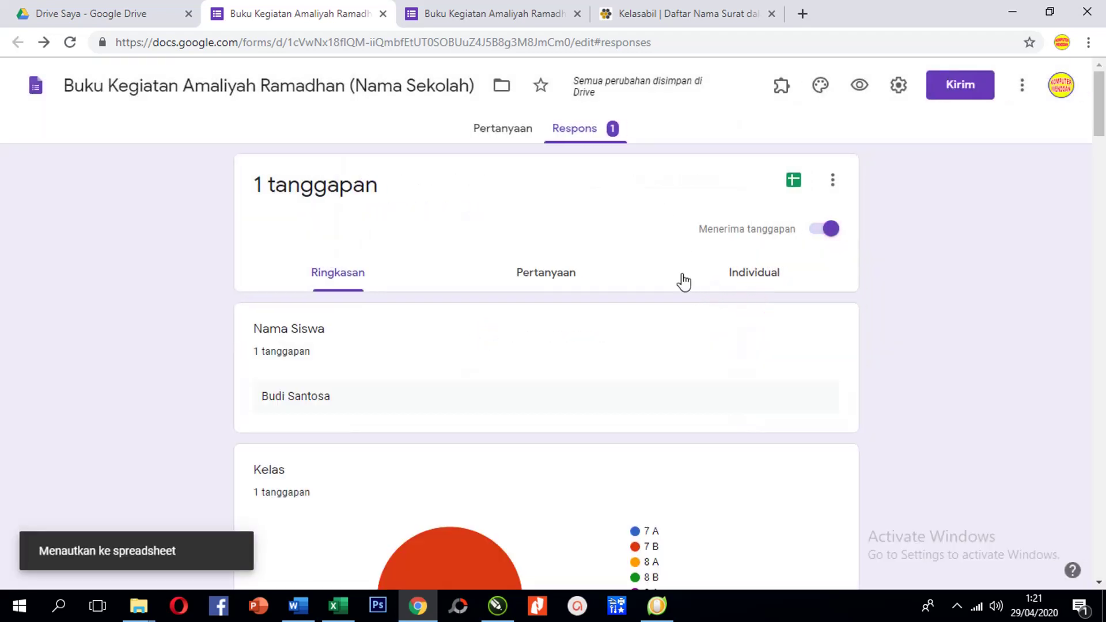
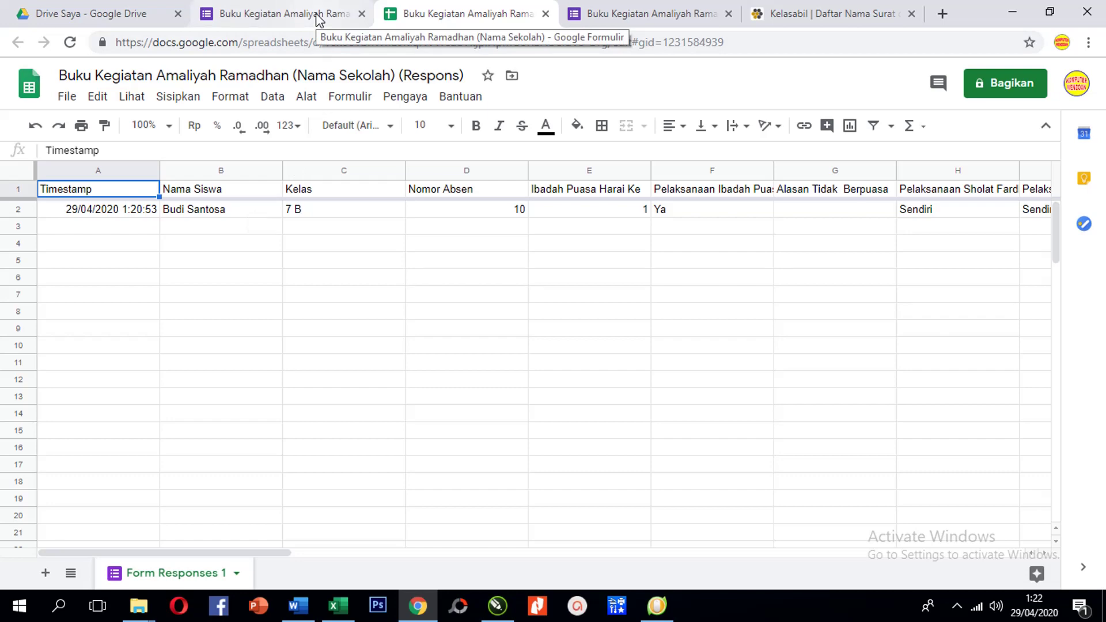
Generate a shortened forms.gle share link for the Ramadhan form with Perpendek URL and copy it
left_click(605, 15)
left_click(350, 17)
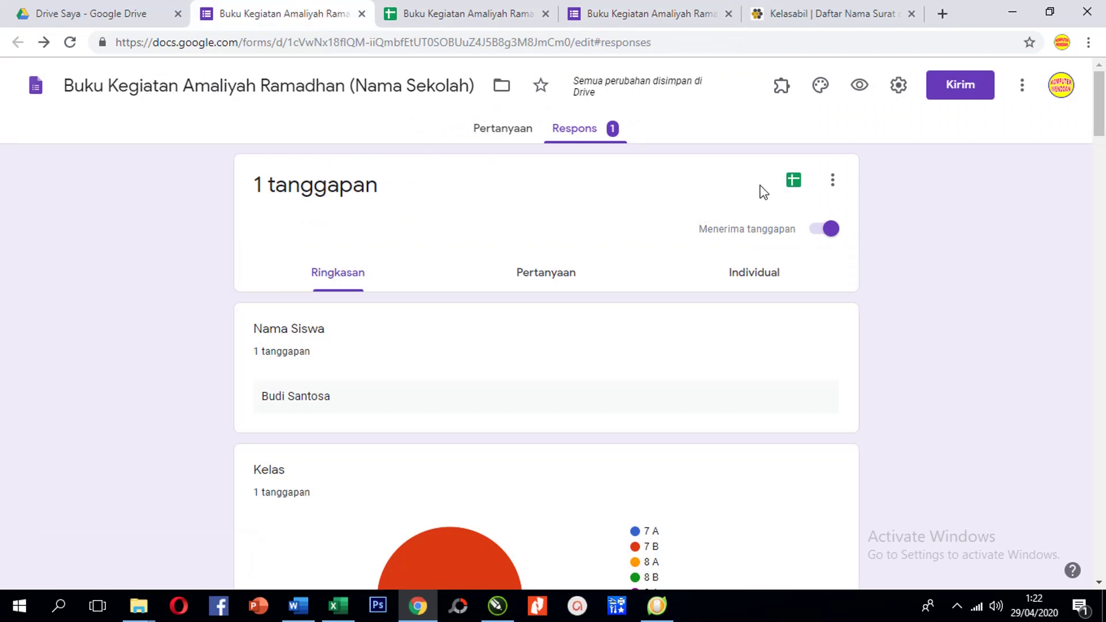
scroll(749, 213, "down", 4)
scroll(749, 219, "up", 4)
left_click(962, 88)
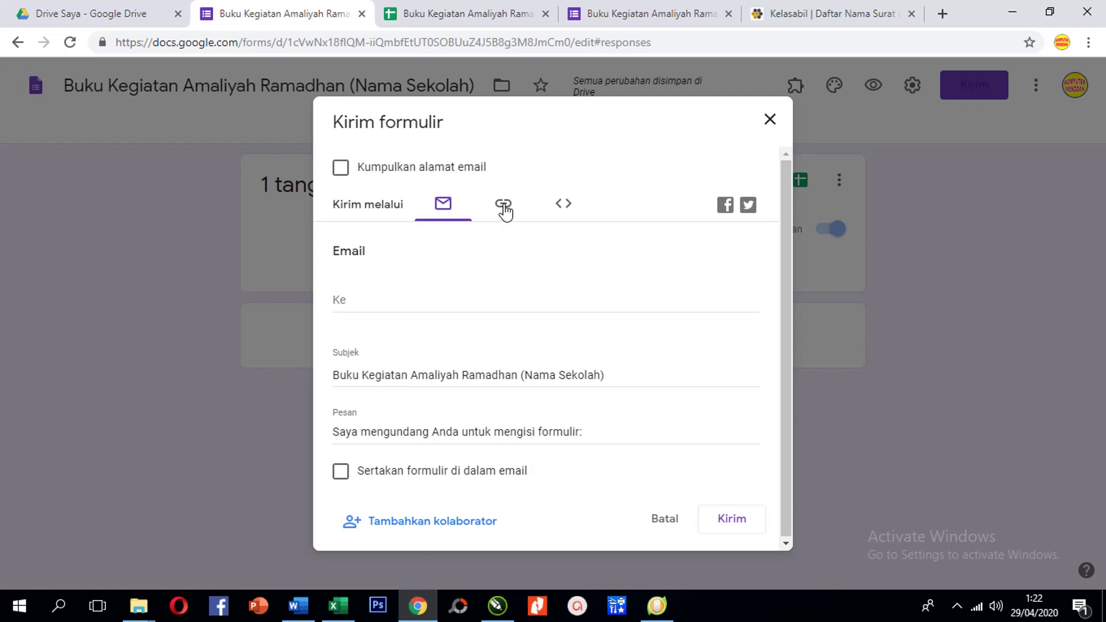
left_click(505, 209)
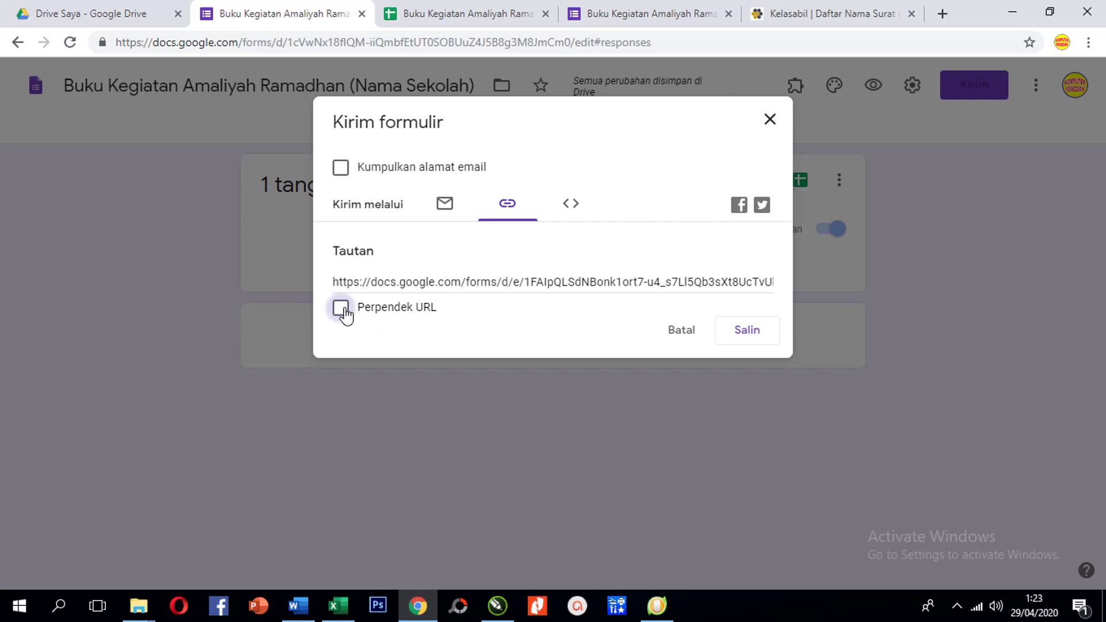
left_click(341, 309)
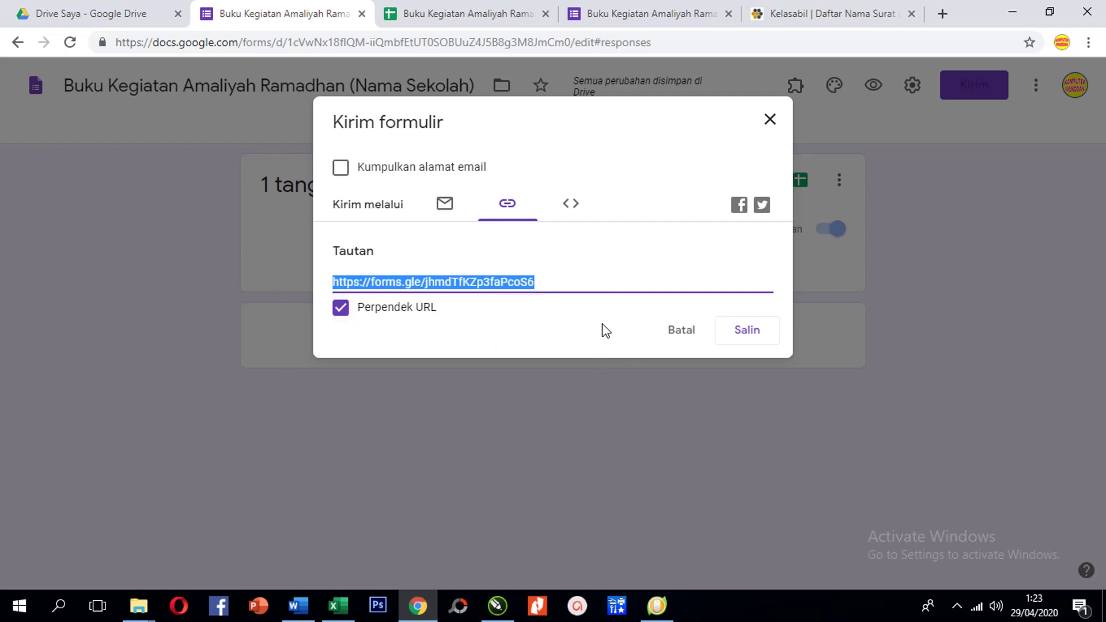
left_click(748, 334)
Close the submitted-response page and return to the Google search results
left_click(666, 13)
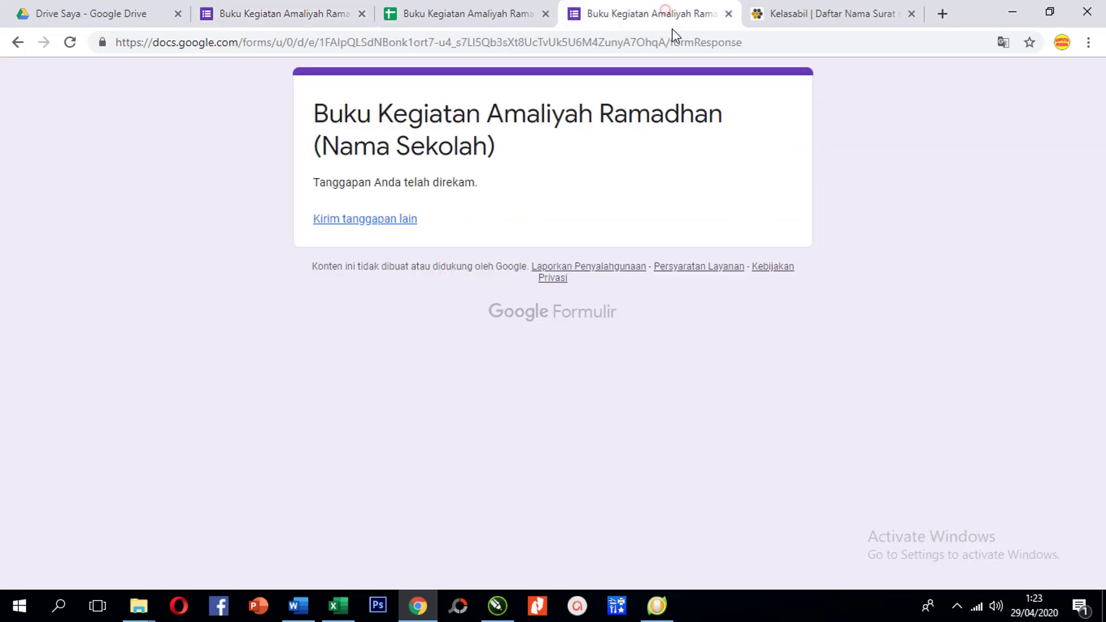
left_click(729, 13)
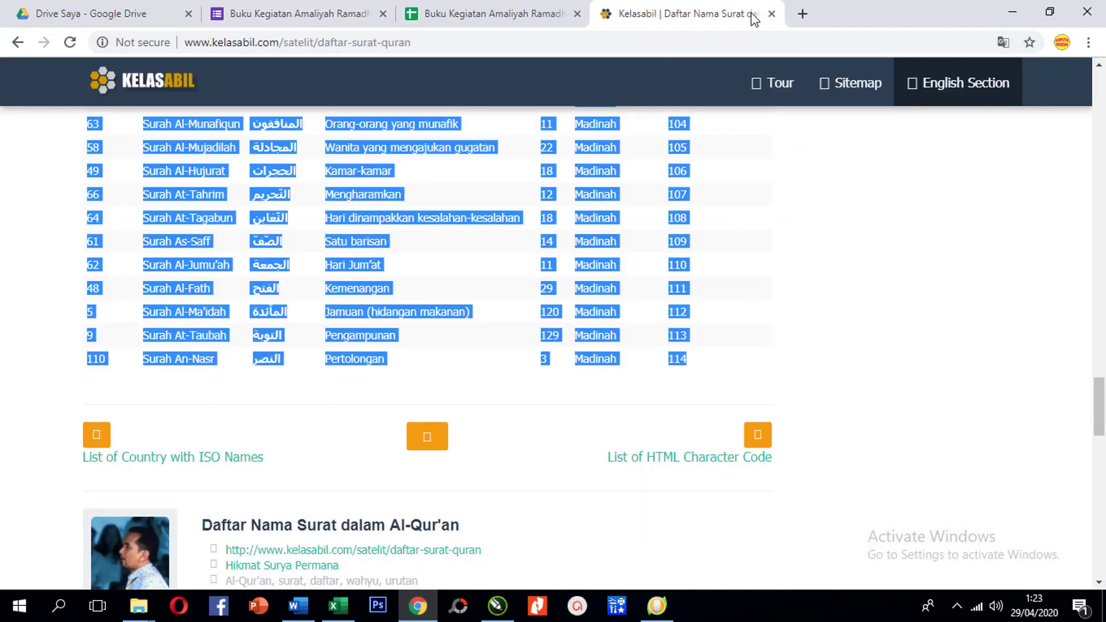
key("Home")
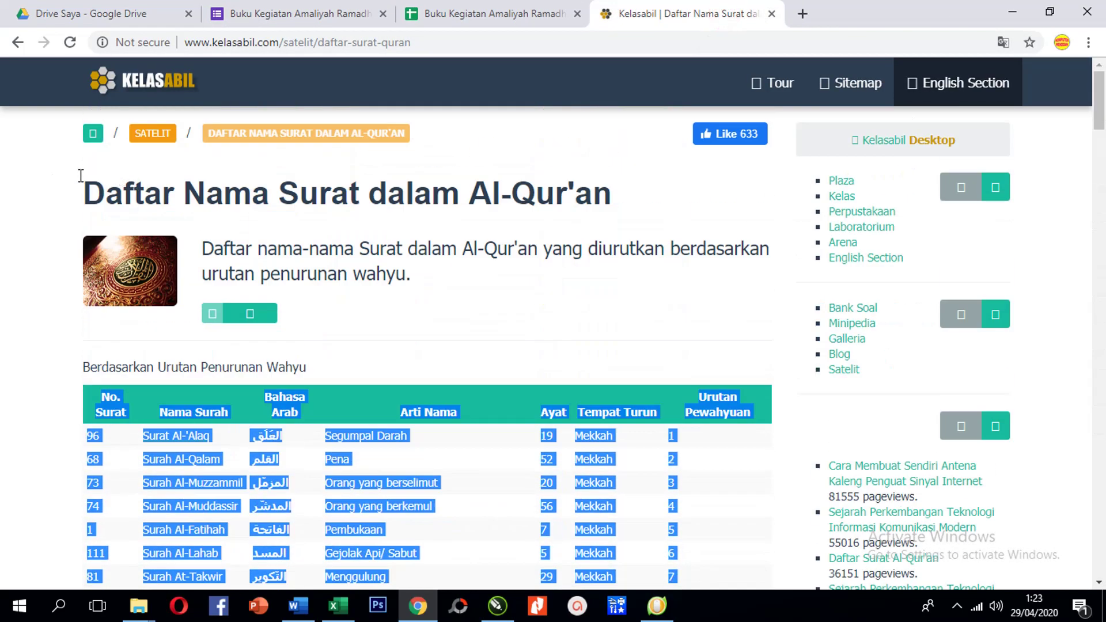
left_click(18, 42)
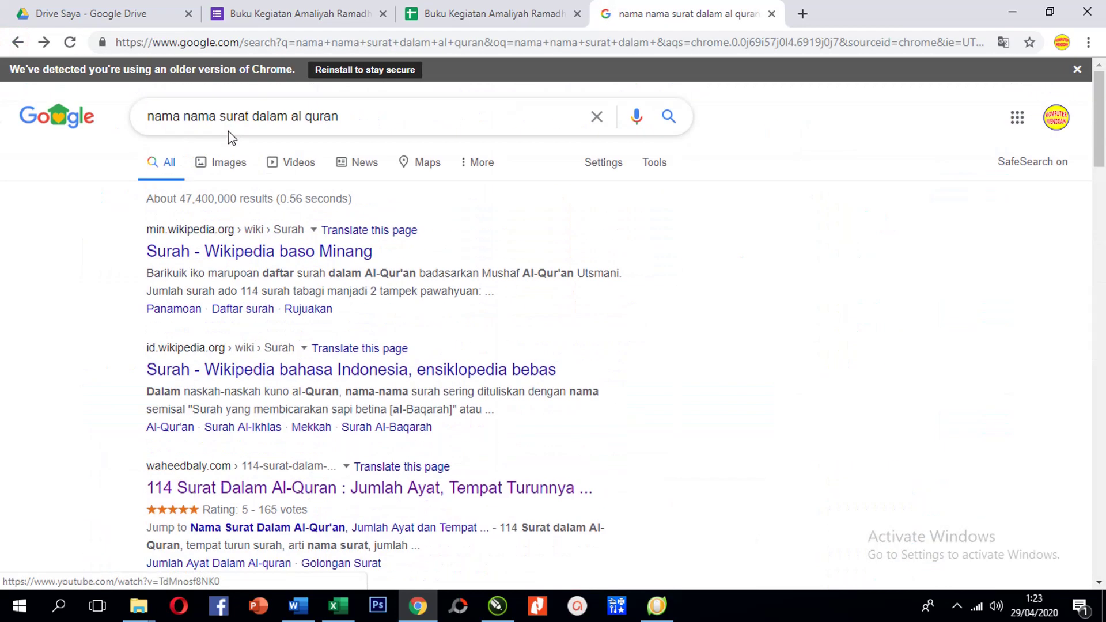
Search Google for bitly.com and open the Bitly link management site
left_click(176, 118)
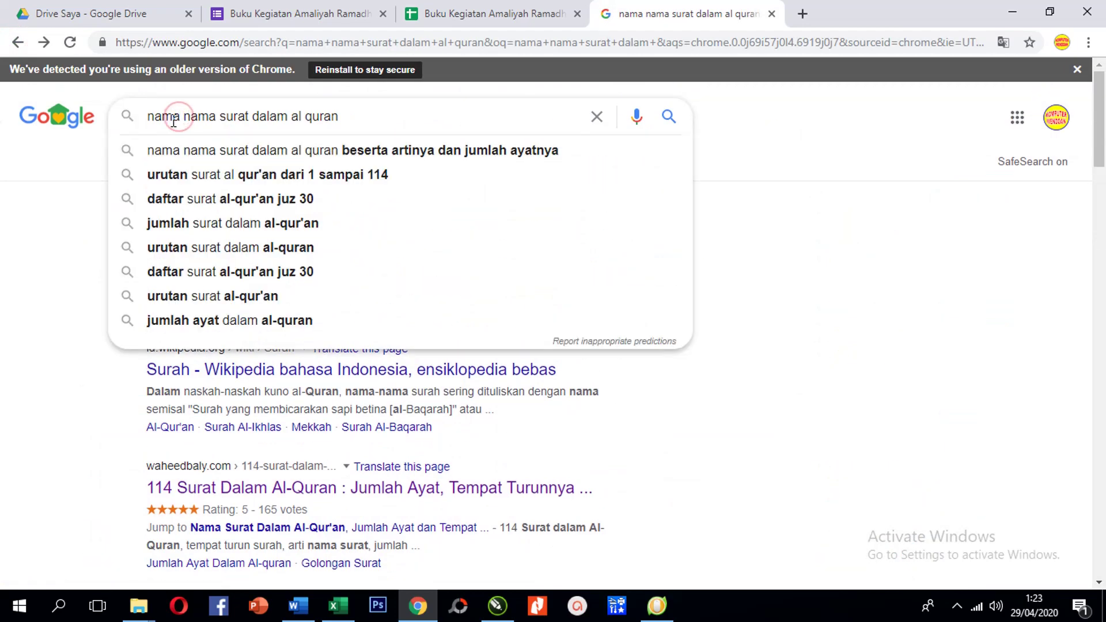
left_click_drag(368, 113, 141, 122)
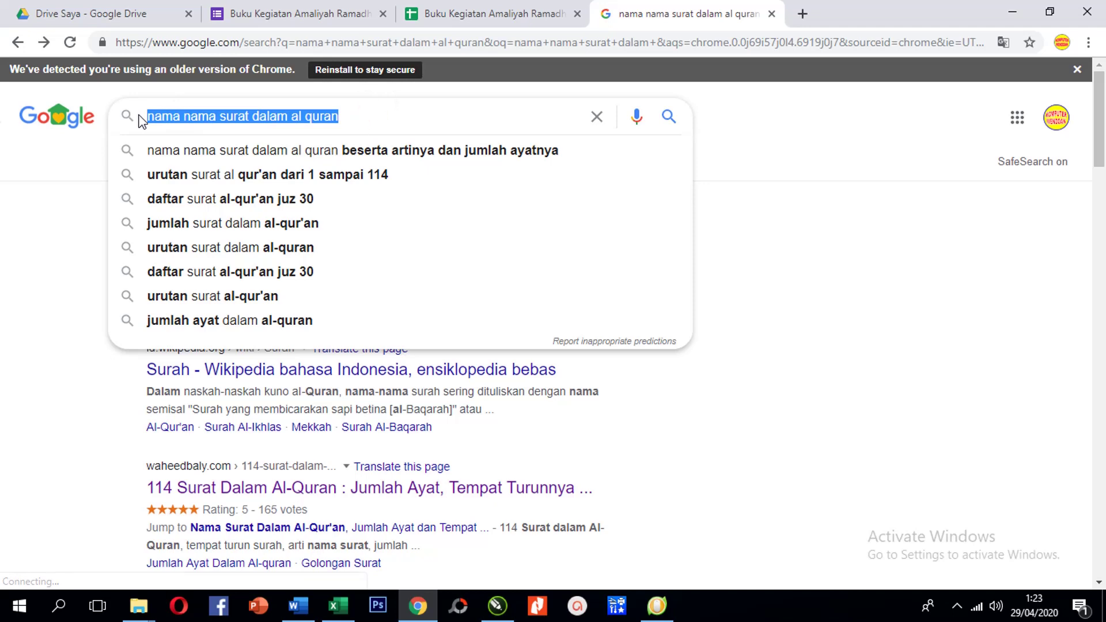
type("bi")
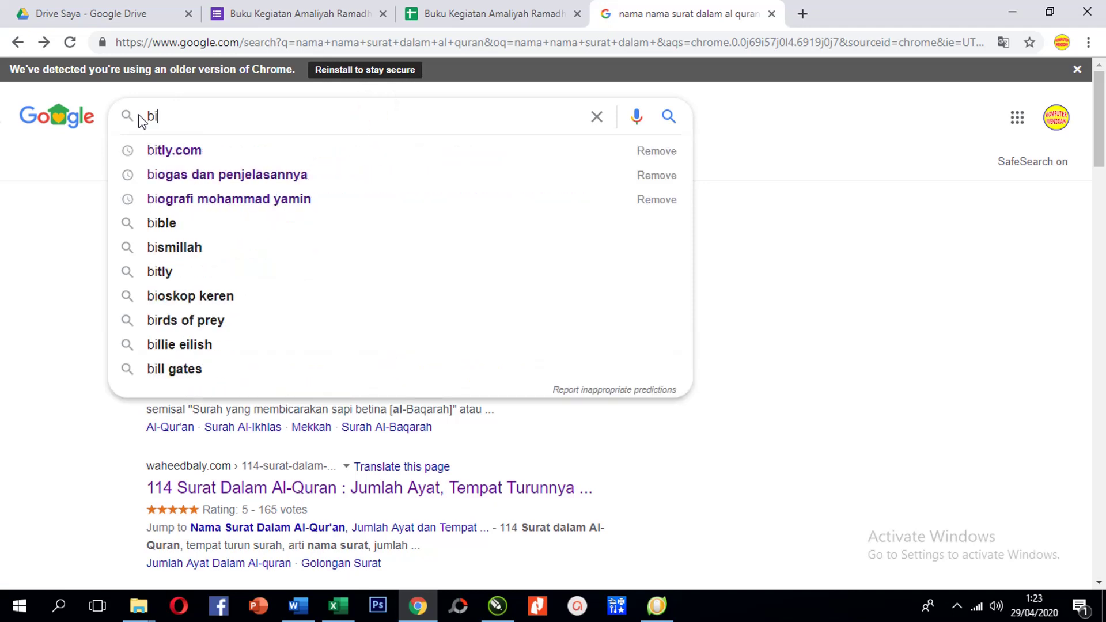
type("tly.com")
key("Return")
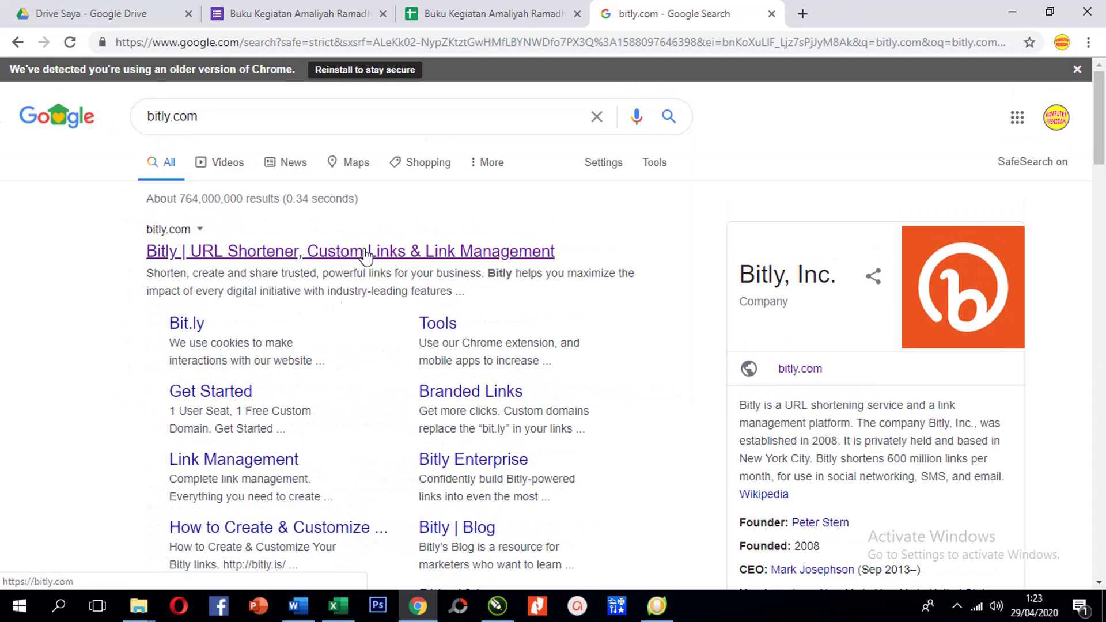
left_click(189, 325)
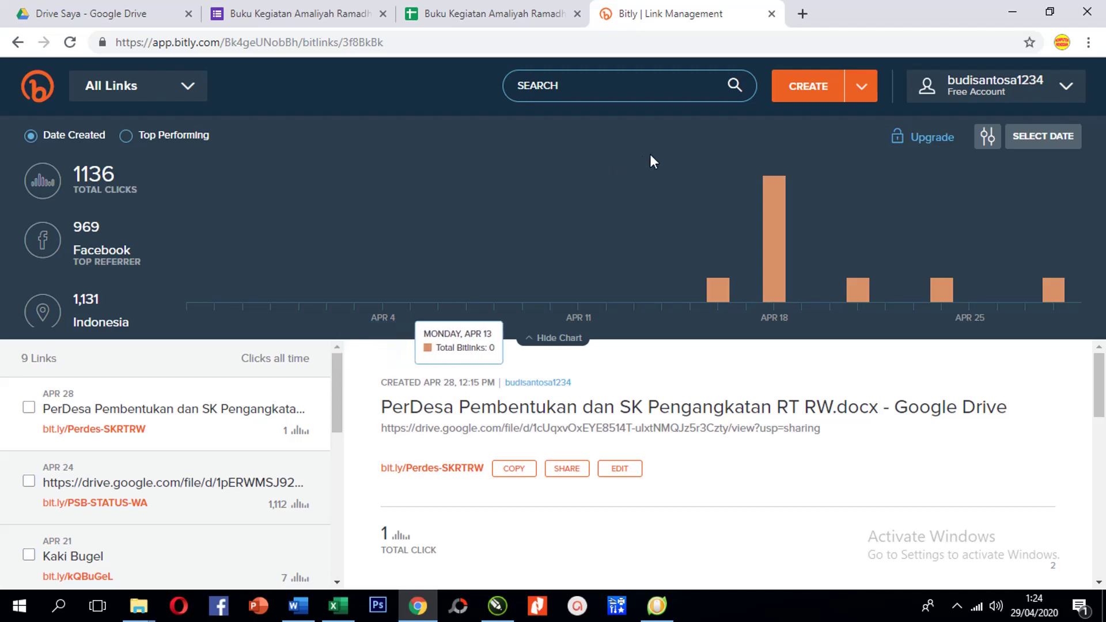
Start a new Bitly link and copy the full-length form URL with Perpendek URL unticked
left_click(807, 92)
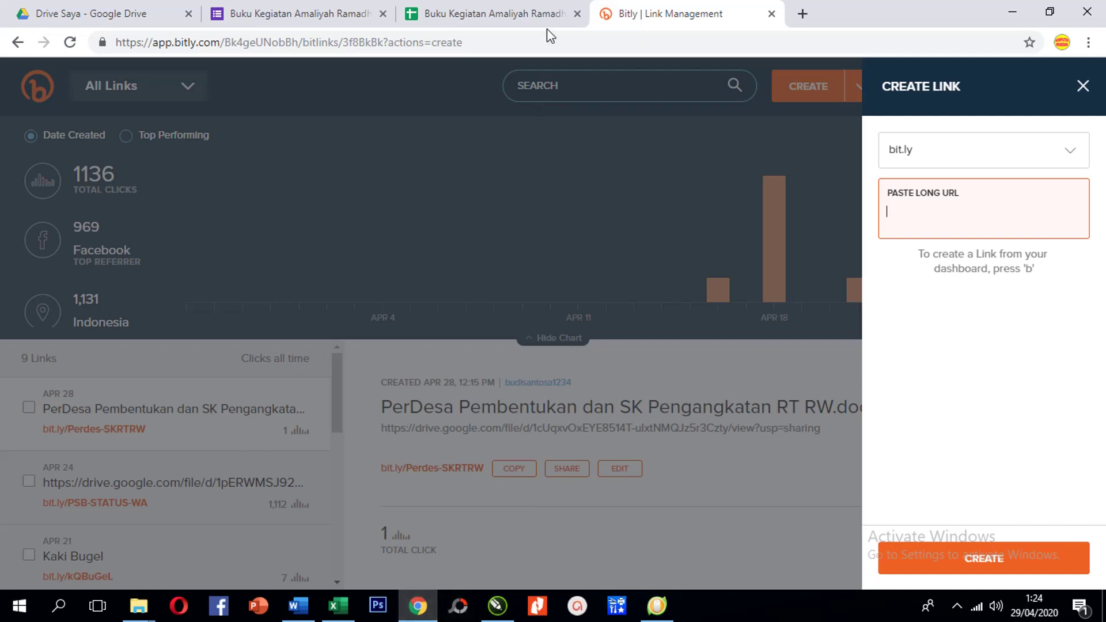
left_click(498, 23)
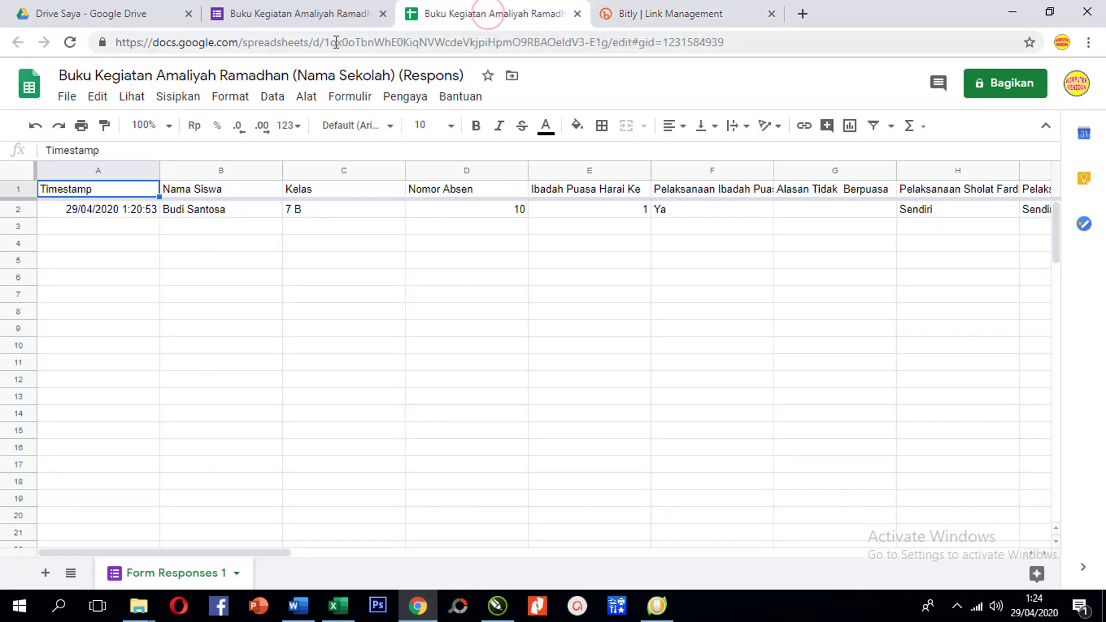
left_click(323, 17)
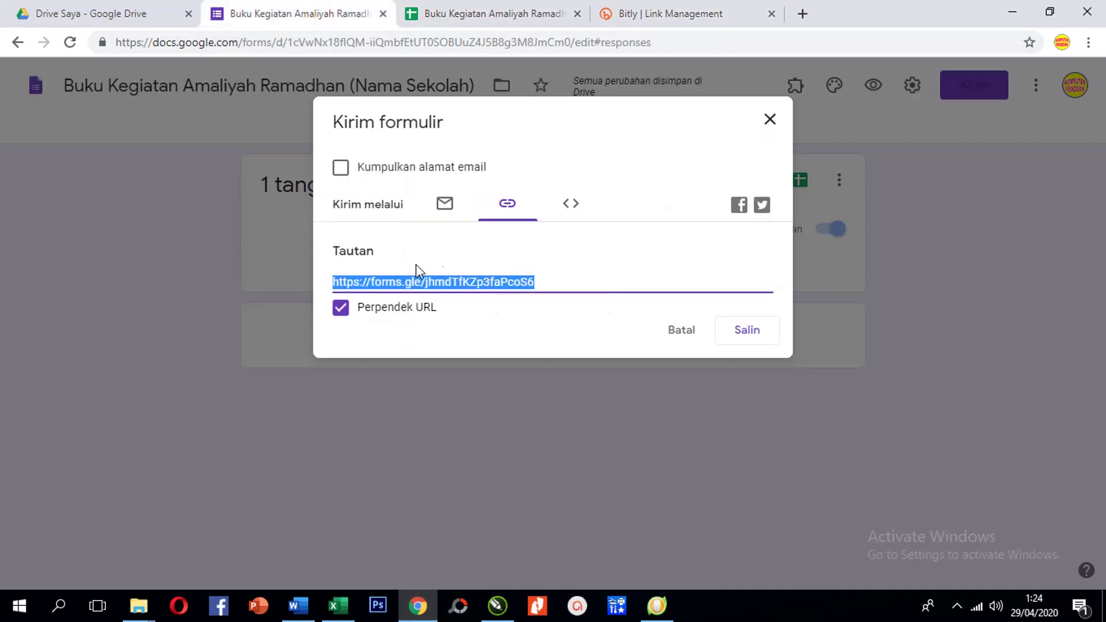
left_click(340, 308)
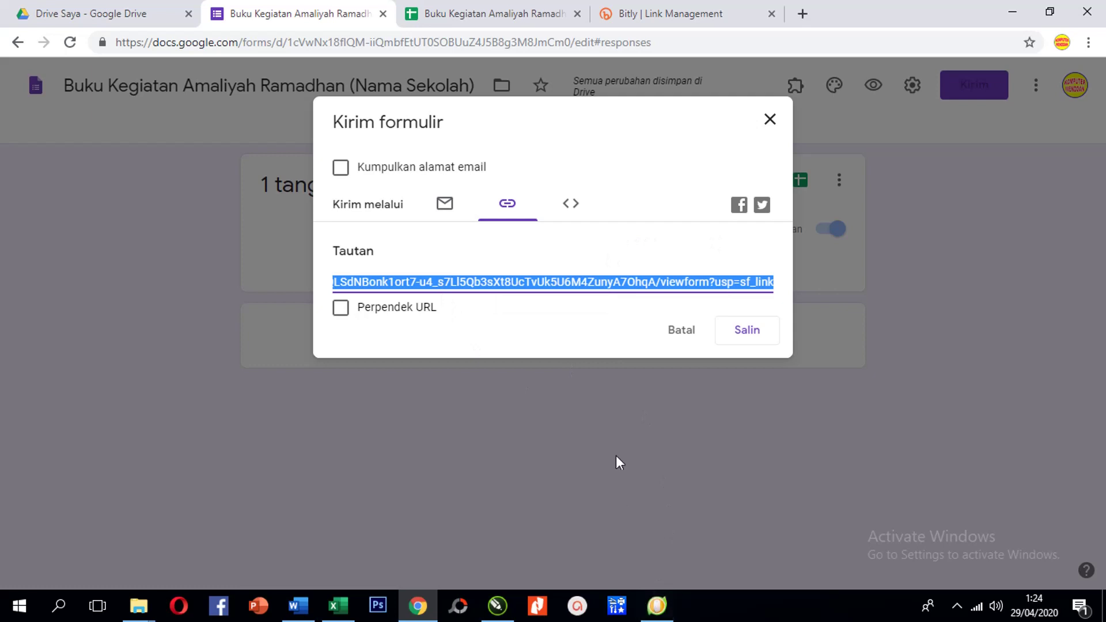
left_click(742, 337)
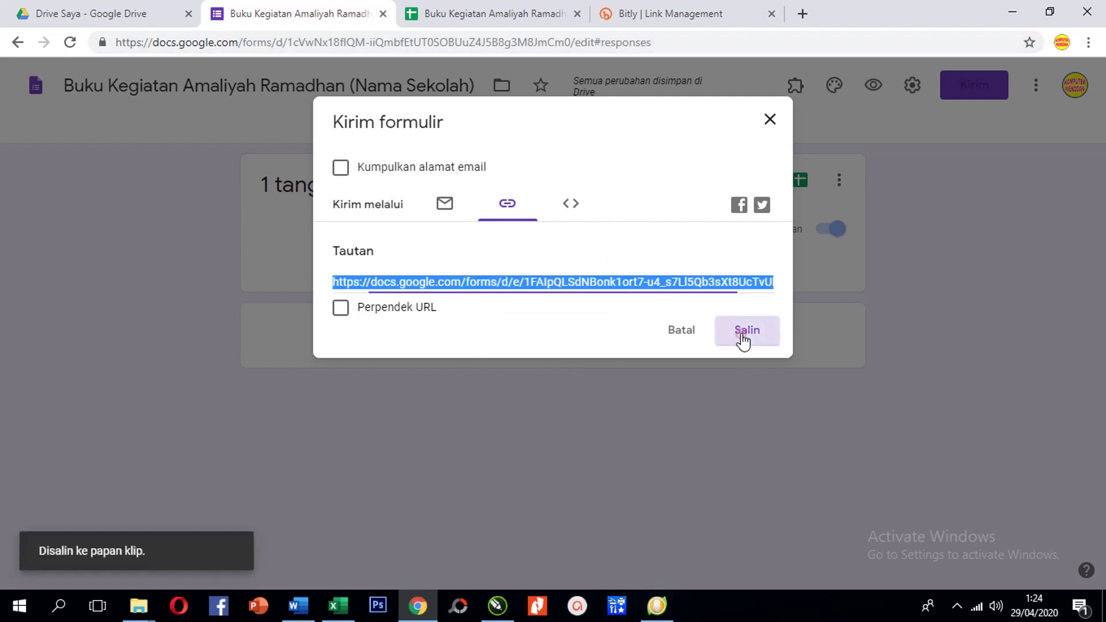
Paste the long form URL into Bitly and create the short link bit.ly/2xkZHuu
left_click(678, 14)
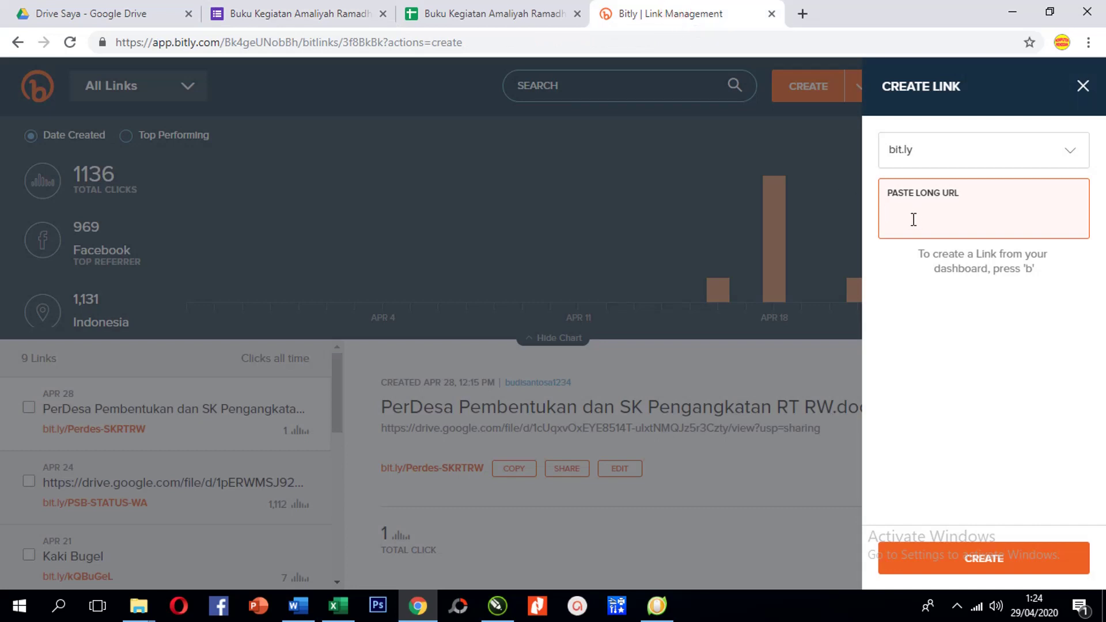
type("https://docs.google.com/forms/d/e/1FAIpQLSdNBonk1ort7-u4_s7Ll5Qb3sXt8UcTvUk5U6M4ZunyA7OhqA/viewform?usp=sf_link")
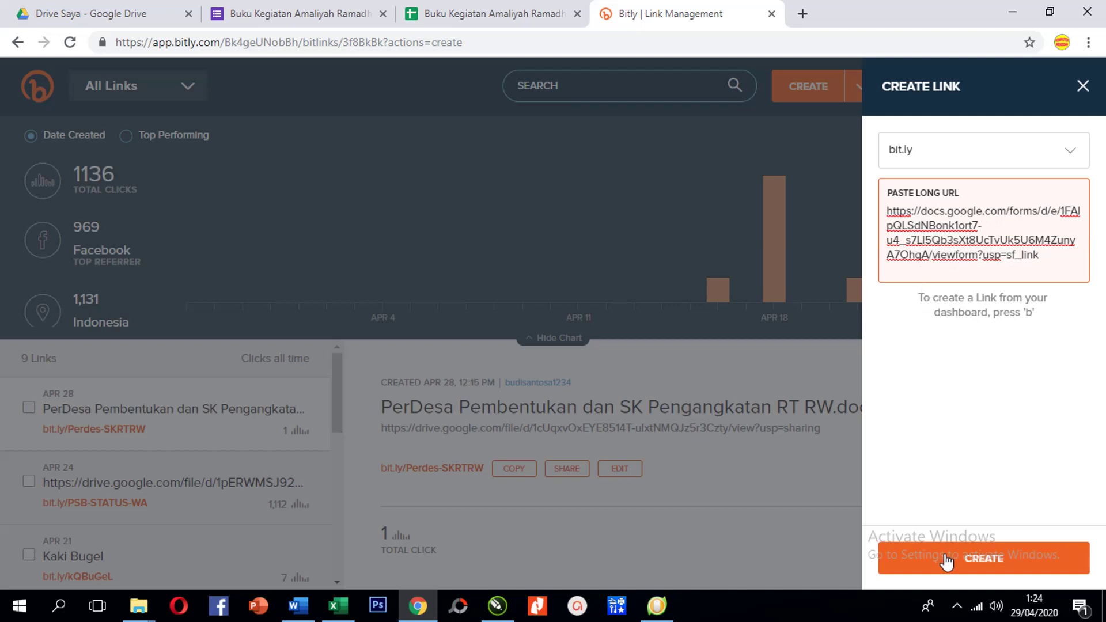
left_click(947, 561)
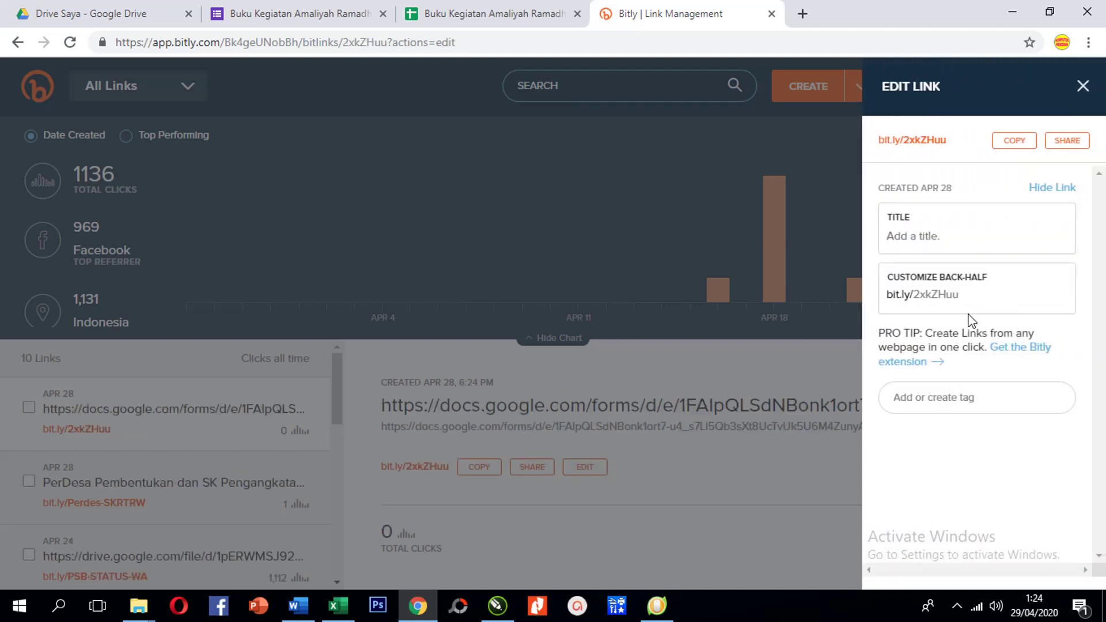
Set the link's custom back-half to amaliyahramadhan and try saving it
left_click(976, 297)
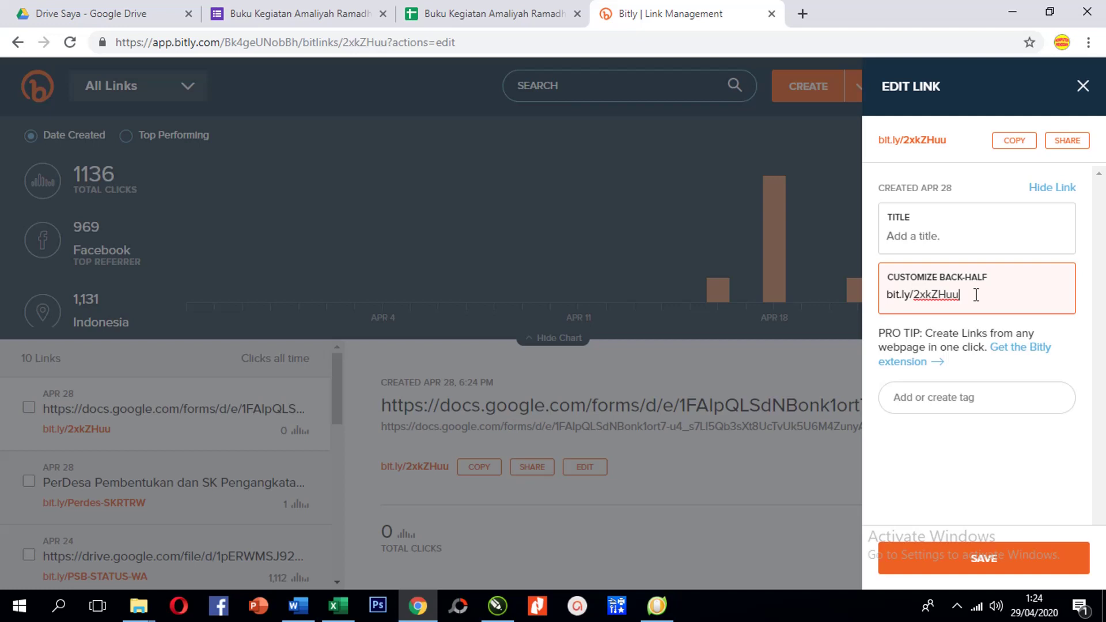
key("BackSpace")
type("amaliyah")
type("ramadhan")
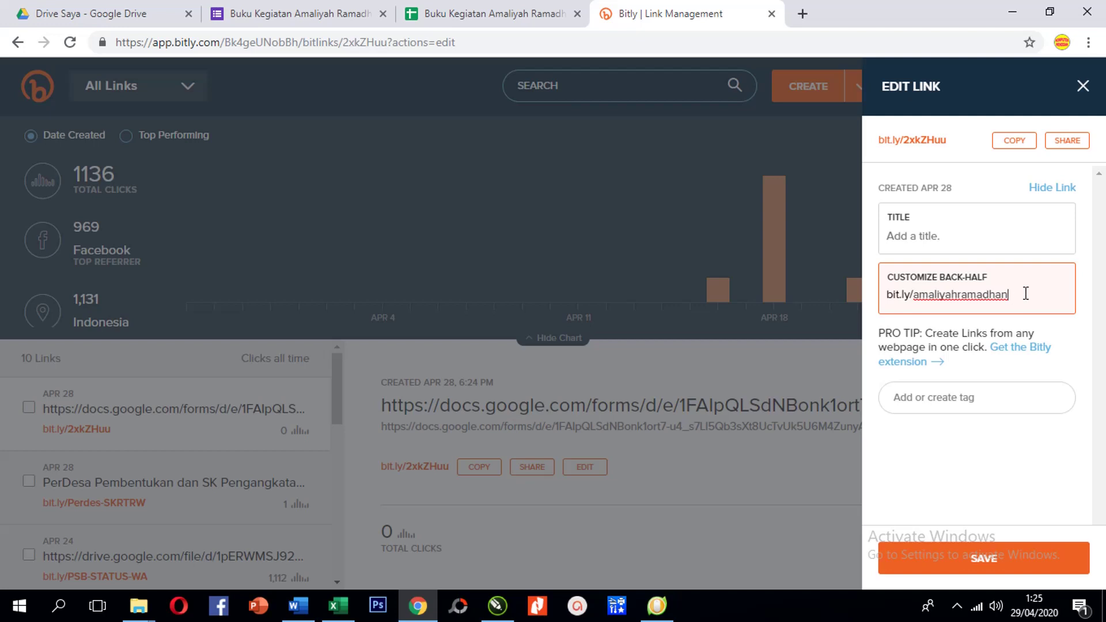
left_click(980, 563)
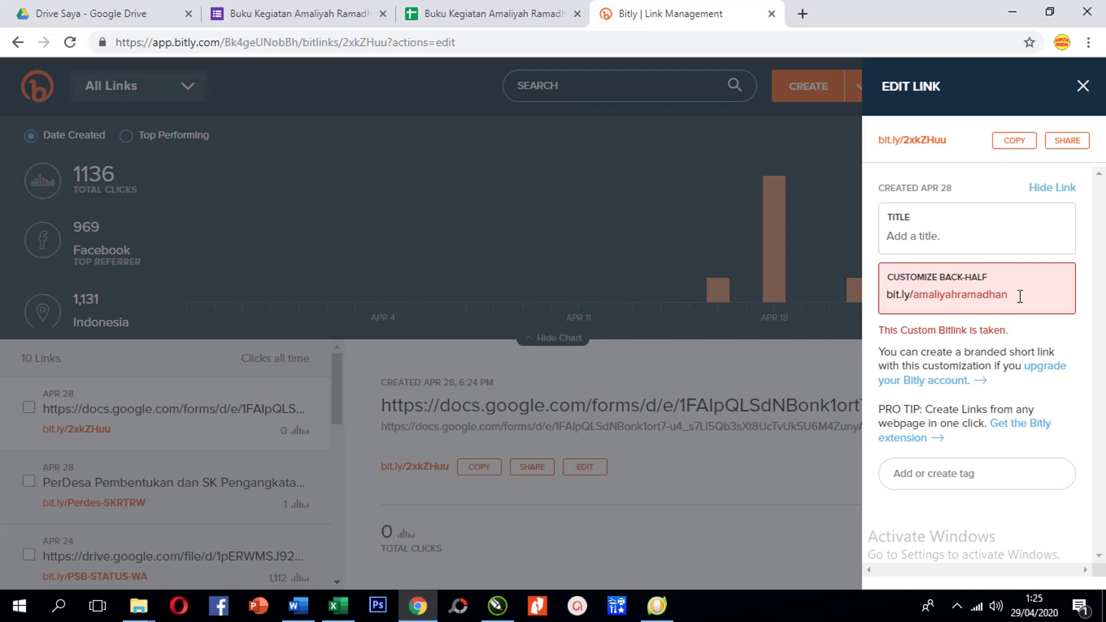
Change the back-half to Bukuramadhan, try saving, then remove the h to make Bukuramadan
left_click_drag(1015, 296, 920, 298)
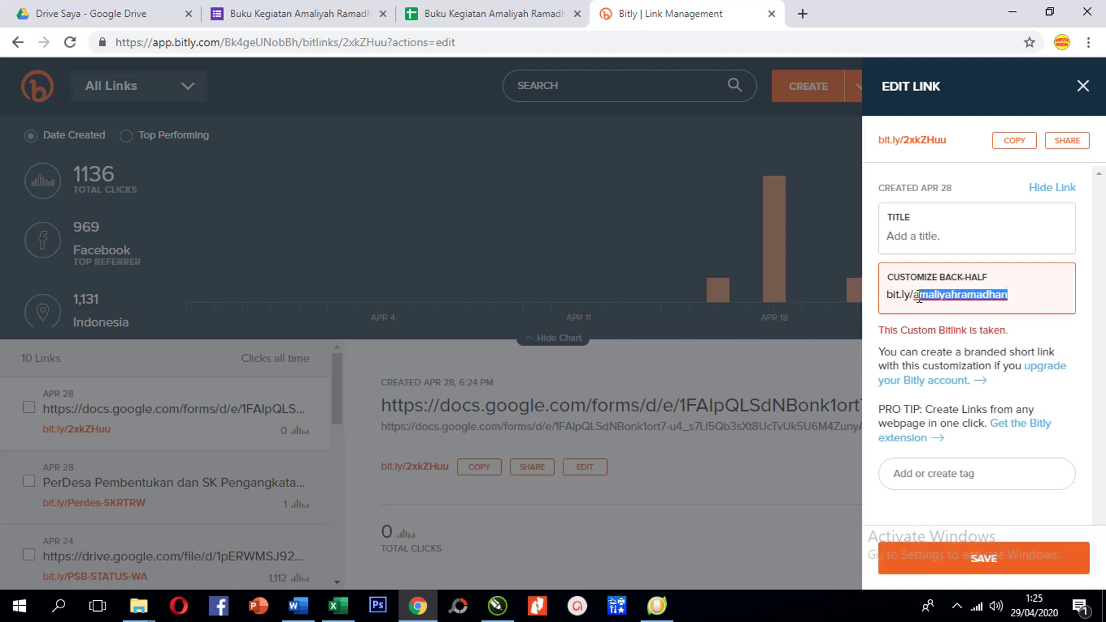
left_click(930, 295)
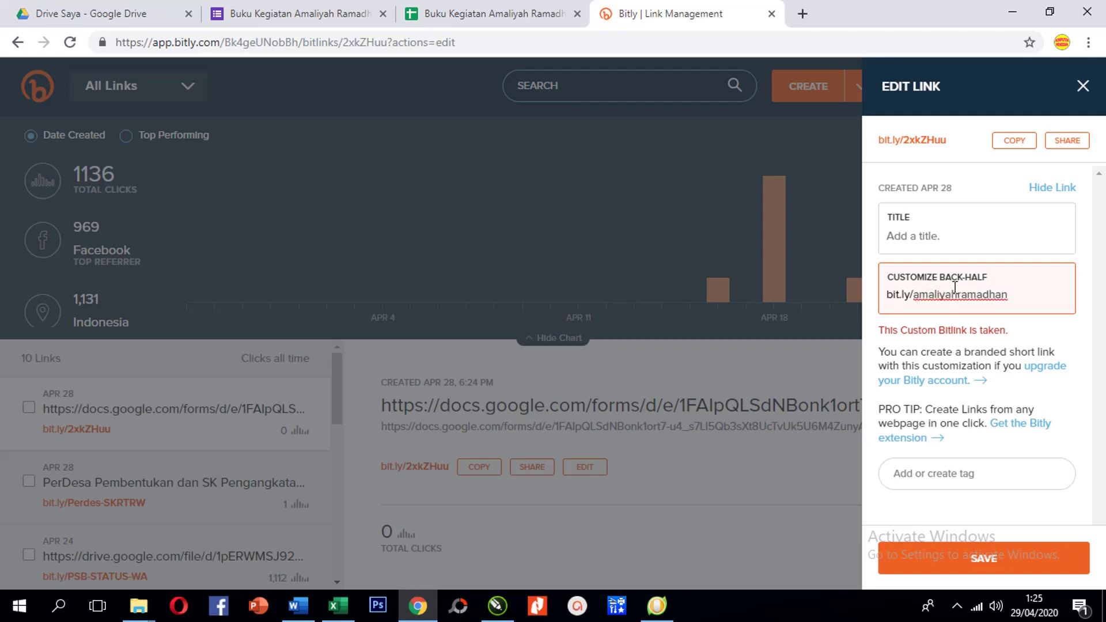
type("Buku")
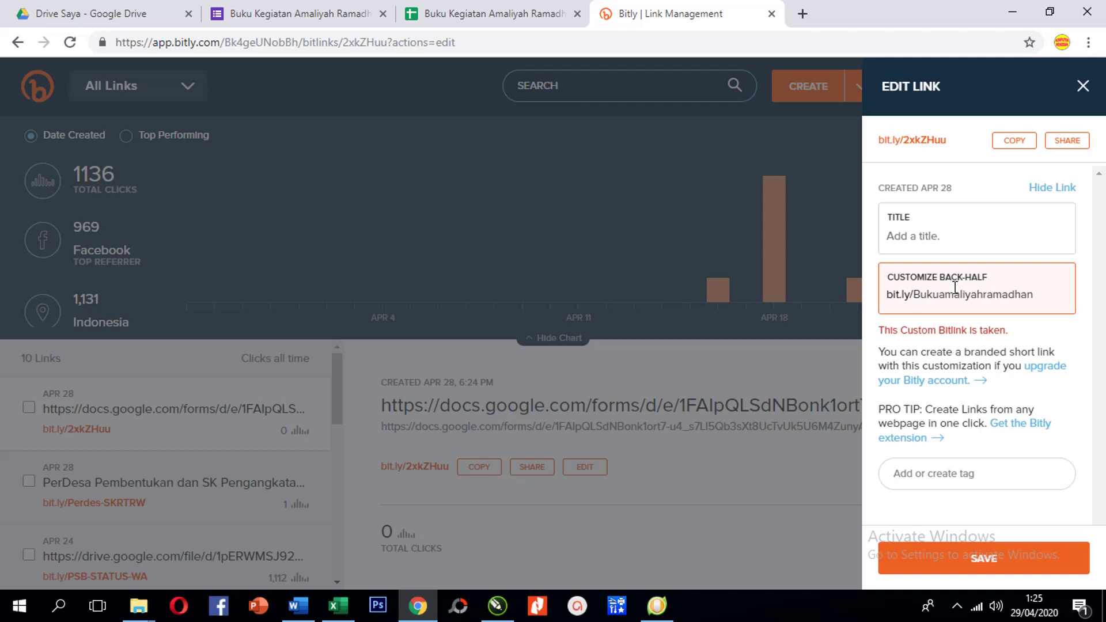
key("shift+End")
key("shift+Left")
key("shift+Left")
key("shift+Left")
key("shift+Left")
key("shift+Left")
key("BackSpace")
left_click(1006, 294)
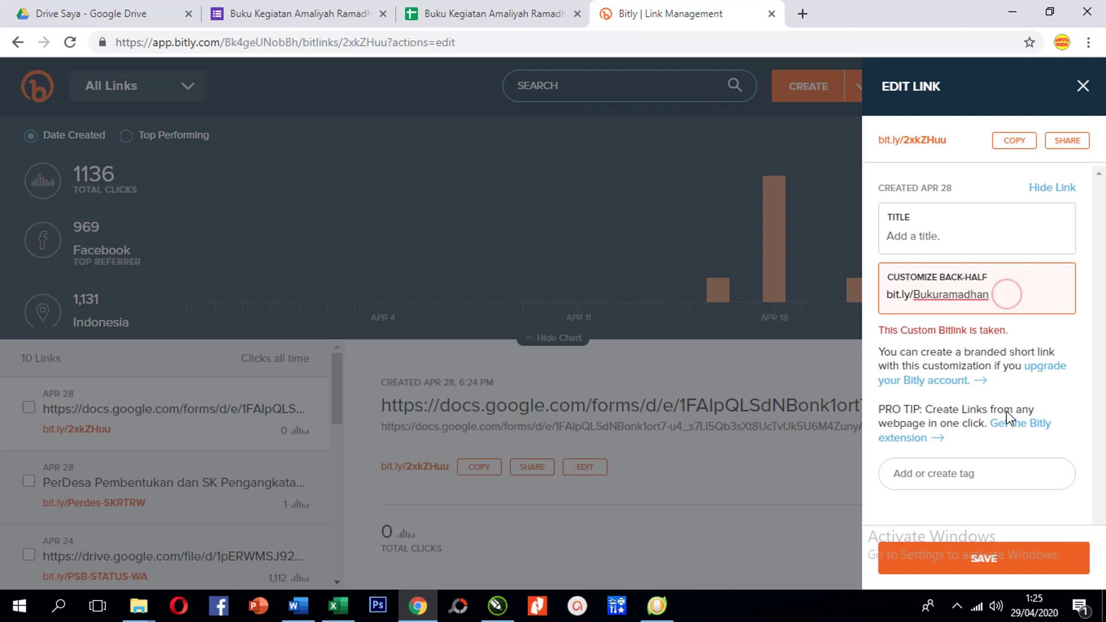
left_click(995, 561)
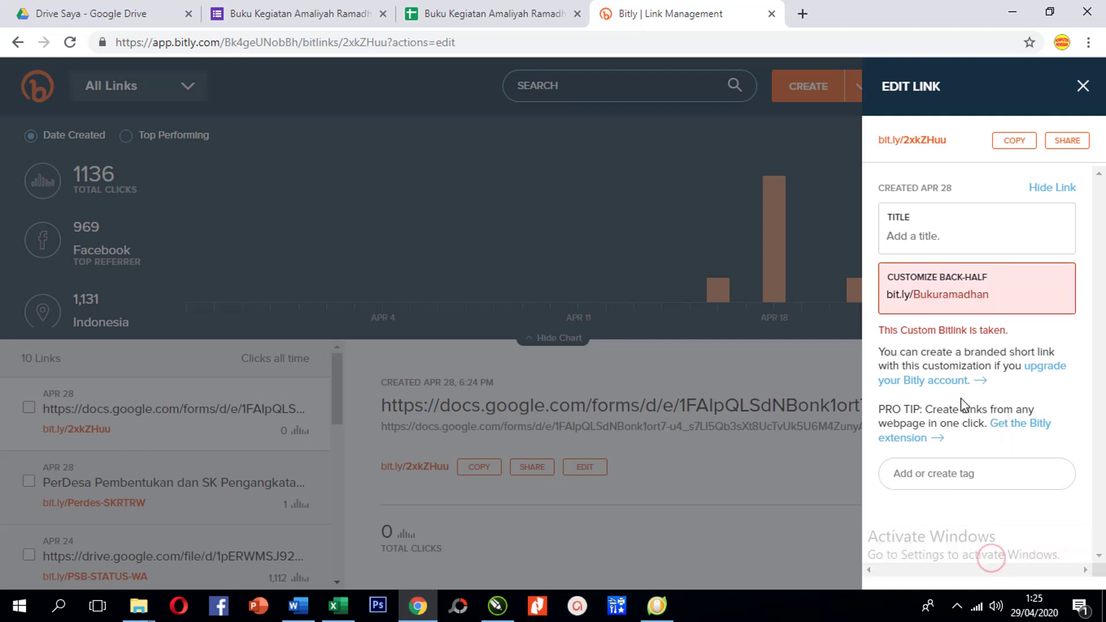
left_click(1001, 295)
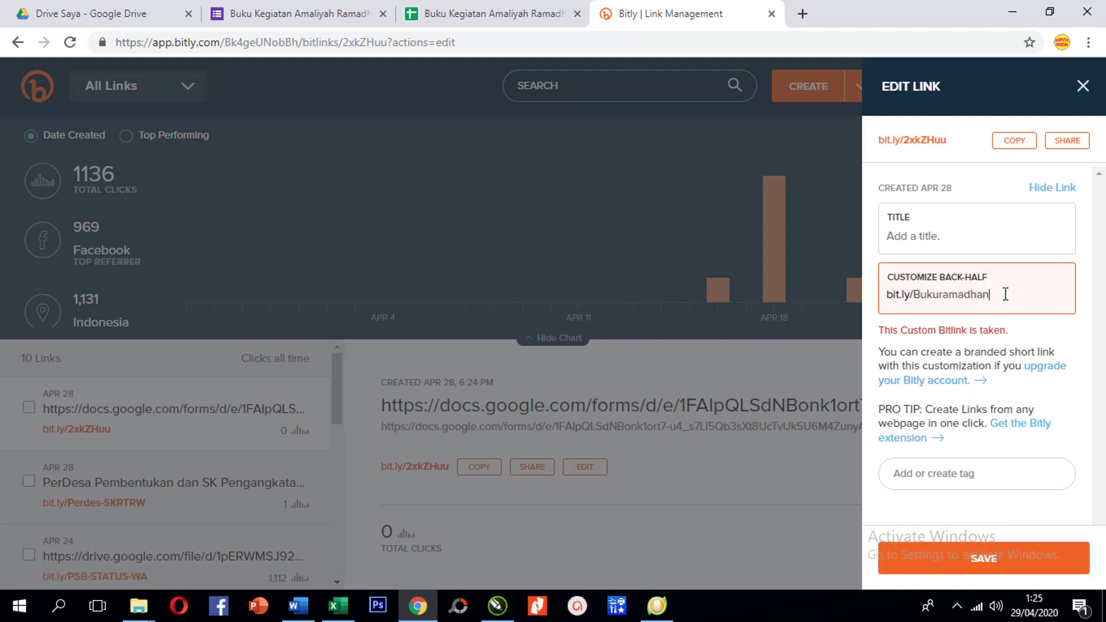
key("Left")
key("Left")
key("BackSpace")
Save Bukuramadan as the back-half, giving bit.ly/Bukuramadan
left_click(979, 564)
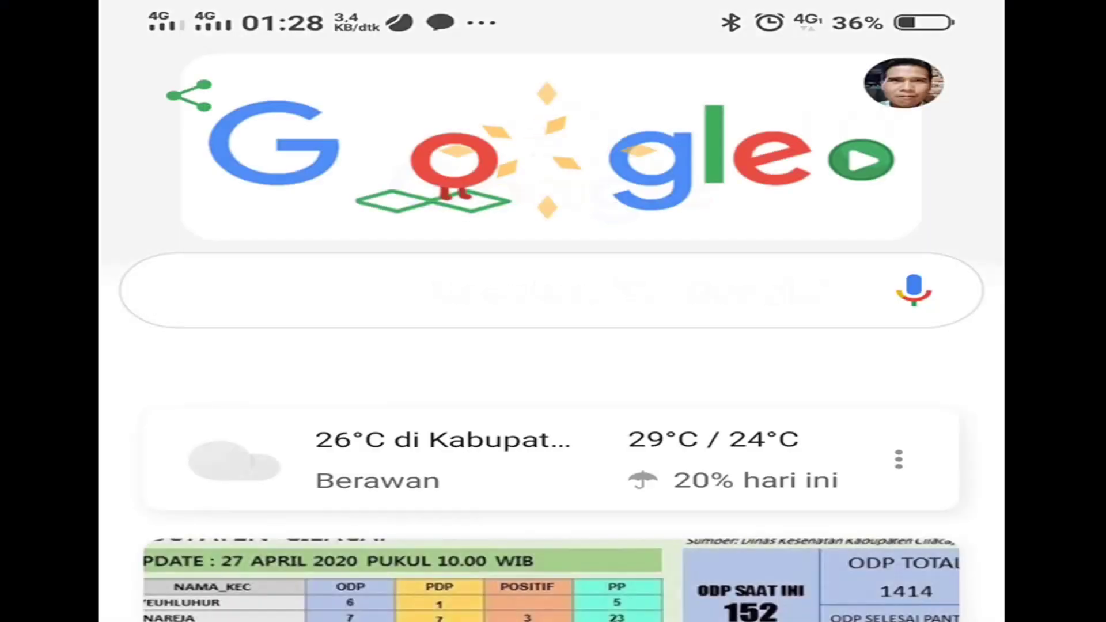
Enter bit.ly/Bukuramadan in the phone's Google search box
left_click(518, 291)
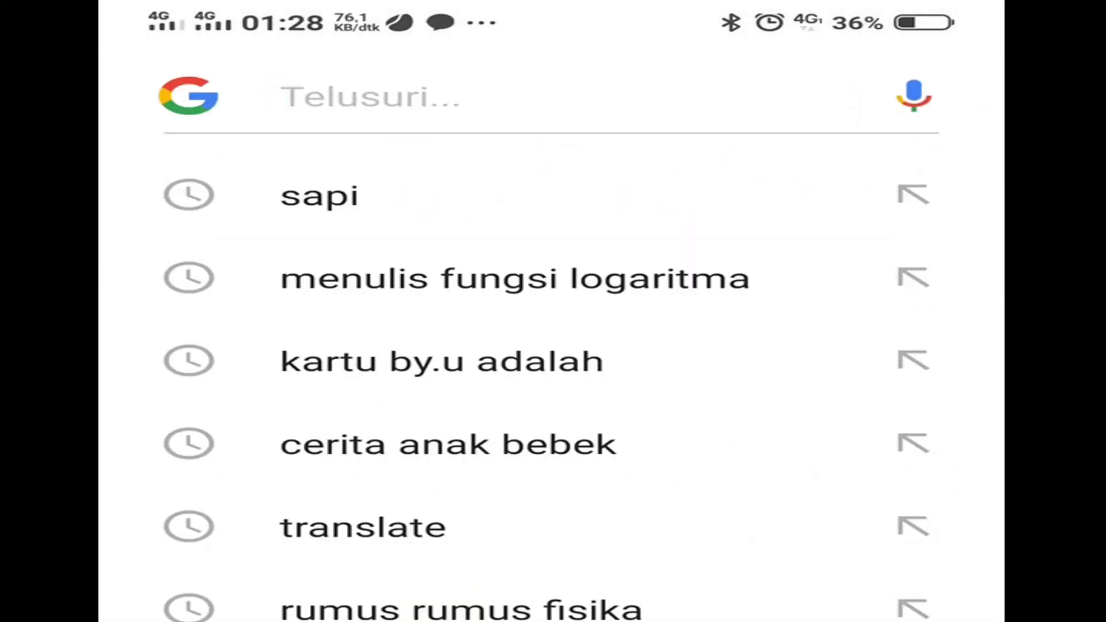
type("bit")
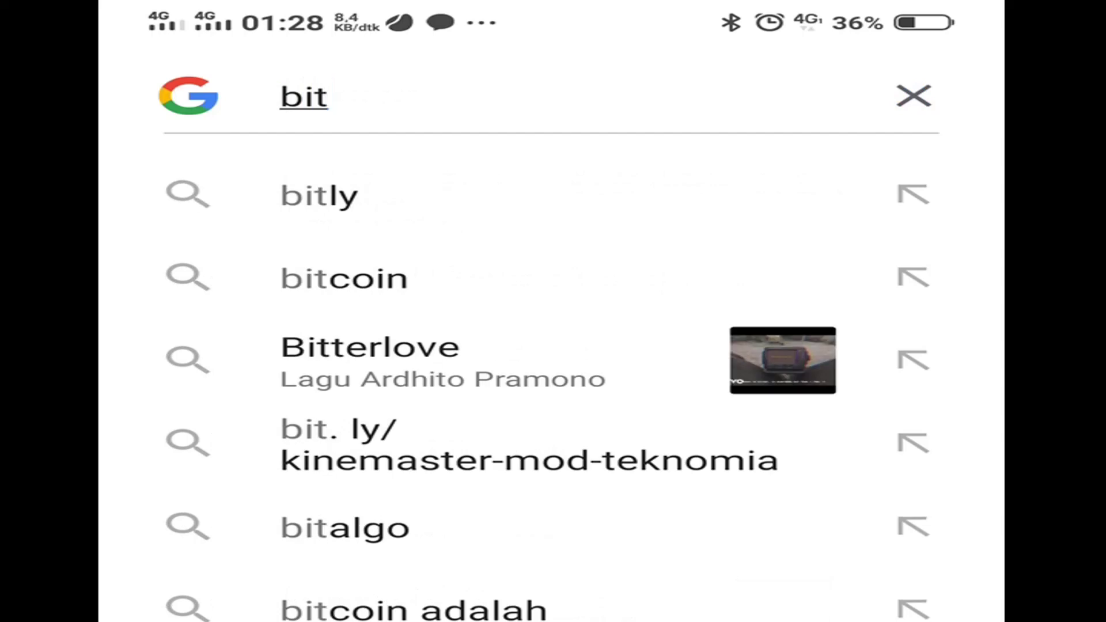
type(".ly")
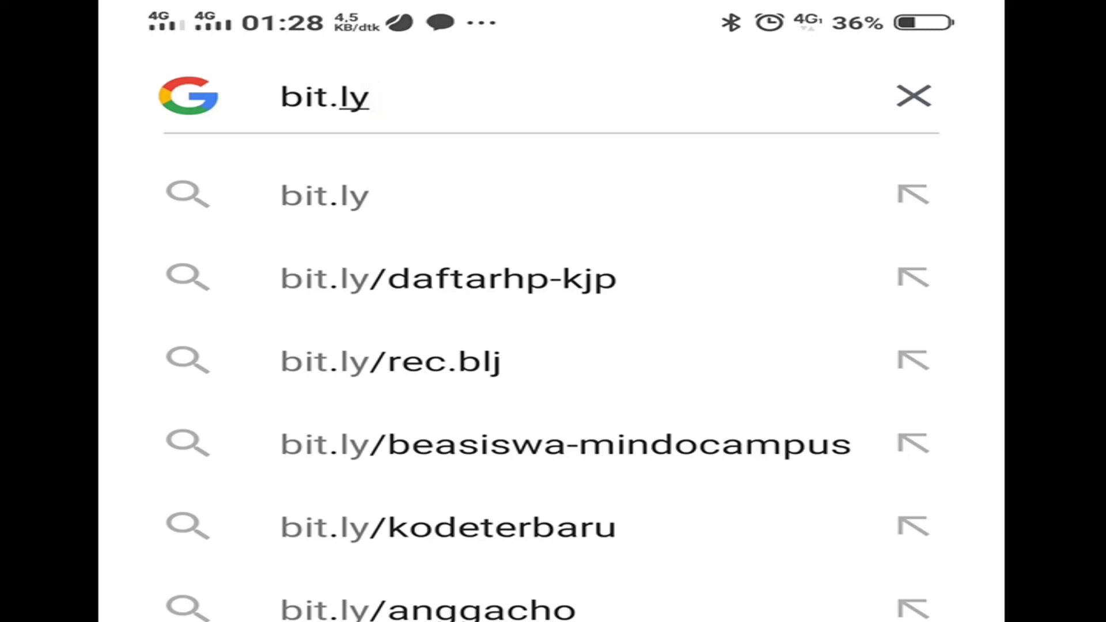
type("/")
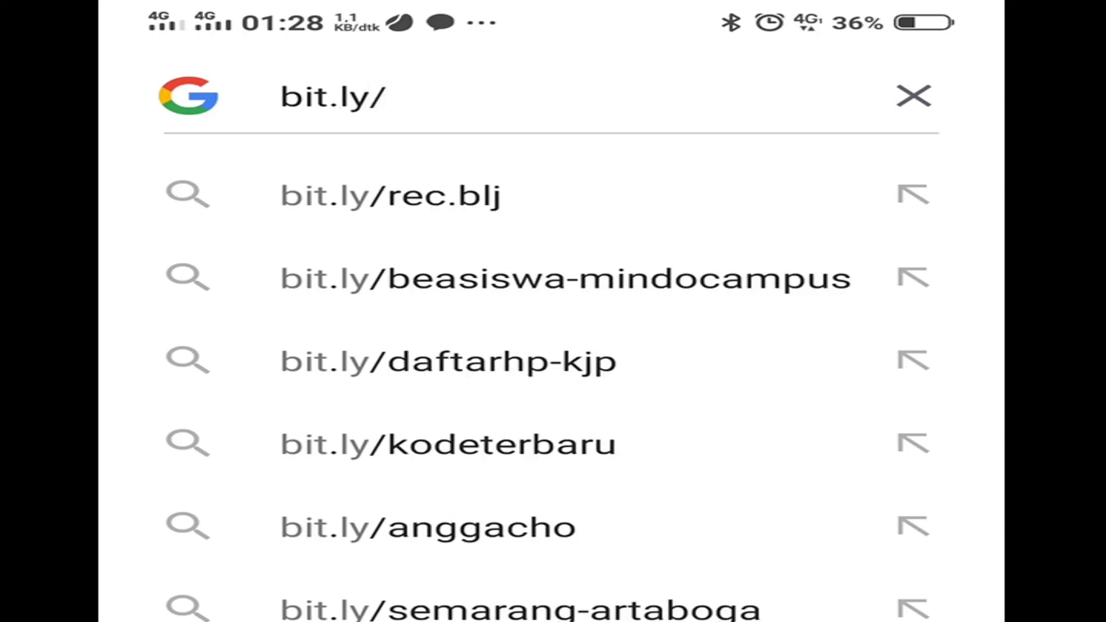
type("Bu")
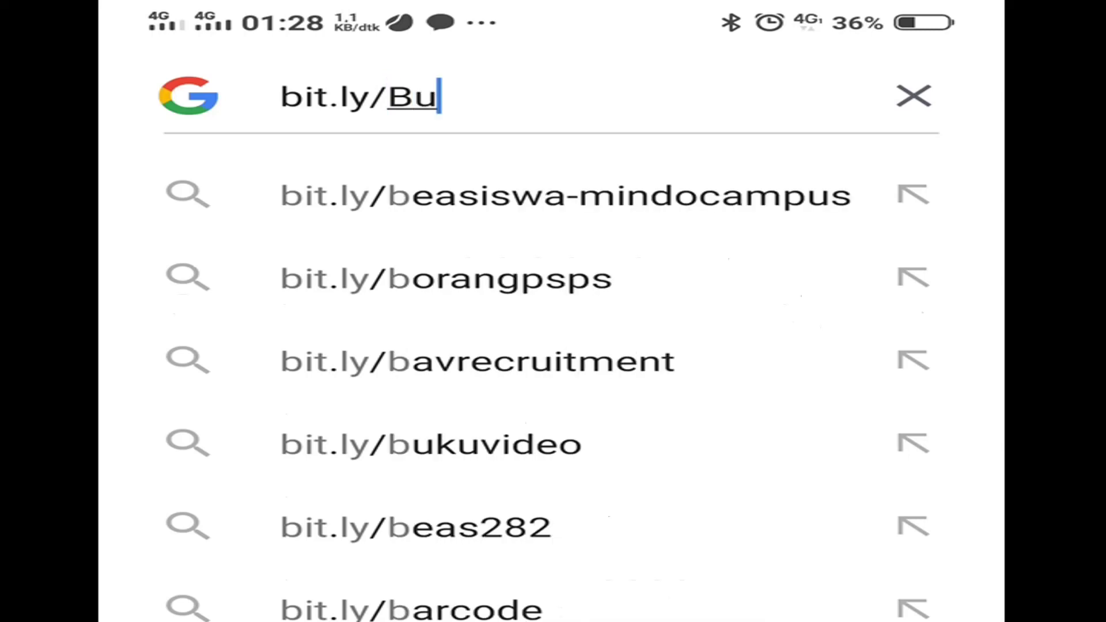
type("kuram")
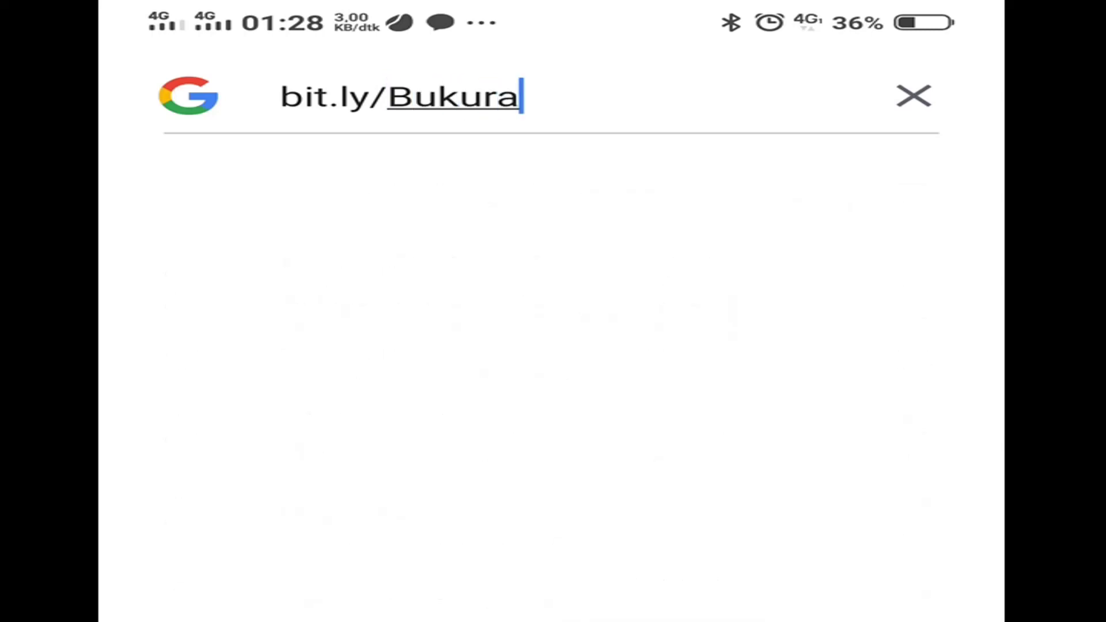
type("adan")
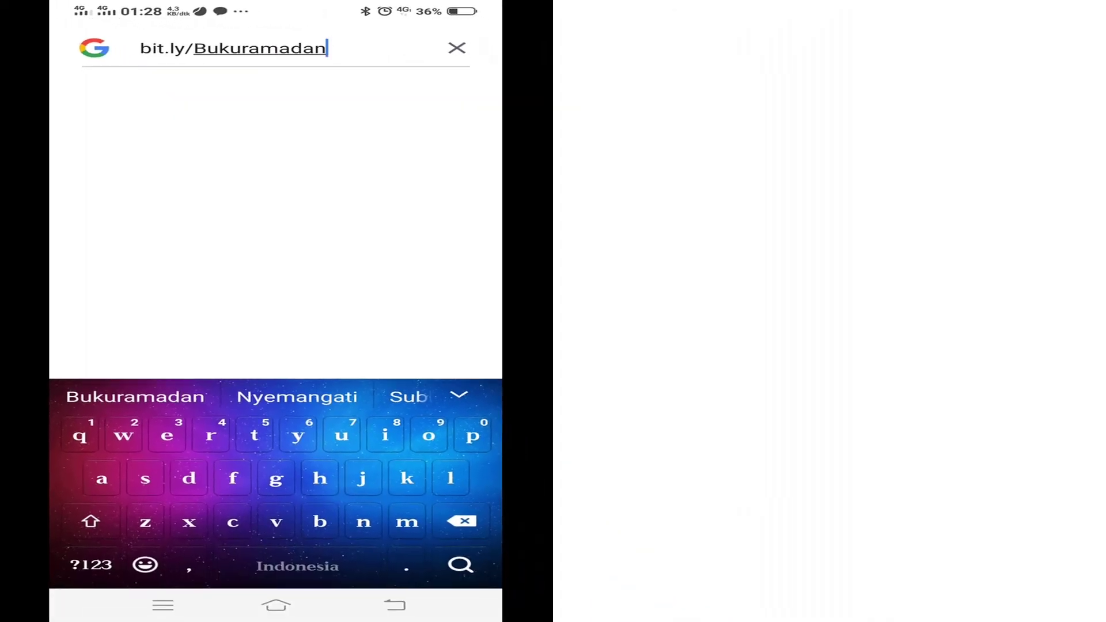
Open bit.ly/Bukuramadan on the phone and type the student's full name into Nama Siswa
key("Return")
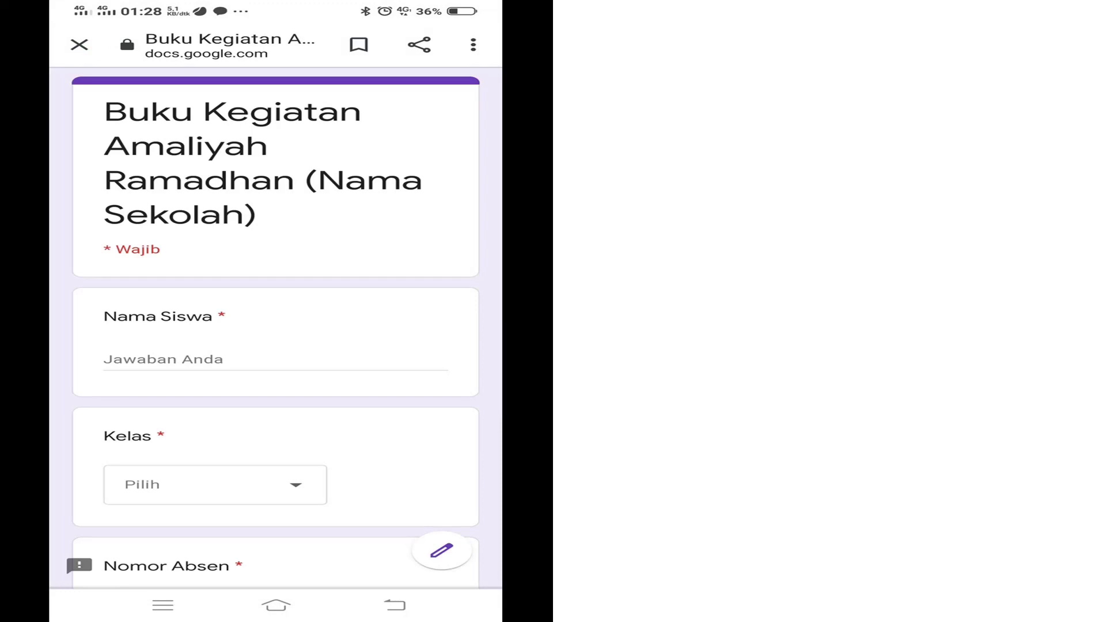
scroll(275, 328, "down", 5)
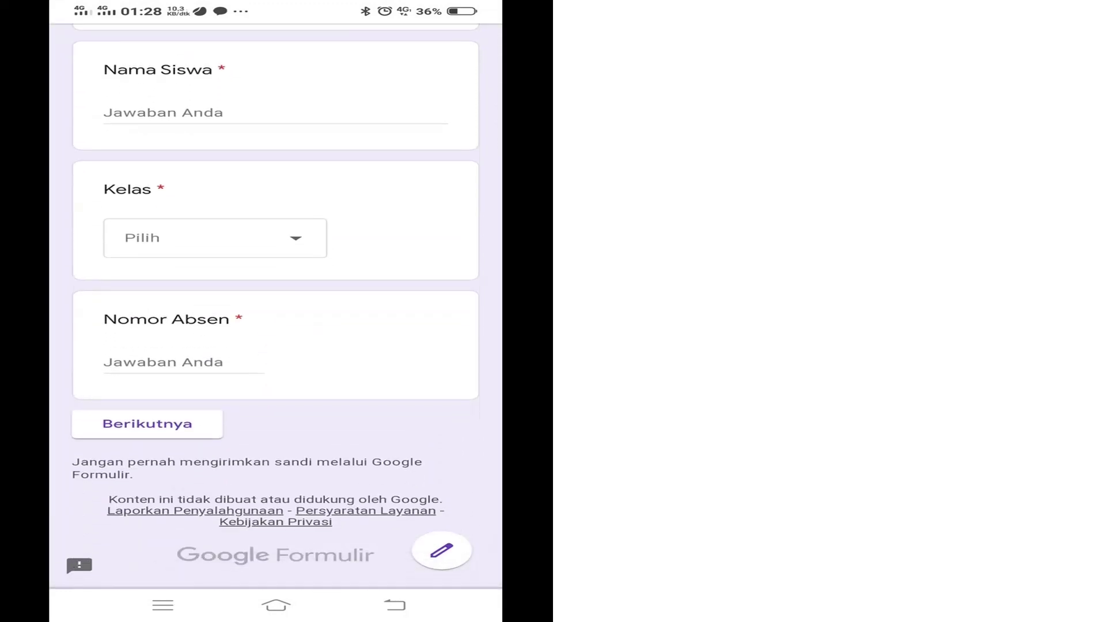
scroll(276, 327, "up", 5)
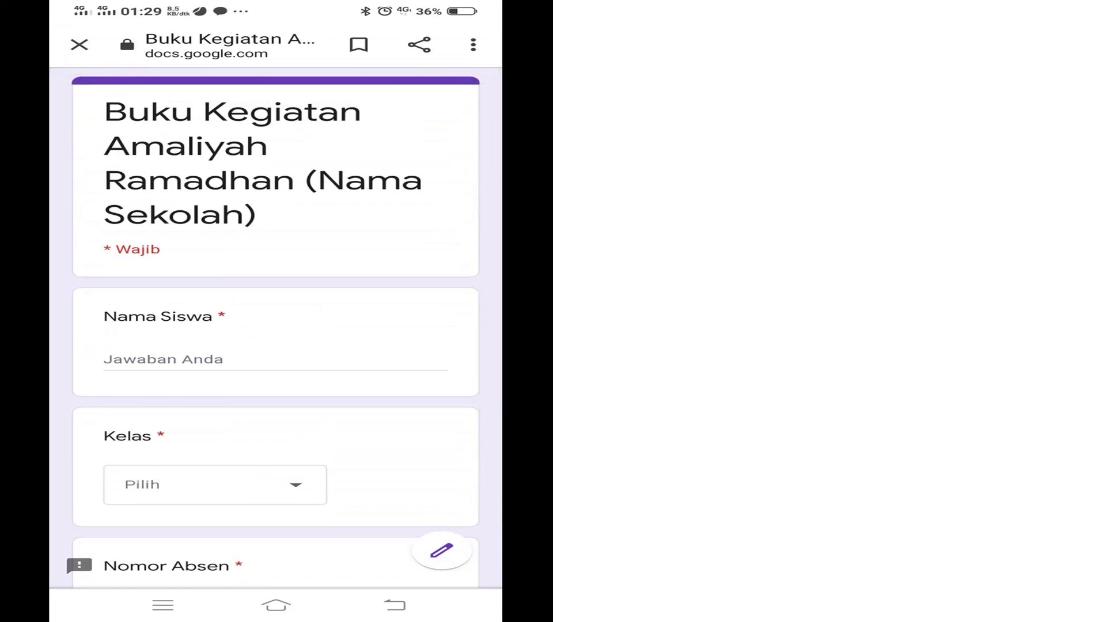
left_click(173, 359)
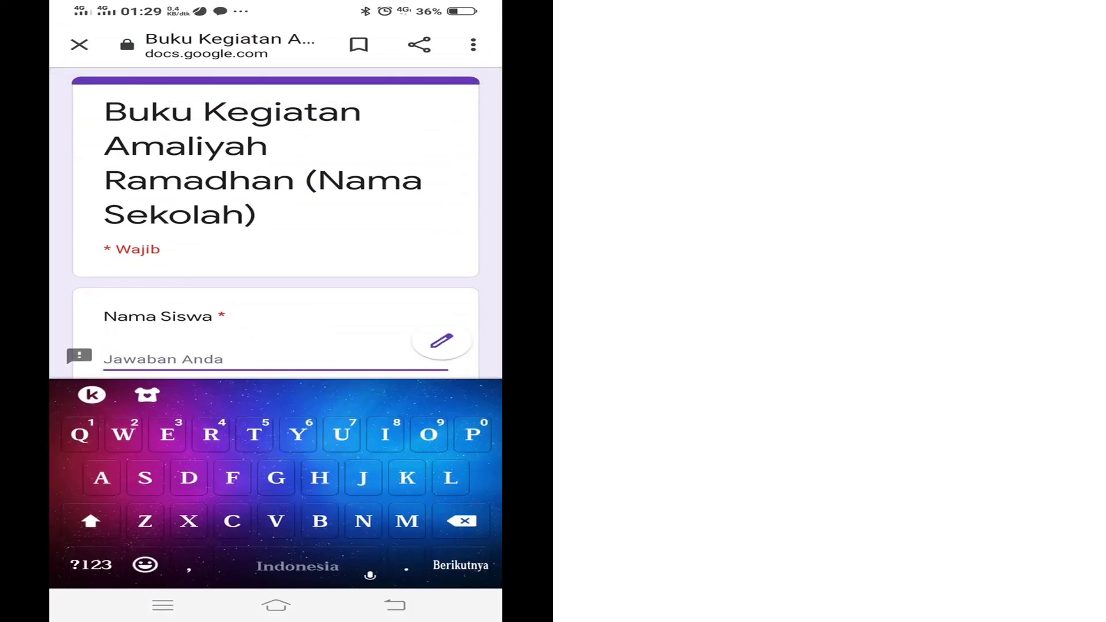
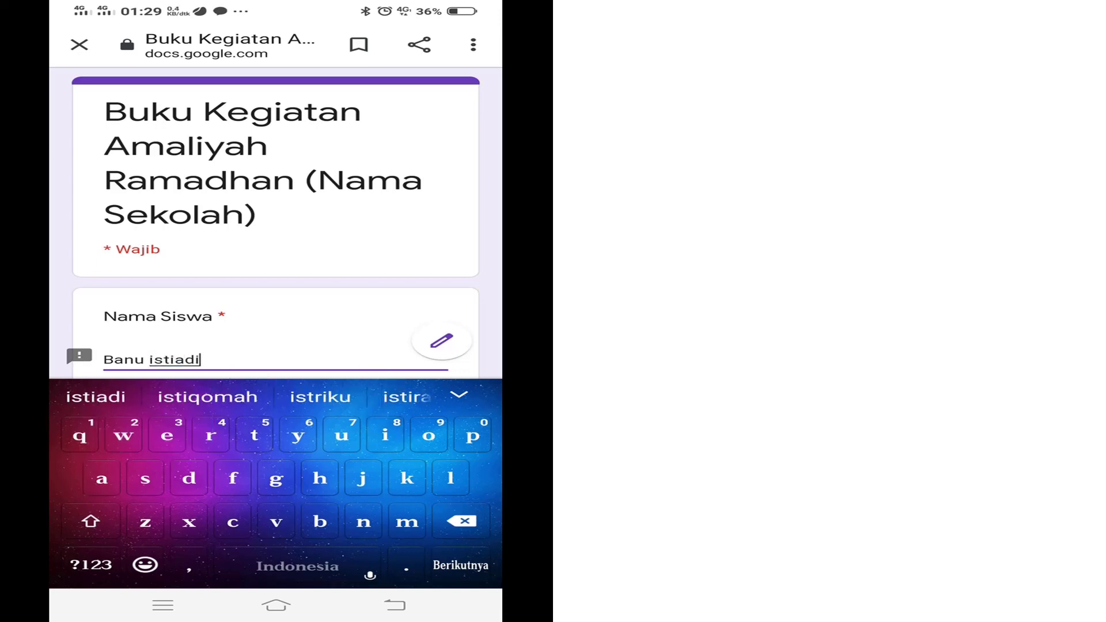